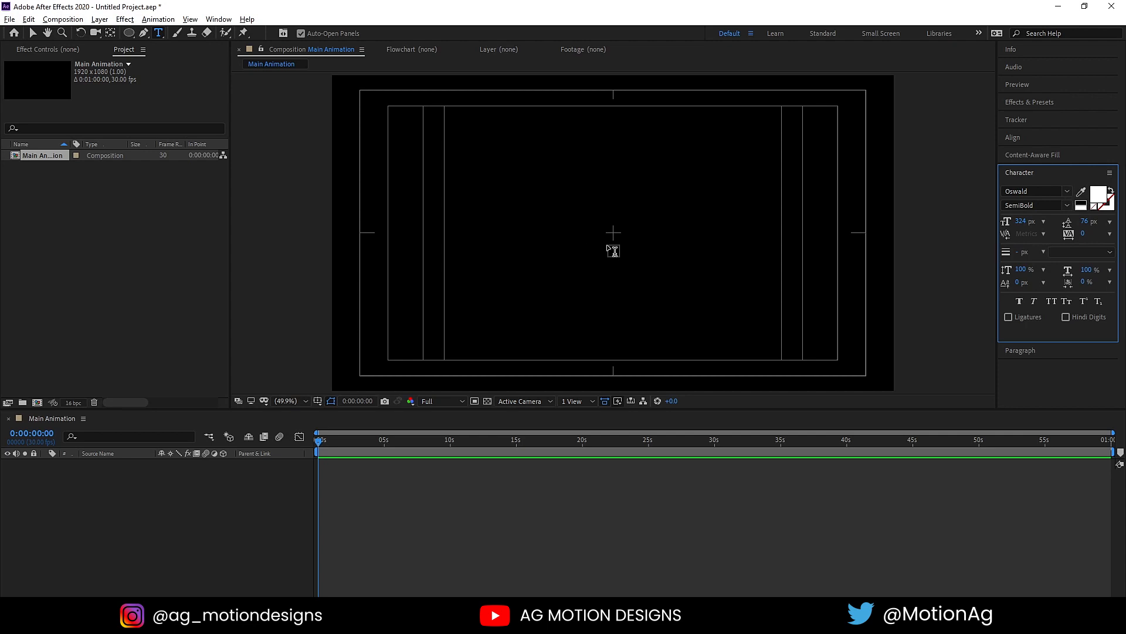
- Add a white text layer containing the letter "C" near the centre of the composition
{"action": "left_click", "coordinate": [613, 251]}
{"action": "type", "text": "C"}
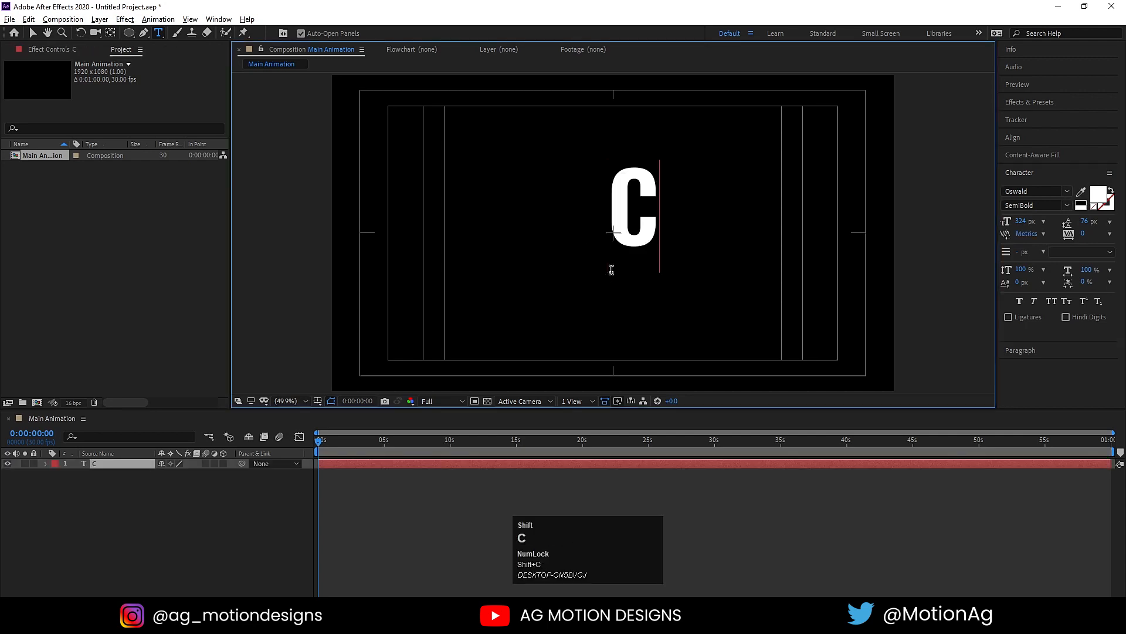
{"action": "left_click", "coordinate": [145, 470]}
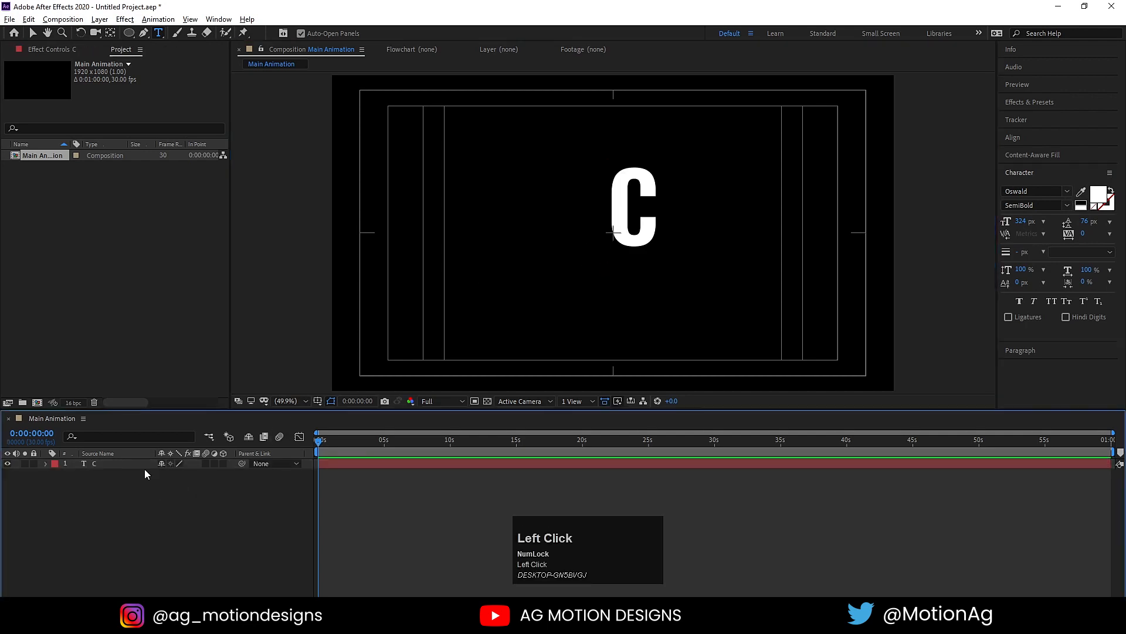
- Centre the C layer's anchor point on the letter and align the layer horizontally and vertically to the composition
{"action": "left_click", "coordinate": [89, 467]}
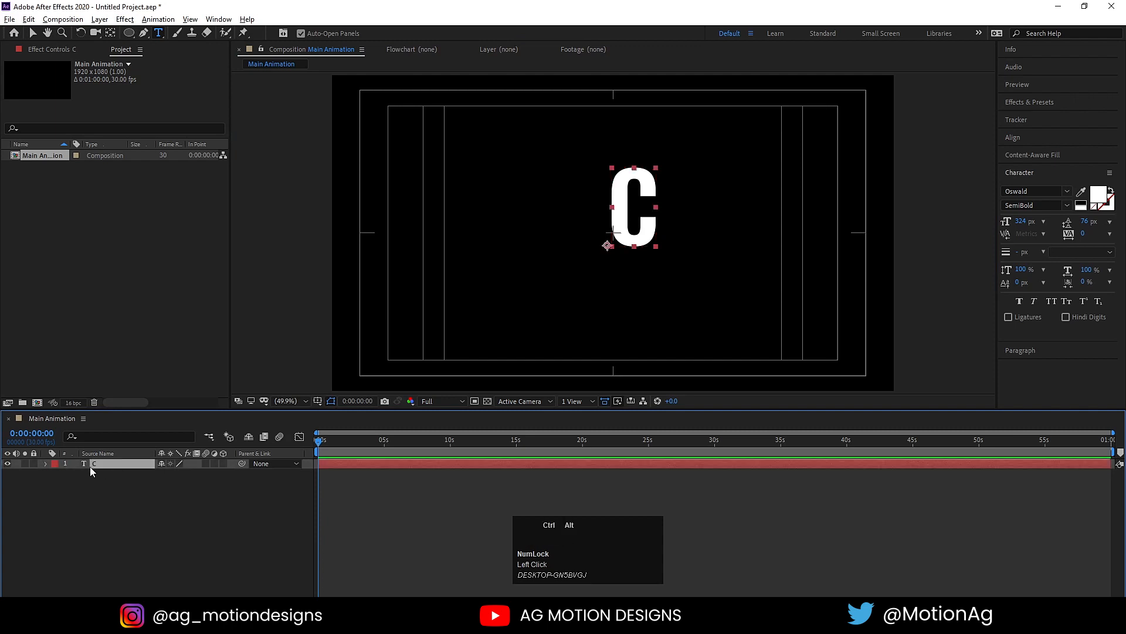
{"action": "key", "text": "ctrl+alt+Home"}
{"action": "left_click", "coordinate": [1012, 137]}
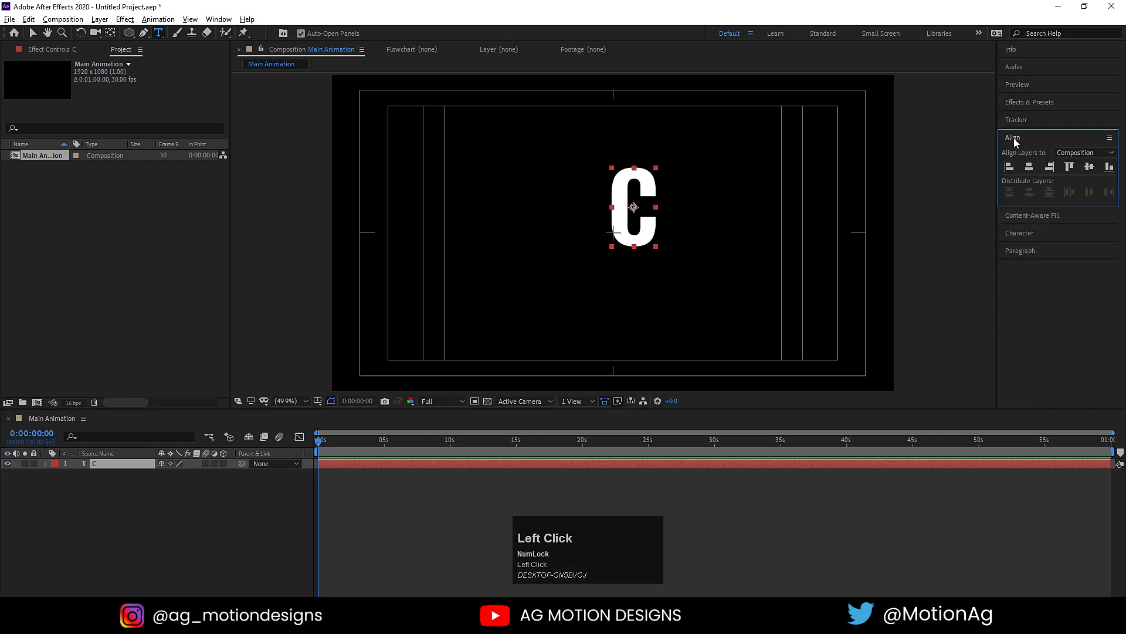
{"action": "left_click", "coordinate": [1028, 167]}
{"action": "left_click", "coordinate": [1089, 167]}
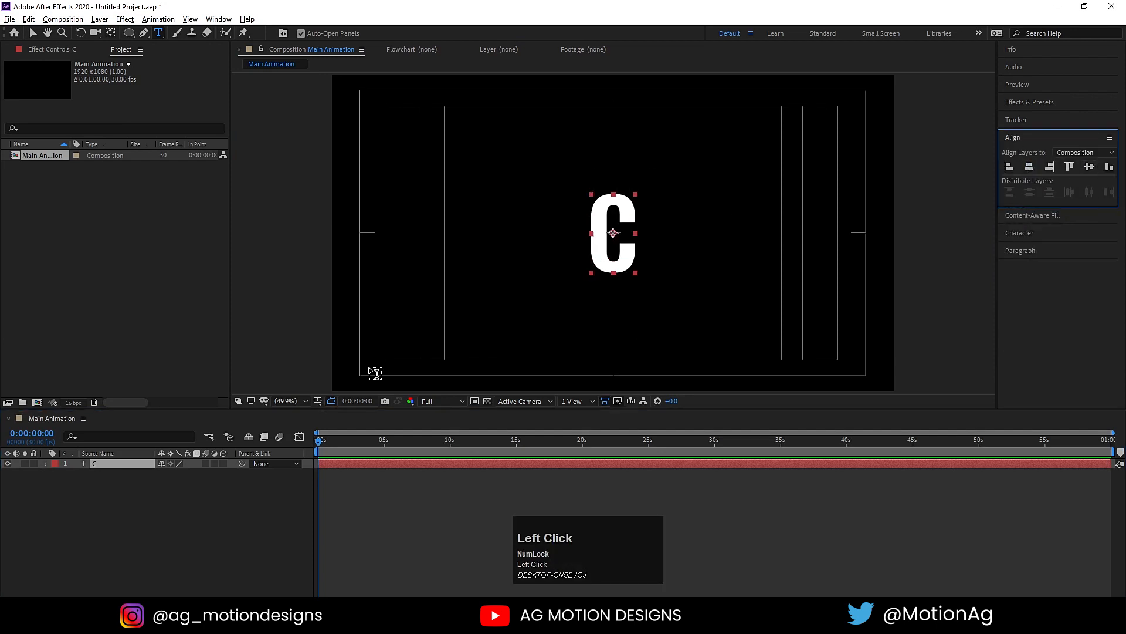
- Duplicate the C text layer and change the copy's text to "O"
{"action": "left_click", "coordinate": [107, 464]}
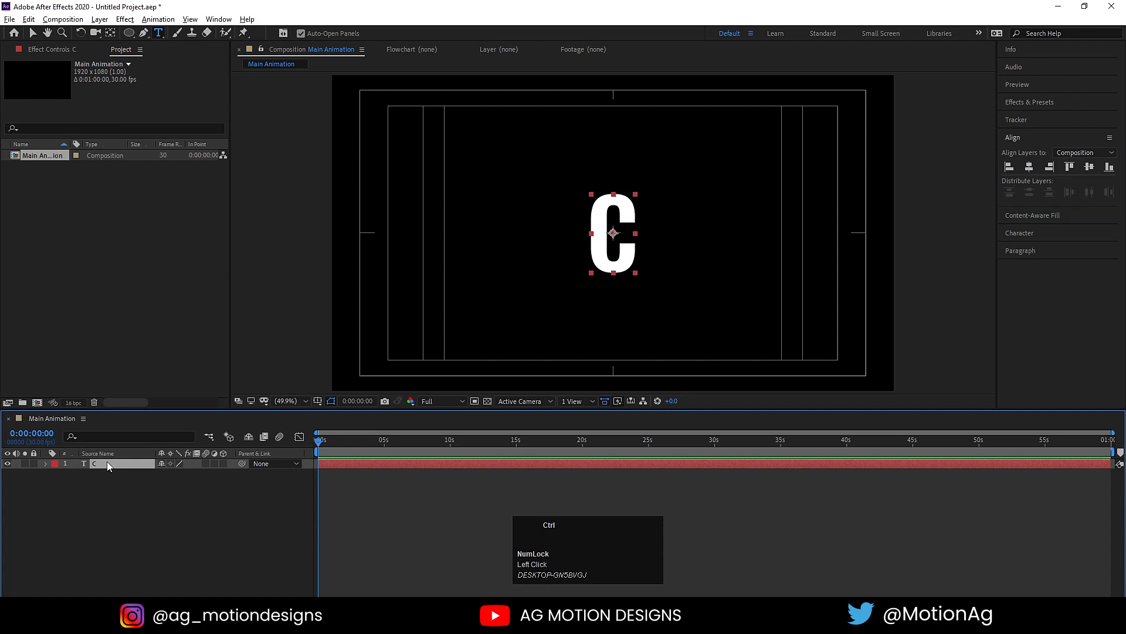
{"action": "key", "text": "ctrl+d"}
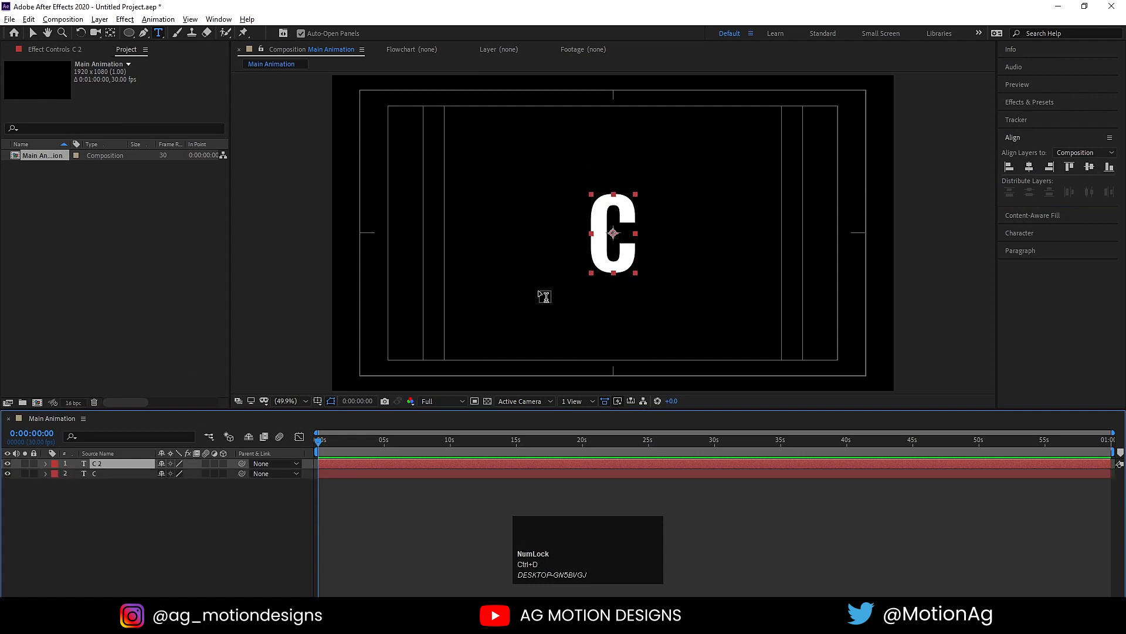
{"action": "left_click", "coordinate": [615, 225]}
{"action": "key", "text": "ctrl+a"}
{"action": "type", "text": "O"}
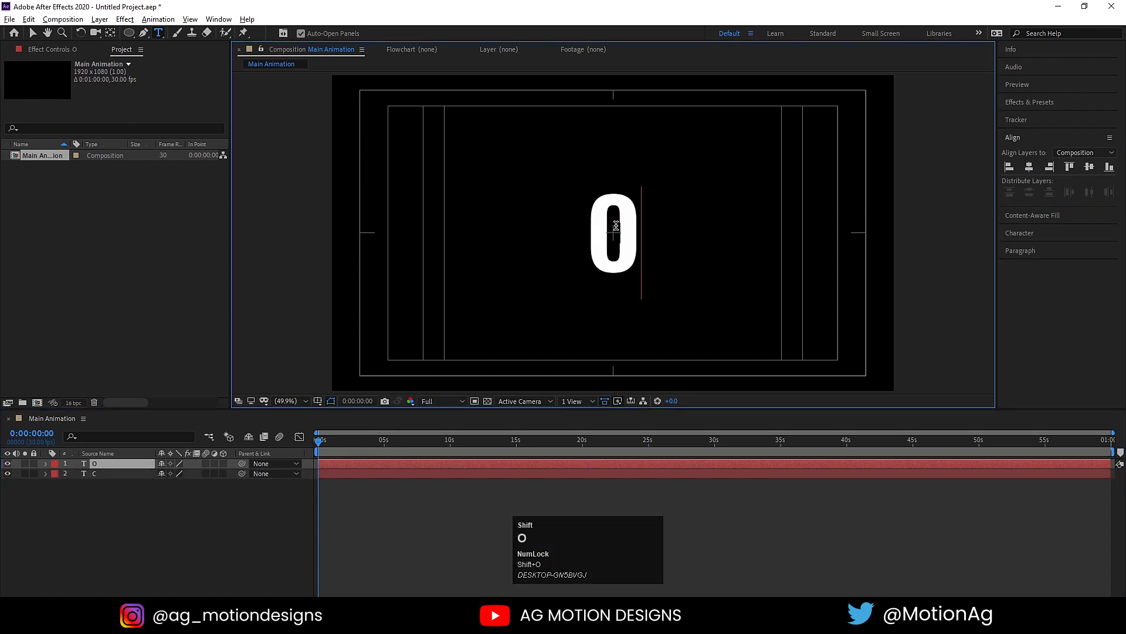
- Duplicate the O layer twice and change the topmost copy's text to "L"
{"action": "left_click", "coordinate": [96, 465]}
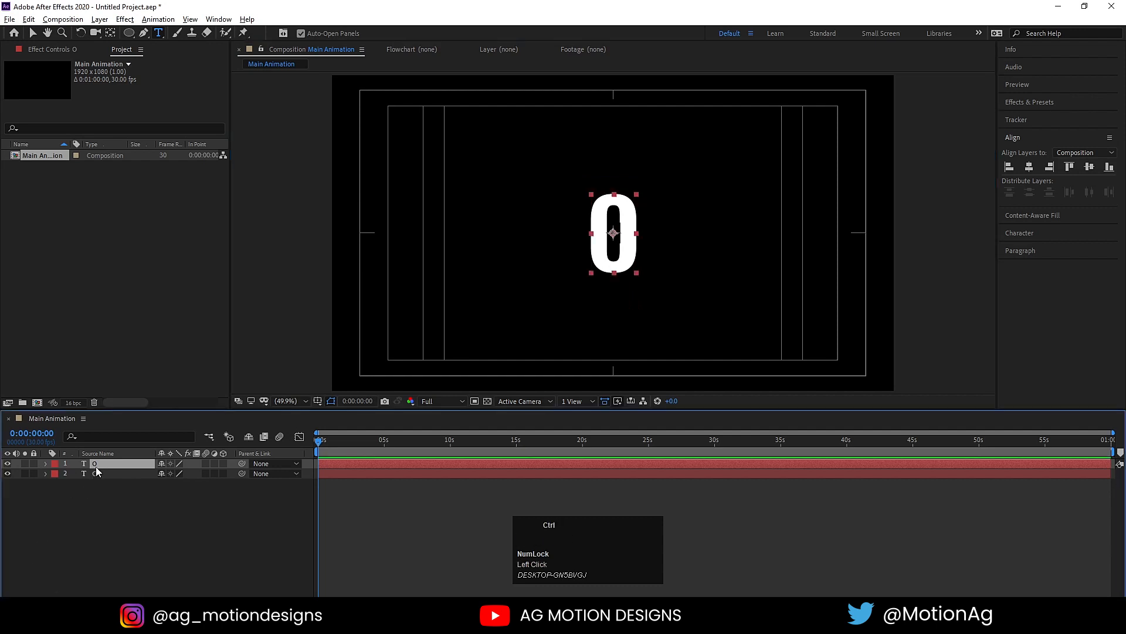
{"action": "key", "text": "ctrl+d"}
{"action": "key", "text": "ctrl+d"}
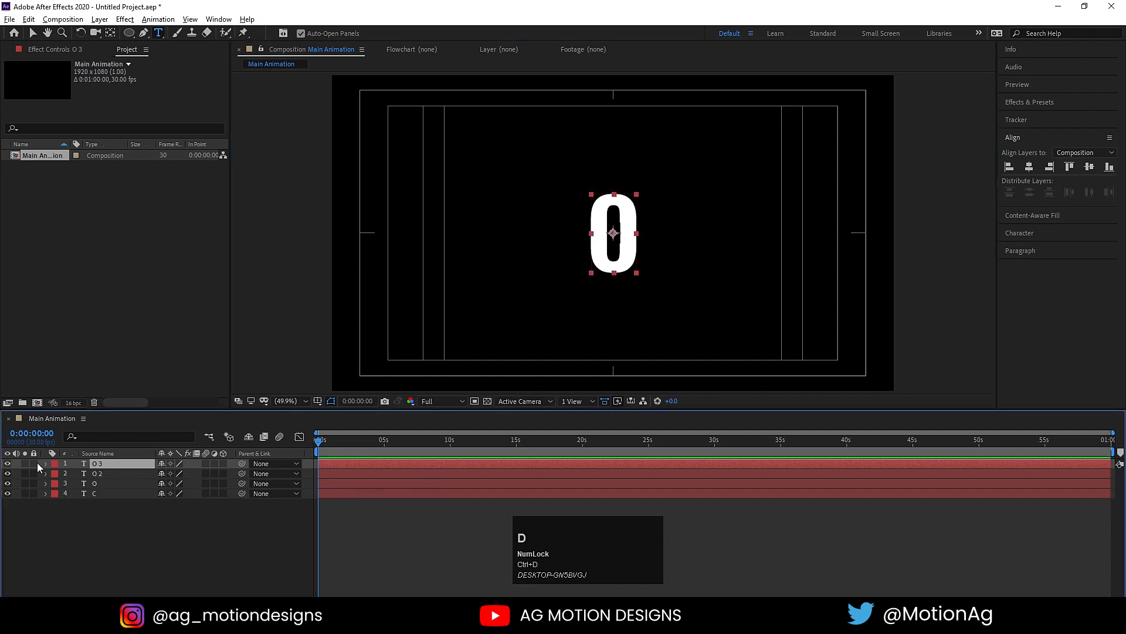
{"action": "left_click", "coordinate": [609, 216]}
{"action": "key", "text": "ctrl+a"}
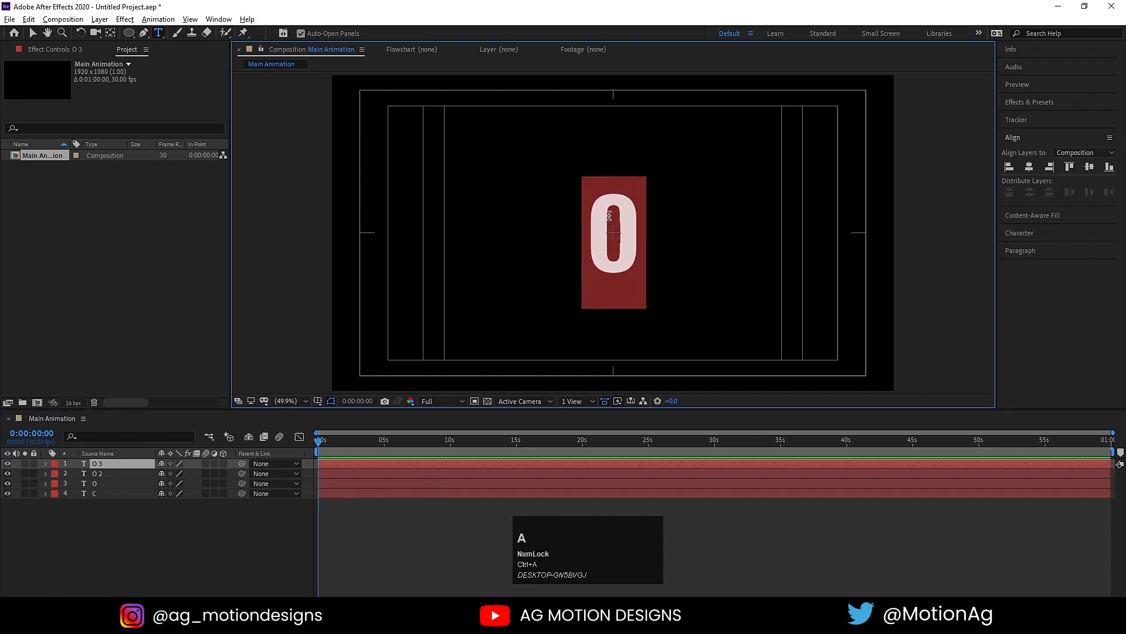
{"action": "type", "text": "L"}
{"action": "left_click", "coordinate": [124, 522]}
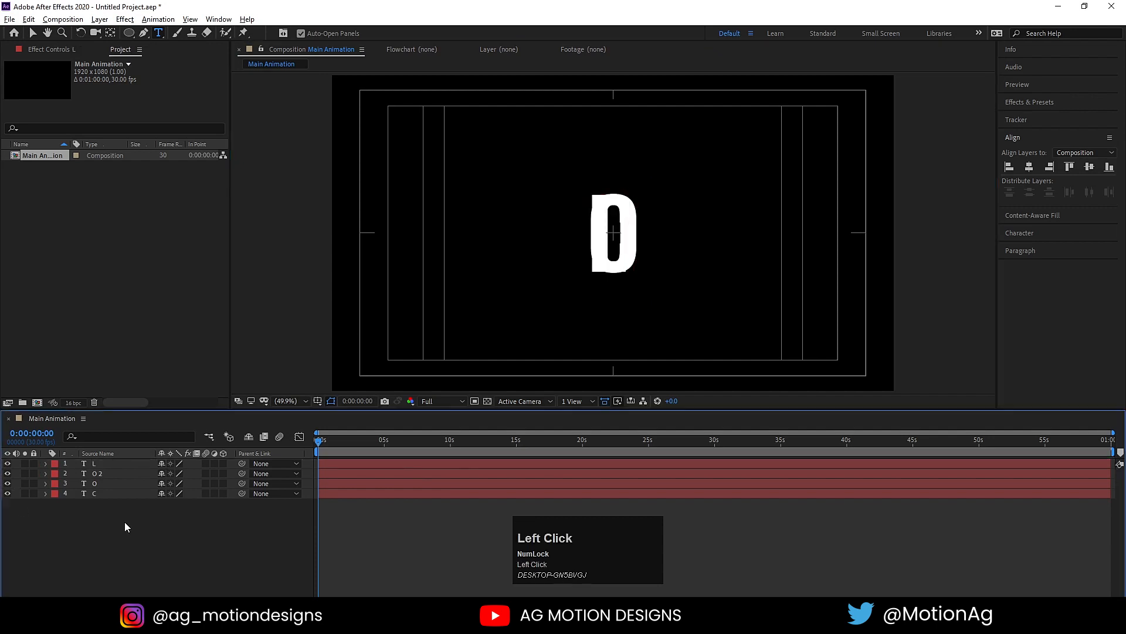
- Hide the L and O 2 layers and move the first O directly to the right of the C
{"action": "left_click", "coordinate": [101, 493]}
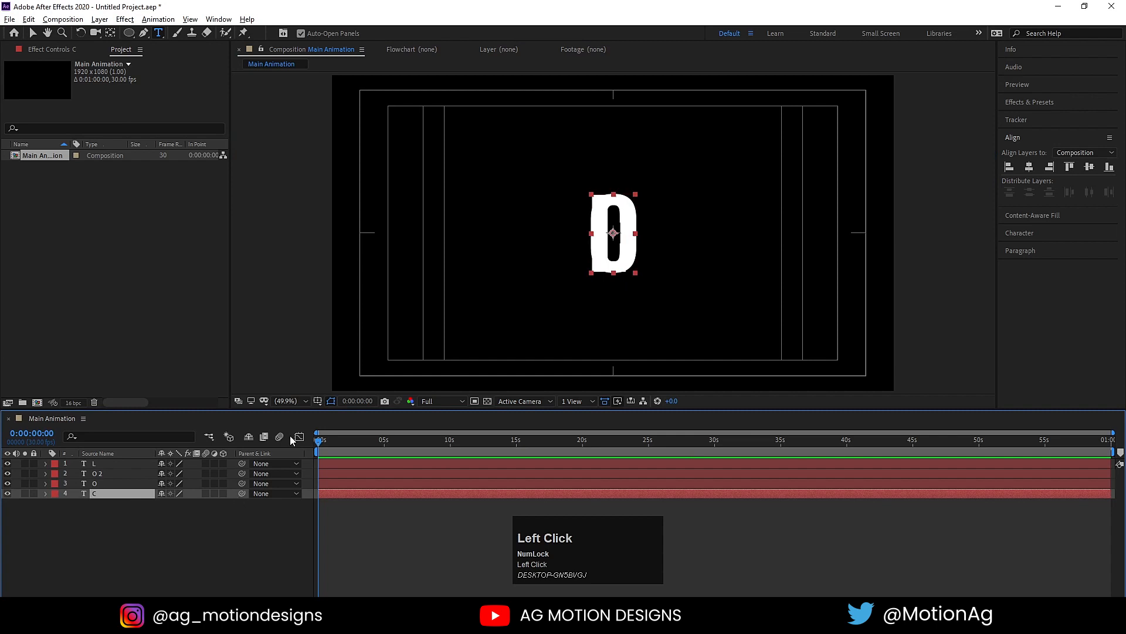
{"action": "left_click", "coordinate": [33, 34]}
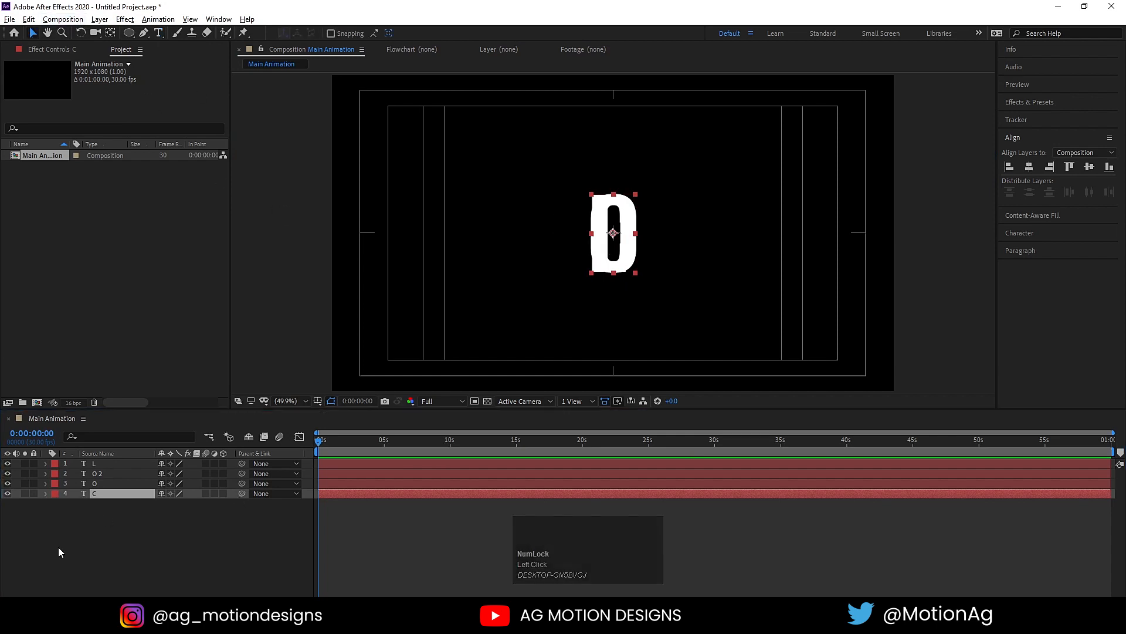
{"action": "left_click", "coordinate": [106, 484]}
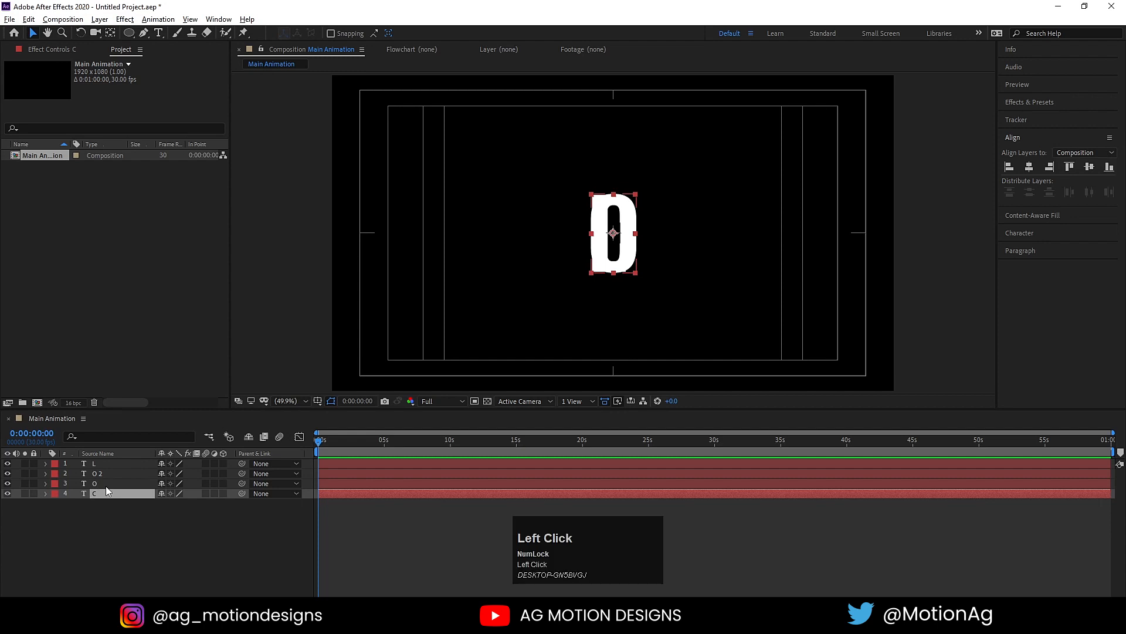
{"action": "left_click_drag", "start_coordinate": [7, 473], "coordinate": [8, 463]}
{"action": "left_click_drag", "start_coordinate": [604, 237], "coordinate": [653, 236]}
- Show the O 2 layer again and place its letter directly to the right of the first O
{"action": "left_click", "coordinate": [8, 473]}
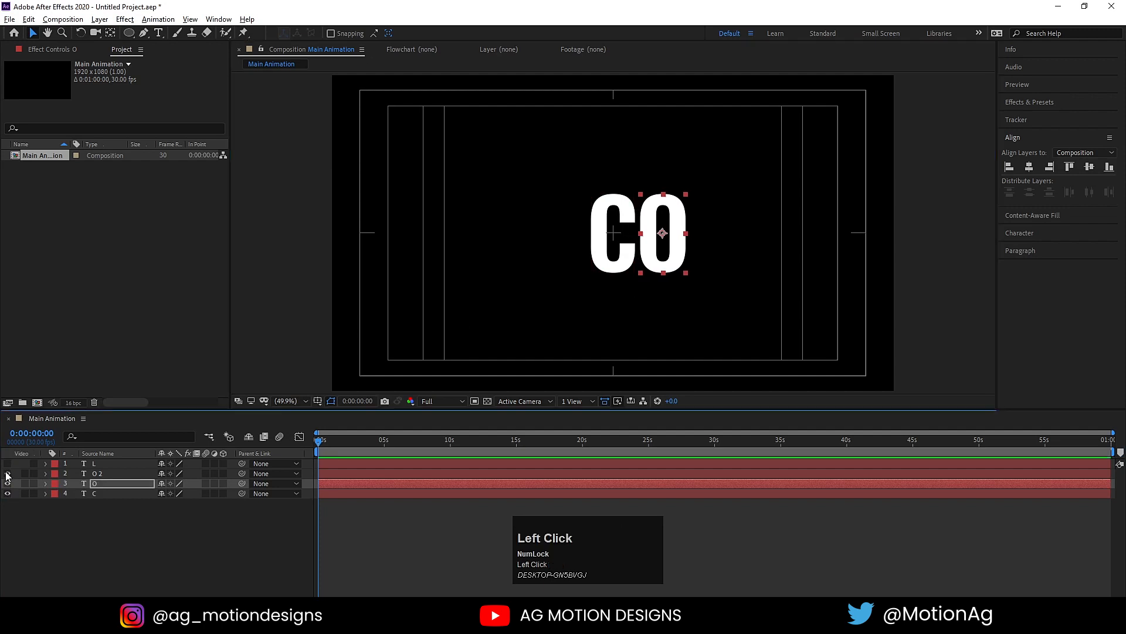
{"action": "left_click", "coordinate": [105, 475]}
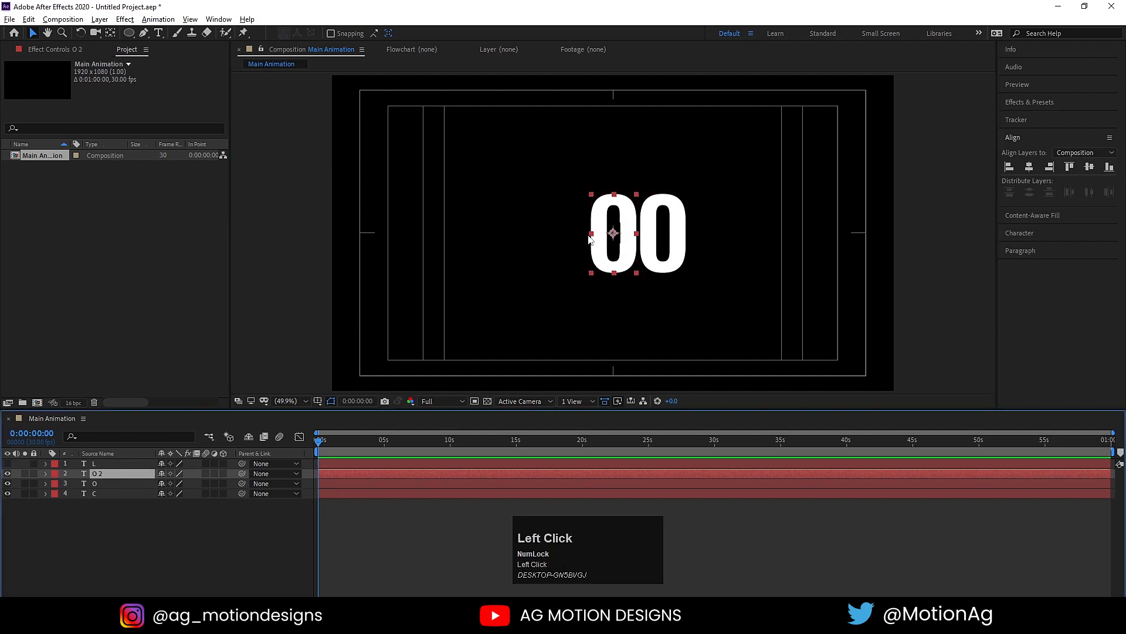
{"action": "left_click_drag", "start_coordinate": [620, 239], "coordinate": [719, 232]}
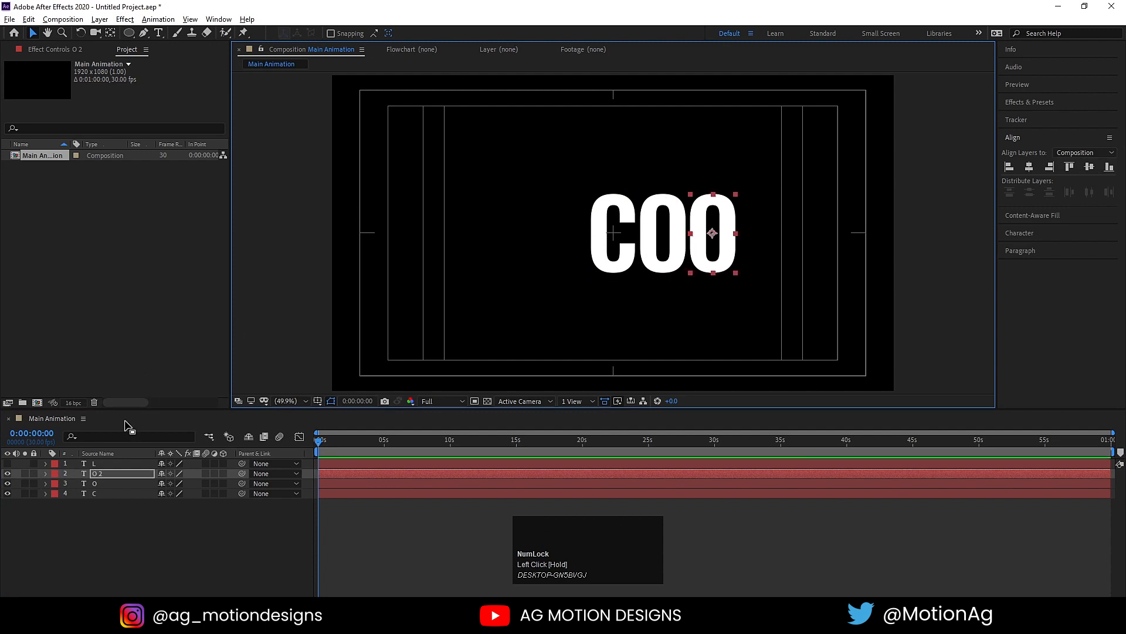
- Show the L layer, place the letter after the second O and nudge it slightly right to complete the word COOL
{"action": "left_click", "coordinate": [8, 463]}
{"action": "left_click", "coordinate": [98, 464]}
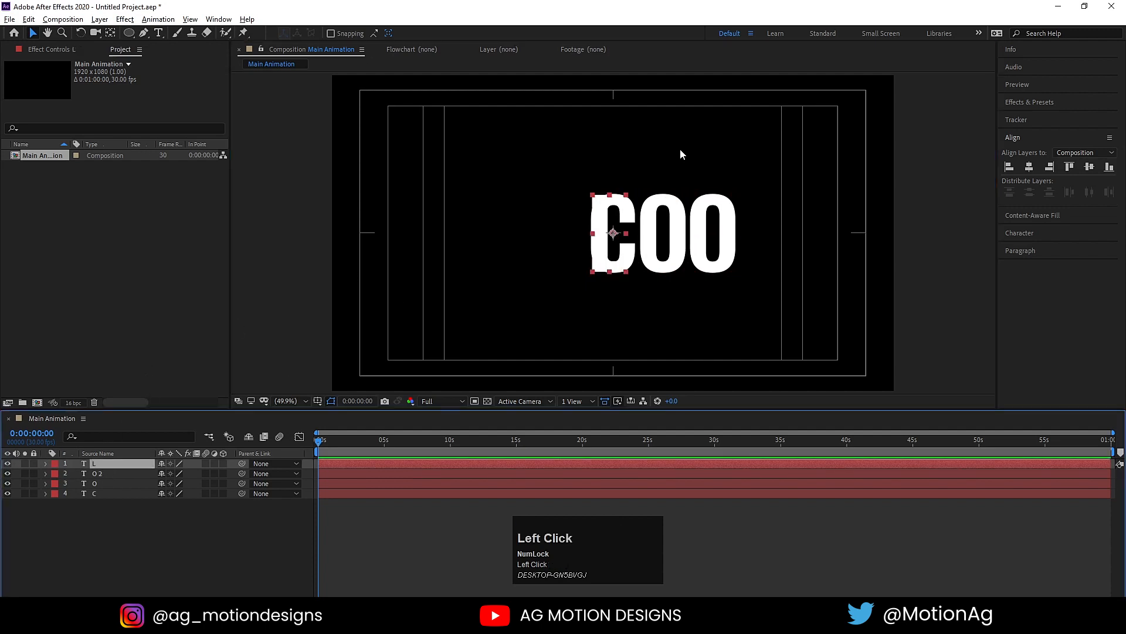
{"action": "left_click_drag", "start_coordinate": [607, 244], "coordinate": [753, 243]}
{"action": "left_click", "coordinate": [754, 311]}
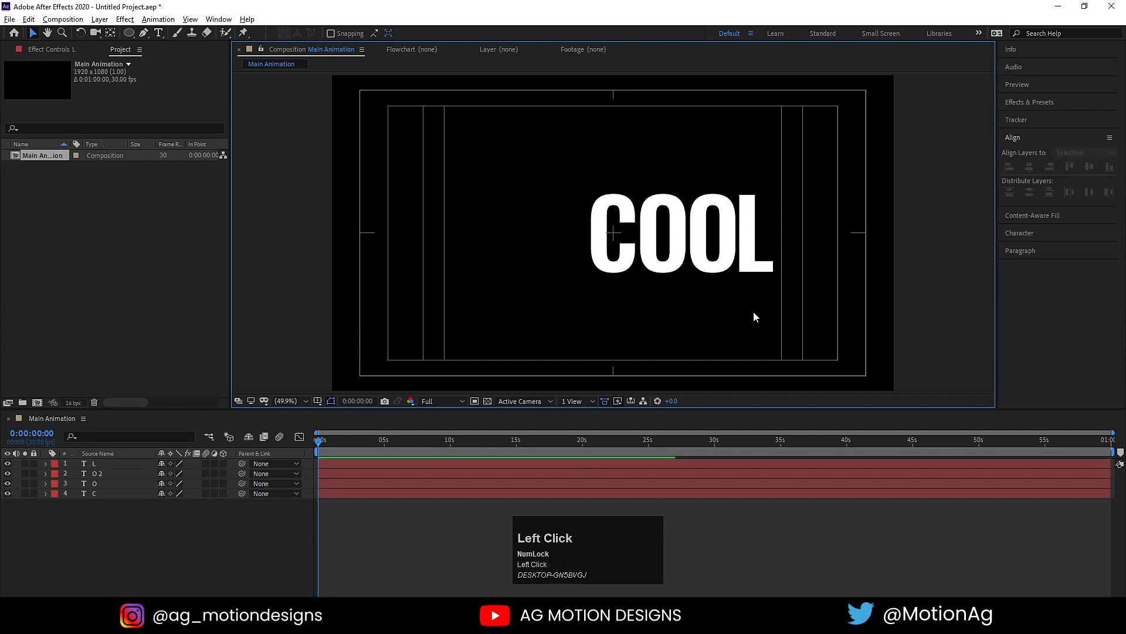
{"action": "left_click", "coordinate": [751, 259]}
{"action": "key", "text": "Right"}
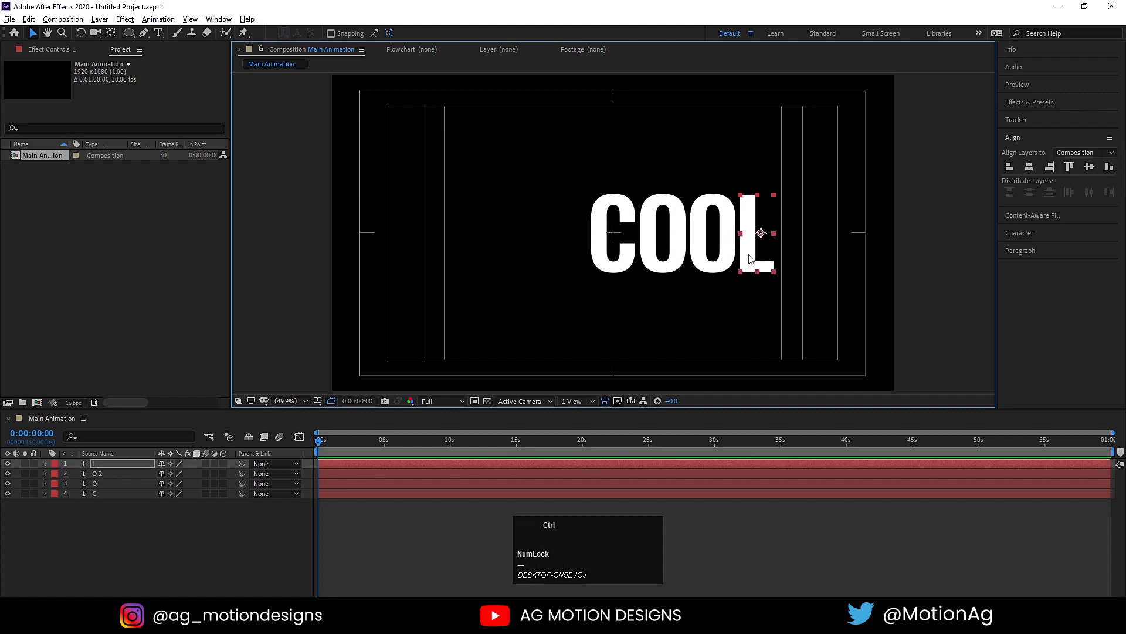
- Move all four letters together up and left into the upper middle of the composition
{"action": "key", "text": "ctrl+a"}
{"action": "left_click_drag", "start_coordinate": [666, 259], "coordinate": [590, 192]}
{"action": "left_click", "coordinate": [99, 516]}
- Create shape outlines from the C text layer and the first O text layer
{"action": "left_click", "coordinate": [94, 494]}
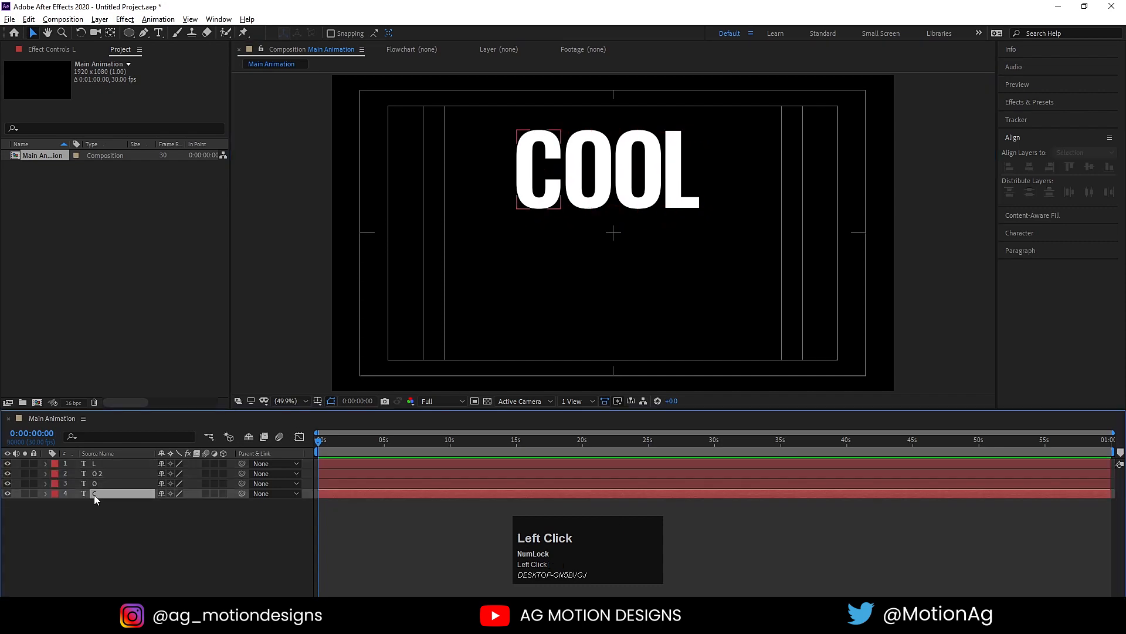
{"action": "right_click", "coordinate": [94, 494]}
{"action": "left_click", "coordinate": [123, 413]}
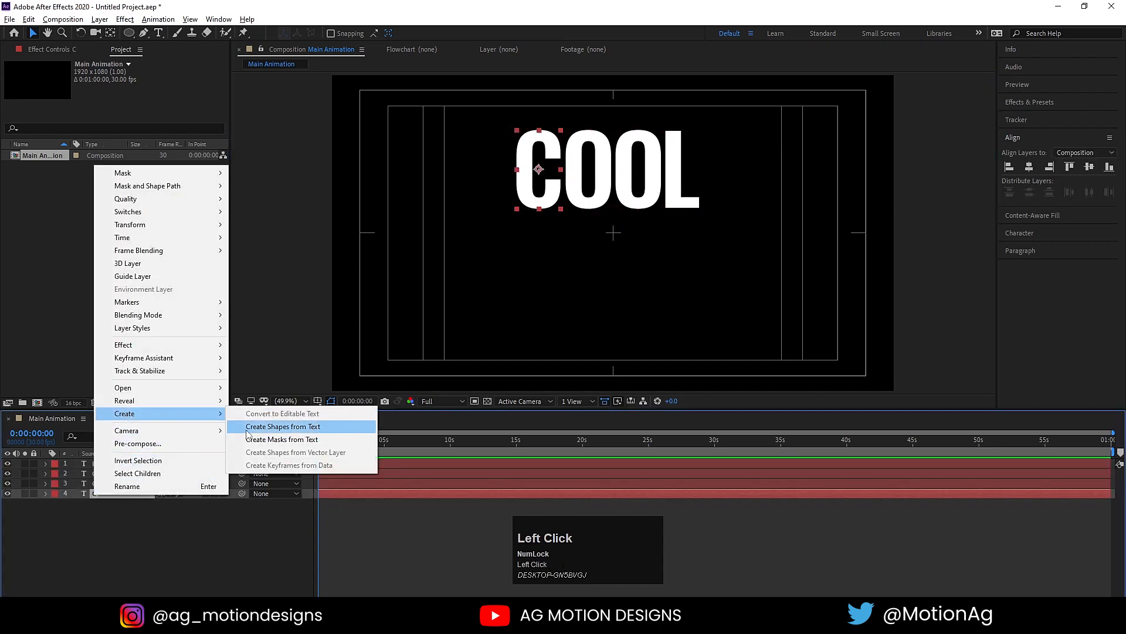
{"action": "left_click", "coordinate": [251, 432]}
{"action": "right_click", "coordinate": [87, 483]}
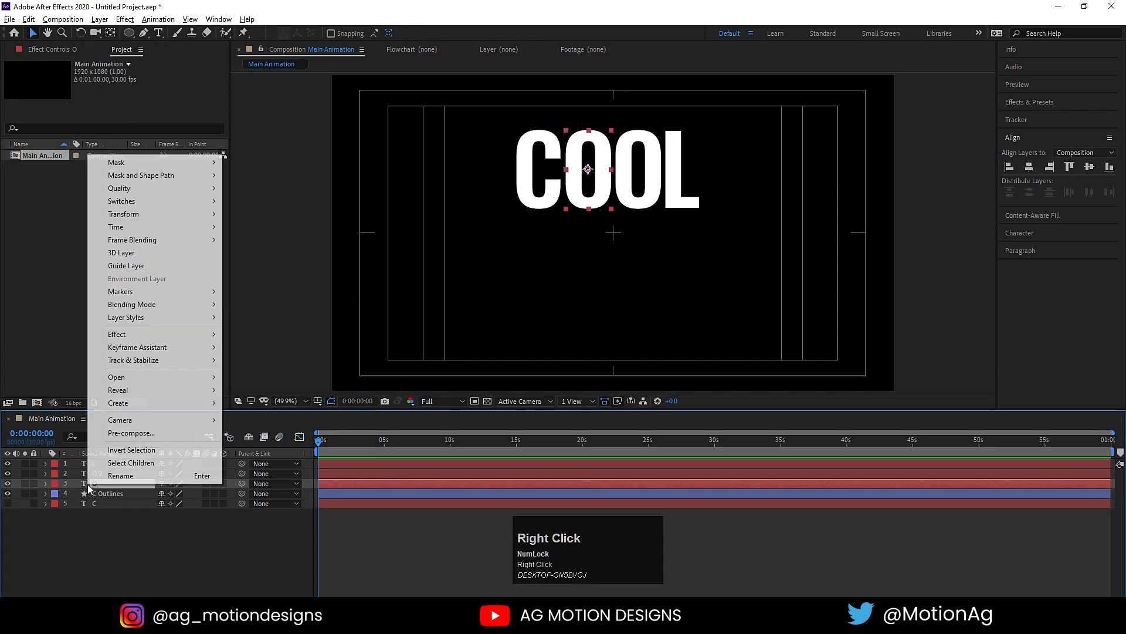
{"action": "mouse_move", "coordinate": [104, 404]}
{"action": "left_click", "coordinate": [253, 416]}
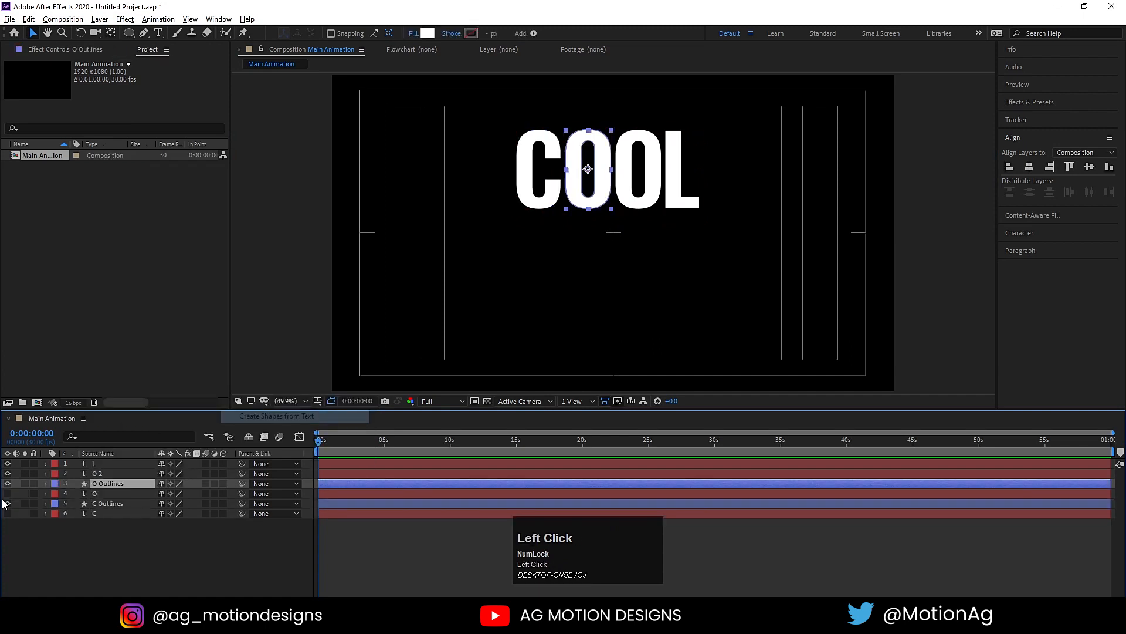
- Create shape outlines from the O 2 and L text layers
{"action": "left_click", "coordinate": [99, 473]}
{"action": "right_click", "coordinate": [99, 473]}
{"action": "left_click", "coordinate": [129, 390]}
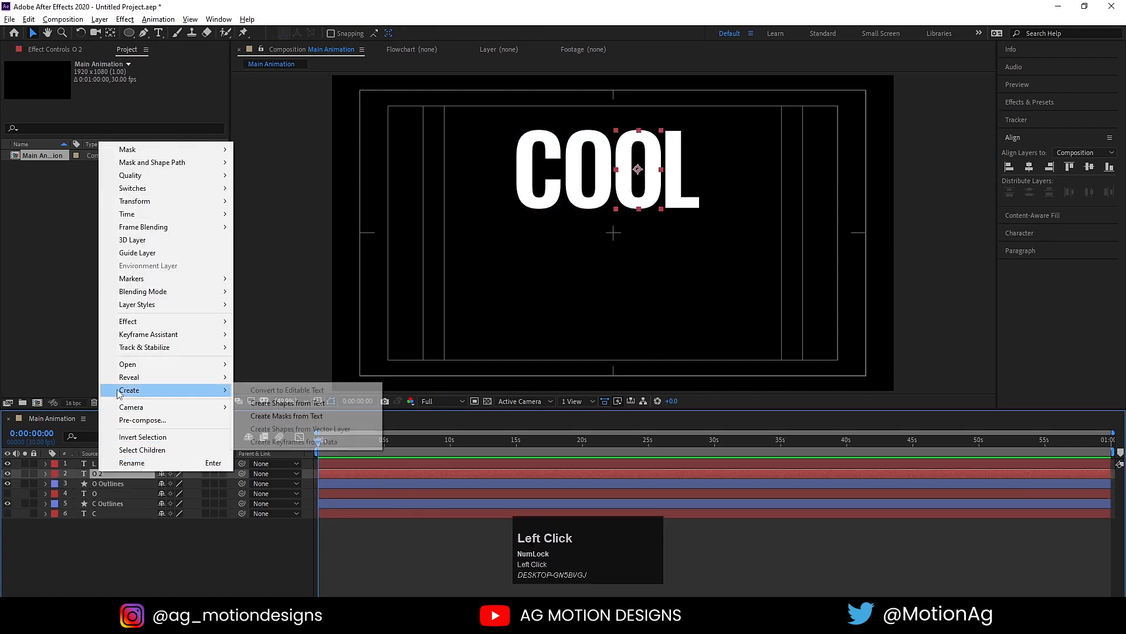
{"action": "left_click", "coordinate": [252, 404]}
{"action": "left_click", "coordinate": [96, 463]}
{"action": "right_click", "coordinate": [97, 463]}
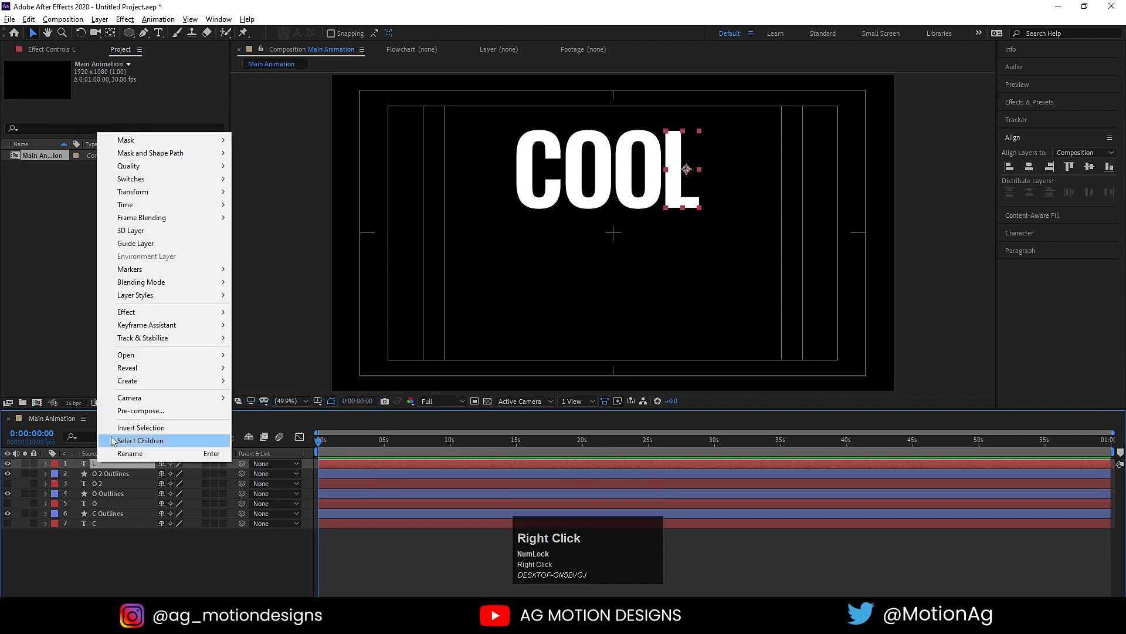
{"action": "left_click", "coordinate": [128, 387]}
{"action": "left_click", "coordinate": [301, 395]}
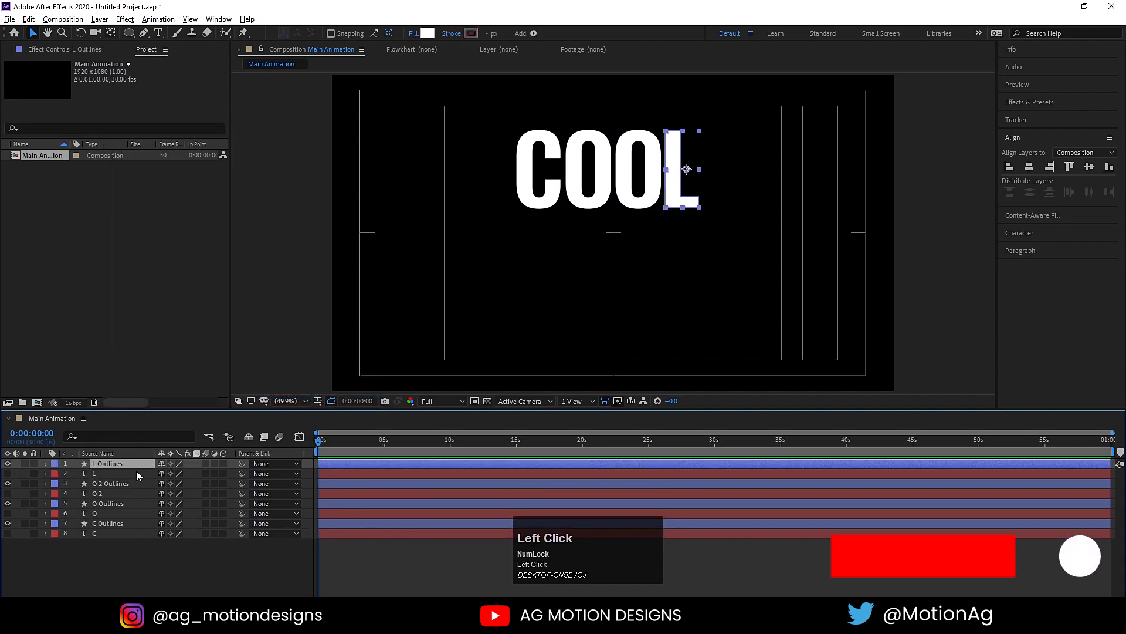
- Delete the four original text layers L, O 2, O and C, keeping only the outline layers
{"action": "left_click", "coordinate": [104, 473]}
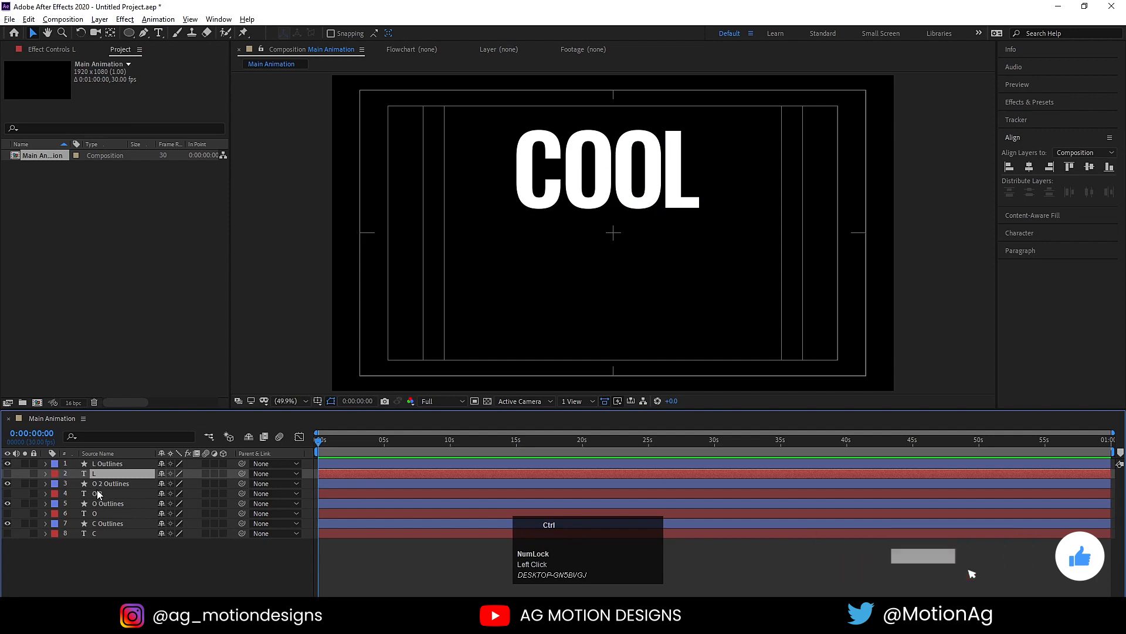
{"action": "left_click", "coordinate": [104, 493], "text": "ctrl"}
{"action": "left_click", "coordinate": [102, 511], "text": "ctrl"}
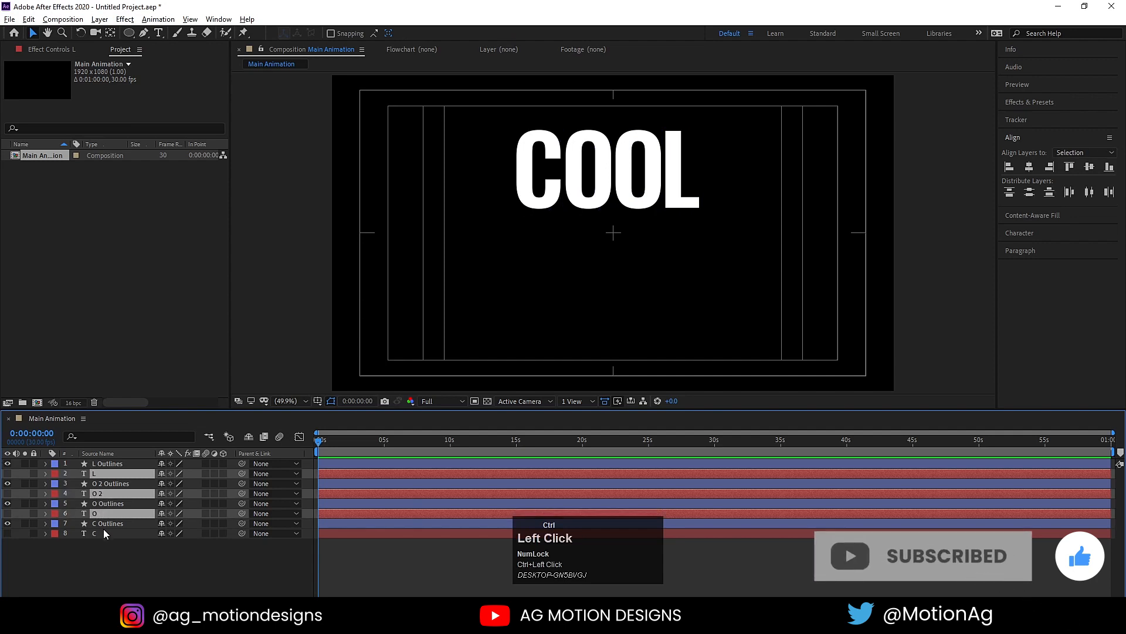
{"action": "left_click", "coordinate": [103, 530], "text": "ctrl"}
{"action": "key", "text": "Delete"}
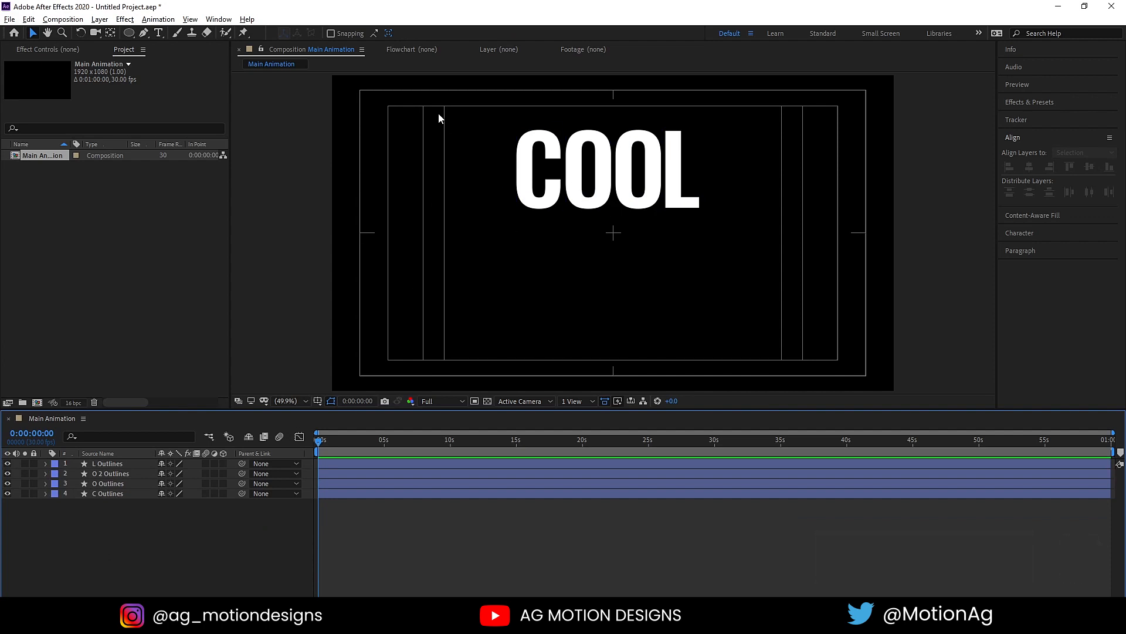
- Select all the outlined letters and move the word COOL slightly higher in the frame
{"action": "left_click_drag", "start_coordinate": [439, 117], "coordinate": [678, 176]}
{"action": "left_click", "coordinate": [101, 551]}
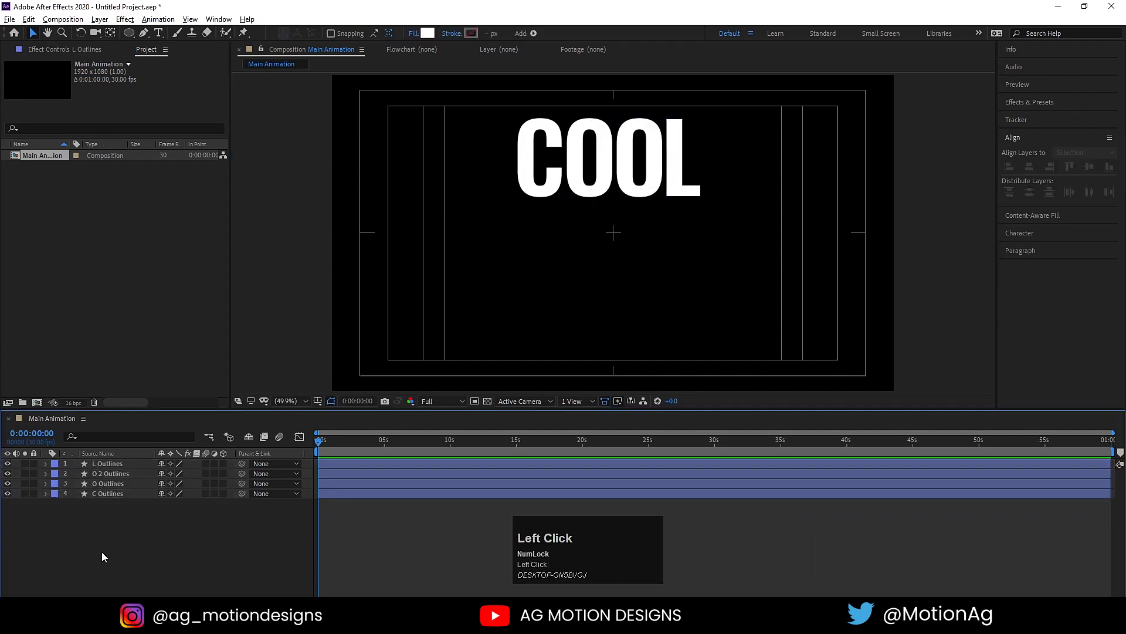
- Select all four outline layers and filter their timeline properties by "path"
{"action": "left_click", "coordinate": [98, 493]}
{"action": "left_click", "coordinate": [96, 464], "text": "shift"}
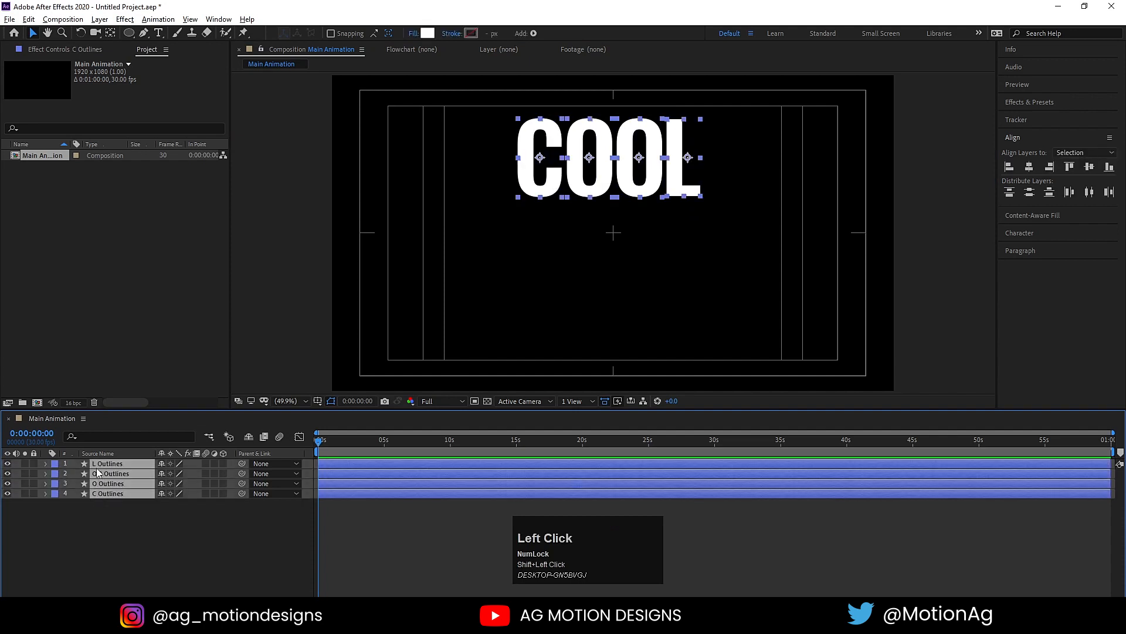
{"action": "left_click", "coordinate": [85, 435]}
{"action": "type", "text": "path"}
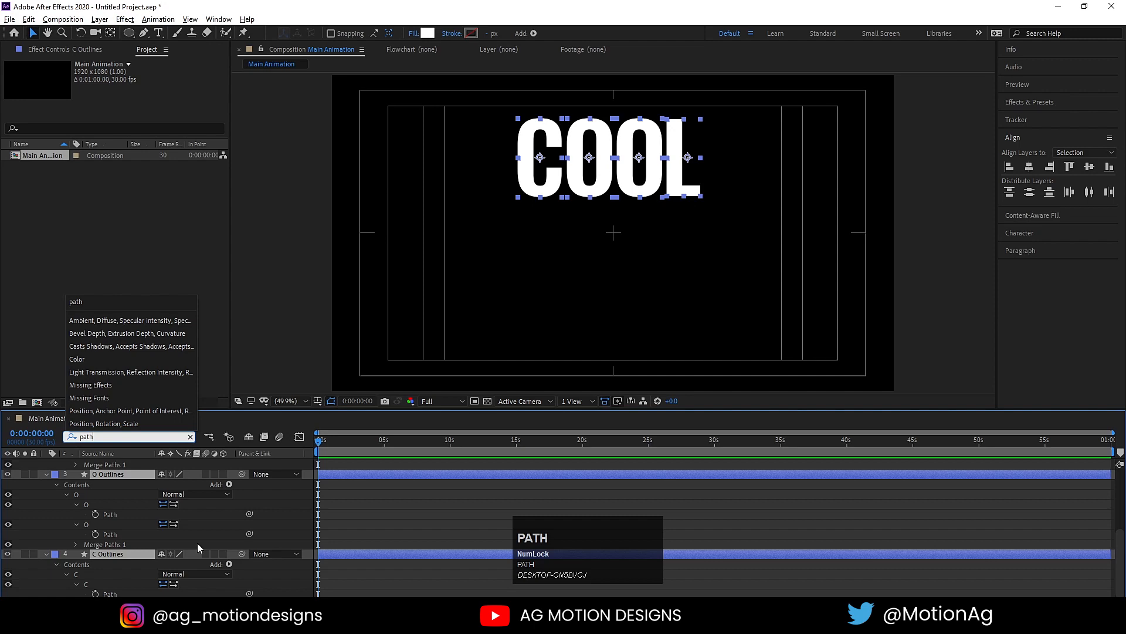
{"action": "scroll", "coordinate": [228, 550], "scroll_direction": "up", "scroll_amount": 3}
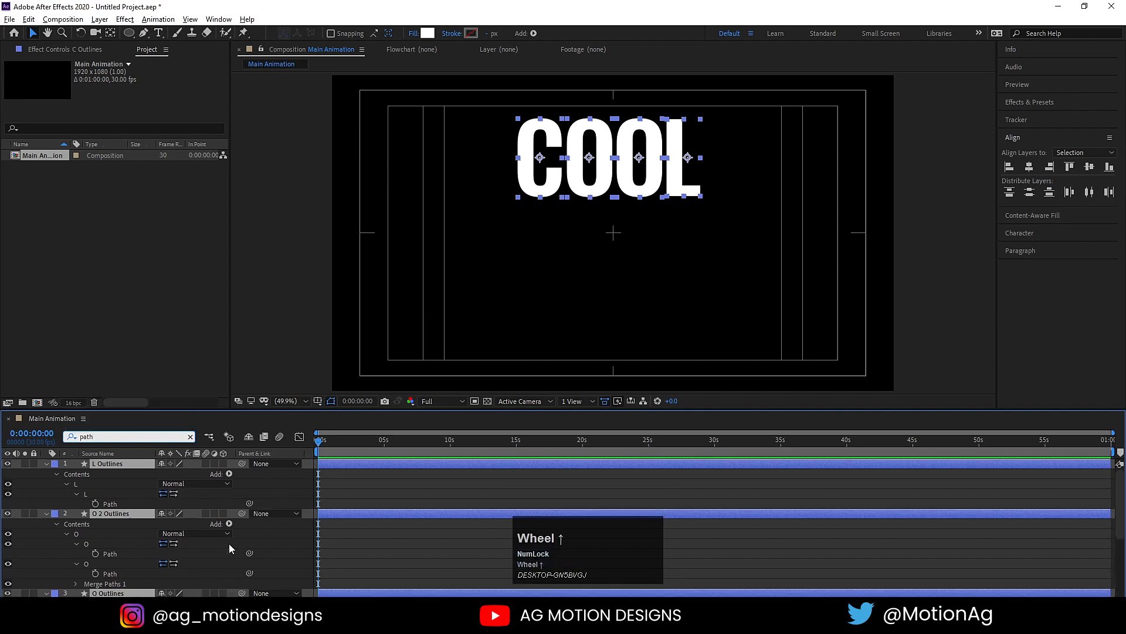
- Enable keyframing at 0:00:00:00 for every Path property of the L, O 2, O and C outline layers
{"action": "scroll", "coordinate": [103, 508], "scroll_direction": "down", "scroll_amount": 4}
{"action": "left_click", "coordinate": [97, 503]}
{"action": "scroll", "coordinate": [96, 511], "scroll_direction": "up", "scroll_amount": 4}
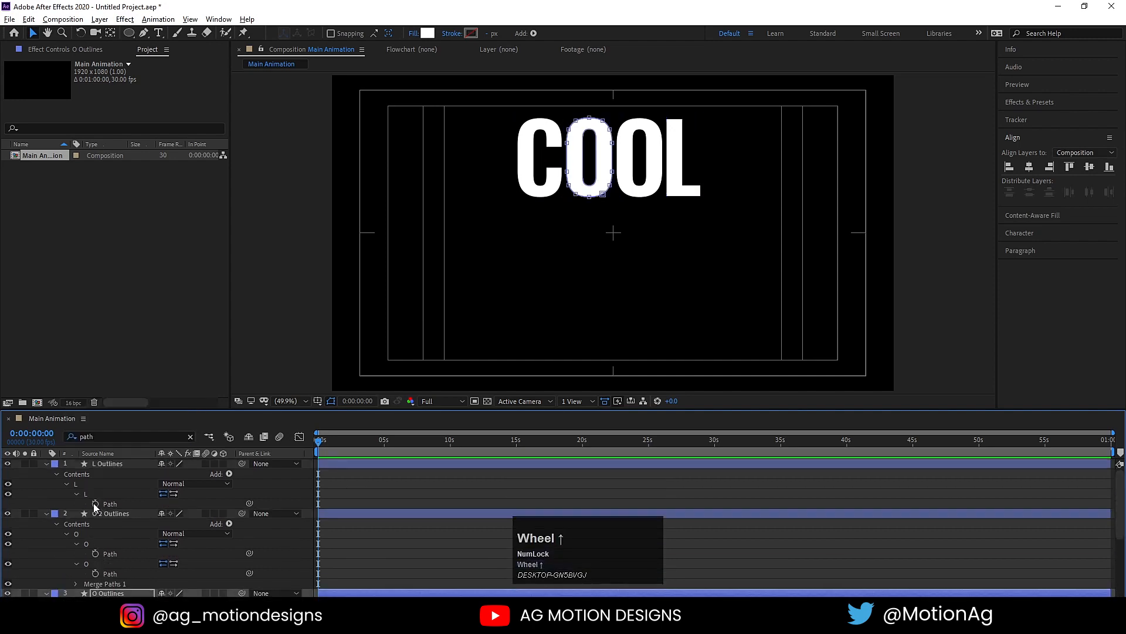
{"action": "left_click", "coordinate": [94, 504]}
{"action": "scroll", "coordinate": [95, 534], "scroll_direction": "down", "scroll_amount": 3}
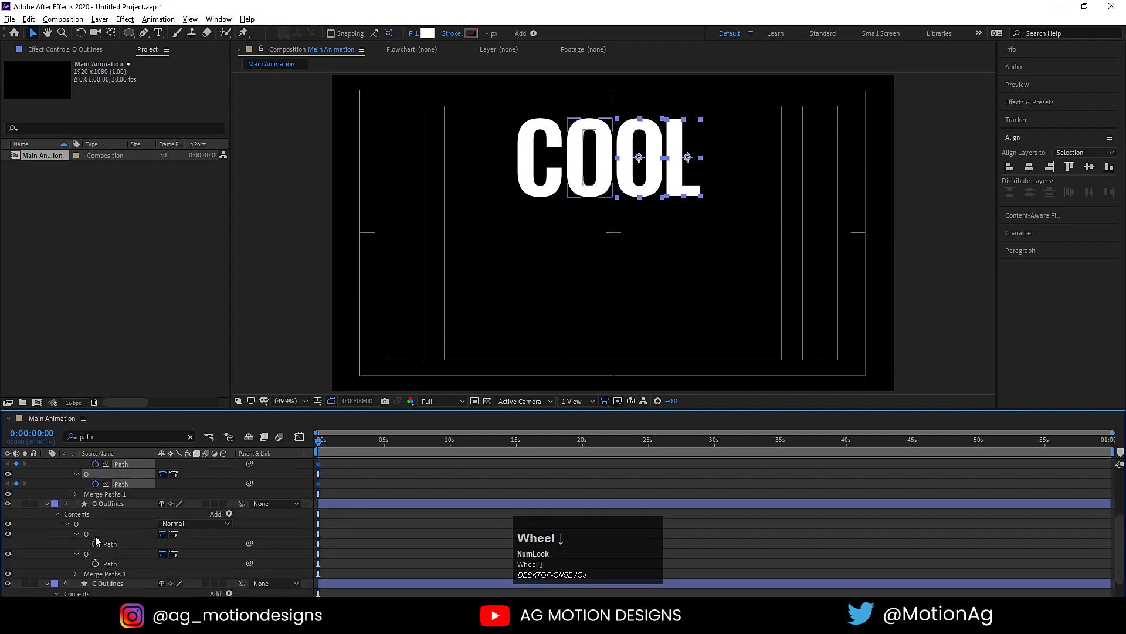
{"action": "left_click", "coordinate": [95, 542]}
{"action": "scroll", "coordinate": [97, 586], "scroll_direction": "down", "scroll_amount": 2}
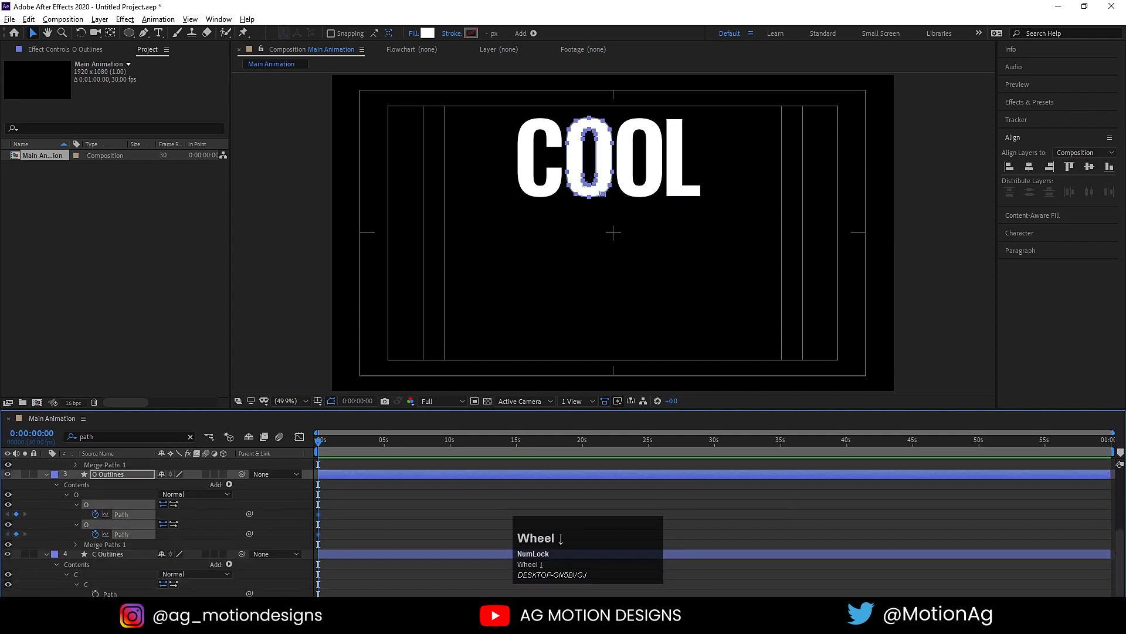
- Show only the keyframed Path properties of the outline layers, preview briefly and return the playhead to the start
{"action": "left_click", "coordinate": [373, 512]}
{"action": "key", "text": "u"}
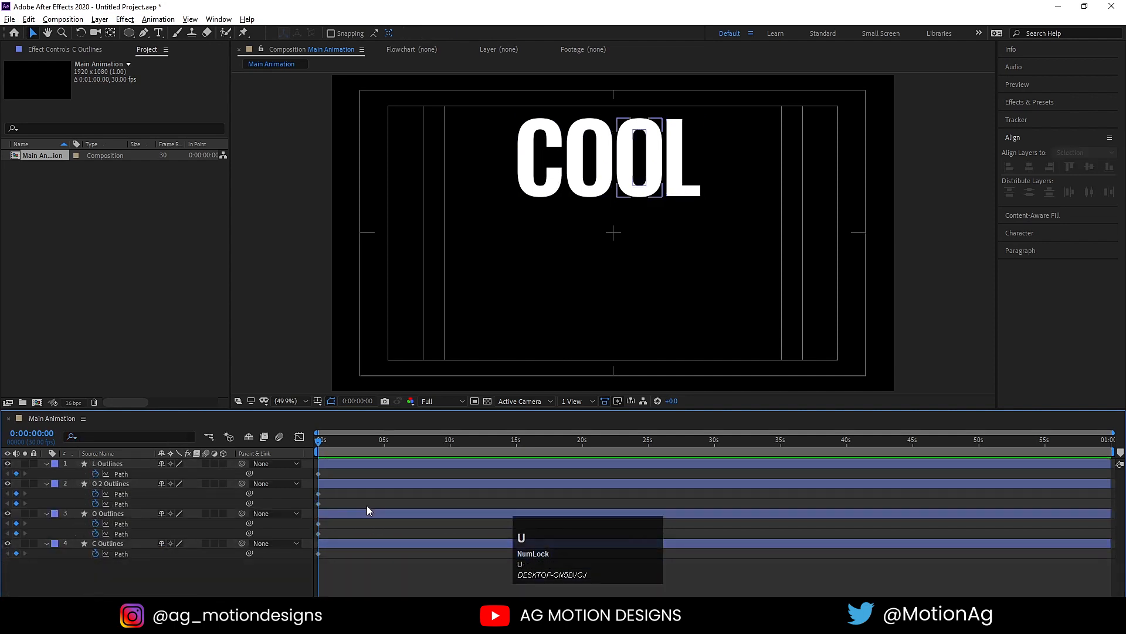
{"action": "key", "text": "space"}
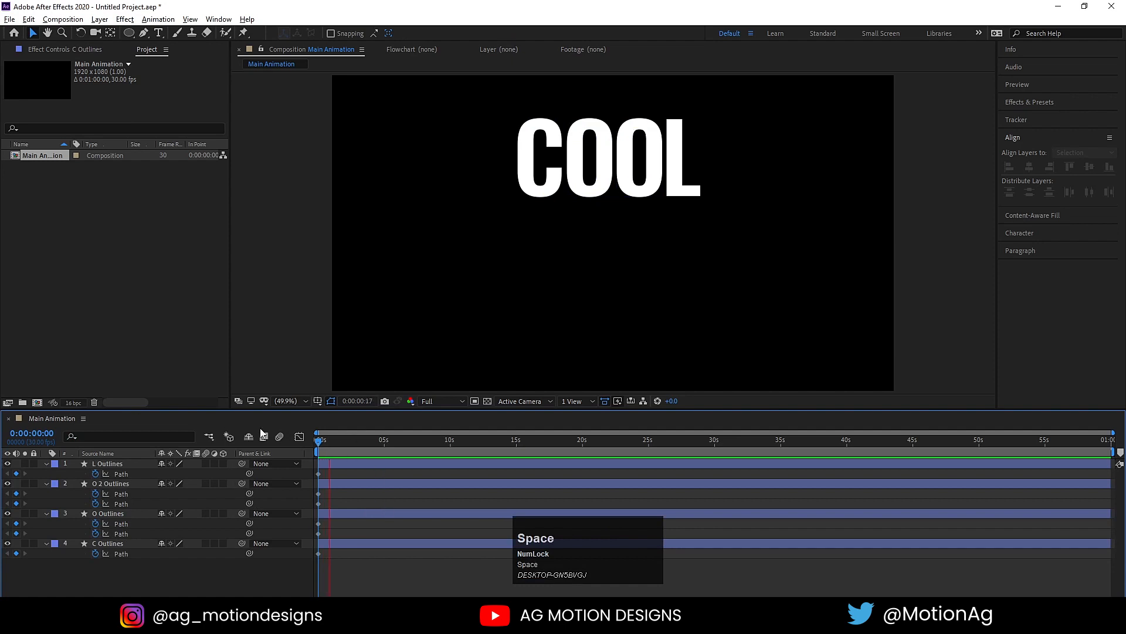
{"action": "key", "text": "space"}
{"action": "left_click", "coordinate": [320, 439]}
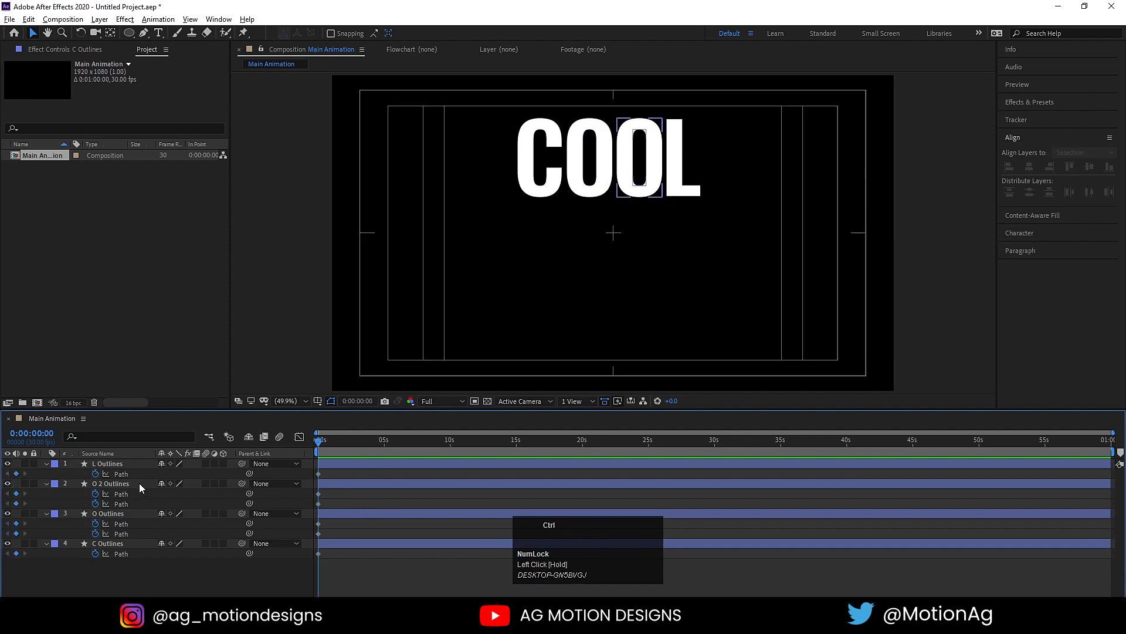
- Duplicate all four outline layers and stack the copies together above the originals
{"action": "key", "text": "ctrl+a"}
{"action": "key", "text": "ctrl+d"}
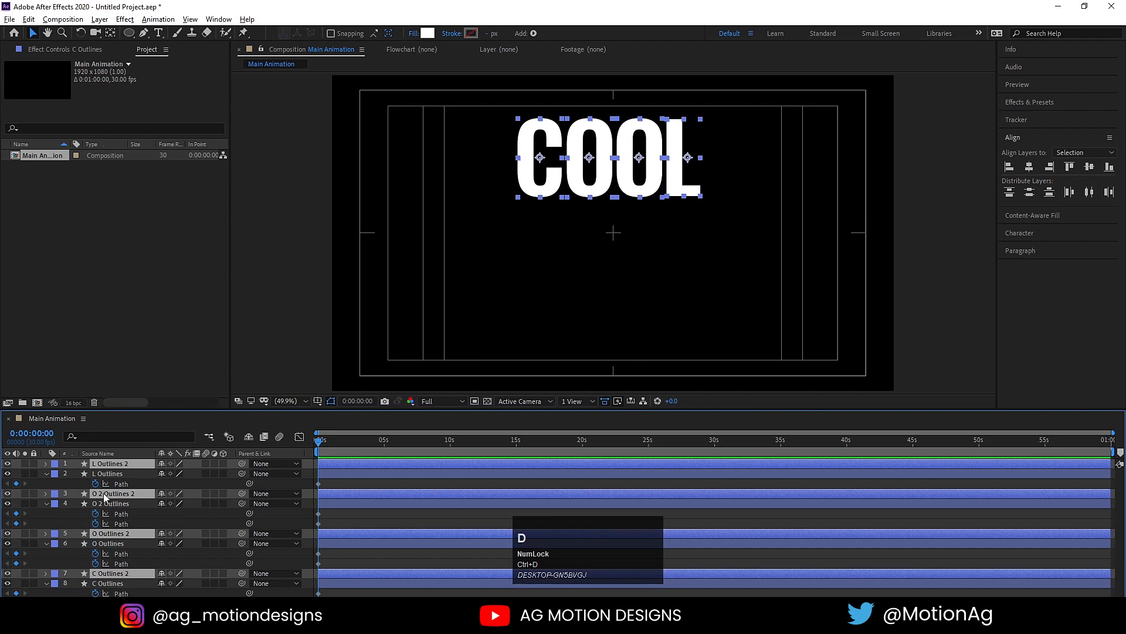
{"action": "left_click_drag", "start_coordinate": [104, 493], "coordinate": [100, 469]}
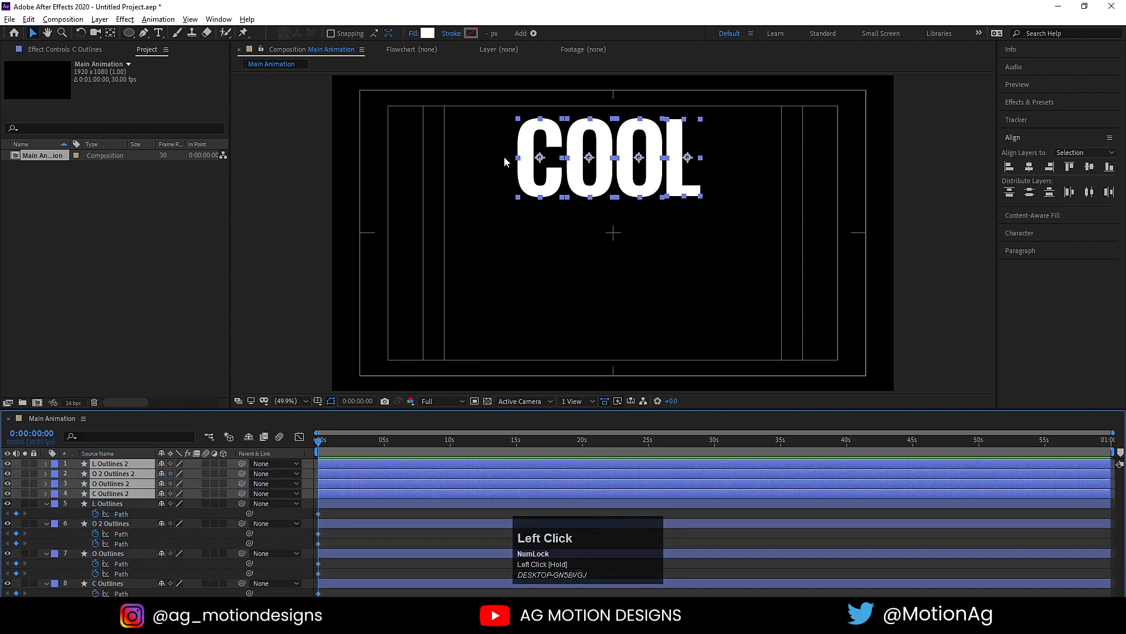
{"action": "key", "text": "ctrl+z"}
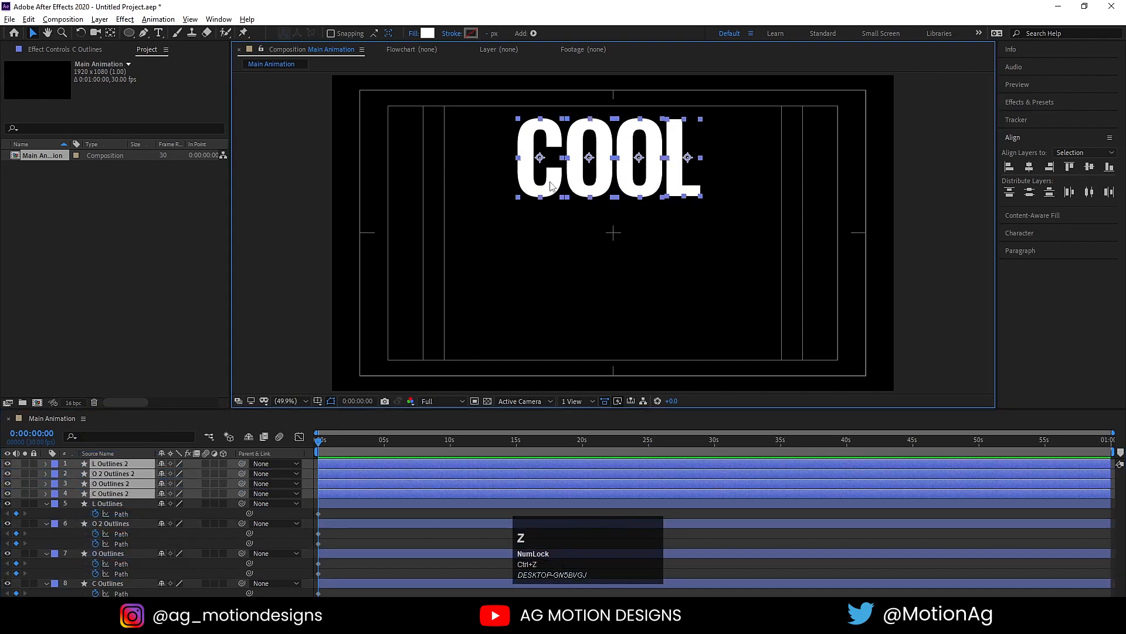
- Move the duplicated word COOL to the lower part of the frame and raise the original word to the upper safe-area line
{"action": "left_click_drag", "start_coordinate": [549, 190], "coordinate": [549, 347]}
{"action": "left_click_drag", "start_coordinate": [484, 120], "coordinate": [698, 201]}
{"action": "left_click_drag", "start_coordinate": [645, 172], "coordinate": [645, 160]}
{"action": "left_click", "coordinate": [512, 237]}
- Add keyframes at 0:00:00:29 to all Path properties of the original C, O, O 2 and L outline layers
{"action": "left_click", "coordinate": [535, 182]}
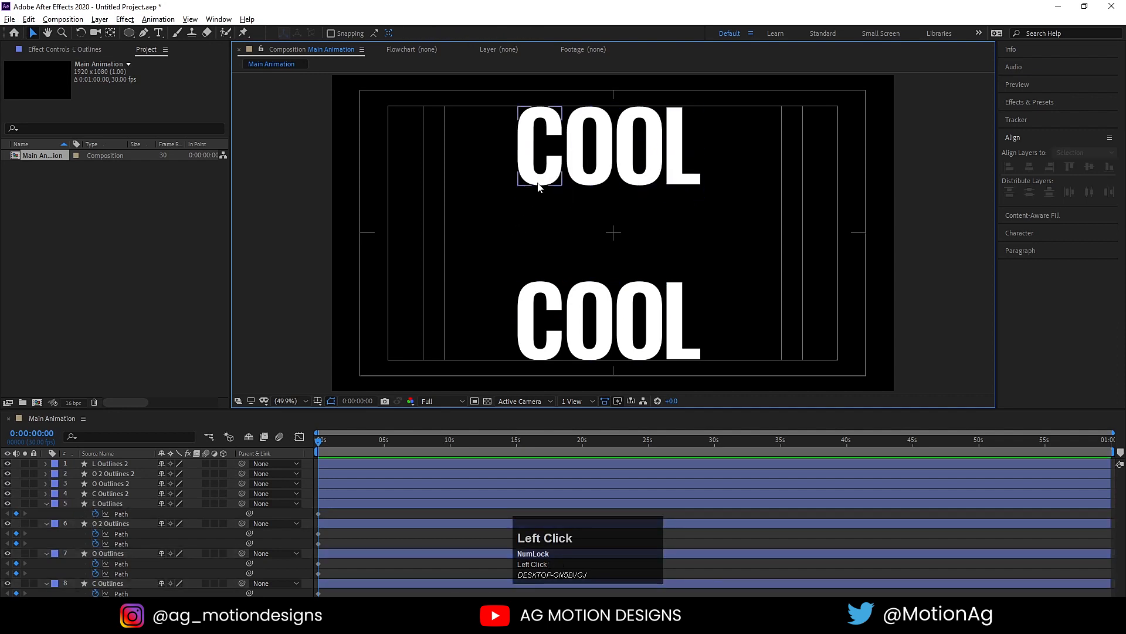
{"action": "scroll", "coordinate": [379, 476], "scroll_direction": "down", "scroll_amount": 1}
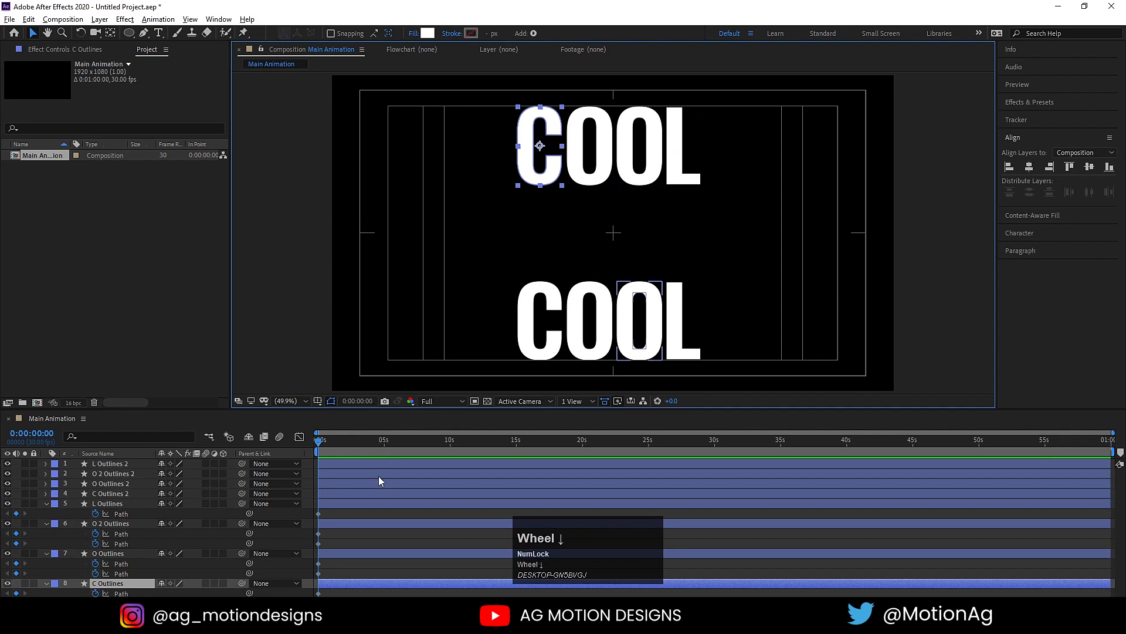
{"action": "key", "text": "equal"}
{"action": "key", "text": "equal"}
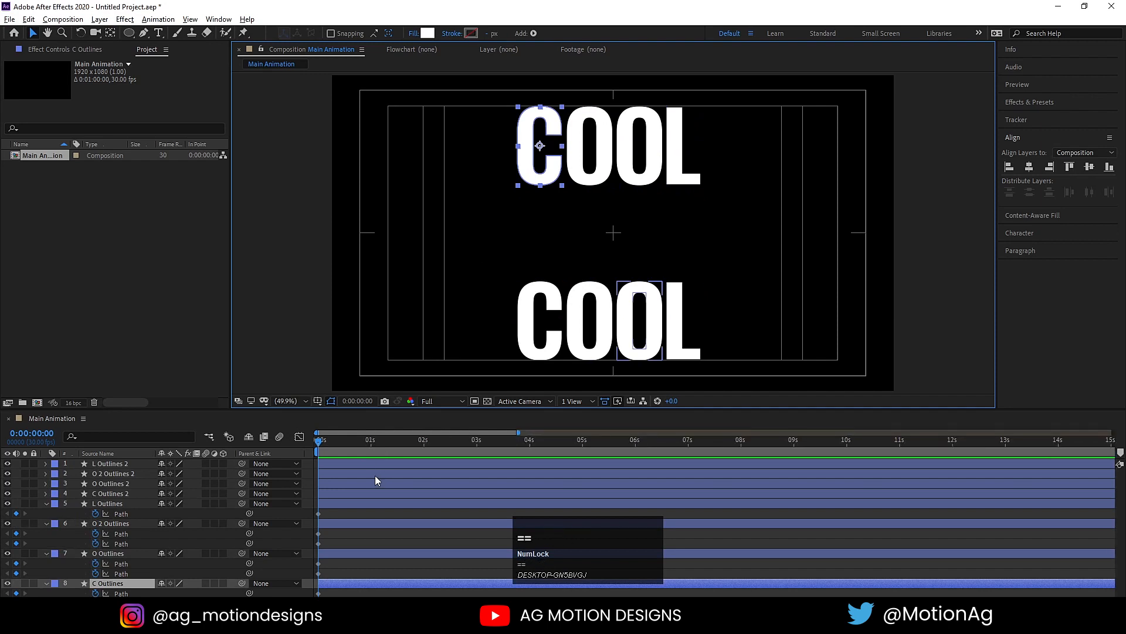
{"action": "left_click", "coordinate": [371, 438]}
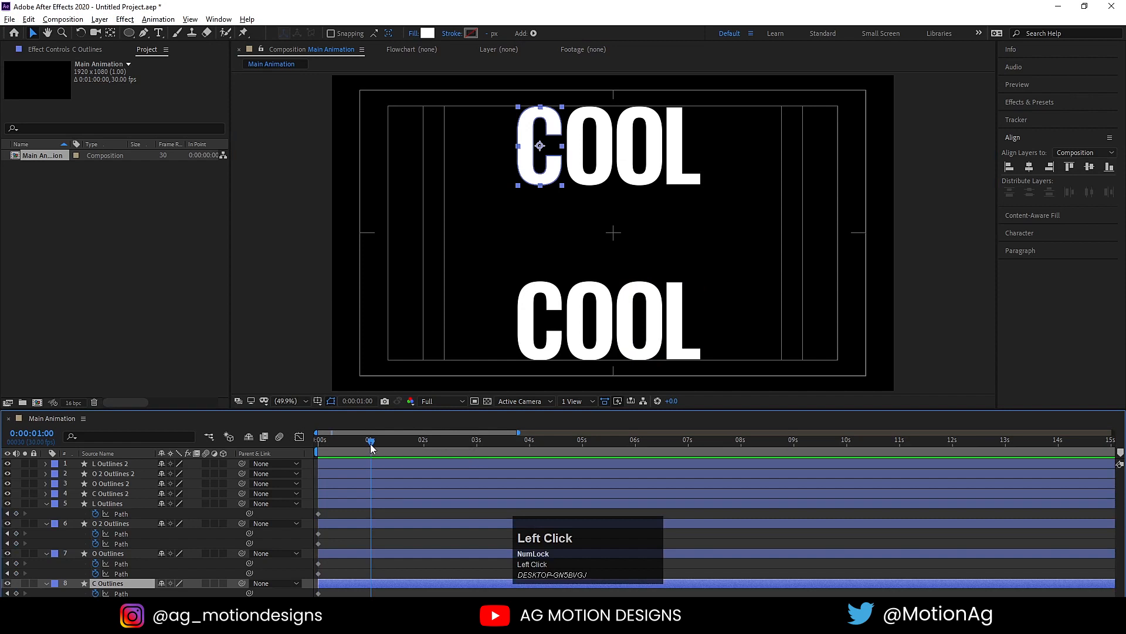
{"action": "key", "text": "Num_Lock"}
{"action": "left_click", "coordinate": [370, 443]}
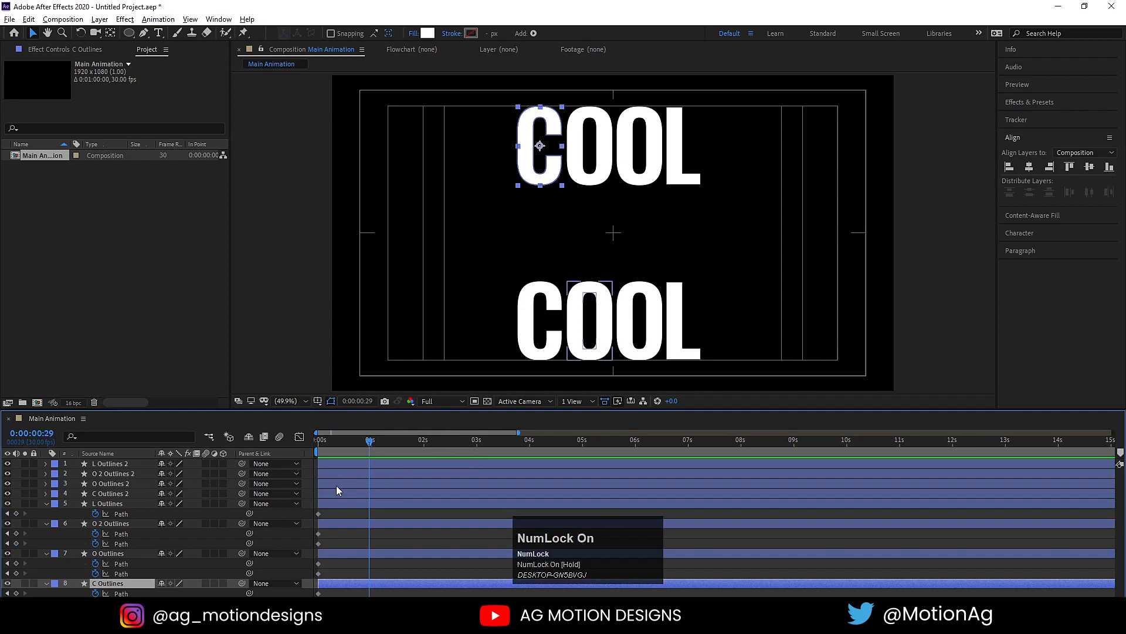
{"action": "left_click", "coordinate": [16, 592]}
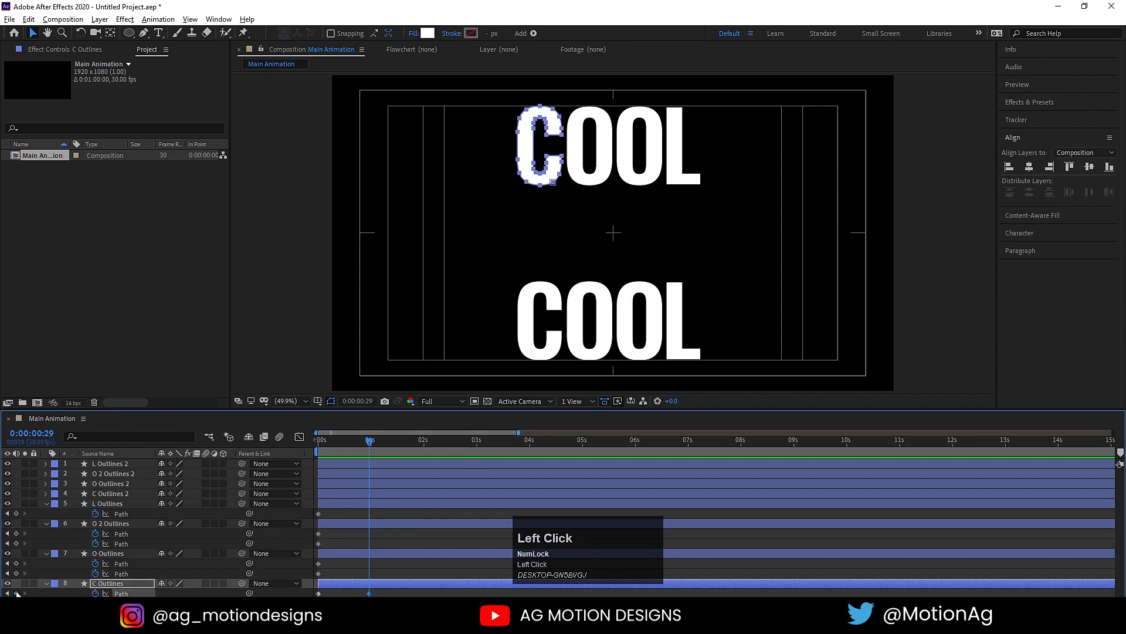
{"action": "left_click", "coordinate": [16, 573]}
{"action": "left_click", "coordinate": [16, 563]}
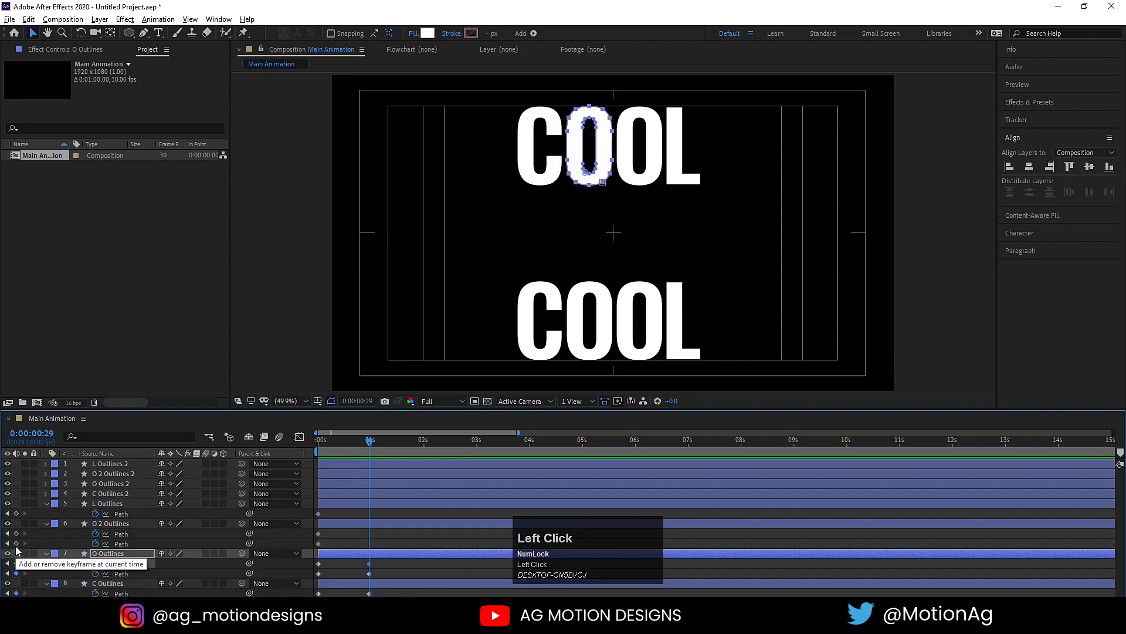
{"action": "left_click", "coordinate": [16, 543]}
{"action": "left_click", "coordinate": [16, 533]}
{"action": "left_click", "coordinate": [16, 513]}
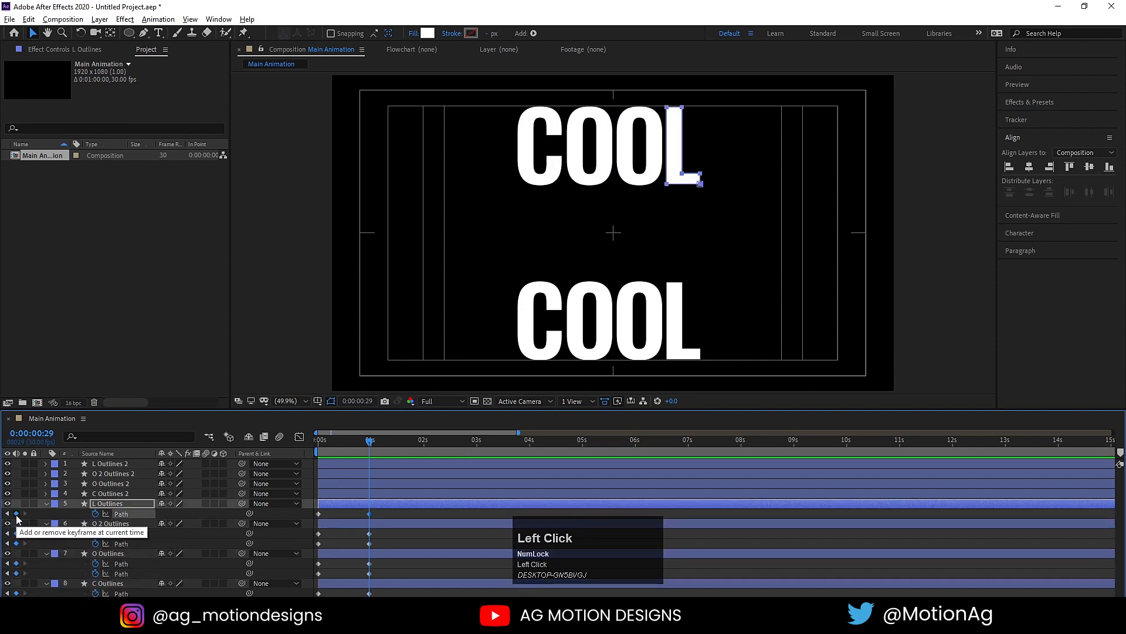
- At 0:00:00:29, stretch the upper word's C by moving its lower path points down to just above the lower word
{"action": "left_click", "coordinate": [369, 593]}
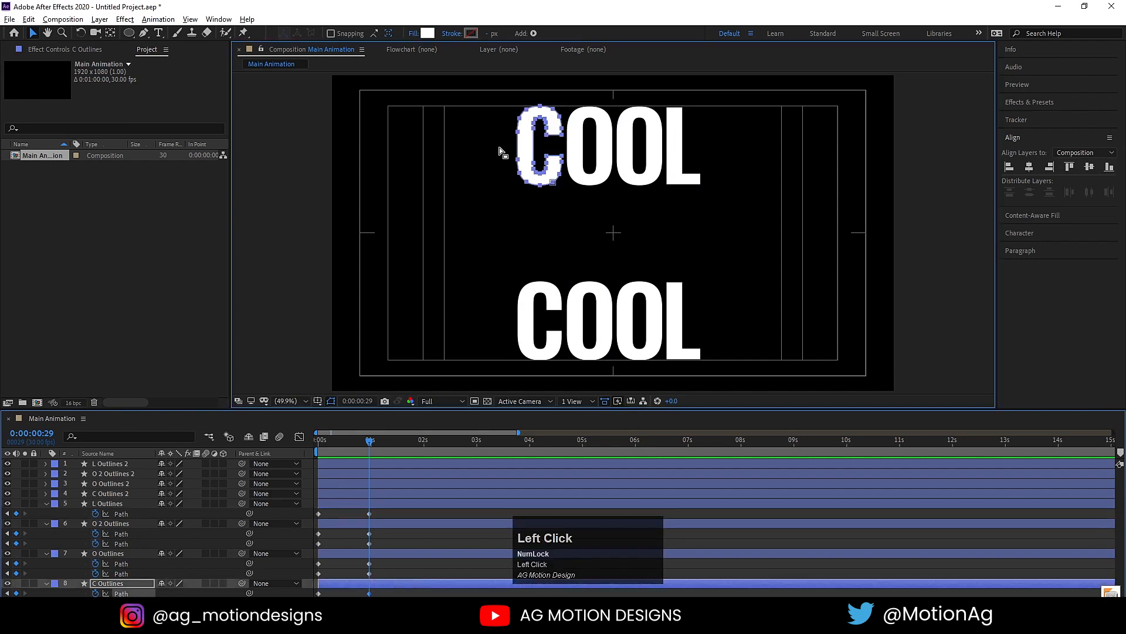
{"action": "left_click_drag", "start_coordinate": [499, 147], "coordinate": [574, 201]}
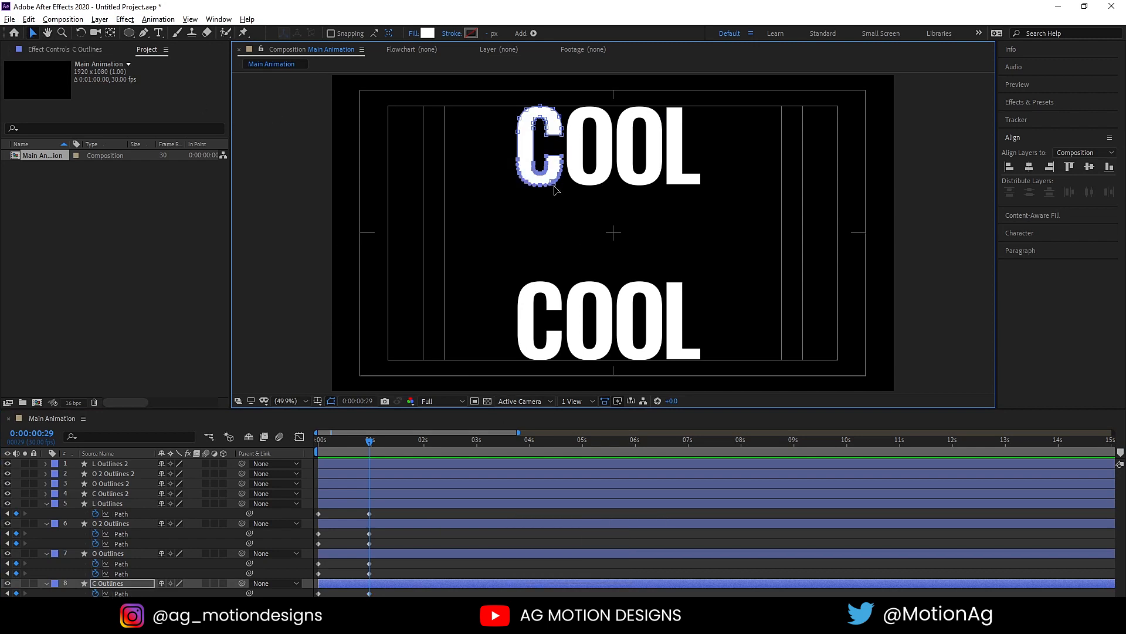
{"action": "left_click_drag", "start_coordinate": [556, 189], "coordinate": [556, 276]}
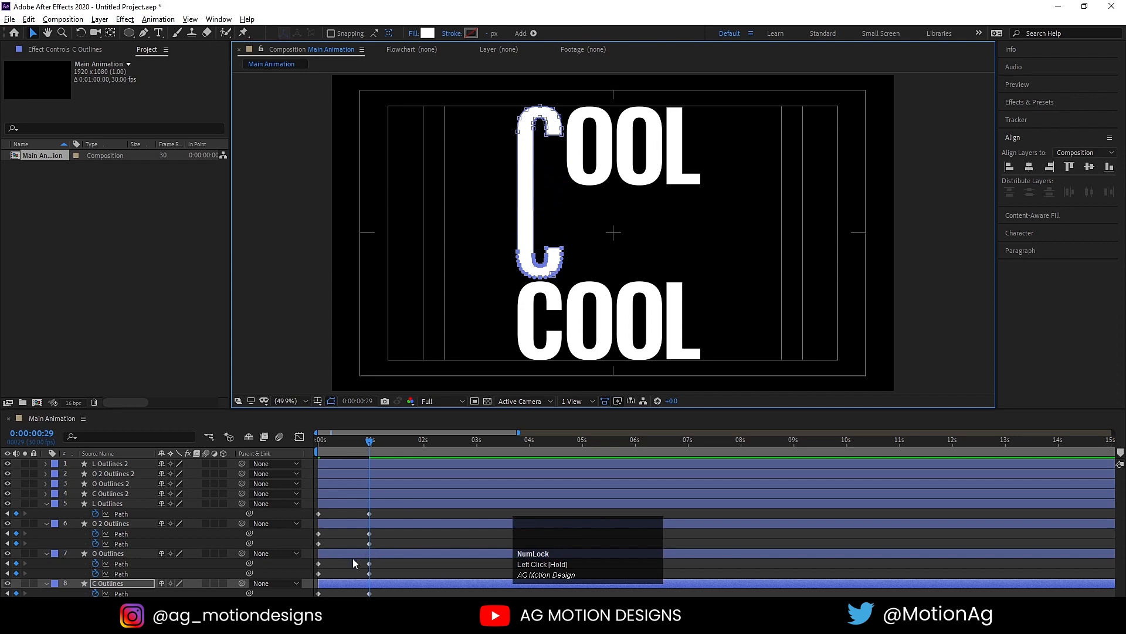
- Stretch the upper word's first O at 0:00:00:29 by moving the lower points of both its paths down to the C's bottom
{"action": "left_click", "coordinate": [370, 562]}
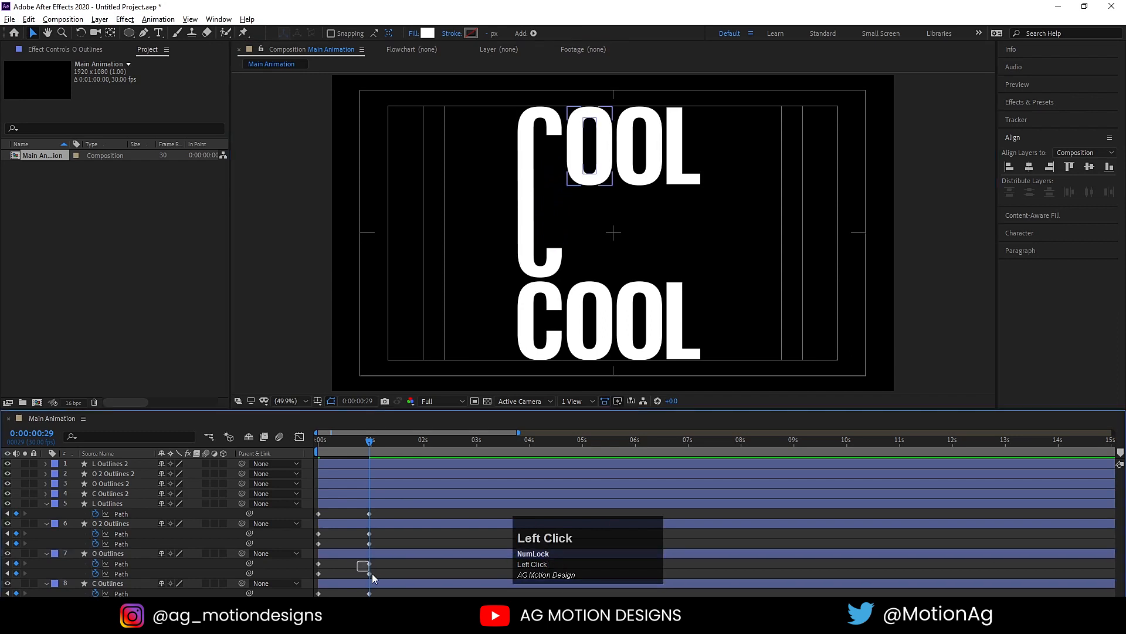
{"action": "left_click_drag", "start_coordinate": [372, 572], "coordinate": [374, 575]}
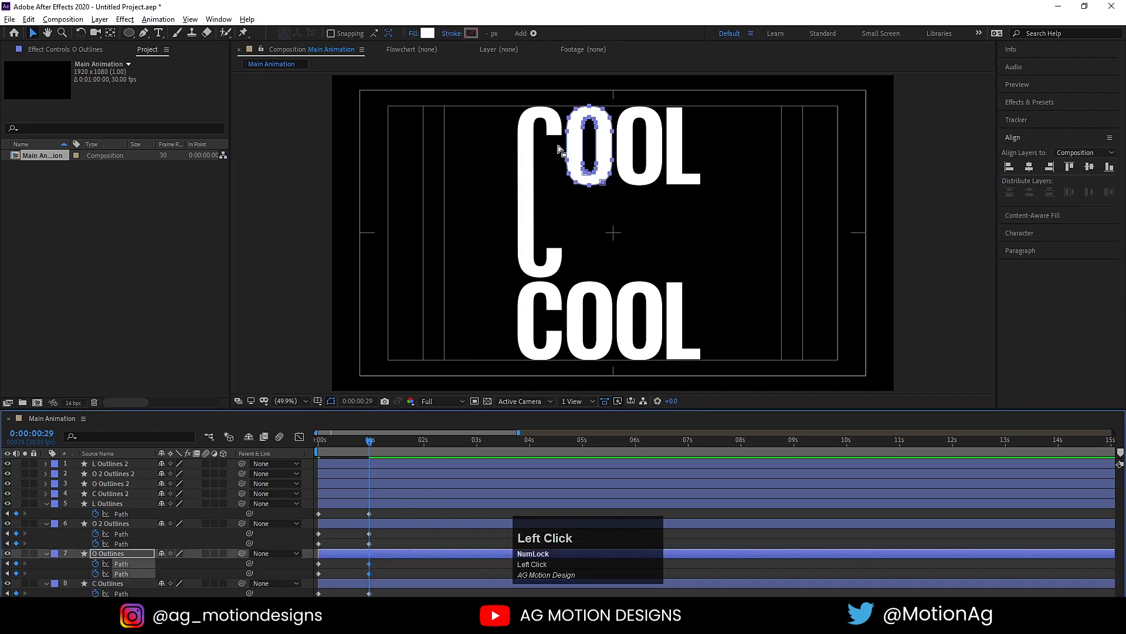
{"action": "left_click_drag", "start_coordinate": [557, 145], "coordinate": [615, 274]}
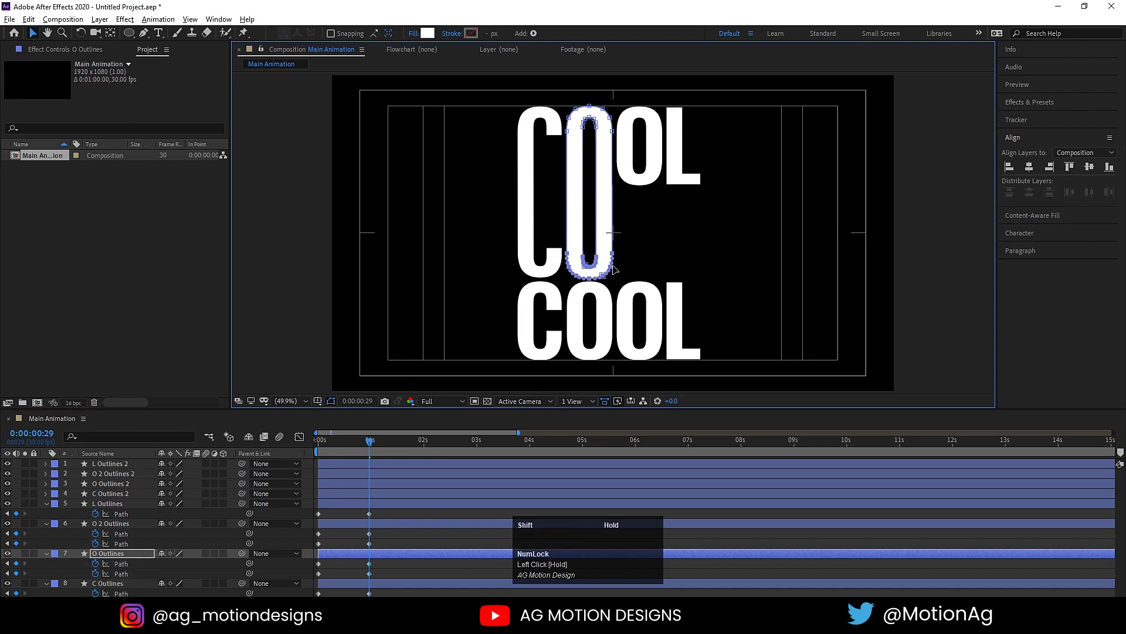
- Nudge the lower path points of the stretched first O slightly upward to fine-tune the gap above the lower word
{"action": "scroll", "coordinate": [576, 292], "scroll_direction": "down", "scroll_amount": 3}
{"action": "scroll", "coordinate": [637, 246], "scroll_direction": "down", "scroll_amount": 4}
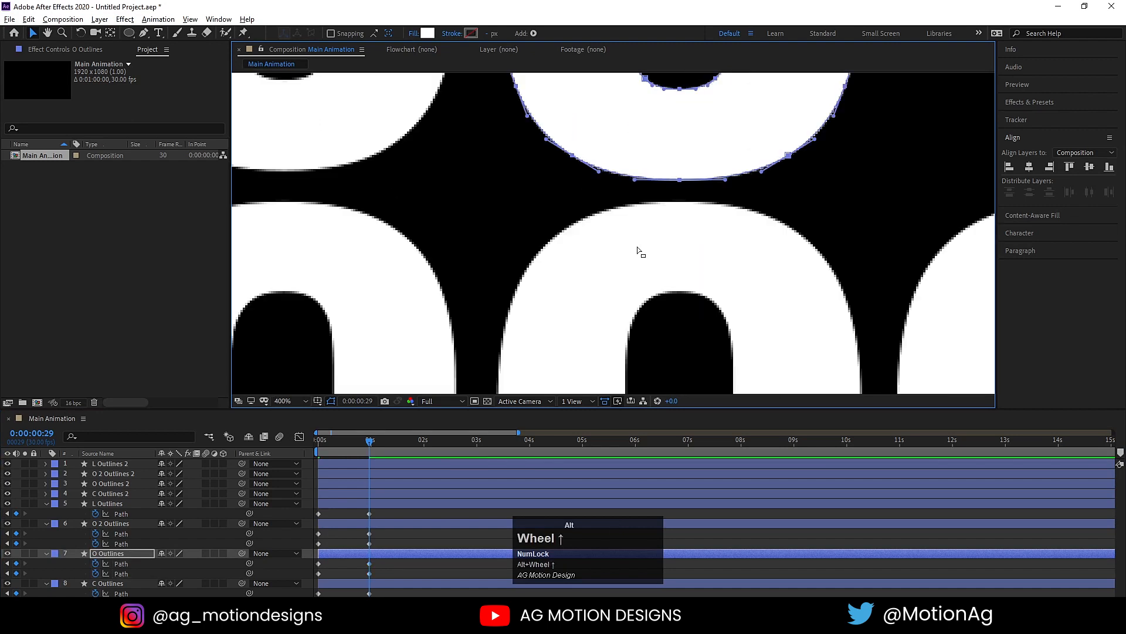
{"action": "key", "text": "Up"}
{"action": "key", "text": "Up"}
{"action": "key", "text": "Up"}
{"action": "key", "text": "Up"}
{"action": "key", "text": "Up"}
{"action": "key", "text": "Up"}
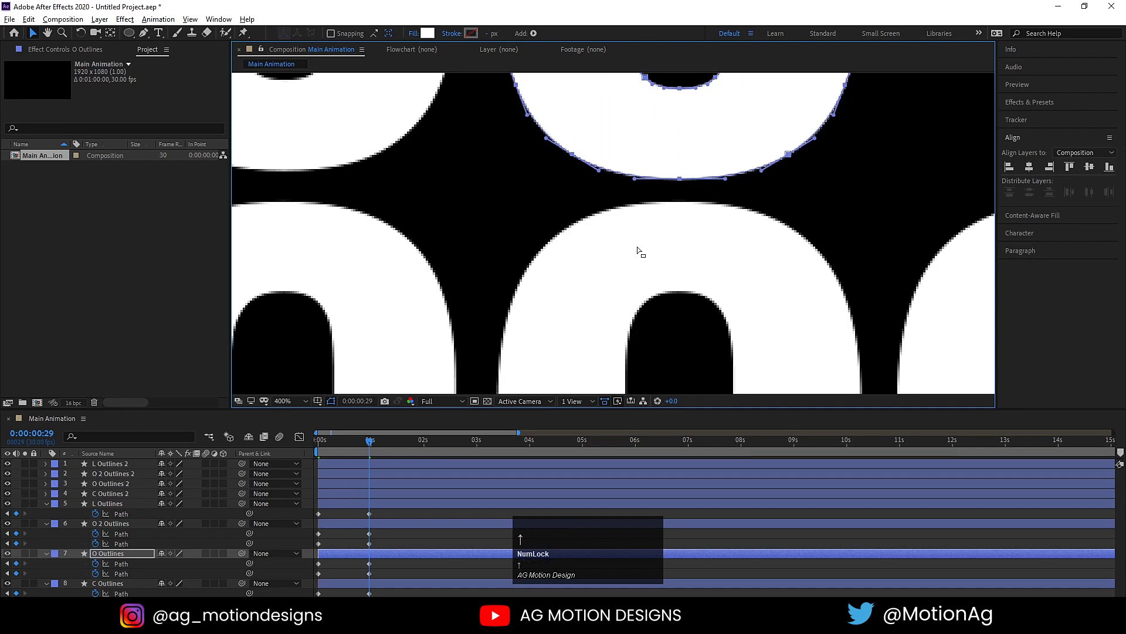
{"action": "scroll", "coordinate": [641, 215], "scroll_direction": "down", "scroll_amount": 5}
{"action": "scroll", "coordinate": [642, 219], "scroll_direction": "down", "scroll_amount": 1}
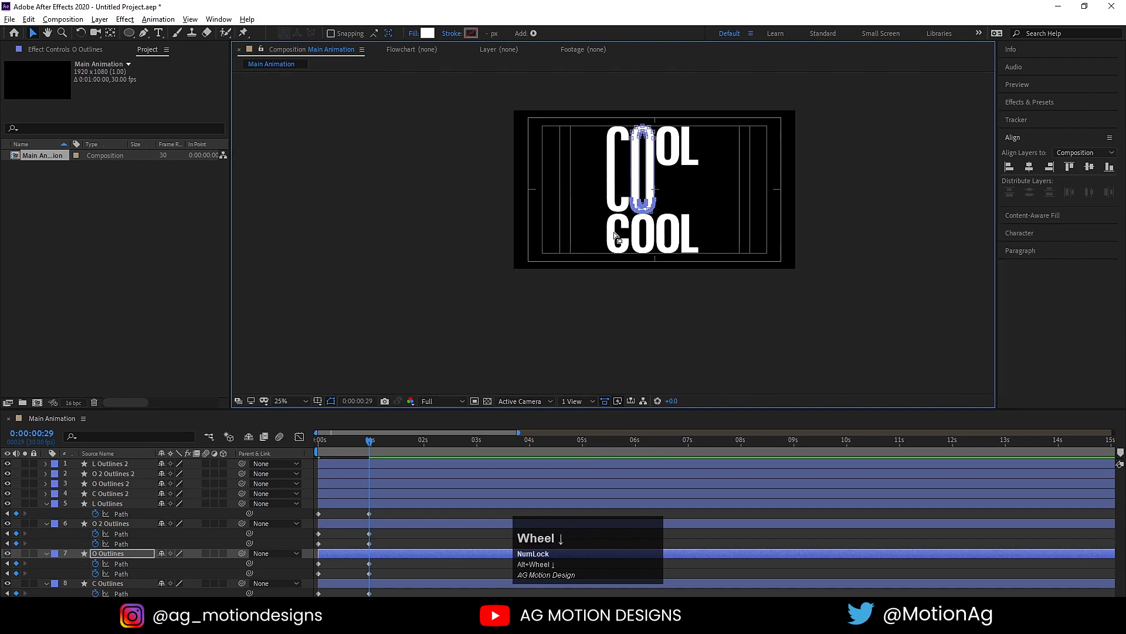
- Stretch the upper word's second O at 0:00:00:29 by moving the lower points of both its paths down to match the first
{"action": "left_click", "coordinate": [351, 533]}
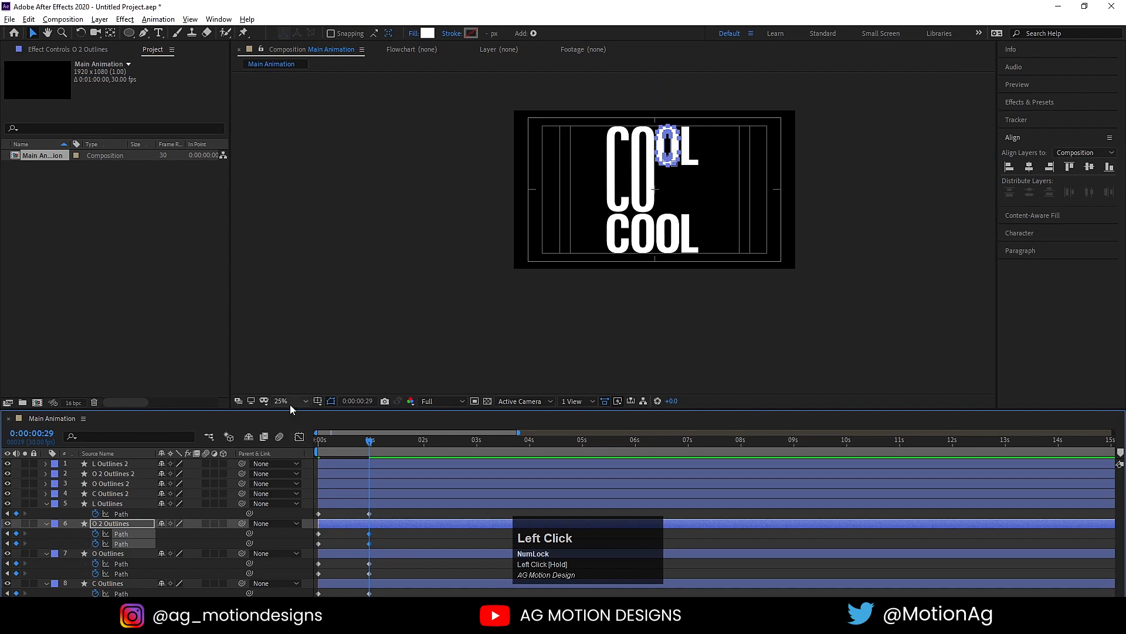
{"action": "left_click_drag", "start_coordinate": [290, 403], "coordinate": [291, 187]}
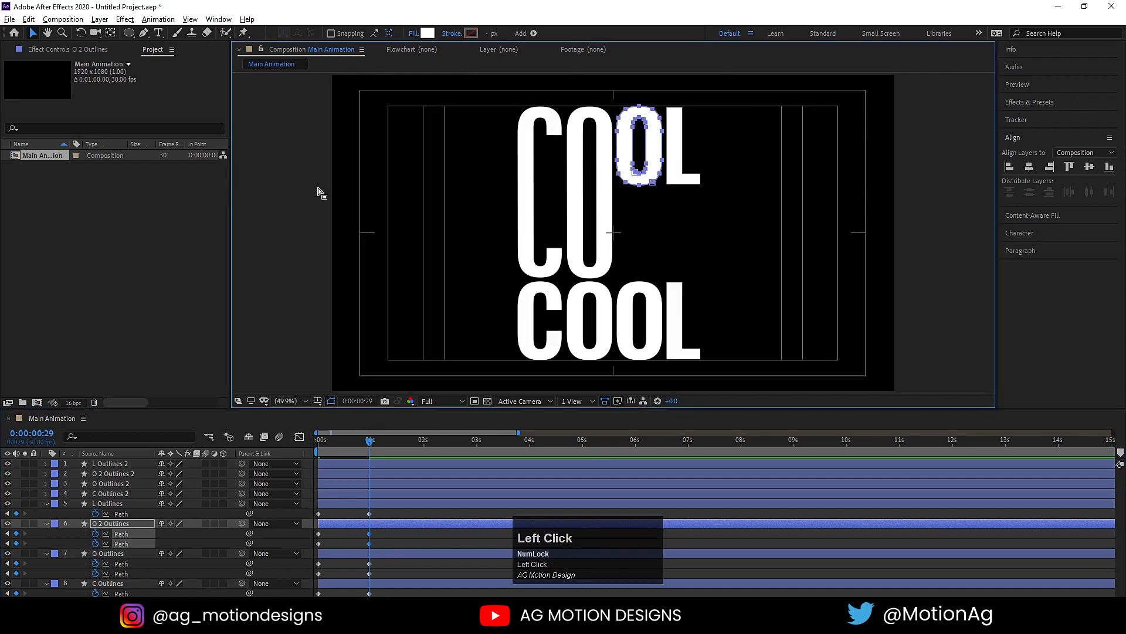
{"action": "left_click_drag", "start_coordinate": [604, 152], "coordinate": [660, 276]}
{"action": "scroll", "coordinate": [660, 277], "scroll_direction": "up", "scroll_amount": 5}
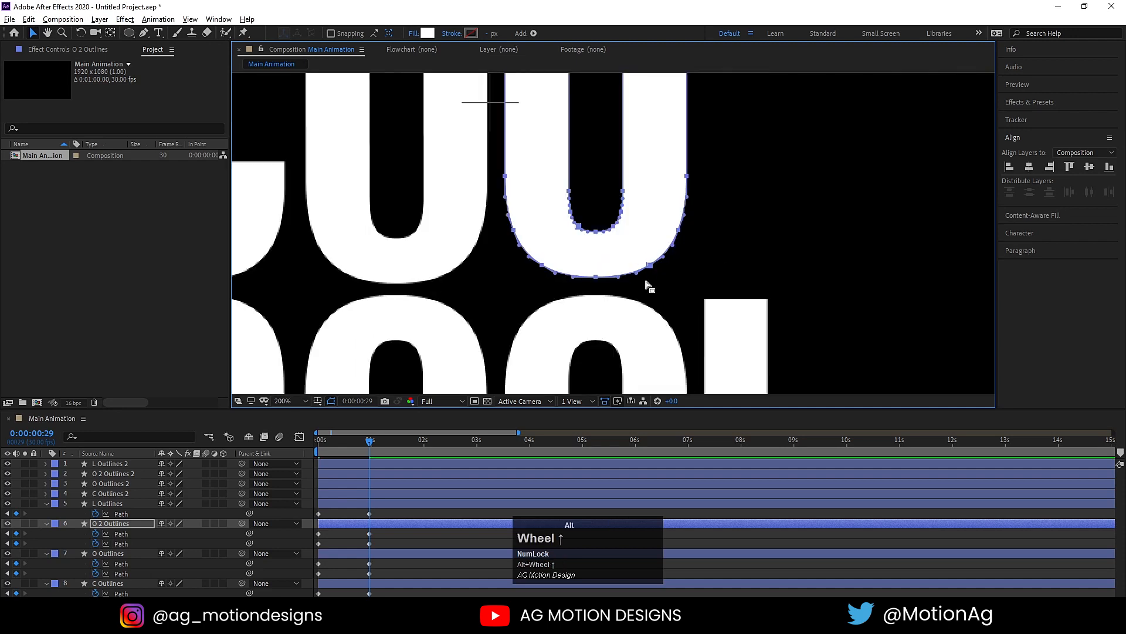
{"action": "scroll", "coordinate": [650, 285], "scroll_direction": "down", "scroll_amount": 4}
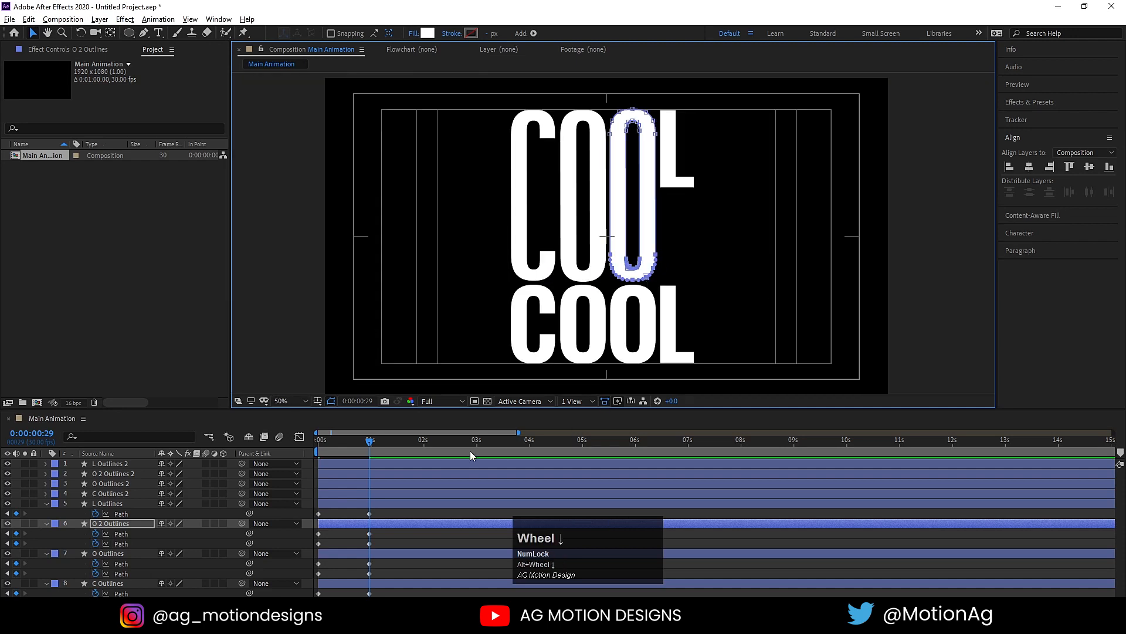
- Stretch the upper word's L at 0:00:00:29 by moving its lower path points down to just above the lower word
{"action": "left_click", "coordinate": [375, 509]}
{"action": "left_click", "coordinate": [368, 514]}
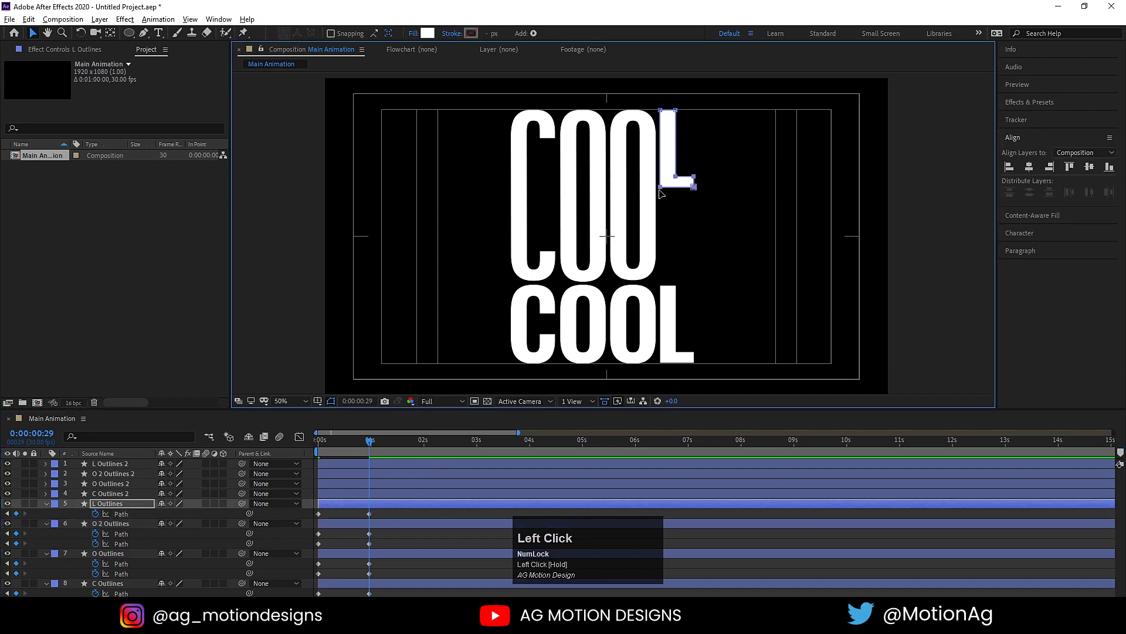
{"action": "left_click_drag", "start_coordinate": [663, 193], "coordinate": [686, 285]}
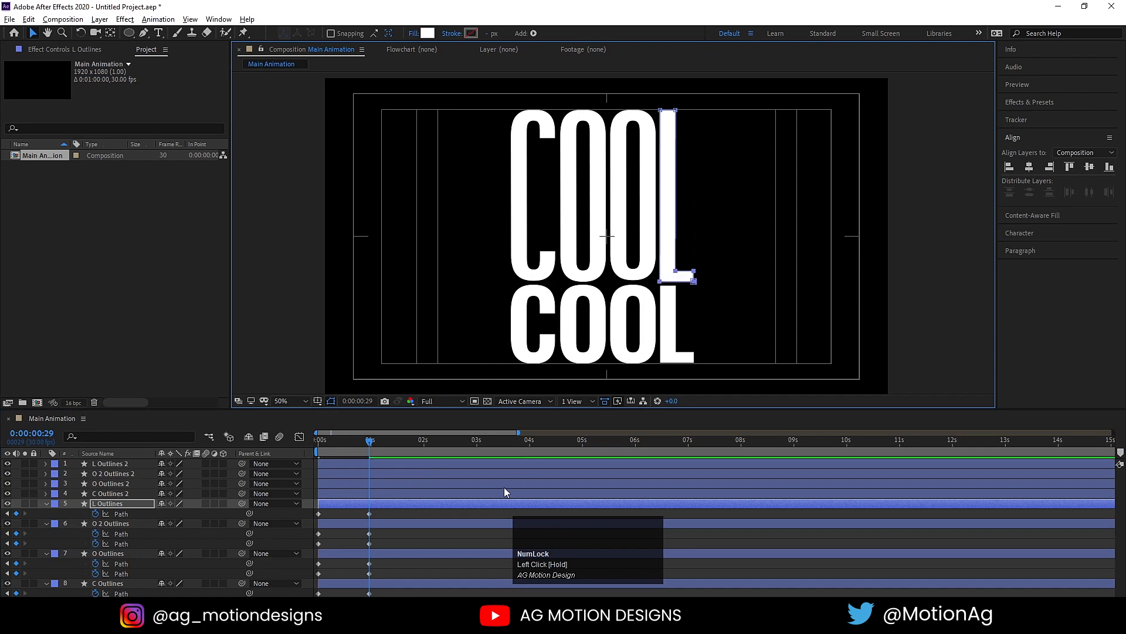
- Preview the upper word's stretching animation from the start of the timeline
{"action": "left_click", "coordinate": [410, 513]}
{"action": "left_click_drag", "start_coordinate": [340, 439], "coordinate": [303, 439]}
{"action": "key", "text": "space"}
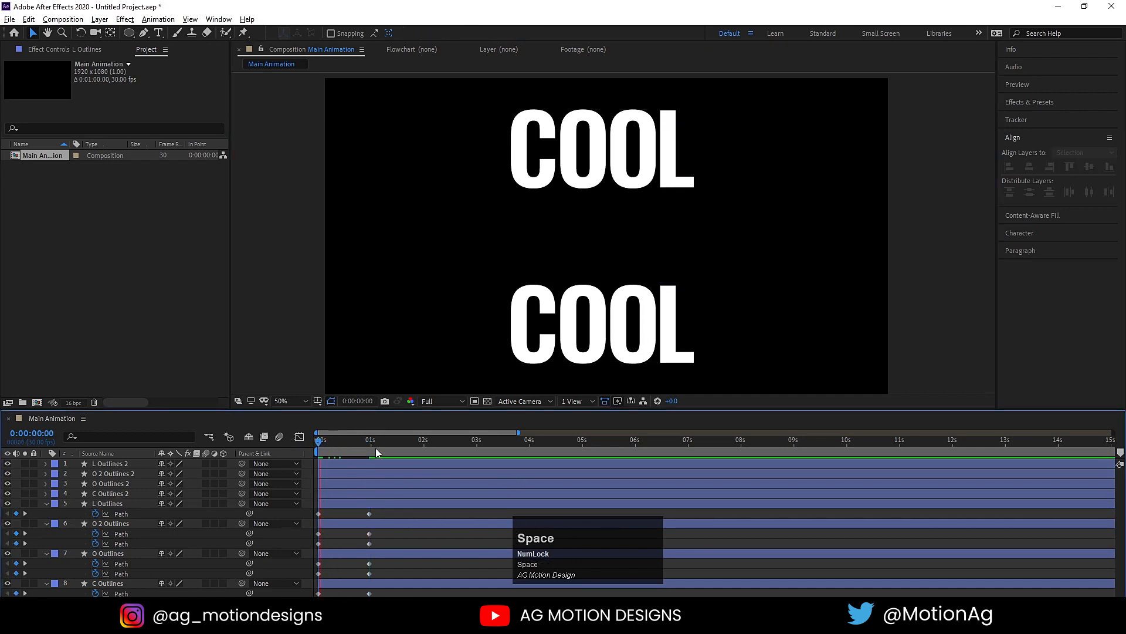
- Return the upper word's L to its original shape at 0:00:01:29 by duplicating its first path keyframe there
{"action": "left_click", "coordinate": [413, 442]}
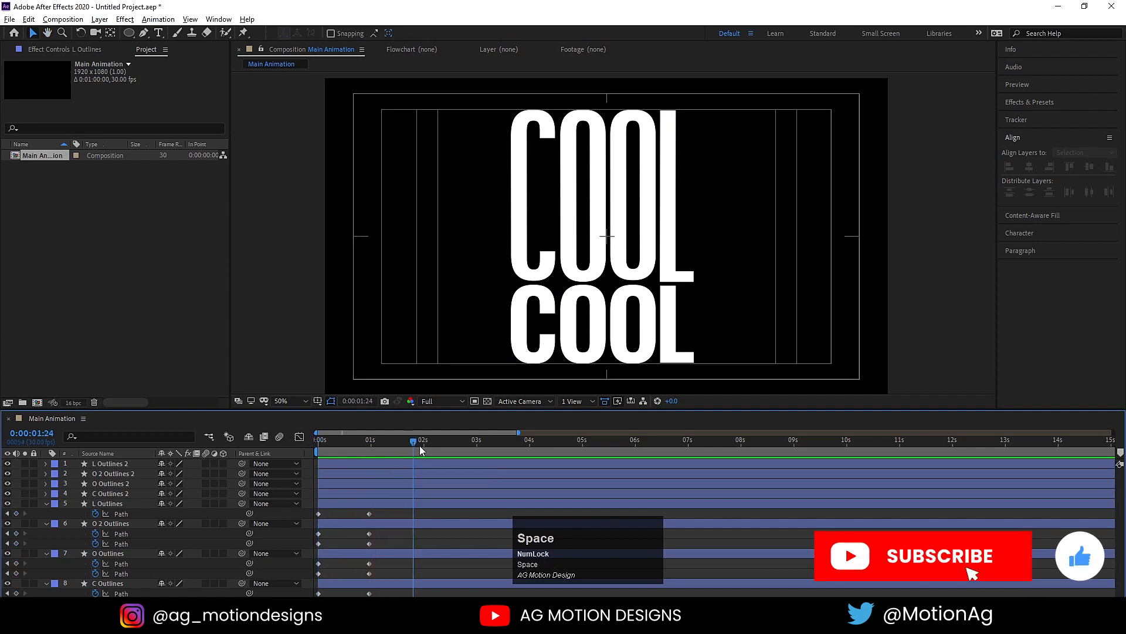
{"action": "left_click_drag", "start_coordinate": [413, 444], "coordinate": [422, 445]}
{"action": "left_click_drag", "start_coordinate": [421, 442], "coordinate": [419, 442]}
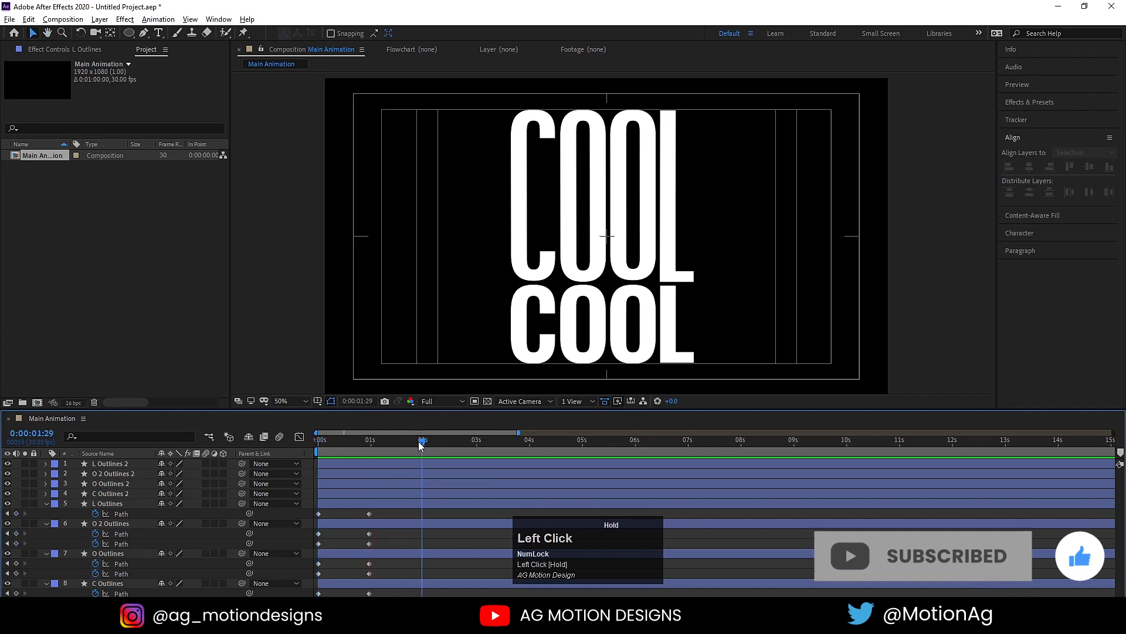
{"action": "left_click", "coordinate": [320, 513]}
{"action": "key", "text": "ctrl+c"}
{"action": "key", "text": "ctrl+v"}
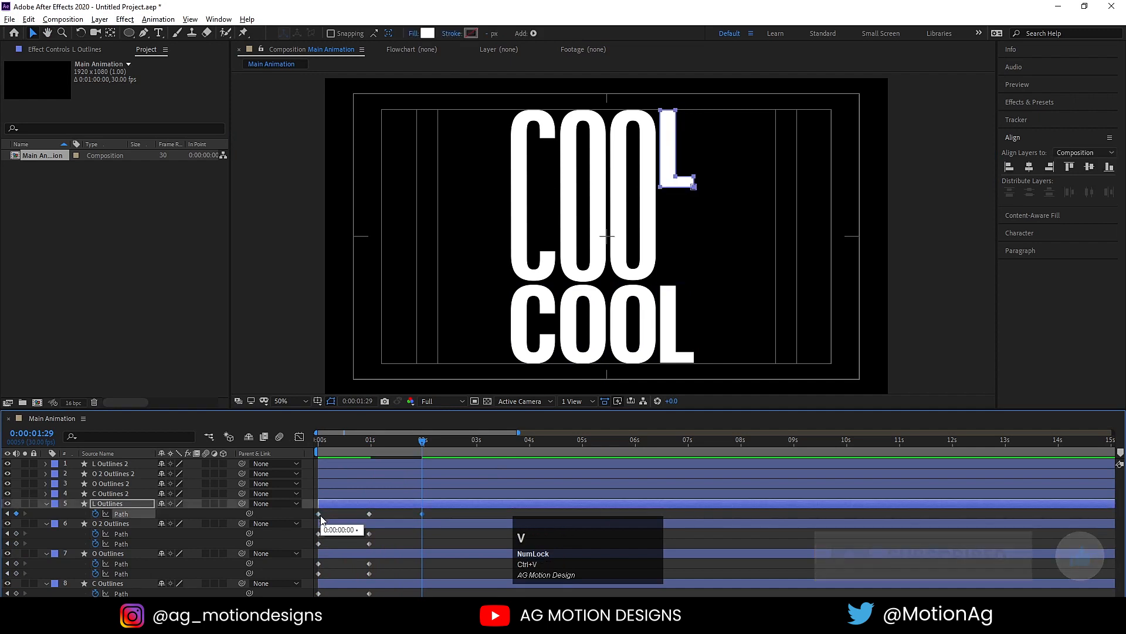
- Duplicate the first path keyframes of the upper word's two Os and C at 0:00:01:29 to restore their original shapes
{"action": "left_click_drag", "start_coordinate": [325, 531], "coordinate": [315, 575]}
{"action": "key", "text": "ctrl+c"}
{"action": "key", "text": "ctrl+v"}
{"action": "key", "text": "ctrl+c"}
{"action": "key", "text": "ctrl+v"}
{"action": "scroll", "coordinate": [319, 569], "scroll_direction": "down", "scroll_amount": 1}
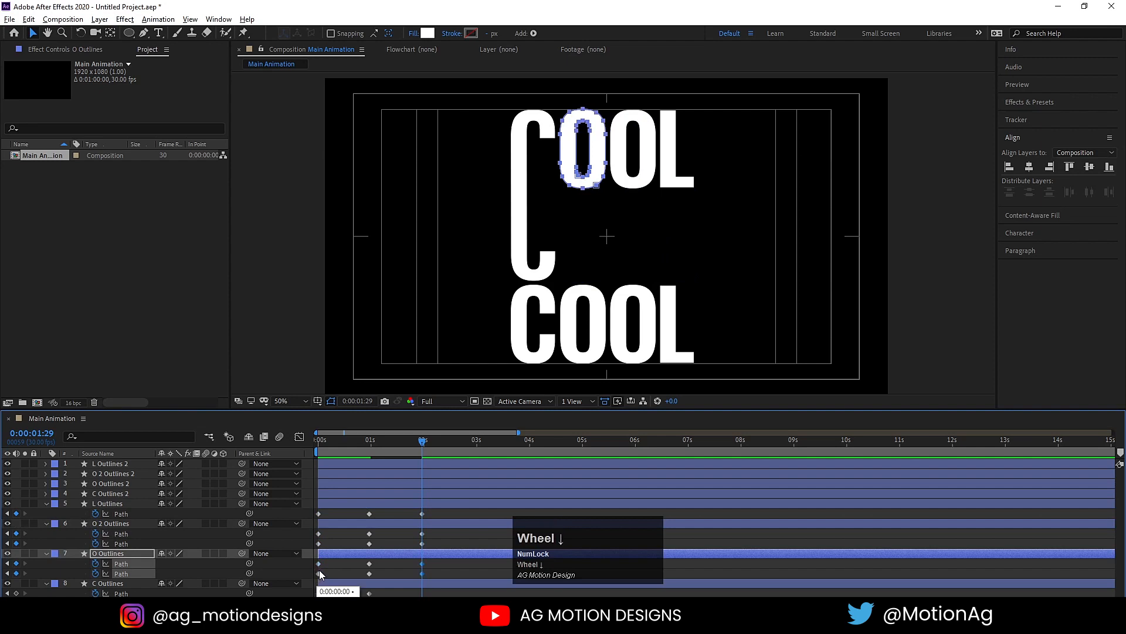
{"action": "left_click", "coordinate": [320, 593]}
{"action": "key", "text": "ctrl+c"}
{"action": "key", "text": "ctrl+v"}
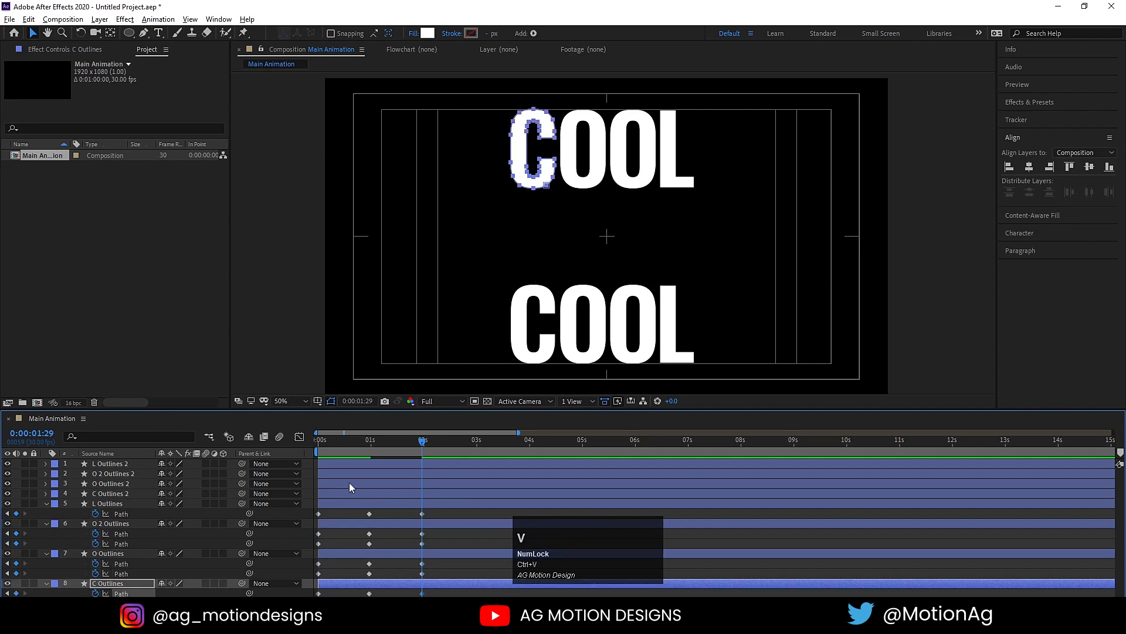
- Preview the upper word stretching and returning from the start of the timeline, then go back to the first frame
{"action": "left_click", "coordinate": [317, 448]}
{"action": "key", "text": "space"}
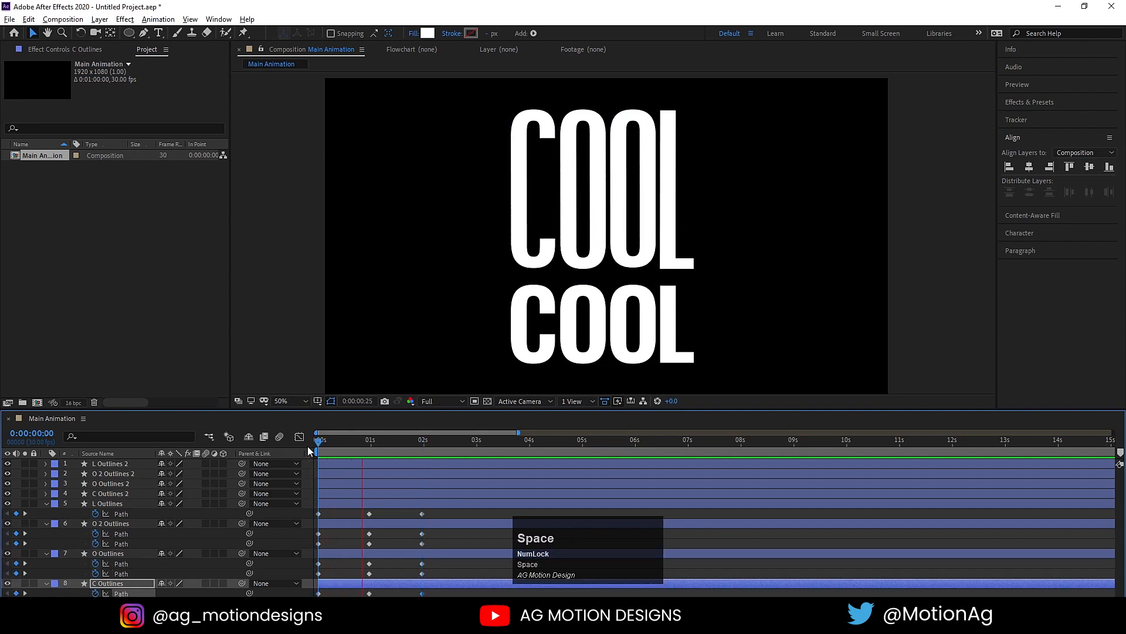
{"action": "key", "text": "space"}
{"action": "left_click_drag", "start_coordinate": [332, 445], "coordinate": [268, 447]}
- Reveal the keyframed paths of the lower word's four letter layers and add a keyframe to every path at 0:00:01:29
{"action": "left_click", "coordinate": [94, 493]}
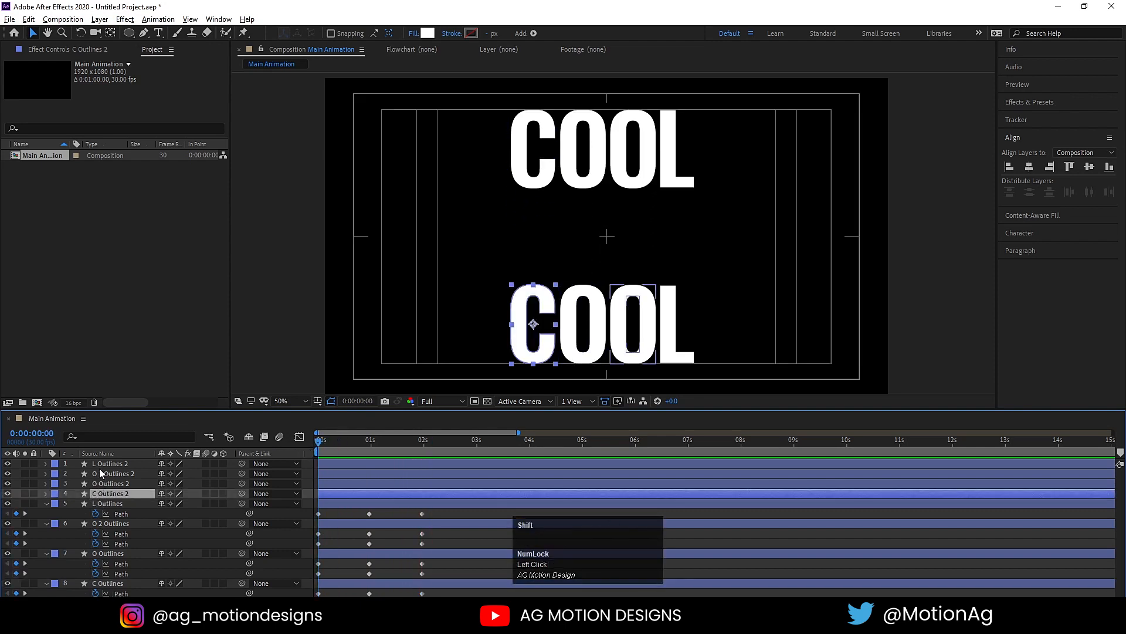
{"action": "left_click", "coordinate": [100, 465], "text": "shift"}
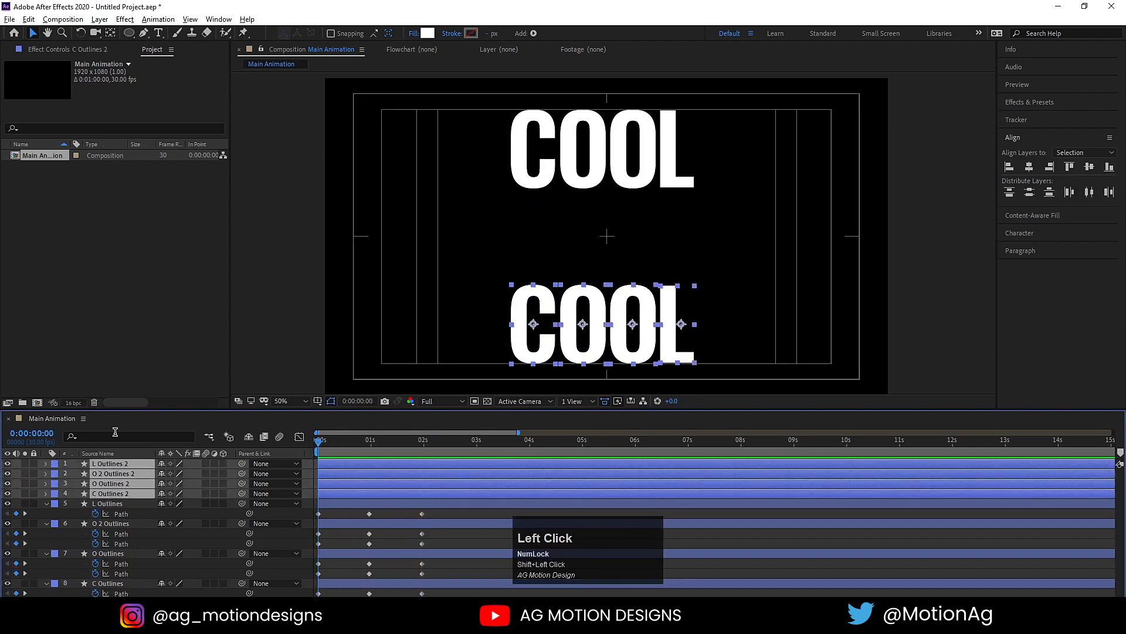
{"action": "key", "text": "u"}
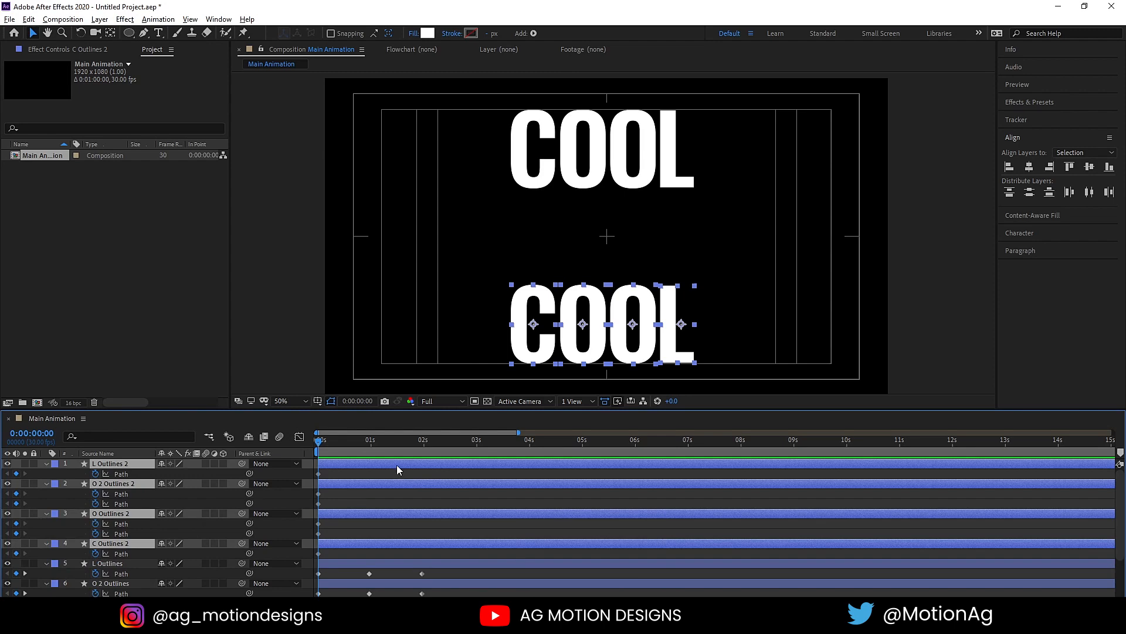
{"action": "left_click_drag", "start_coordinate": [396, 442], "coordinate": [422, 462]}
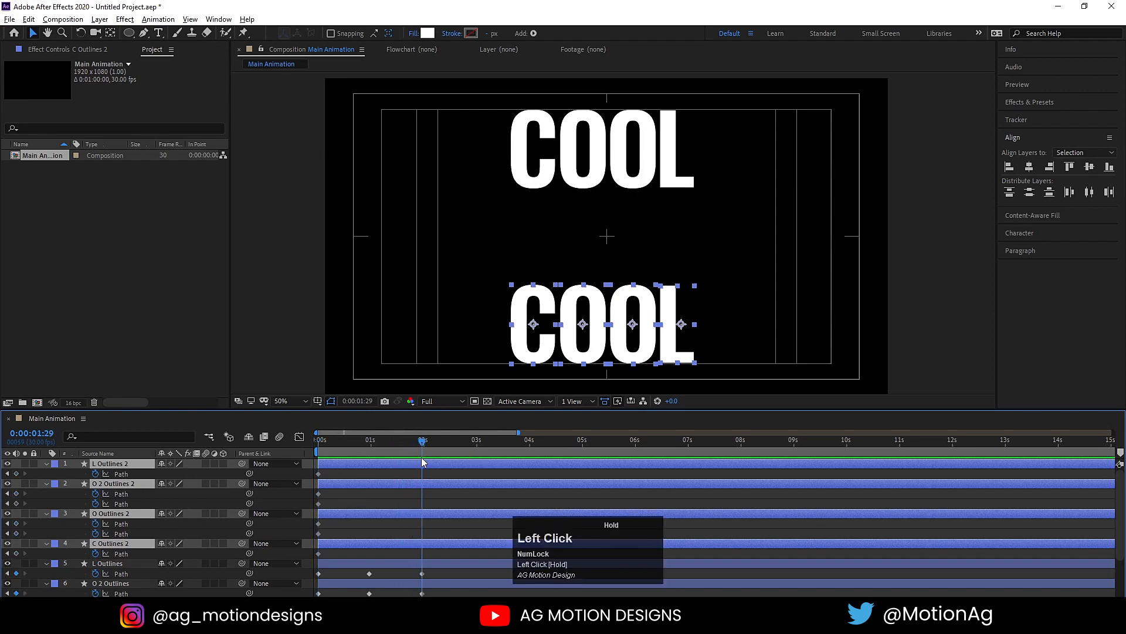
{"action": "left_click", "coordinate": [409, 530]}
{"action": "left_click", "coordinate": [419, 543]}
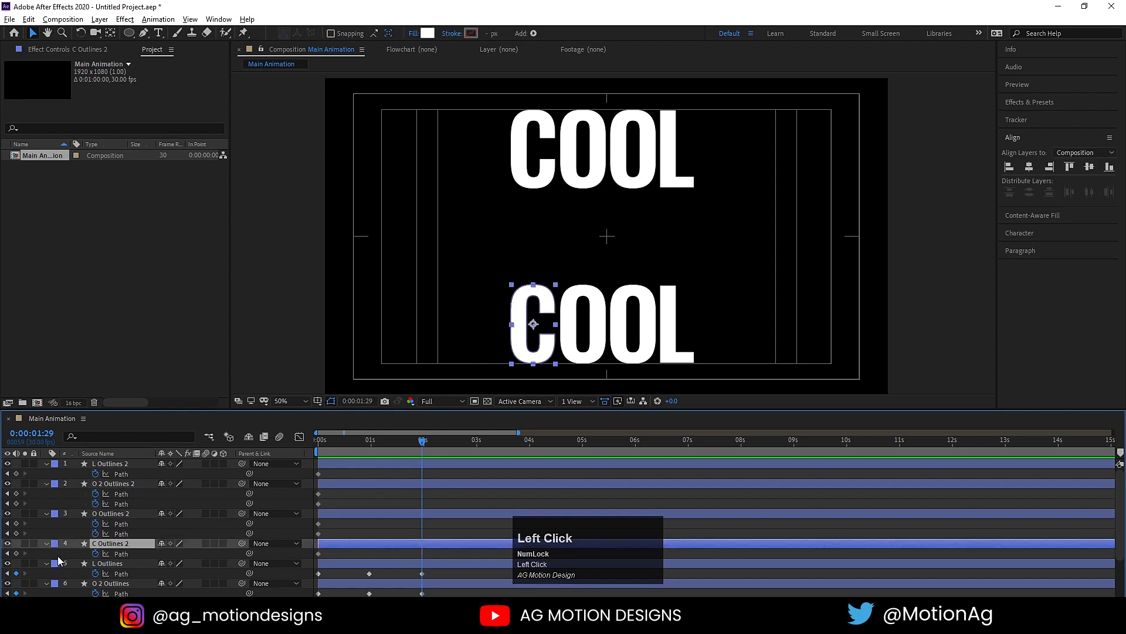
{"action": "left_click", "coordinate": [111, 473]}
{"action": "left_click", "coordinate": [16, 474]}
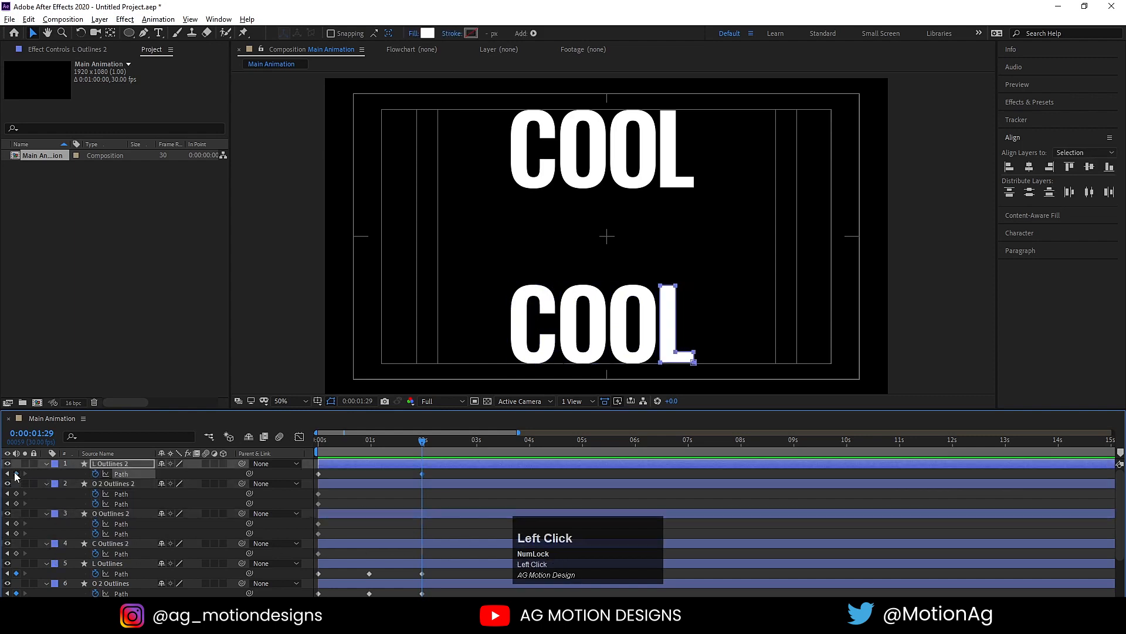
{"action": "left_click_drag", "start_coordinate": [16, 493], "coordinate": [17, 553]}
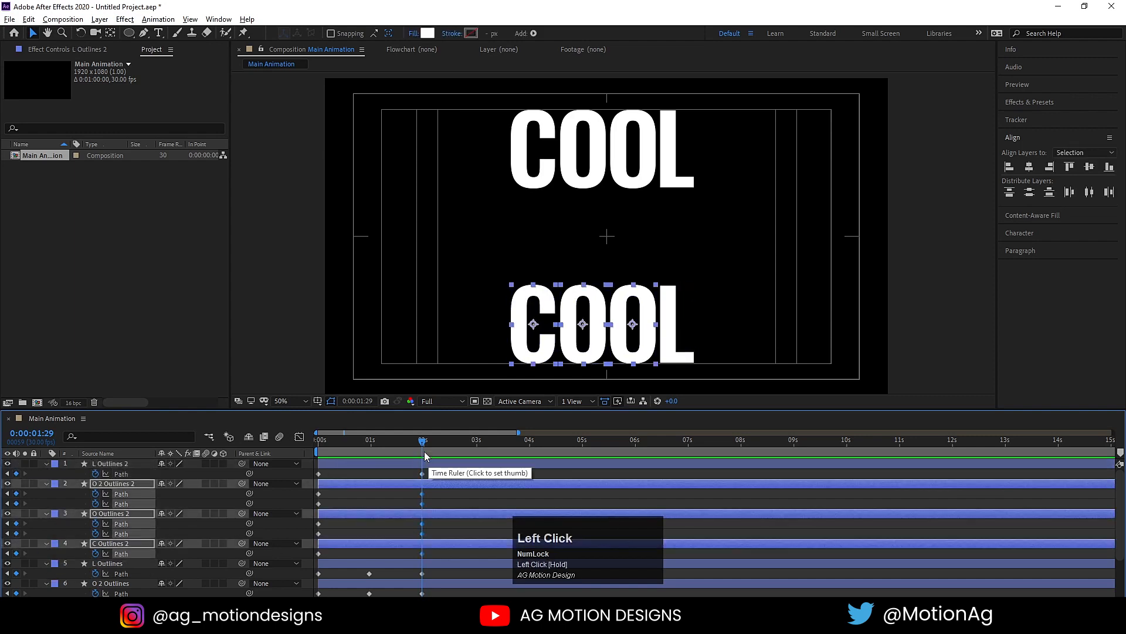
- Stretch the lower word's C at 0:00:01:29 by moving its upper path points up to just below the upper word
{"action": "left_click", "coordinate": [423, 552]}
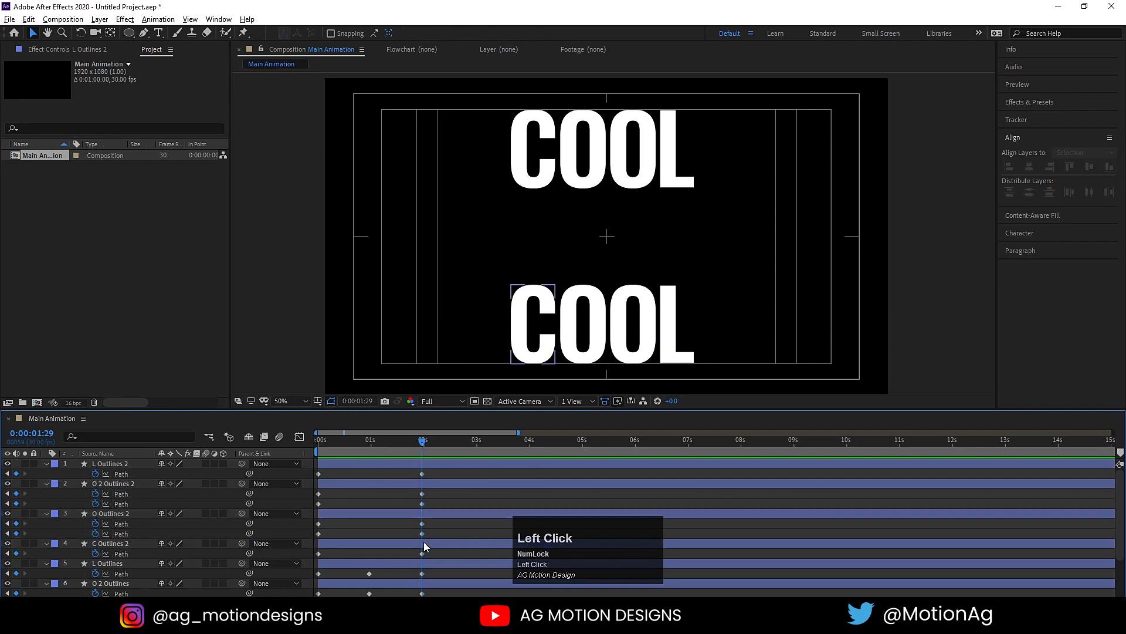
{"action": "left_click", "coordinate": [424, 553]}
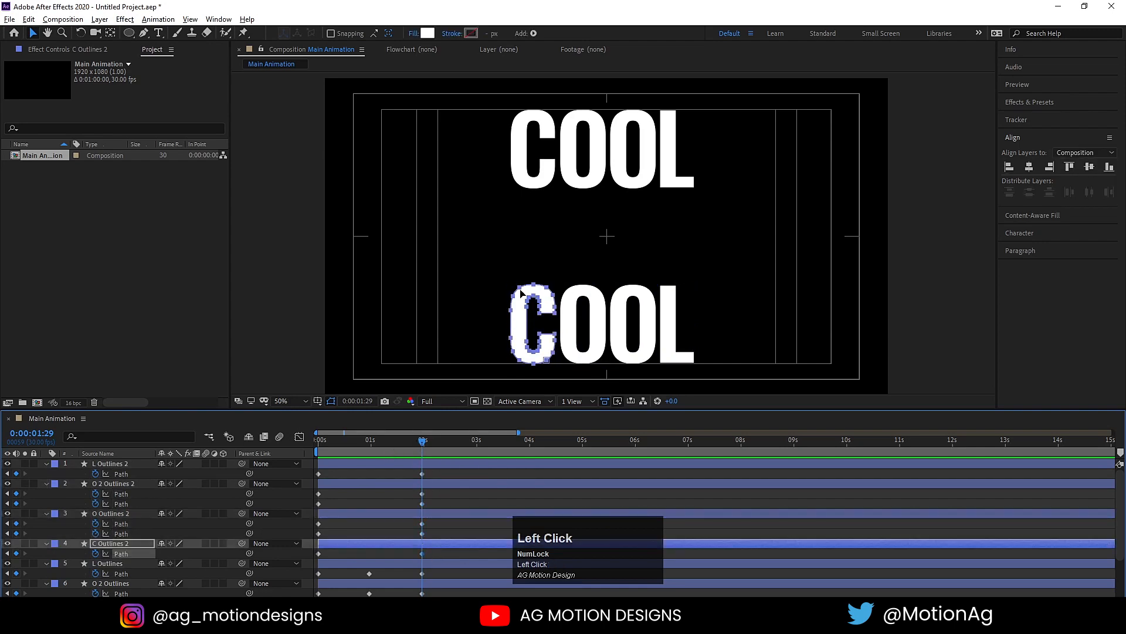
{"action": "left_click_drag", "start_coordinate": [484, 271], "coordinate": [564, 322]}
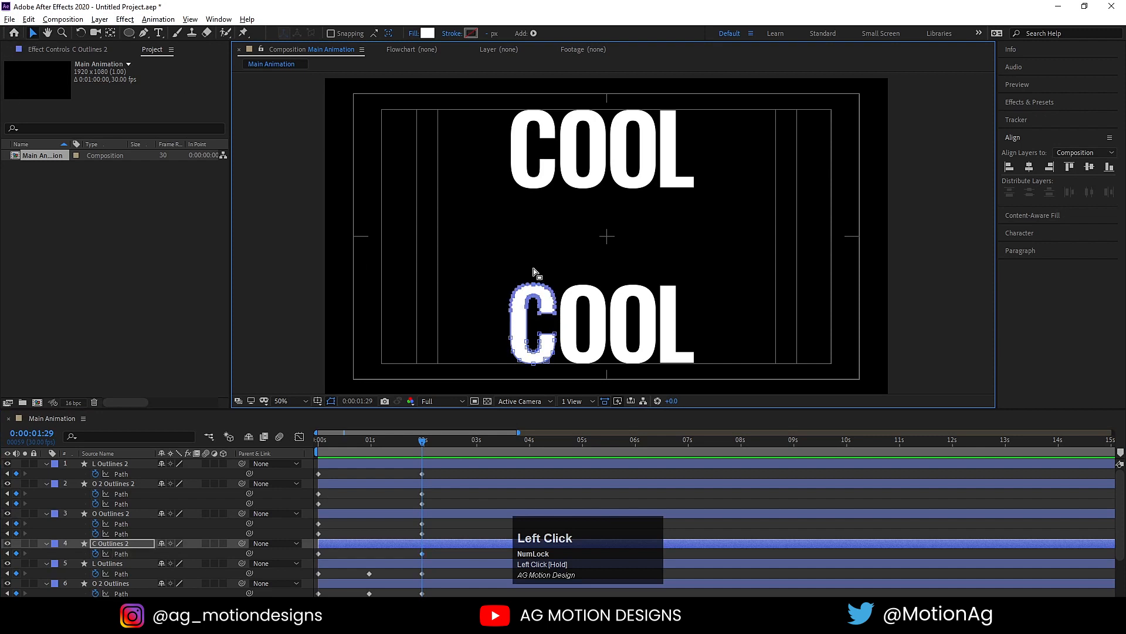
{"action": "left_click", "coordinate": [542, 316], "text": "shift"}
{"action": "left_click", "coordinate": [422, 553]}
{"action": "left_click_drag", "start_coordinate": [483, 267], "coordinate": [539, 227]}
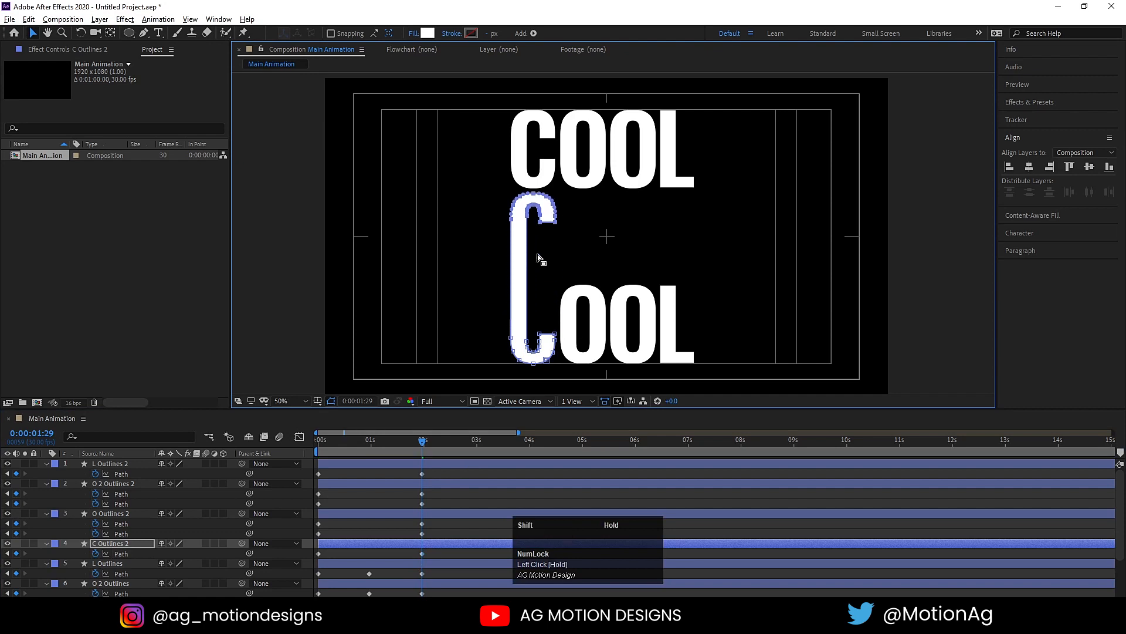
- Stretch both Os of the lower word at 0:00:01:29 by moving the upper points of their paths up to match the C
{"action": "left_click", "coordinate": [421, 522]}
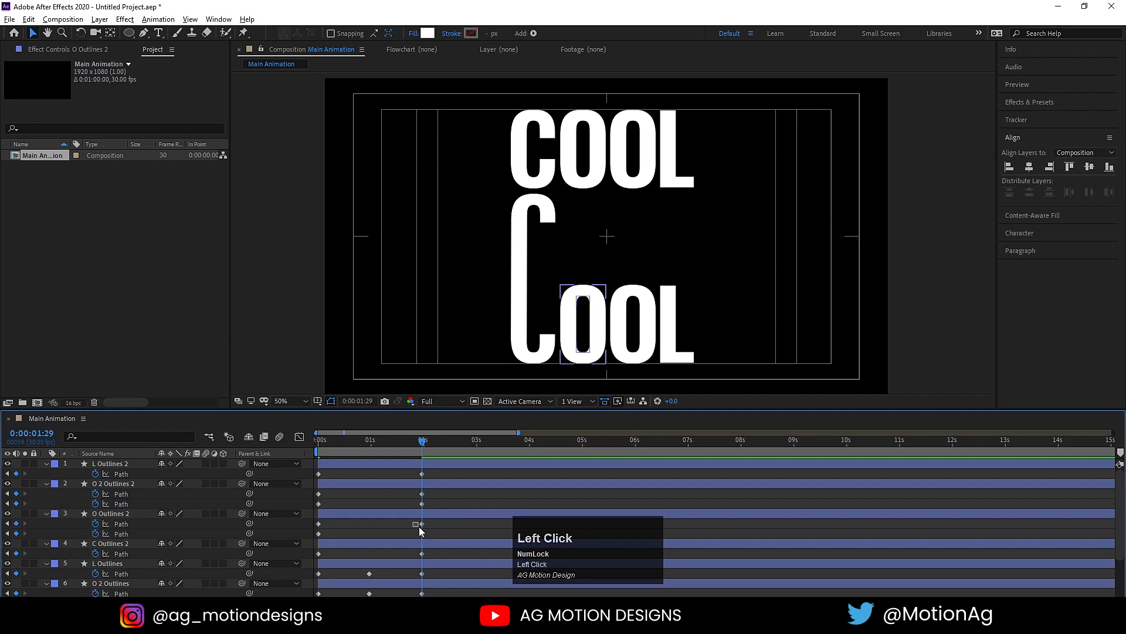
{"action": "left_click_drag", "start_coordinate": [554, 264], "coordinate": [605, 219]}
{"action": "left_click", "coordinate": [421, 485]}
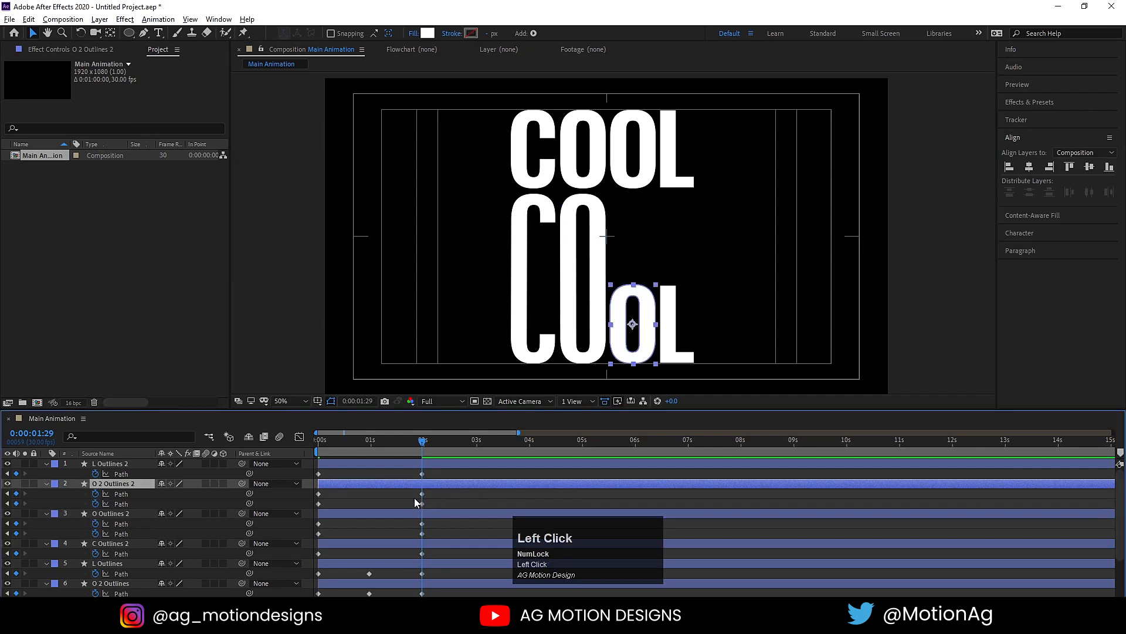
{"action": "left_click_drag", "start_coordinate": [414, 498], "coordinate": [435, 509]}
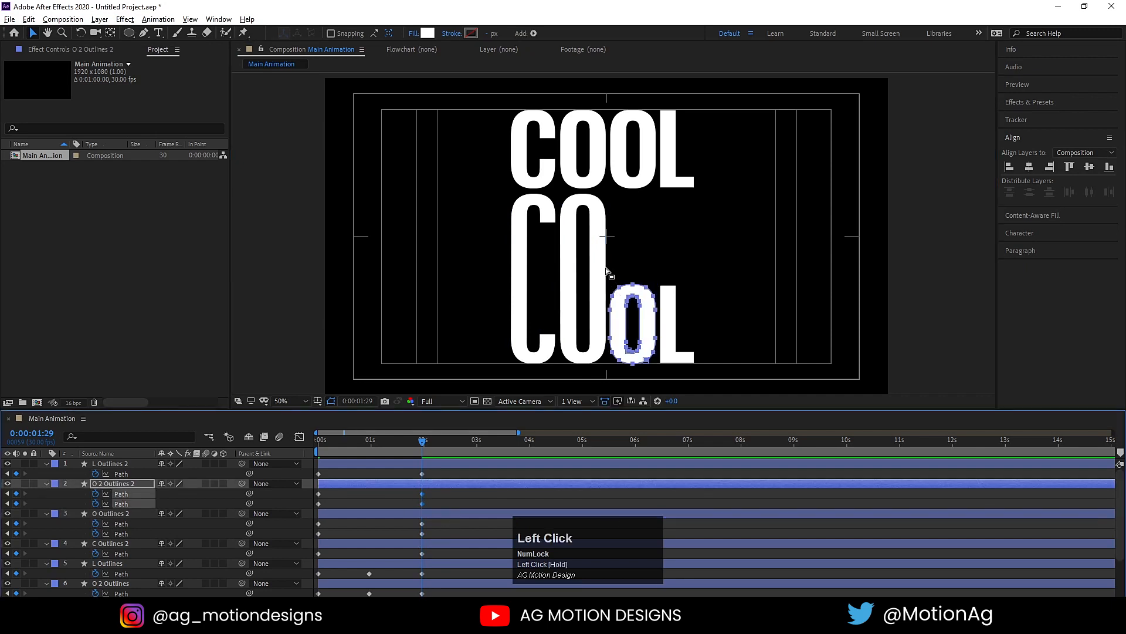
{"action": "left_click_drag", "start_coordinate": [606, 271], "coordinate": [652, 225]}
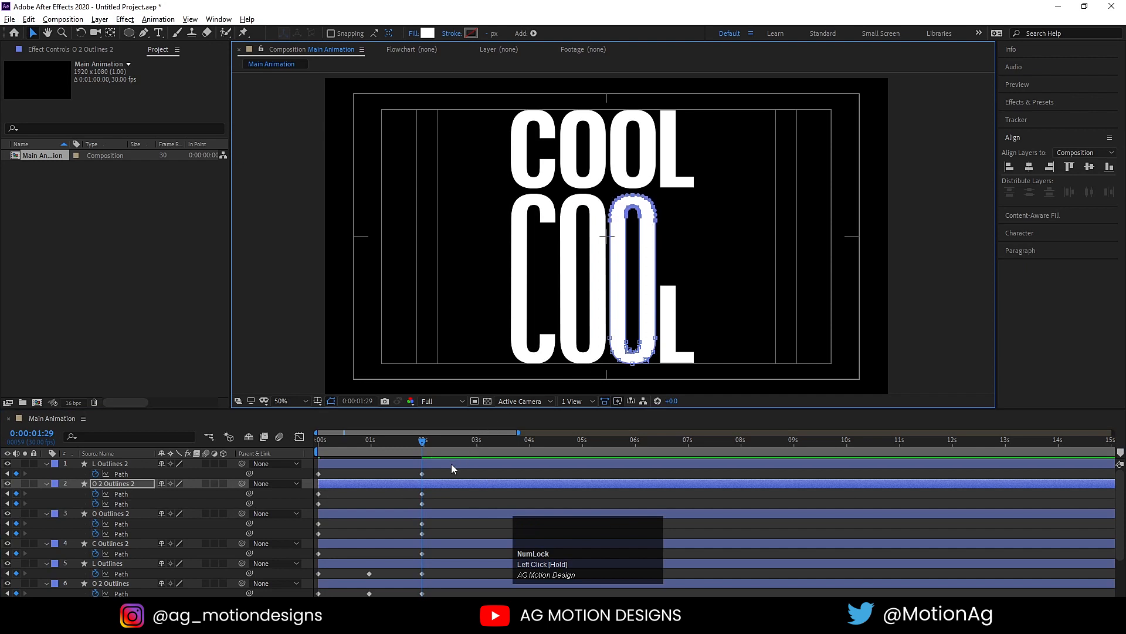
- Stretch the lower word's L at 0:00:01:29 by moving its upper path points up to just below the upper word
{"action": "left_click", "coordinate": [436, 464]}
{"action": "left_click", "coordinate": [421, 473]}
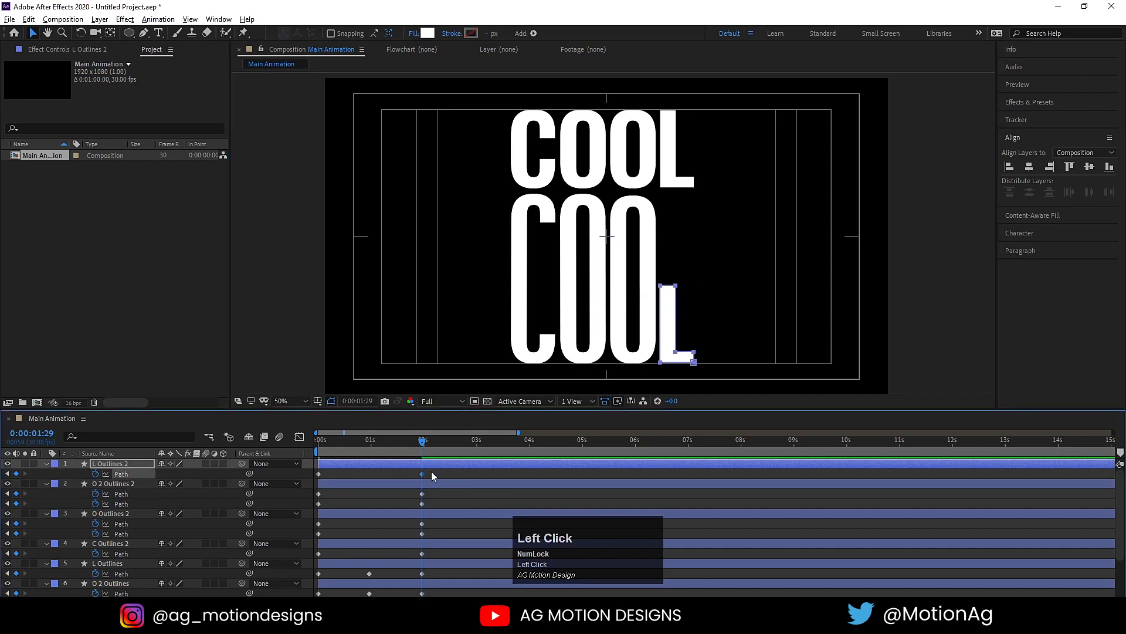
{"action": "left_click_drag", "start_coordinate": [634, 276], "coordinate": [677, 197]}
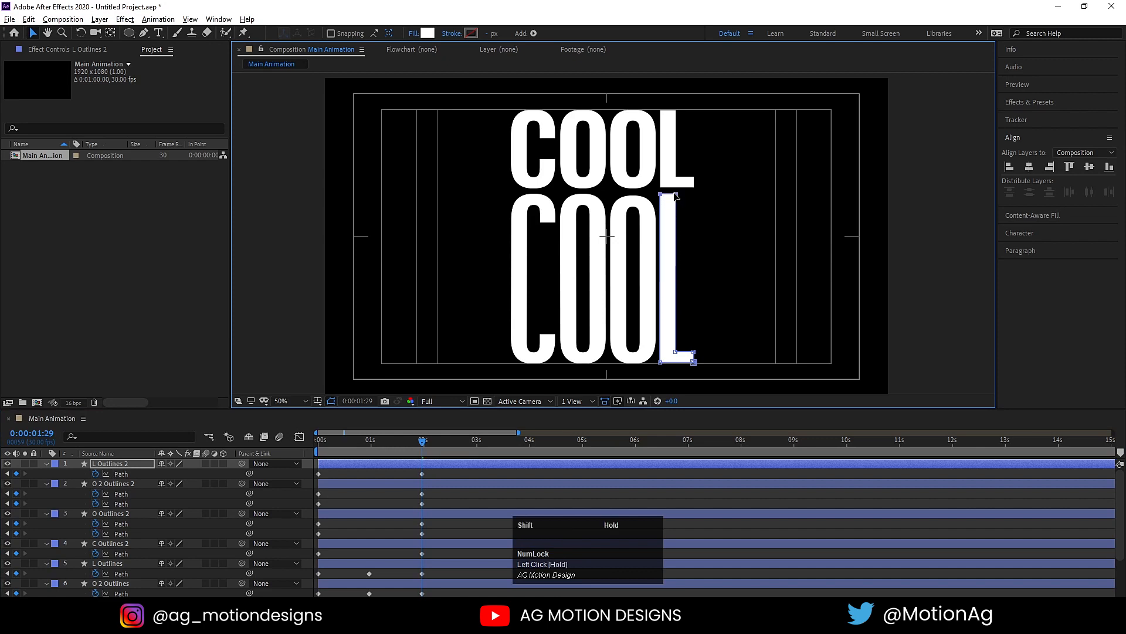
- Nudge the upper path points of the lower word's second O slightly upward to level it with the L's top edge
{"action": "scroll", "coordinate": [672, 194], "scroll_direction": "up", "scroll_amount": 4, "text": "alt"}
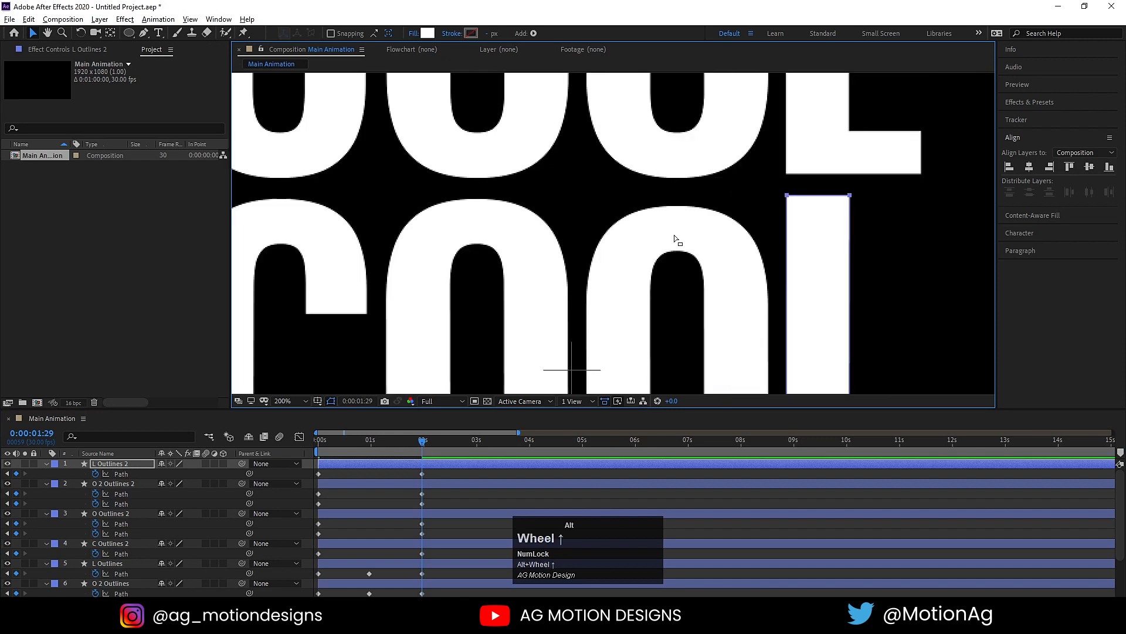
{"action": "left_click", "coordinate": [426, 484]}
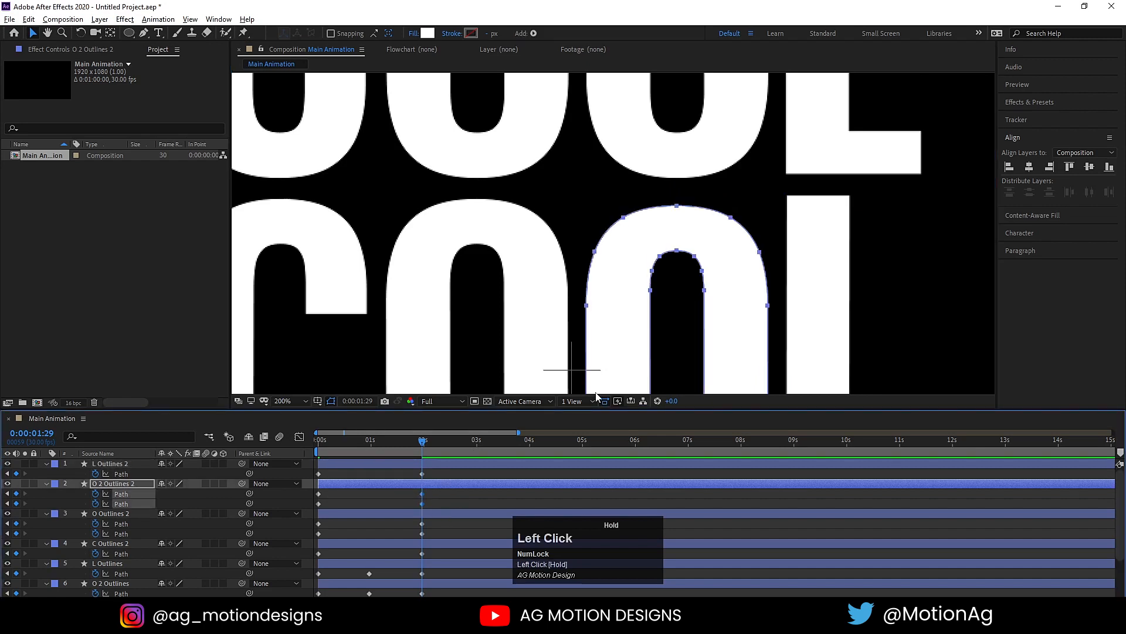
{"action": "left_click_drag", "start_coordinate": [569, 189], "coordinate": [792, 323]}
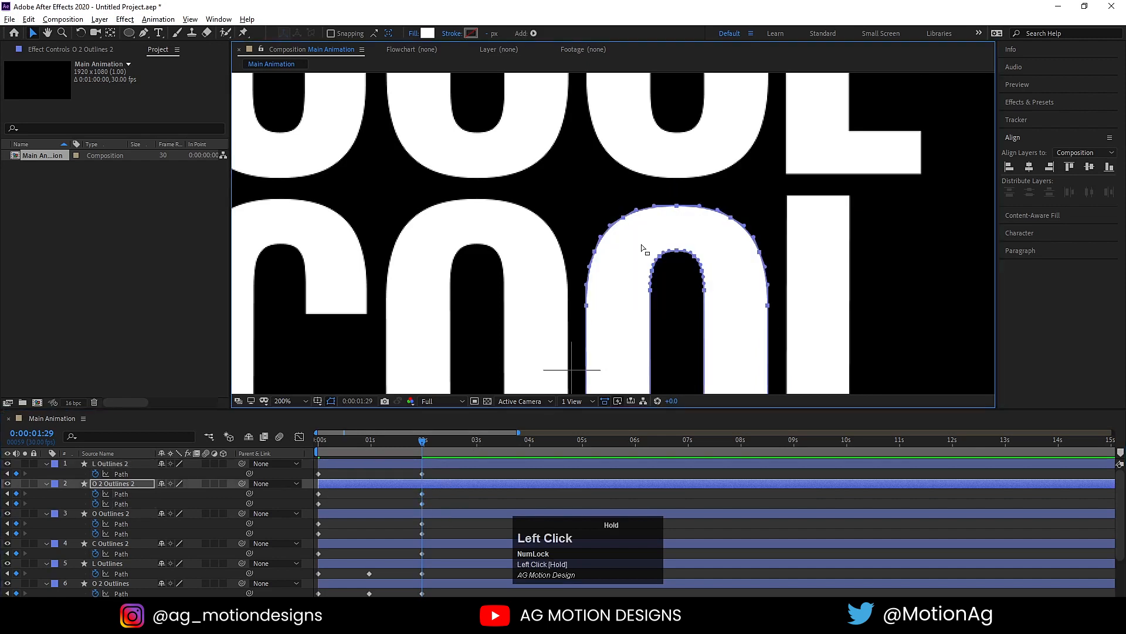
{"action": "left_click_drag", "start_coordinate": [676, 210], "coordinate": [673, 201]}
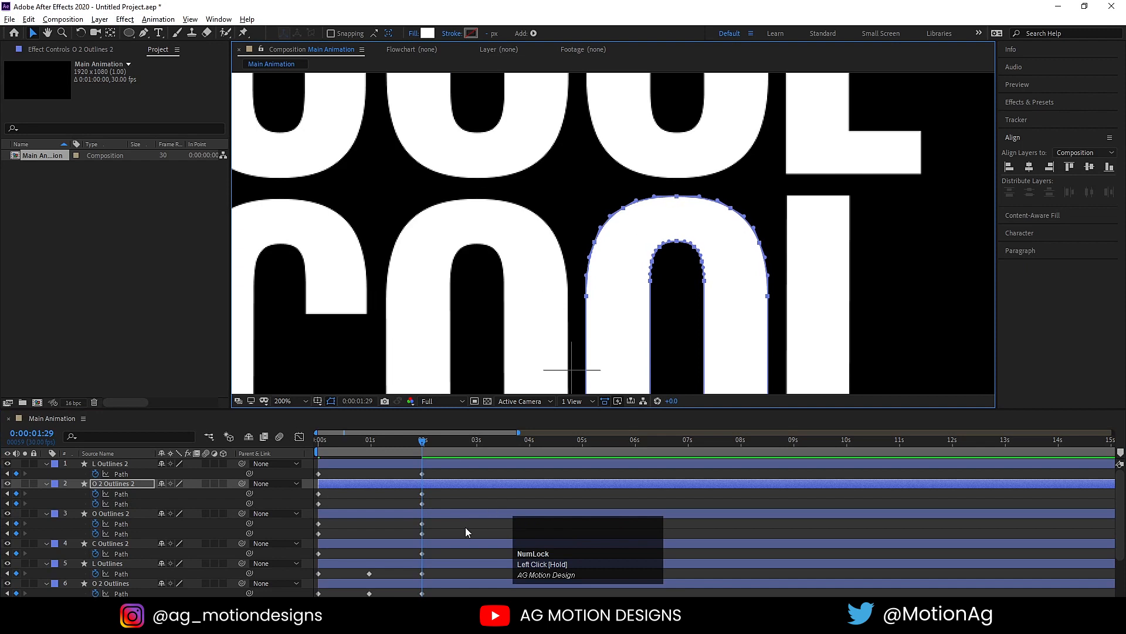
- Nudge the upper path points of the lower word's first O slightly upward to level it with the second O
{"action": "left_click_drag", "start_coordinate": [411, 526], "coordinate": [441, 530]}
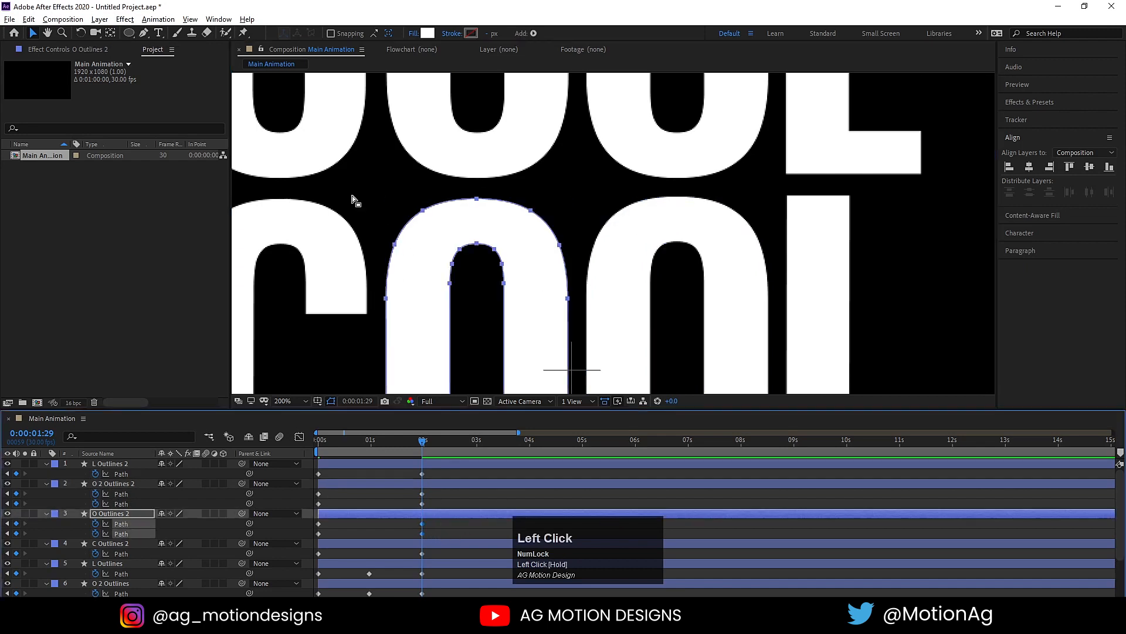
{"action": "left_click_drag", "start_coordinate": [360, 182], "coordinate": [505, 284]}
{"action": "key", "text": "ctrl+z"}
{"action": "left_click", "coordinate": [504, 284]}
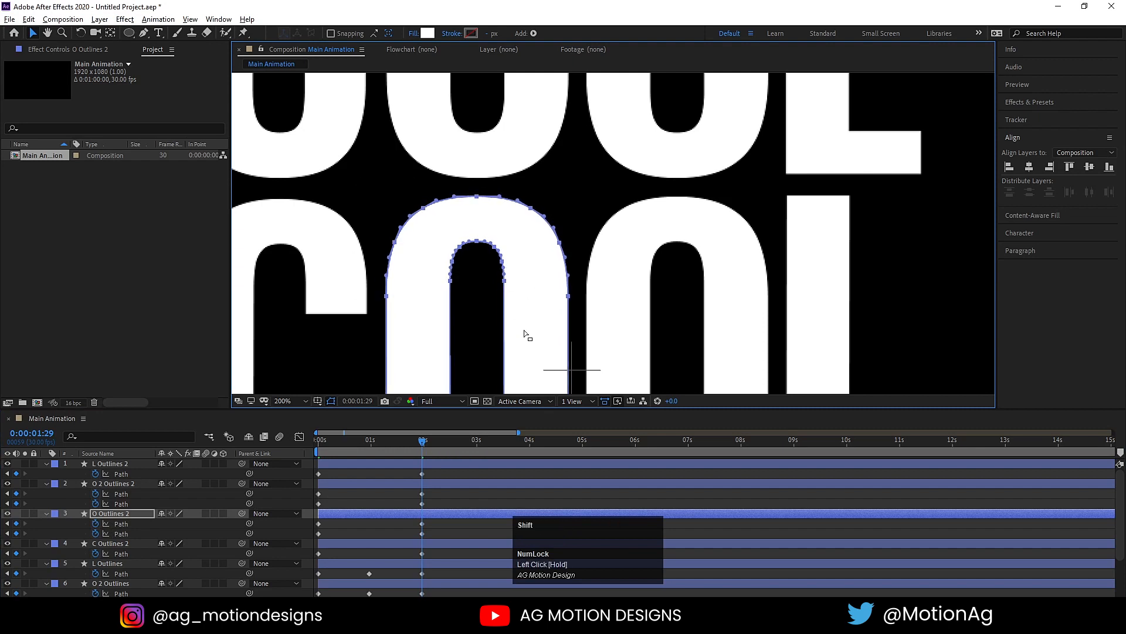
{"action": "left_click", "coordinate": [305, 401]}
{"action": "left_click", "coordinate": [292, 195]}
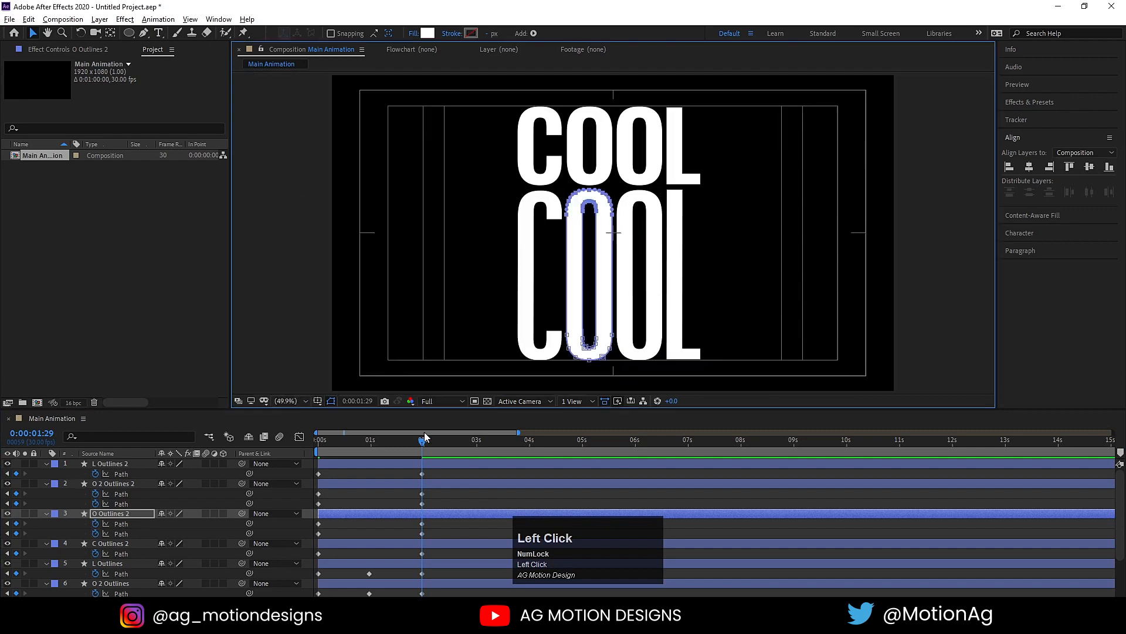
- Move the stretched path keyframes of all four lower letters earlier to line up with the upper word's middle keyframes
{"action": "left_click_drag", "start_coordinate": [380, 442], "coordinate": [315, 443]}
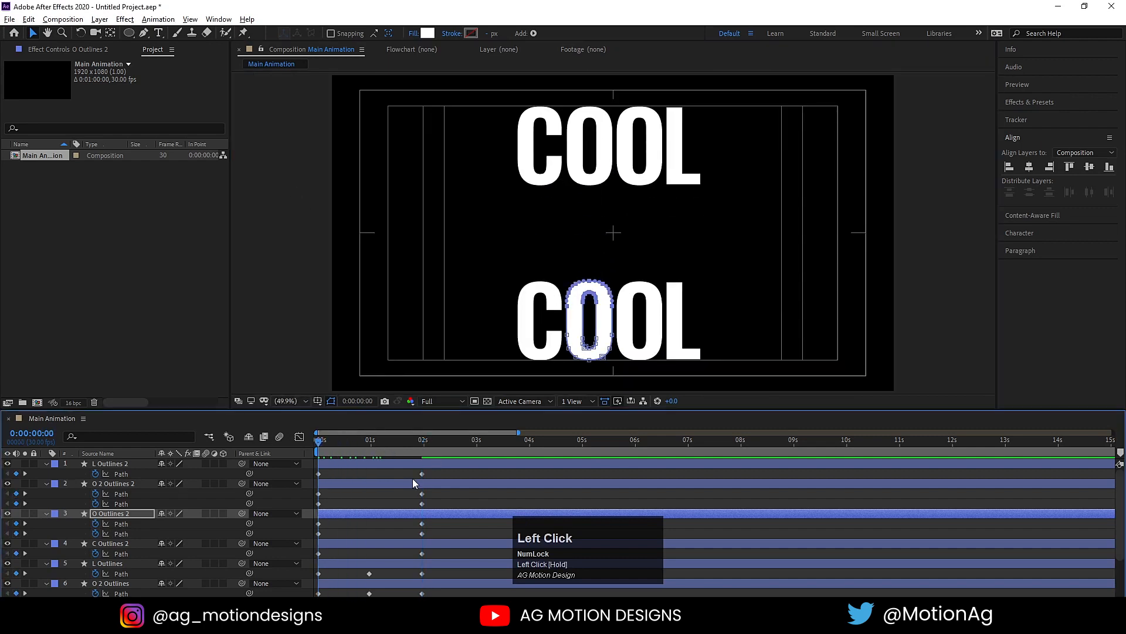
{"action": "left_click_drag", "start_coordinate": [397, 478], "coordinate": [447, 535]}
{"action": "left_click", "coordinate": [407, 533]}
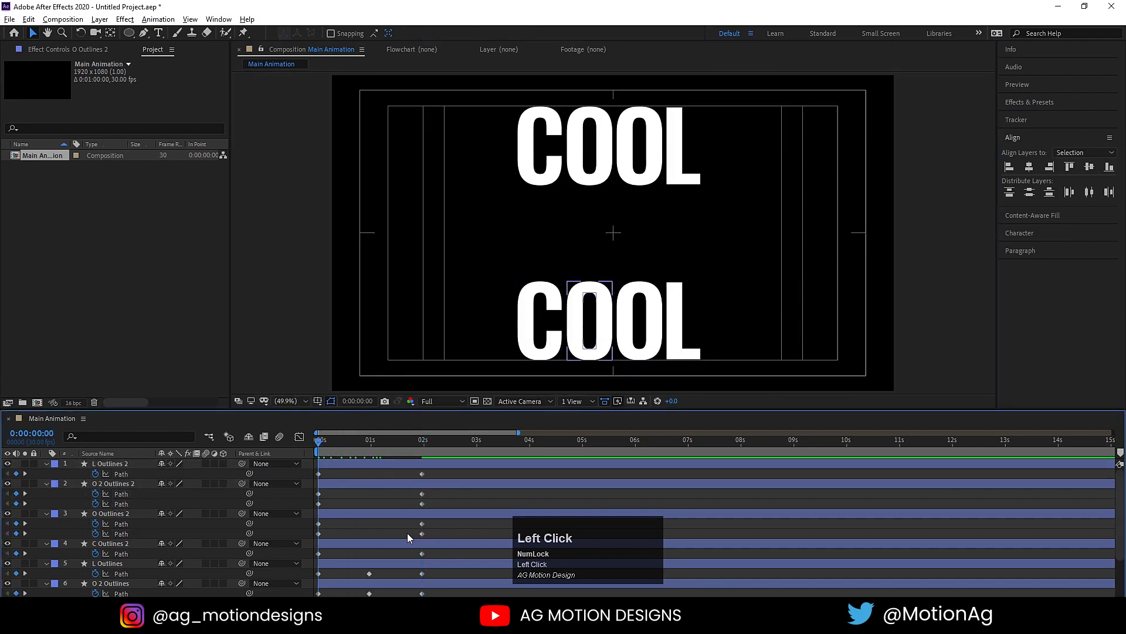
{"action": "left_click_drag", "start_coordinate": [436, 554], "coordinate": [369, 473]}
- Return the lower word's C to its original shape at 0:00:01:29 by duplicating its first path keyframe there
{"action": "left_click_drag", "start_coordinate": [422, 442], "coordinate": [422, 445]}
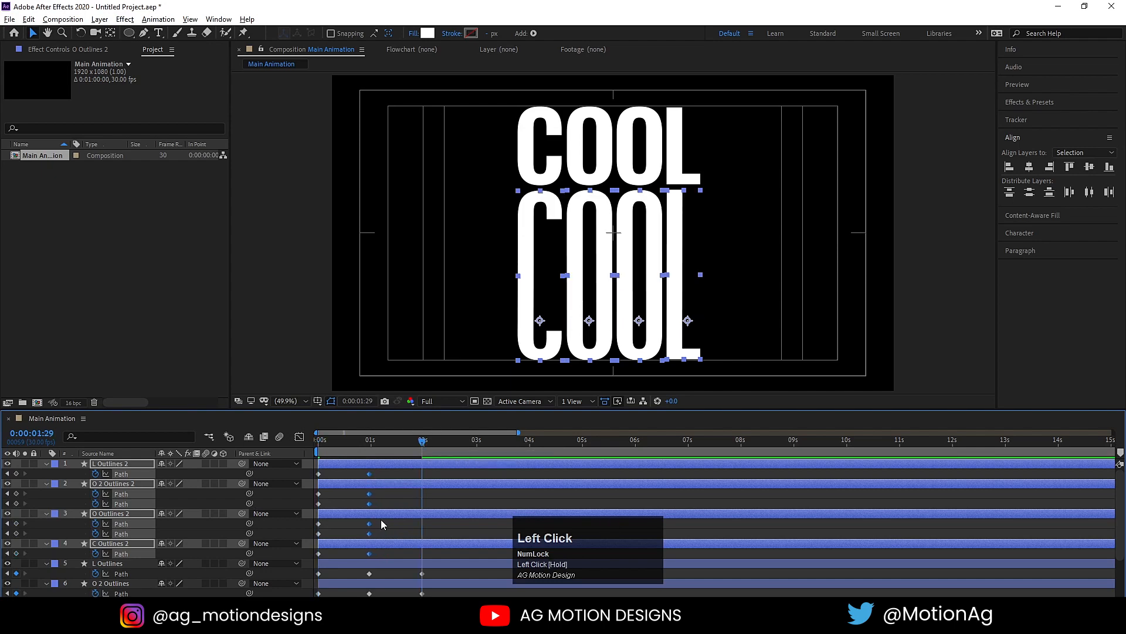
{"action": "left_click", "coordinate": [324, 551]}
{"action": "left_click", "coordinate": [319, 553]}
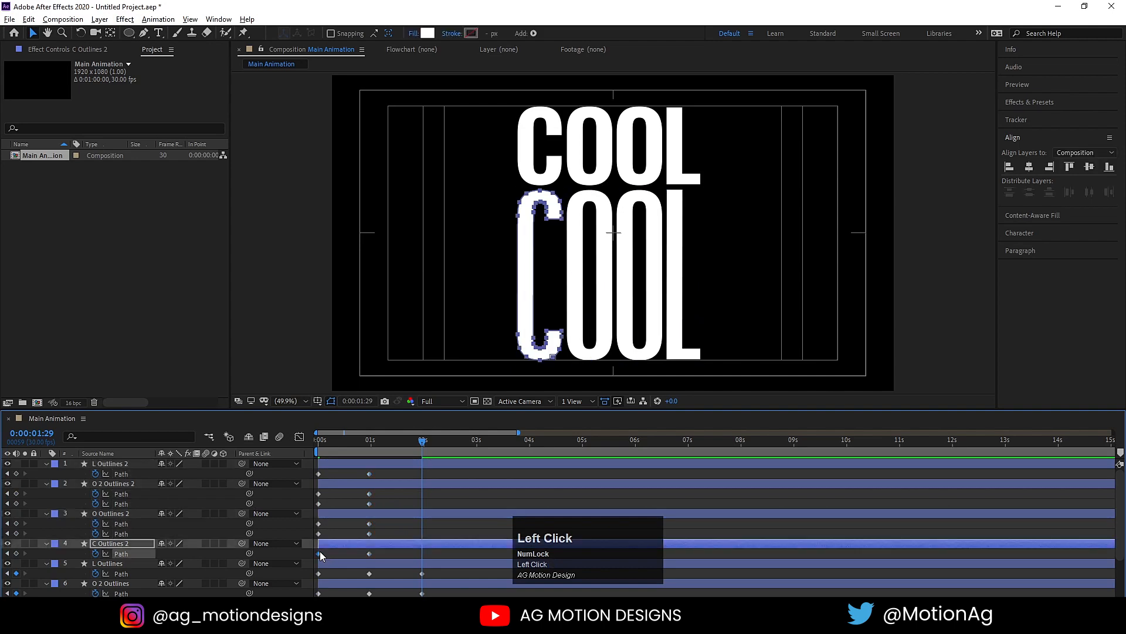
{"action": "key", "text": "ctrl+c"}
{"action": "key", "text": "ctrl+v"}
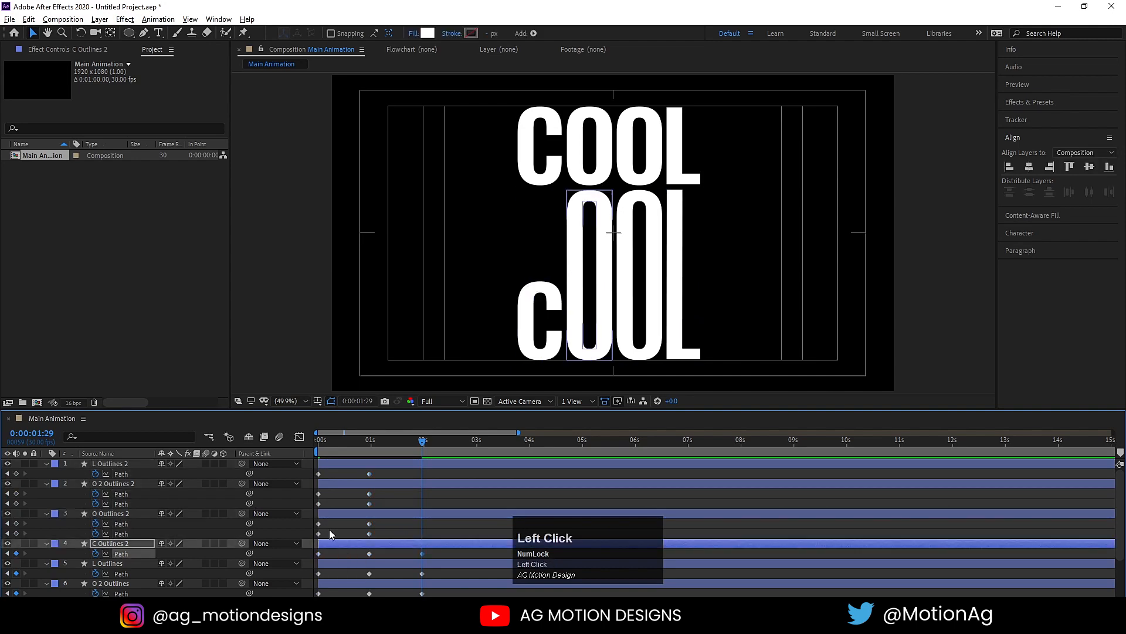
- Return the lower word's two Os and L to their original shape at 0:00:01:29 by duplicating their first path keyframes there
{"action": "left_click_drag", "start_coordinate": [329, 529], "coordinate": [312, 469]}
{"action": "key", "text": "ctrl+c"}
{"action": "key", "text": "ctrl+v"}
{"action": "key", "text": "ctrl+c"}
{"action": "key", "text": "ctrl+v"}
{"action": "key", "text": "ctrl+c"}
{"action": "key", "text": "ctrl+v"}
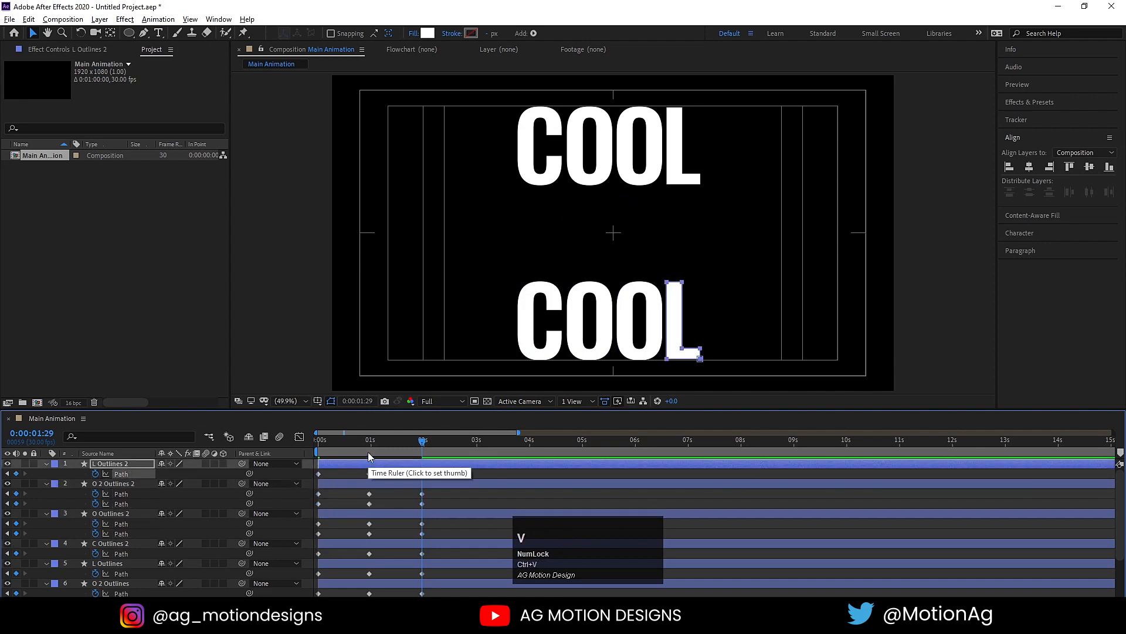
- Play the animation from the start to check both words' stretching motion
{"action": "left_click", "coordinate": [321, 452]}
{"action": "key", "text": "space"}
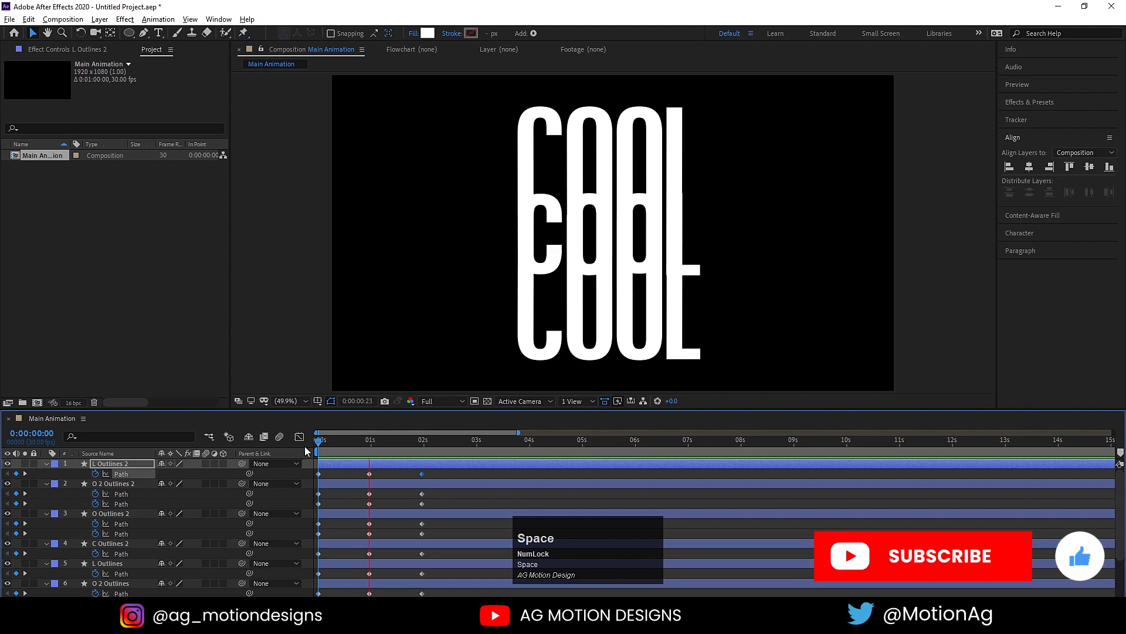
{"action": "key", "text": "space"}
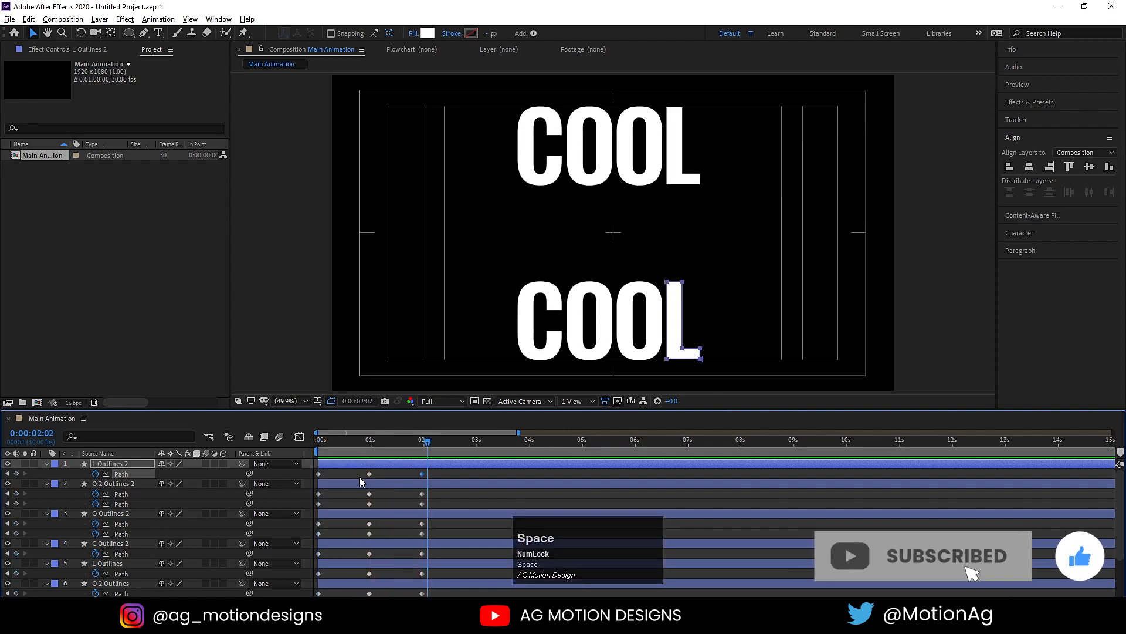
- Repeat the path keyframe sequences of the lower word's L and second O starting at 0:00:01:29
{"action": "key", "text": "j"}
{"action": "left_click", "coordinate": [429, 465]}
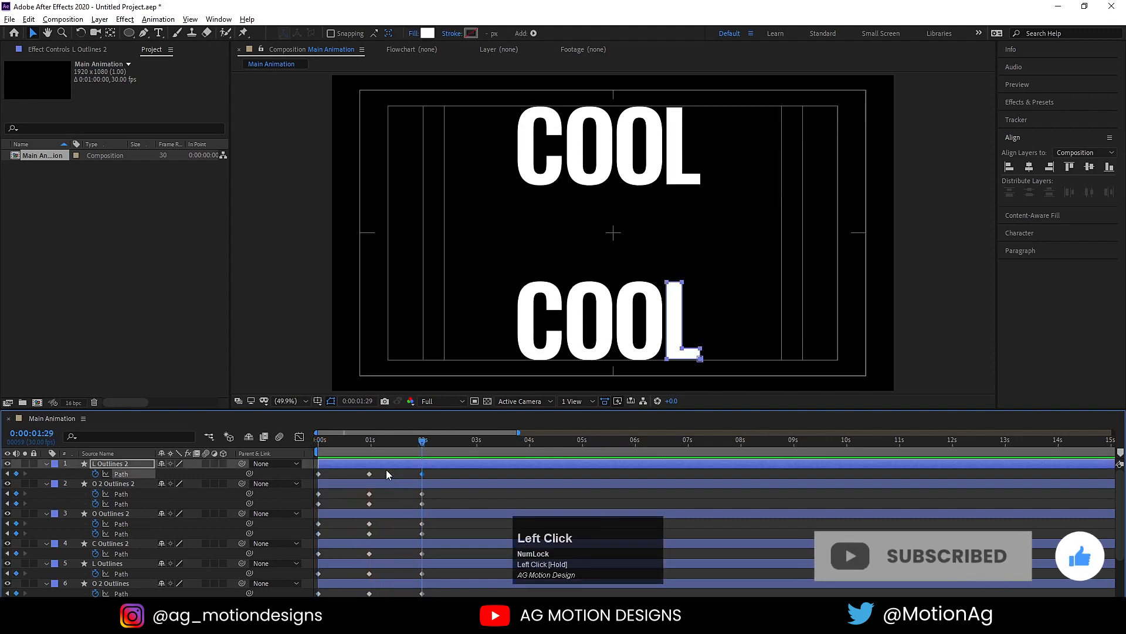
{"action": "left_click_drag", "start_coordinate": [430, 476], "coordinate": [296, 467]}
{"action": "key", "text": "ctrl+c"}
{"action": "key", "text": "ctrl+v"}
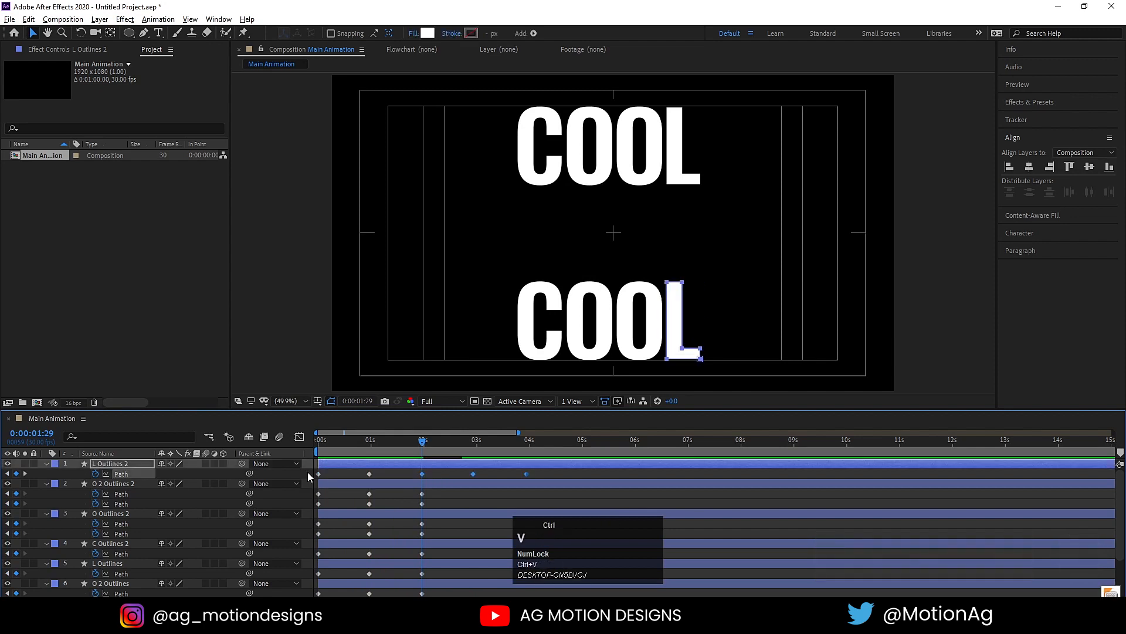
{"action": "left_click", "coordinate": [428, 494]}
{"action": "left_click_drag", "start_coordinate": [428, 494], "coordinate": [328, 514]}
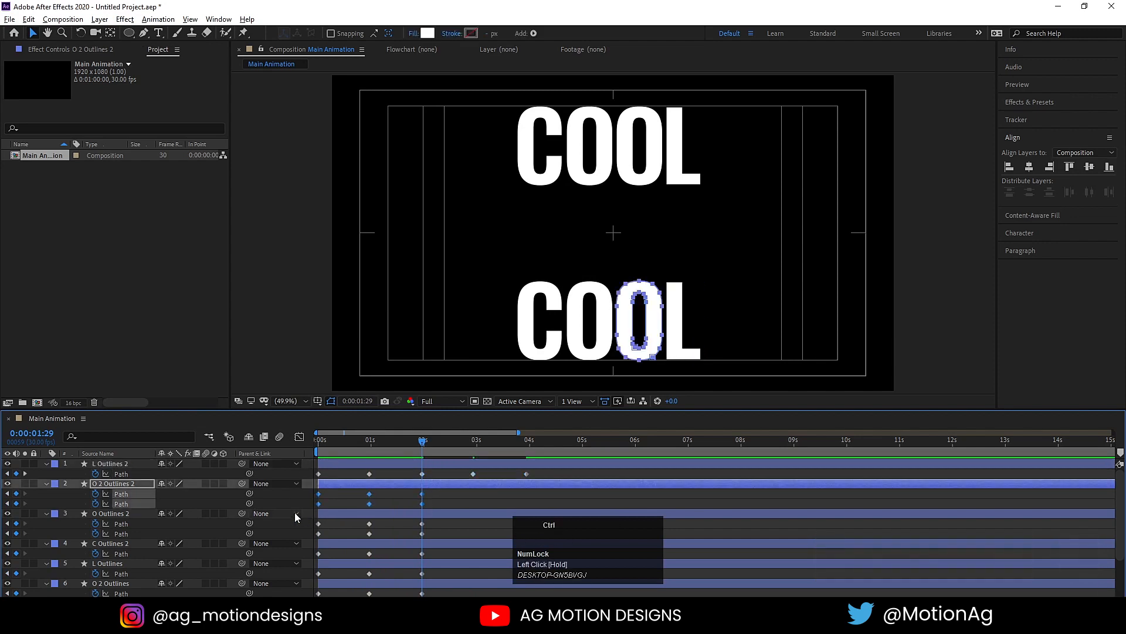
{"action": "key", "text": "ctrl+c"}
{"action": "key", "text": "ctrl+v"}
- Repeat the path keyframe sequences of the lower word's first O and C starting at 0:00:01:29
{"action": "left_click_drag", "start_coordinate": [437, 522], "coordinate": [306, 545]}
{"action": "key", "text": "ctrl+c"}
{"action": "key", "text": "ctrl+v"}
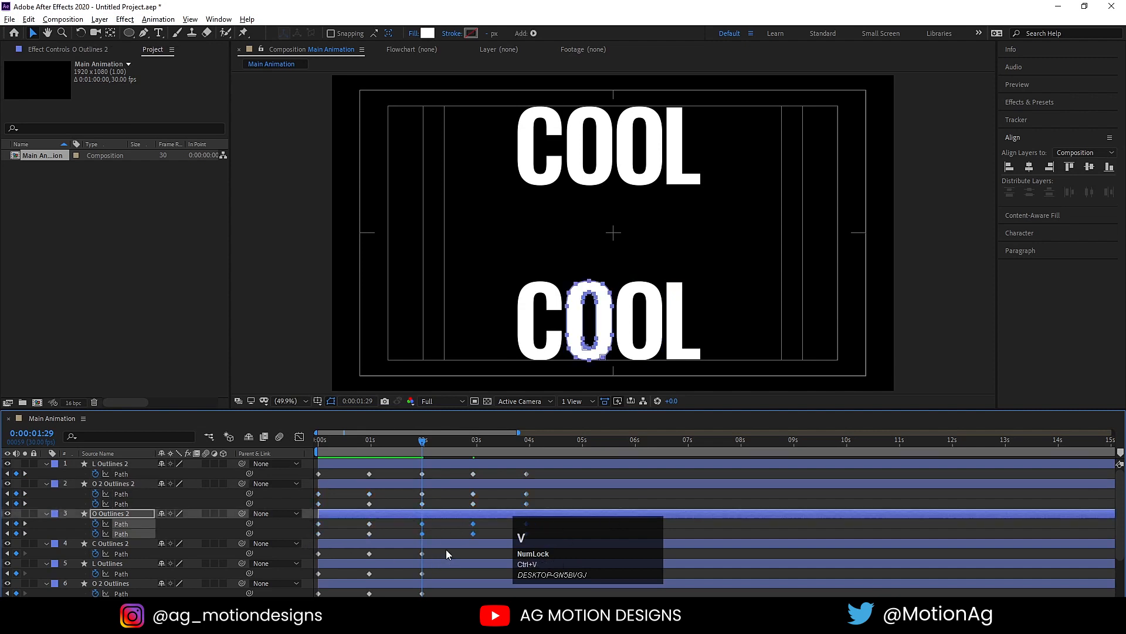
{"action": "left_click_drag", "start_coordinate": [446, 549], "coordinate": [305, 555]}
{"action": "key", "text": "ctrl+c"}
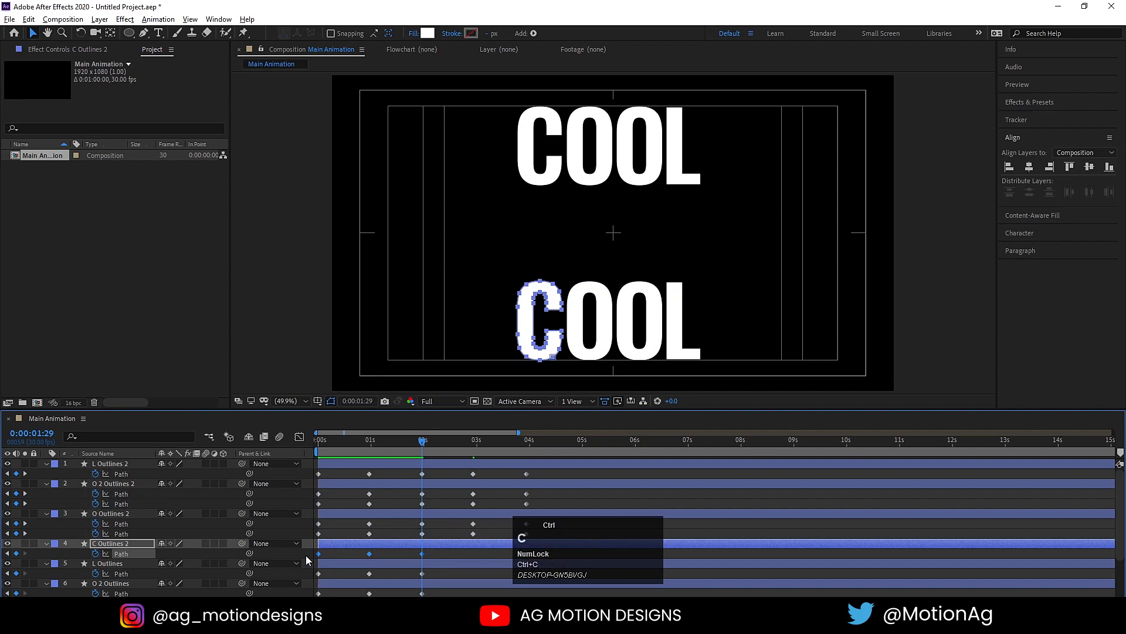
{"action": "key", "text": "ctrl+v"}
- Shift all four lower-word layers about one second earlier so their stretched shape falls at 0:00:00:00
{"action": "left_click", "coordinate": [314, 441]}
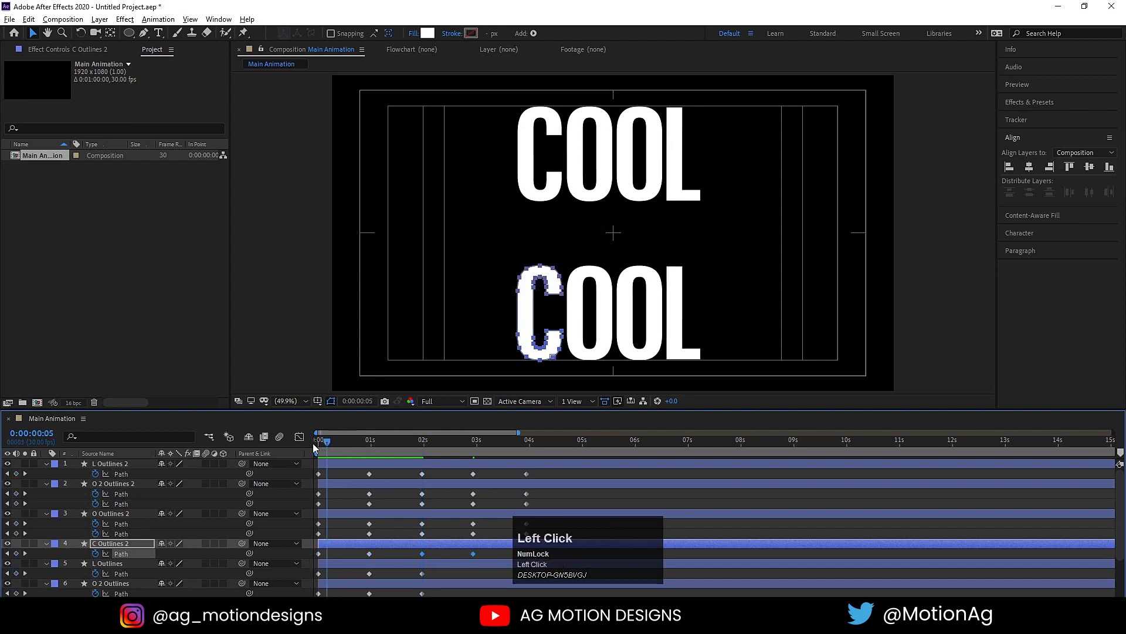
{"action": "key", "text": "space"}
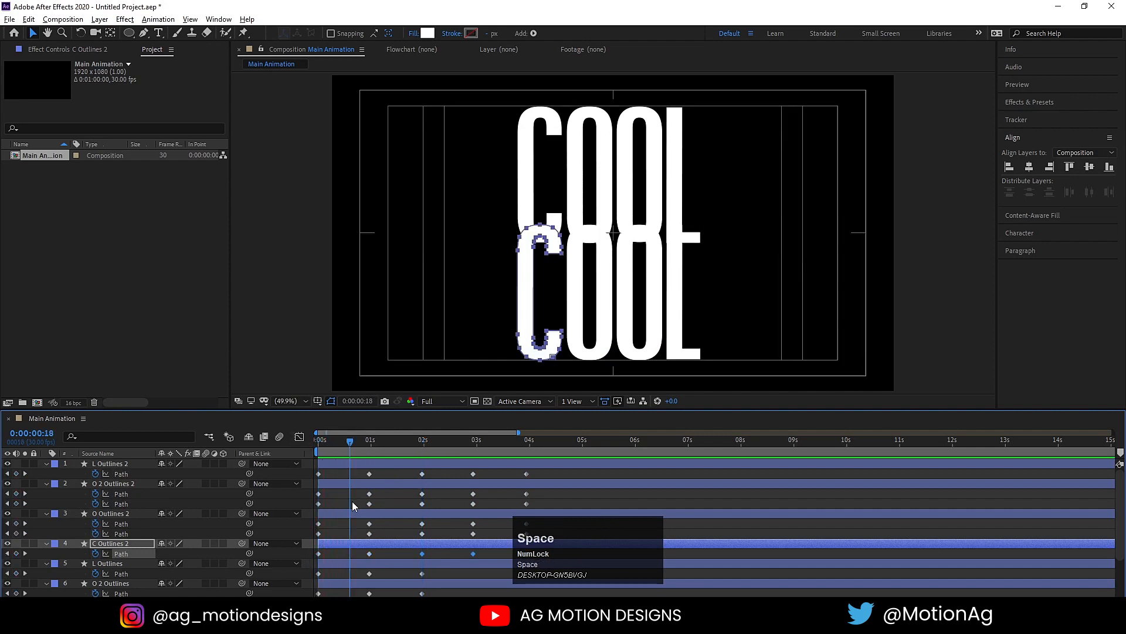
{"action": "left_click", "coordinate": [339, 466], "text": "shift"}
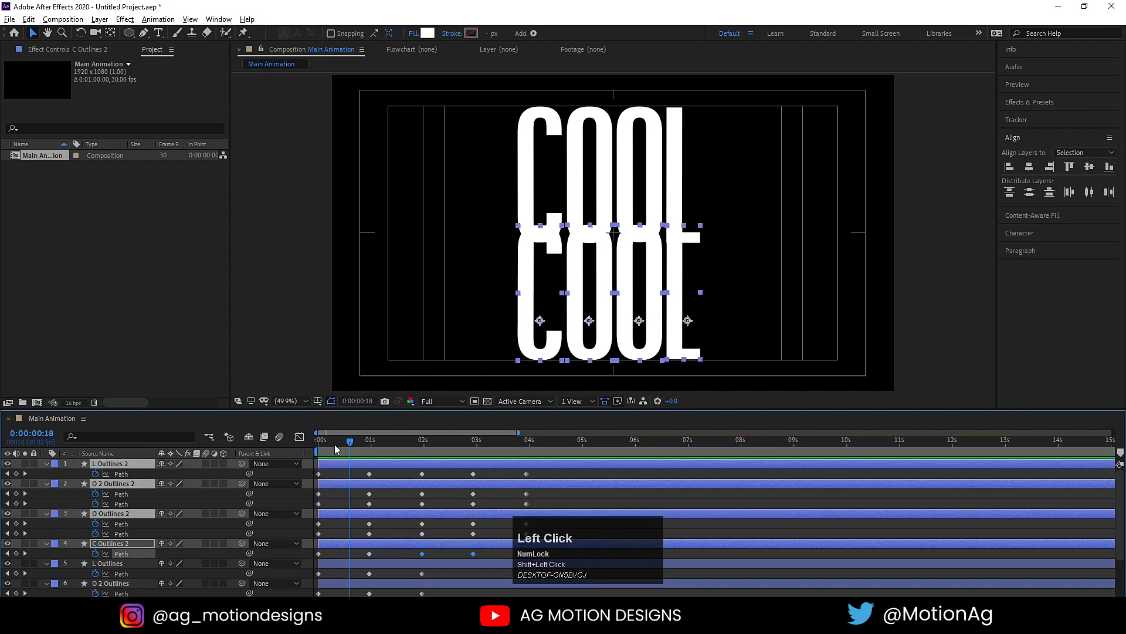
{"action": "left_click_drag", "start_coordinate": [334, 444], "coordinate": [282, 445]}
{"action": "left_click_drag", "start_coordinate": [390, 462], "coordinate": [341, 467]}
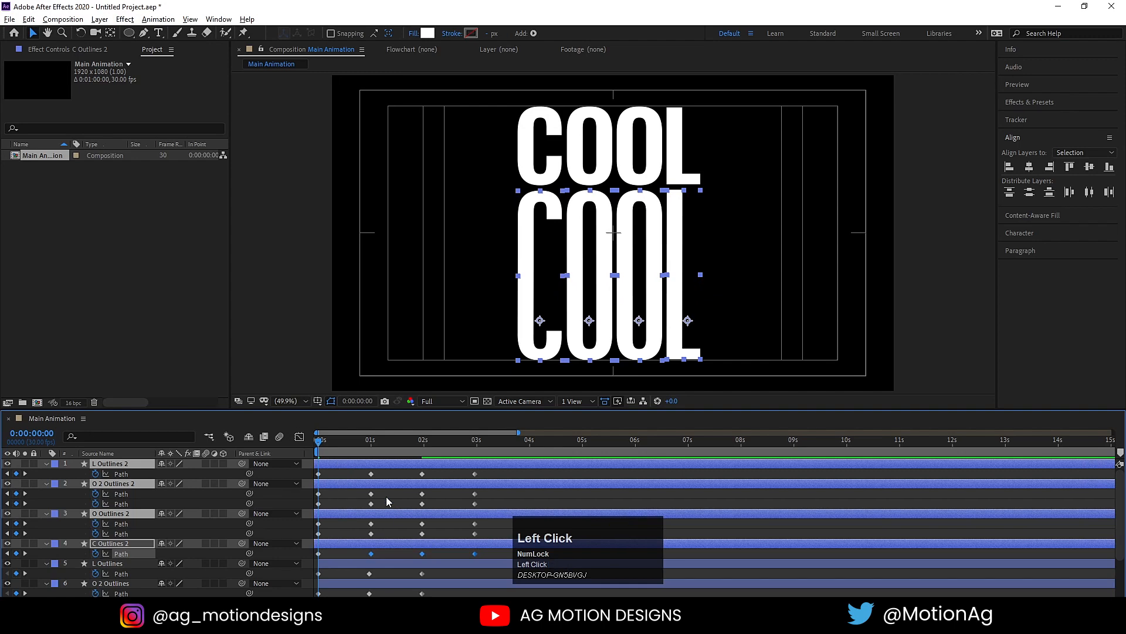
- Align the lower letters' second path keyframes with the upper word's middle keyframes at 0:00:00:29
{"action": "left_click", "coordinate": [369, 442]}
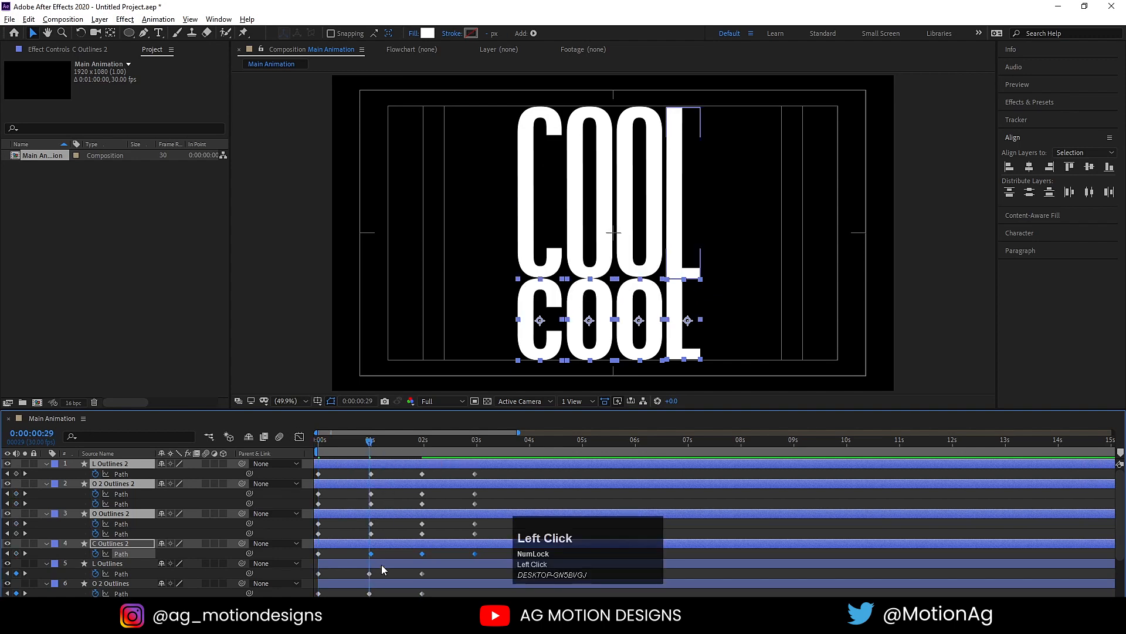
{"action": "key", "text": "equal"}
{"action": "key", "text": "equal"}
{"action": "key", "text": "NumLock"}
{"action": "key", "text": "minus"}
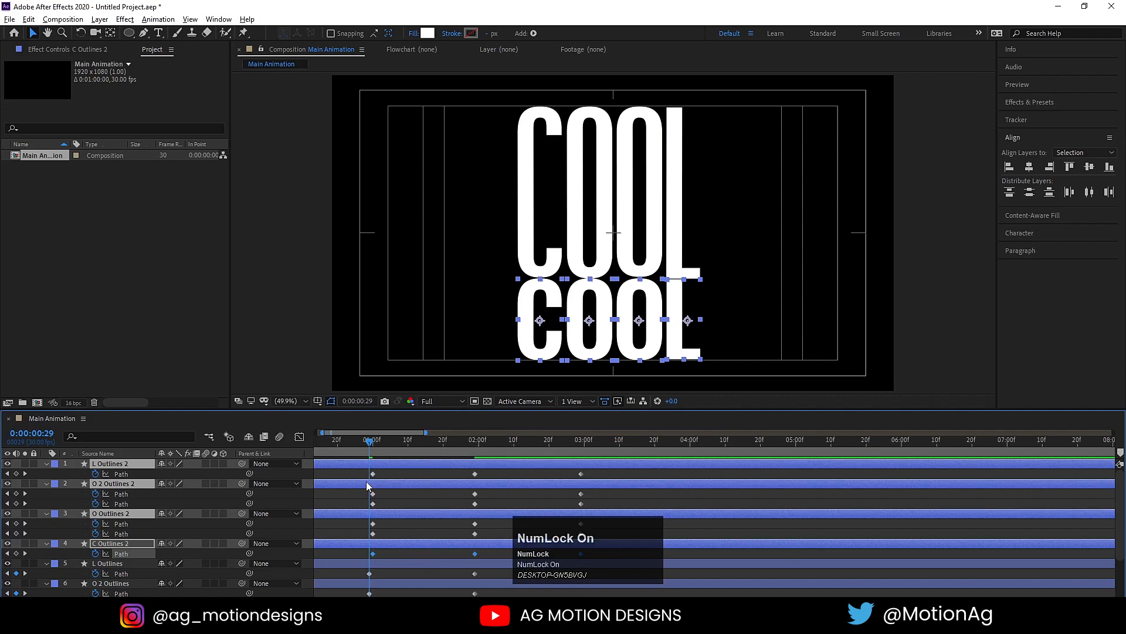
{"action": "left_click_drag", "start_coordinate": [360, 484], "coordinate": [368, 527]}
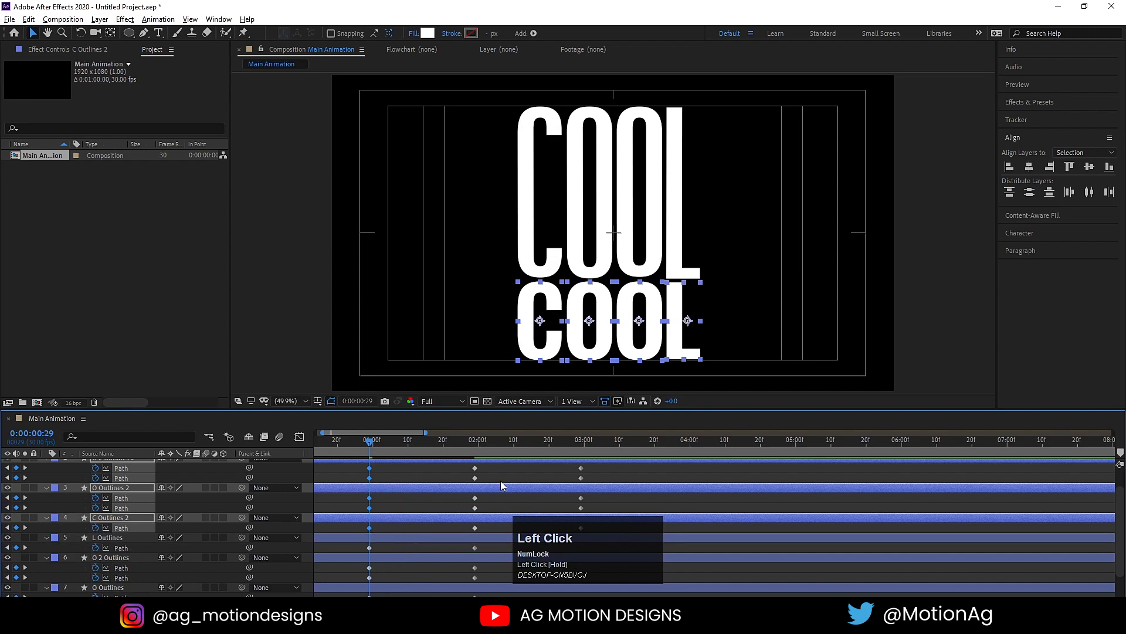
- Delete the lower letters' surplus path keyframes beyond 0:00:01:29
{"action": "left_click", "coordinate": [473, 443]}
{"action": "scroll", "coordinate": [483, 495], "scroll_direction": "up", "scroll_amount": 1}
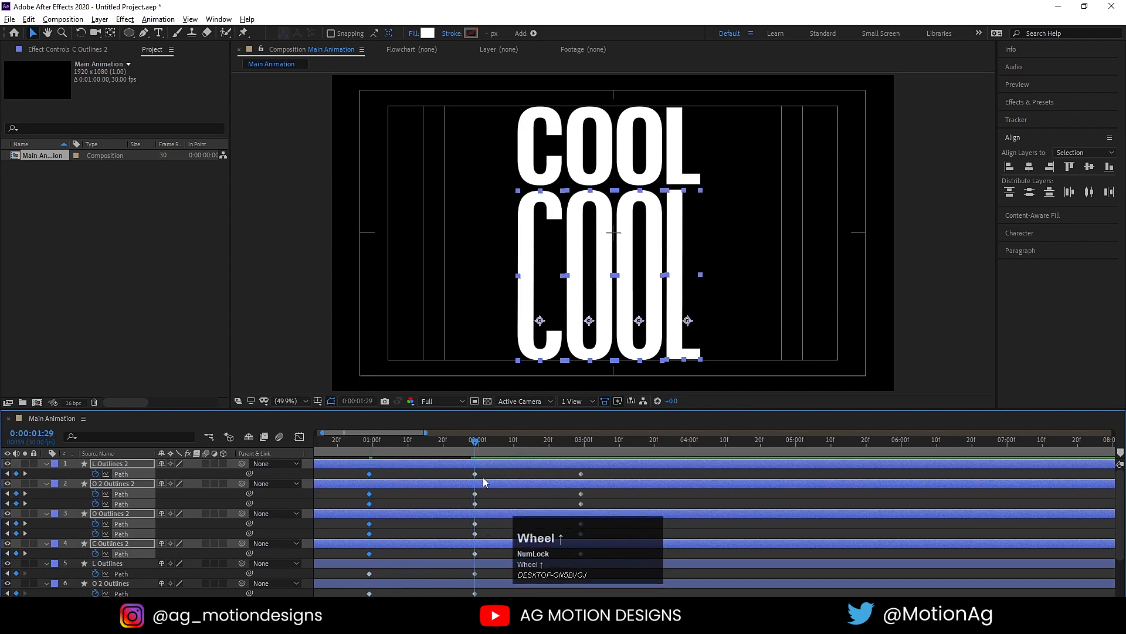
{"action": "scroll", "coordinate": [483, 516], "scroll_direction": "down", "scroll_amount": 1}
{"action": "scroll", "coordinate": [516, 472], "scroll_direction": "up", "scroll_amount": 1}
{"action": "left_click_drag", "start_coordinate": [559, 472], "coordinate": [621, 552]}
{"action": "key", "text": "Delete"}
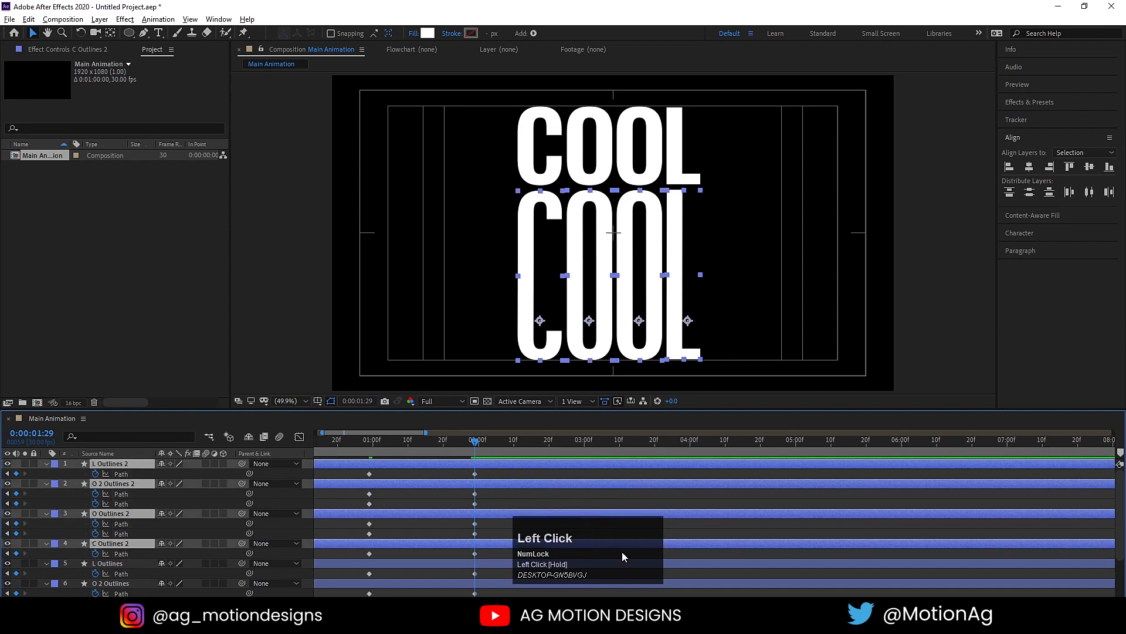
- Play the animation from the start to check how the two words alternate their stretching
{"action": "key", "text": "minus"}
{"action": "key", "text": "minus"}
{"action": "key", "text": "minus"}
{"action": "left_click_drag", "start_coordinate": [332, 445], "coordinate": [288, 448]}
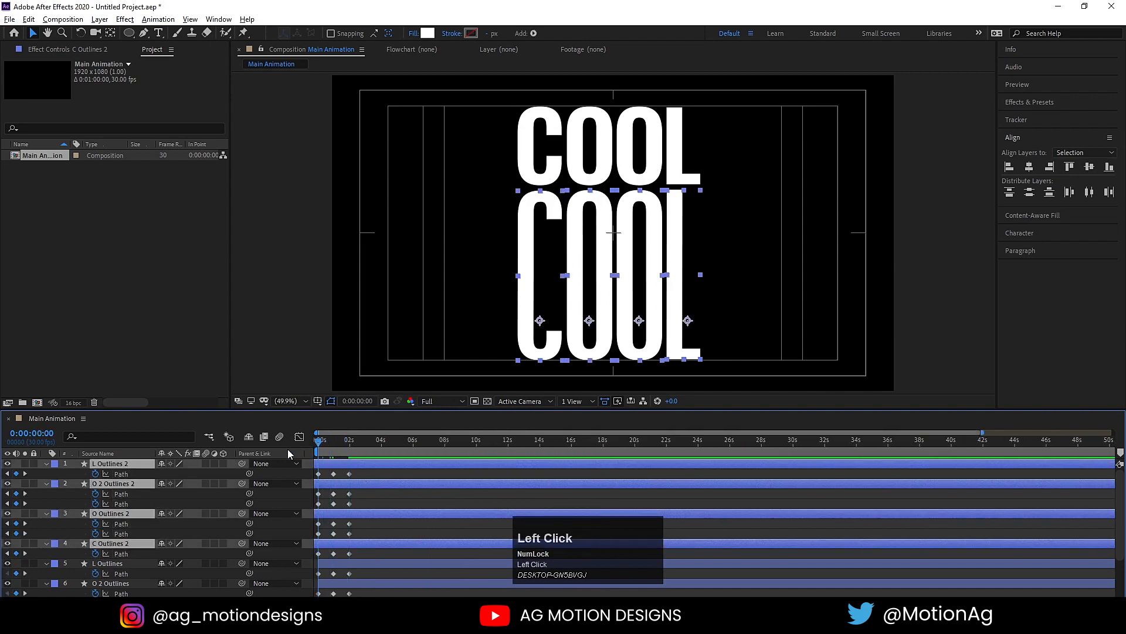
{"action": "key", "text": "space"}
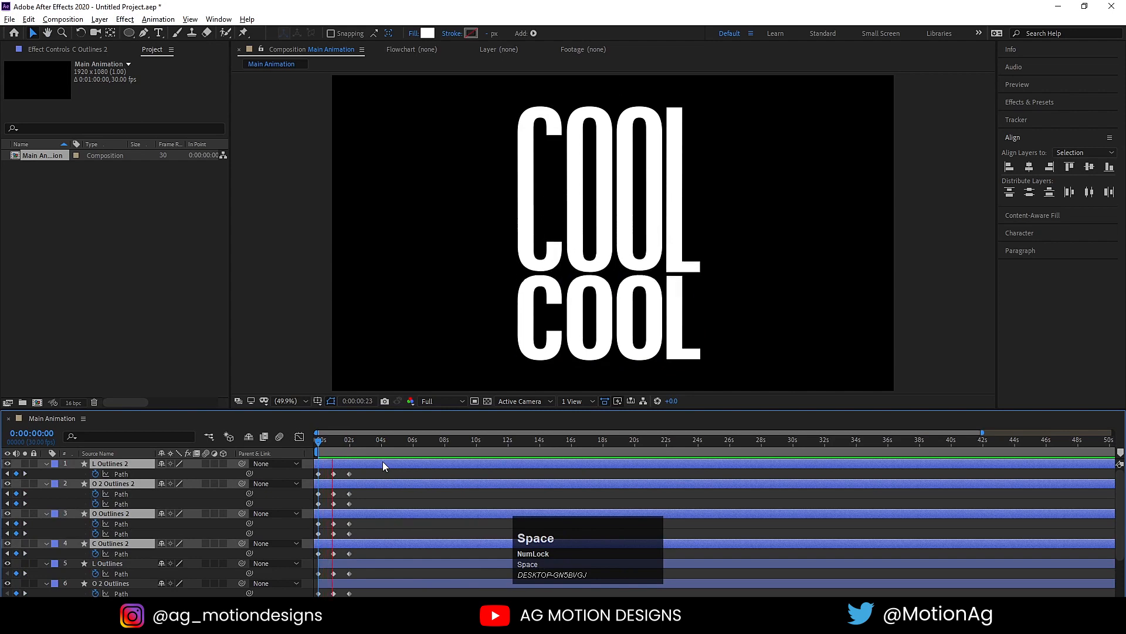
{"action": "key", "text": "space"}
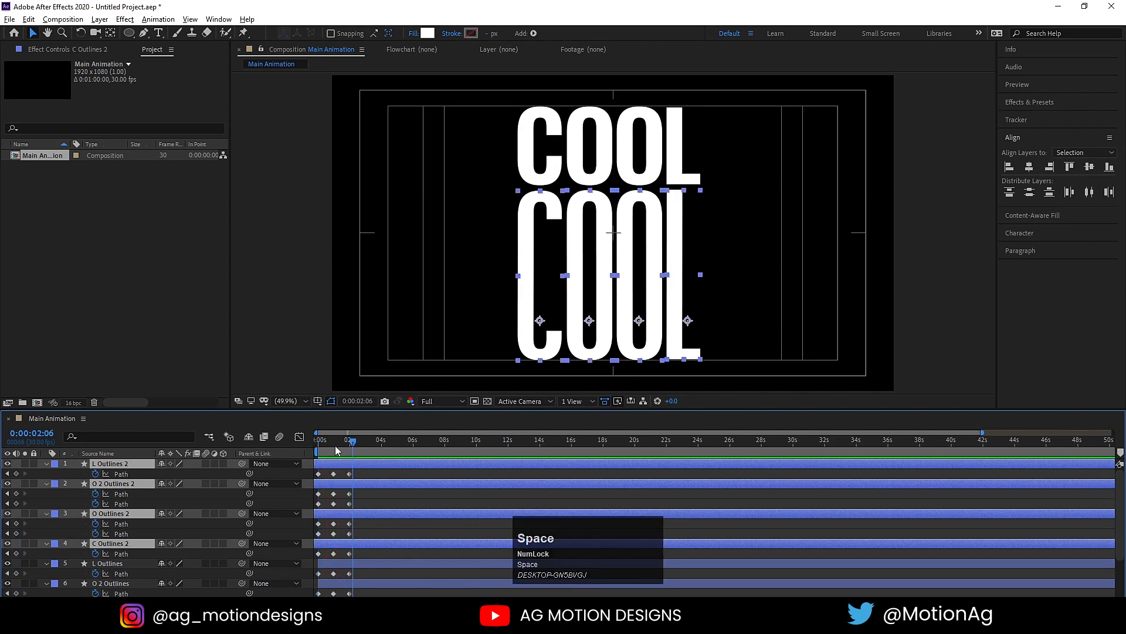
- Apply Easy Ease to all path keyframes of all eight letter layers
{"action": "left_click_drag", "start_coordinate": [338, 450], "coordinate": [287, 442]}
{"action": "scroll", "coordinate": [360, 526], "scroll_direction": "down", "scroll_amount": 3}
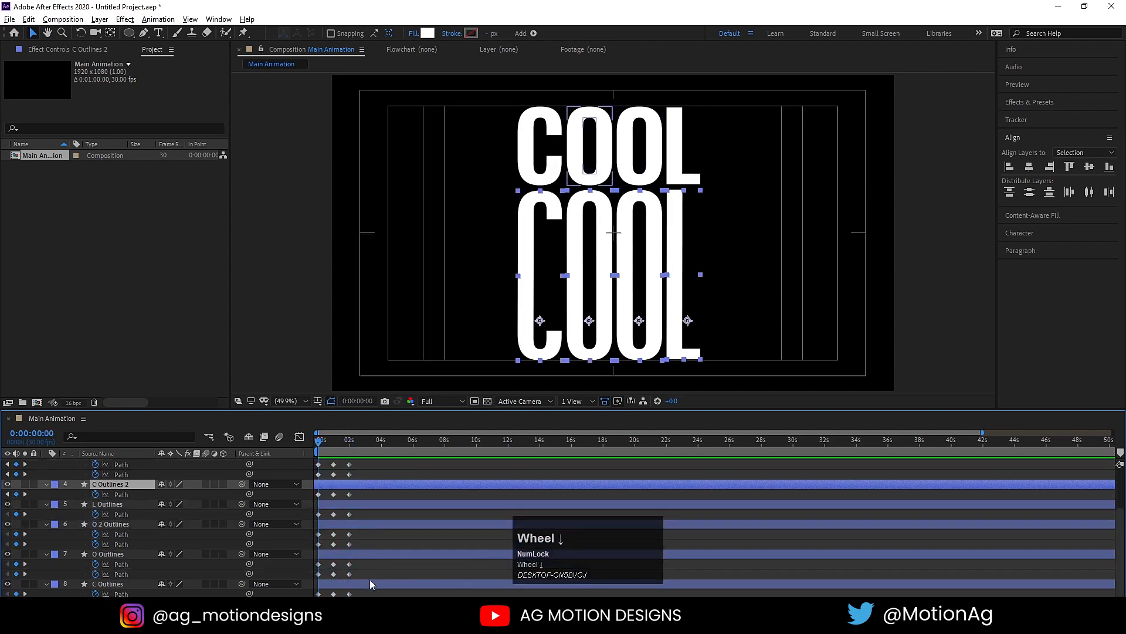
{"action": "left_click_drag", "start_coordinate": [368, 580], "coordinate": [268, 382]}
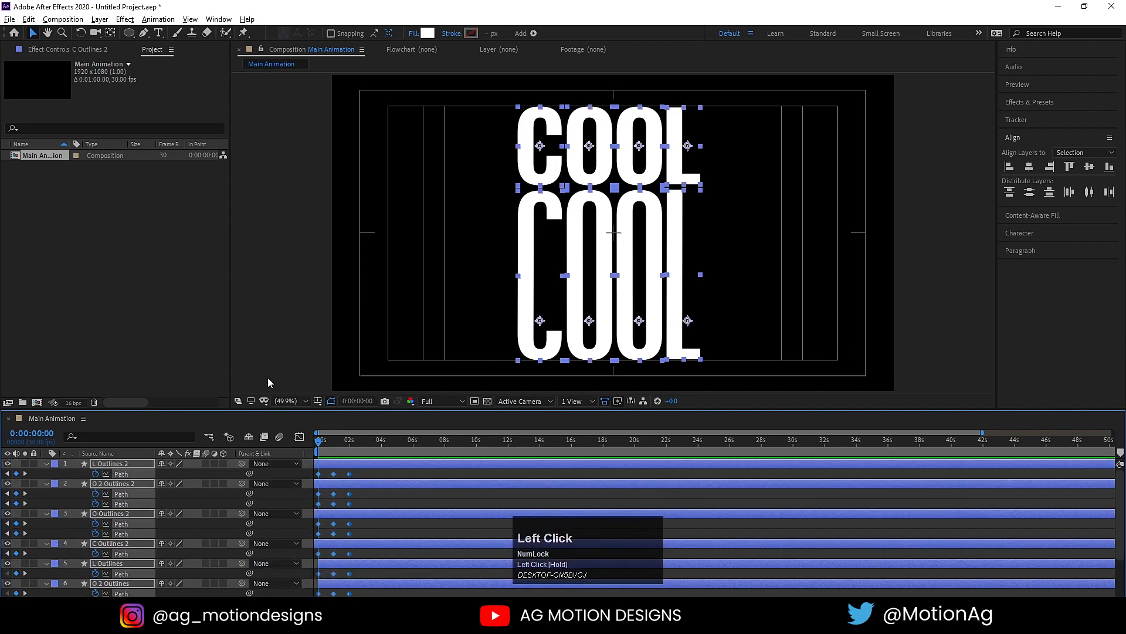
{"action": "key", "text": "F9"}
{"action": "key", "text": "equal"}
{"action": "key", "text": "equal"}
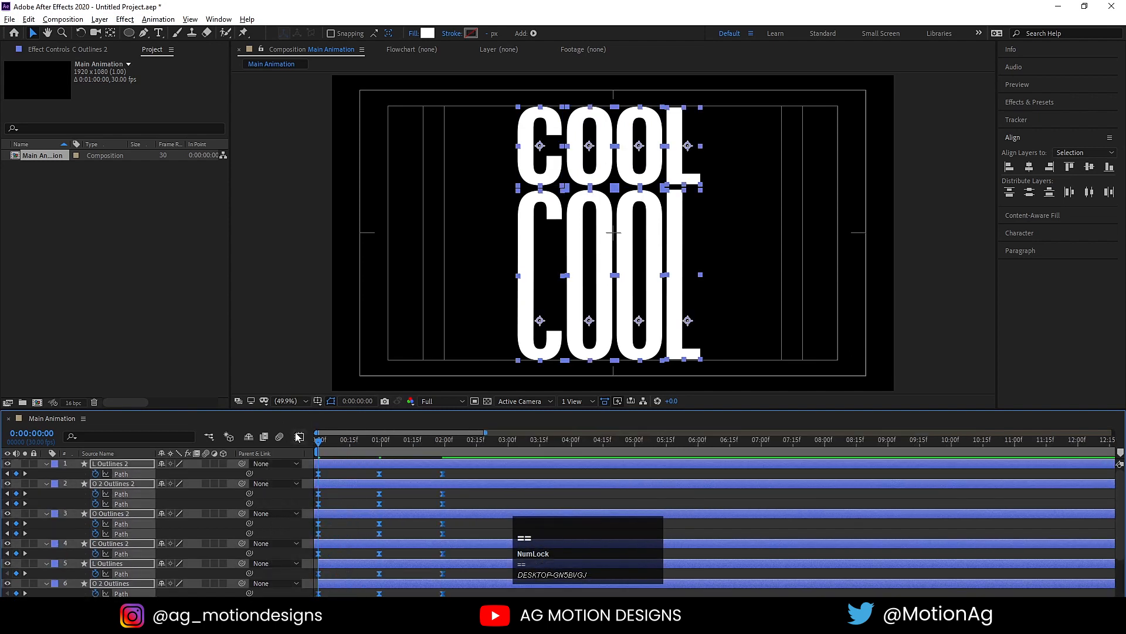
- Steepen the speed curves of all path keyframes to about 89% influence in the Graph Editor and preview the motion
{"action": "left_click", "coordinate": [299, 437]}
{"action": "left_click_drag", "start_coordinate": [470, 463], "coordinate": [352, 573]}
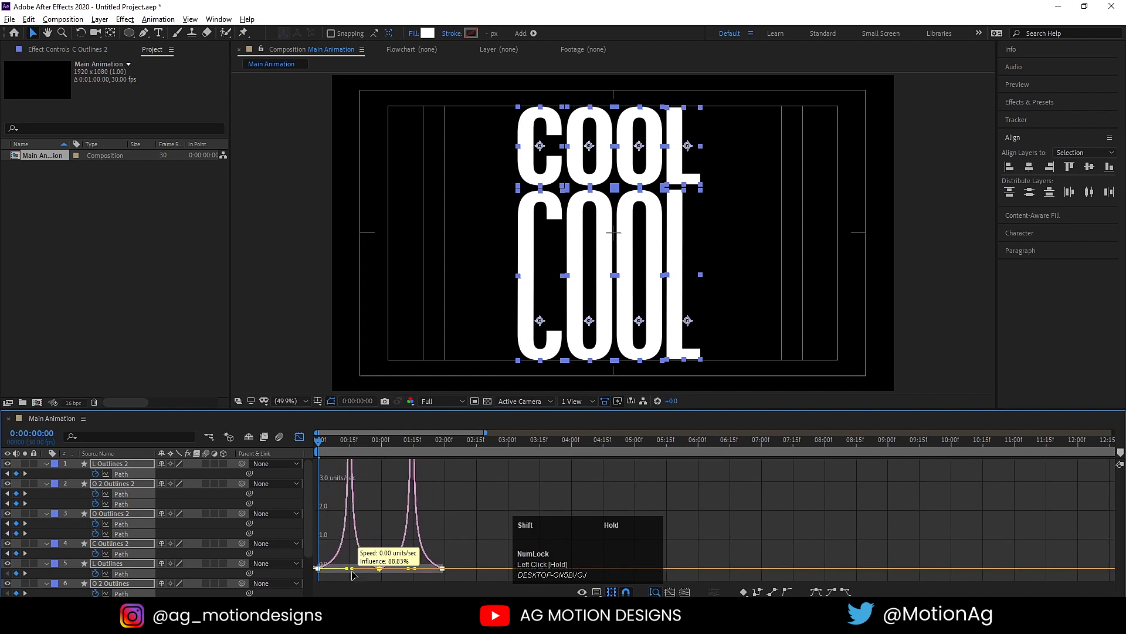
{"action": "key", "text": "space"}
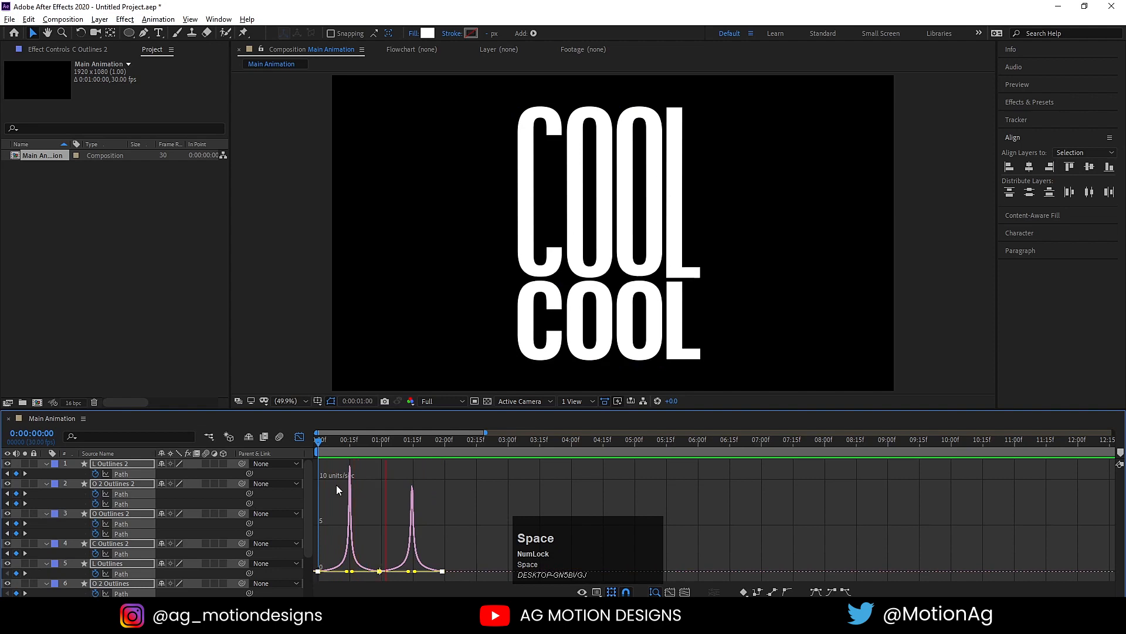
{"action": "key", "text": "space"}
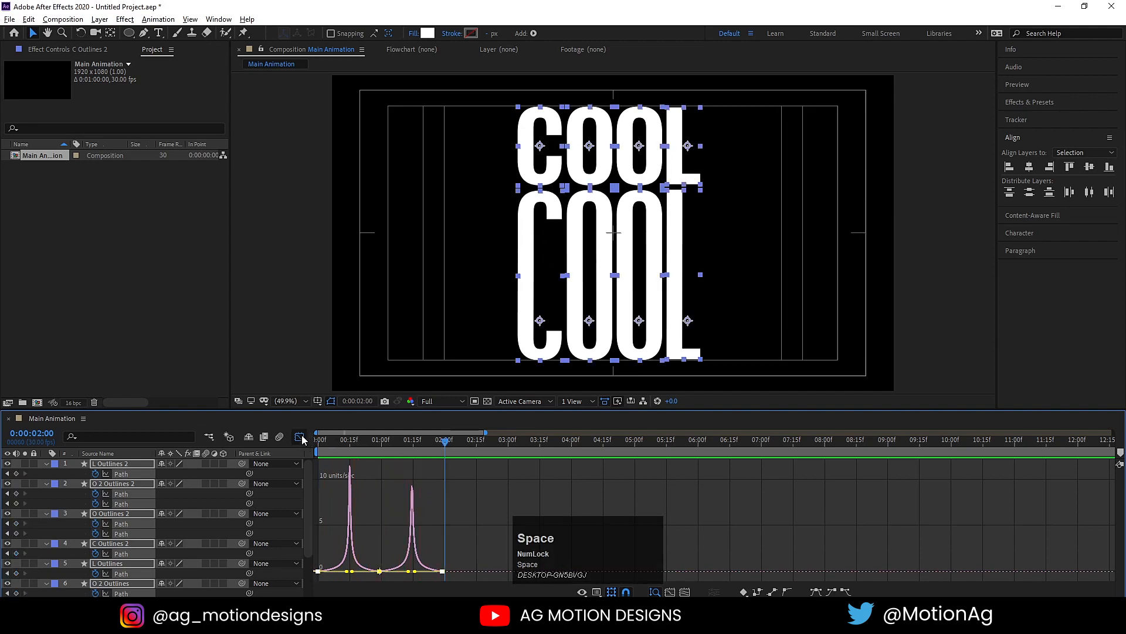
{"action": "left_click", "coordinate": [300, 436]}
- End the work area at the last keyframes, 0:00:01:29, and trim the composition to it
{"action": "left_click_drag", "start_coordinate": [442, 447], "coordinate": [440, 446]}
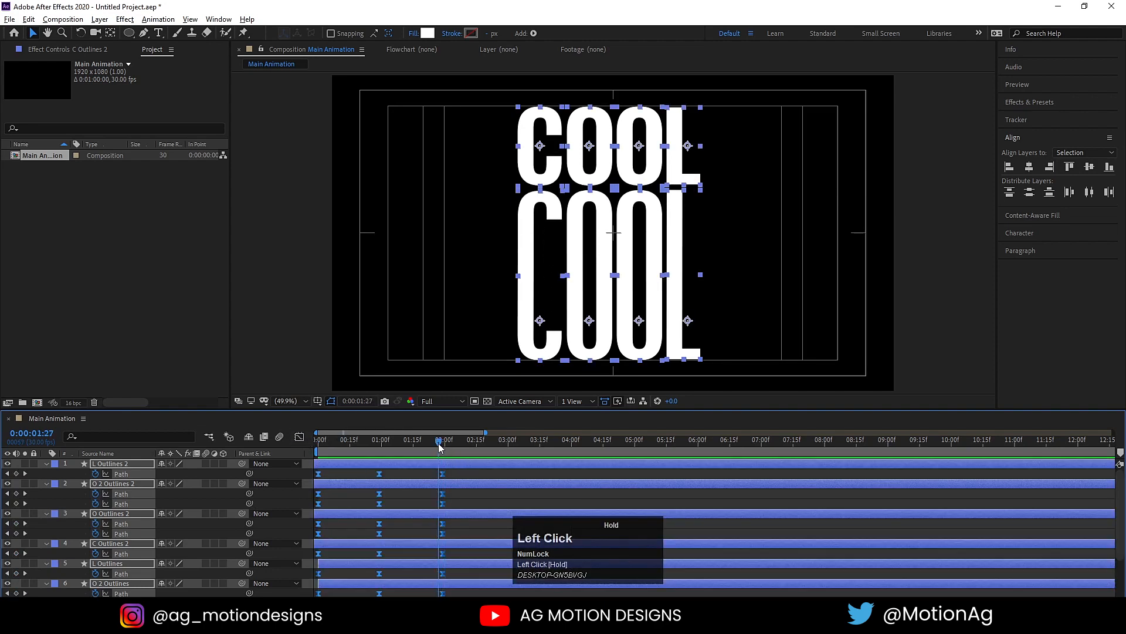
{"action": "key", "text": "equal"}
{"action": "key", "text": "equal"}
{"action": "left_click", "coordinate": [456, 441]}
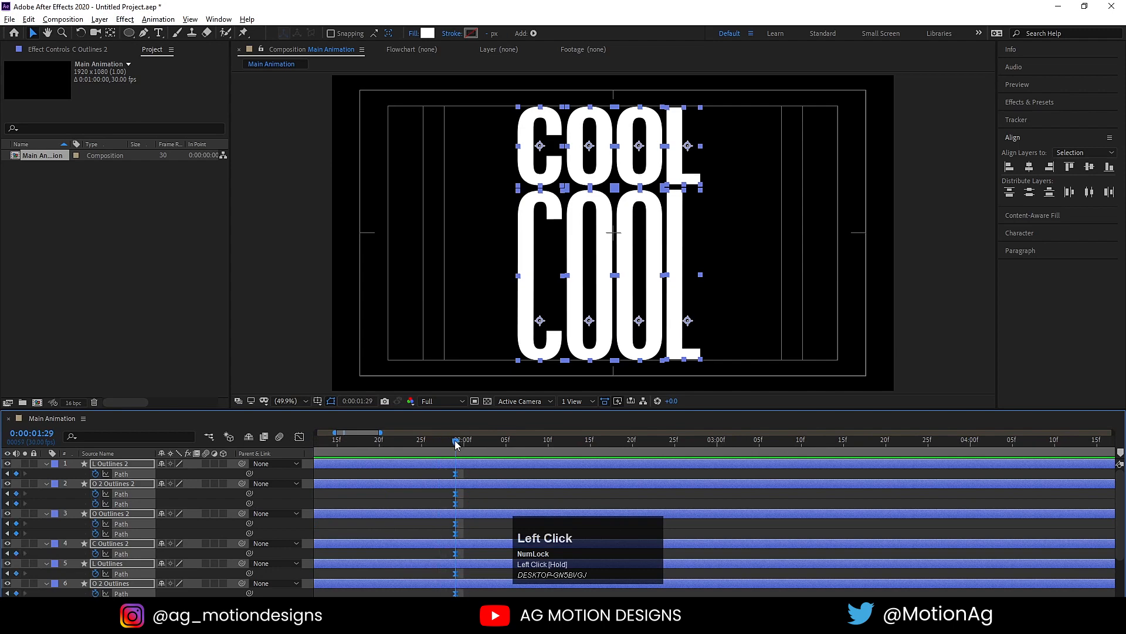
{"action": "key", "text": "n"}
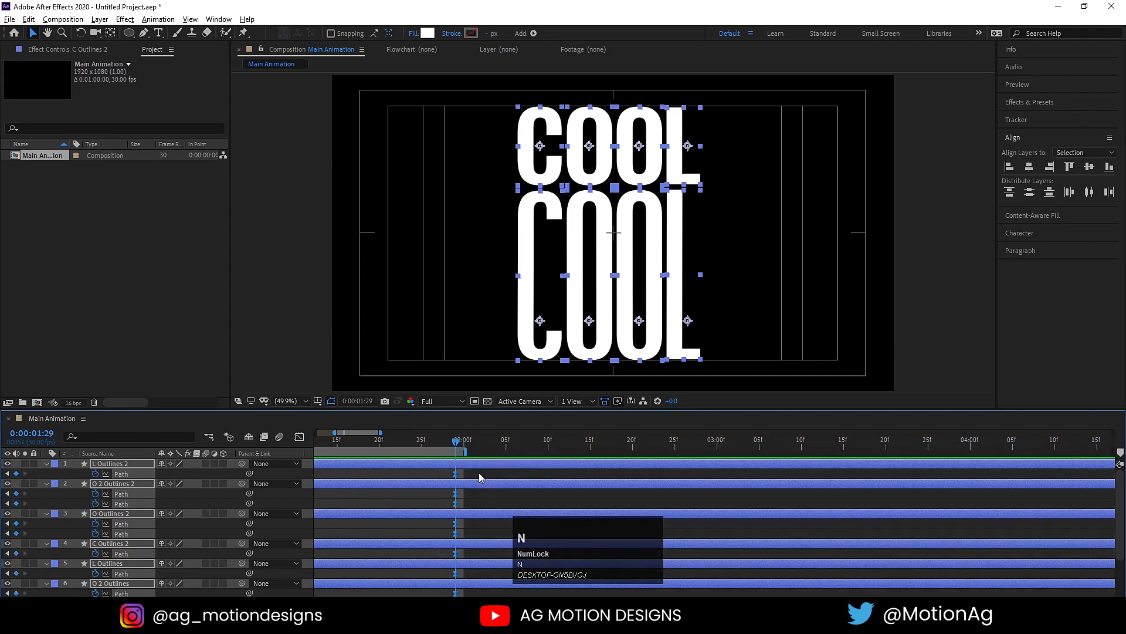
{"action": "left_click", "coordinate": [479, 473]}
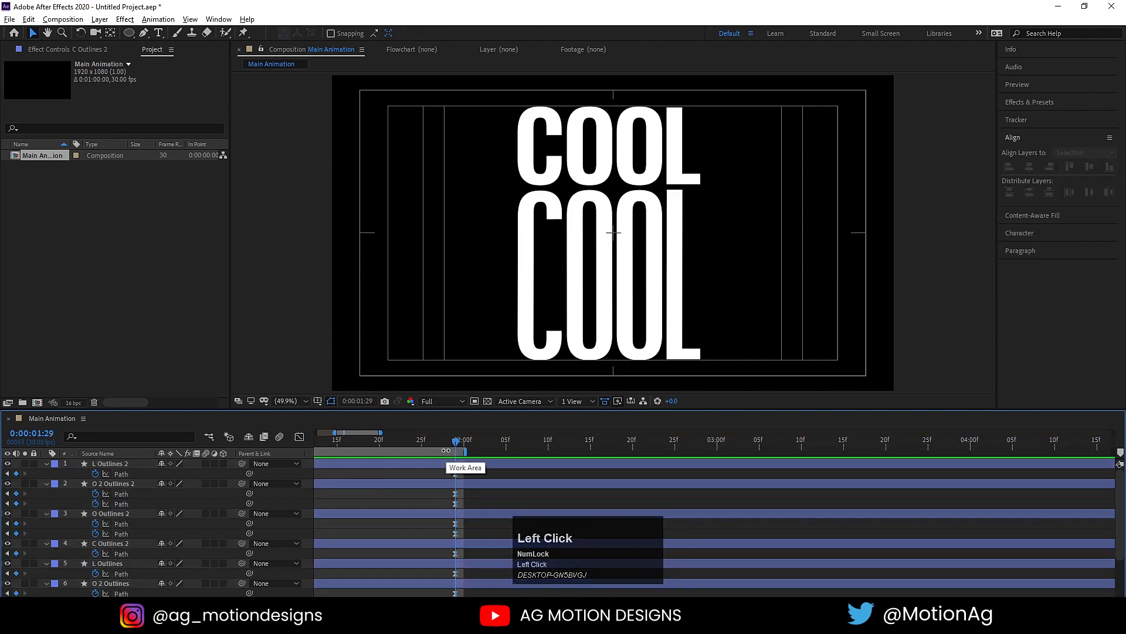
{"action": "right_click", "coordinate": [446, 450]}
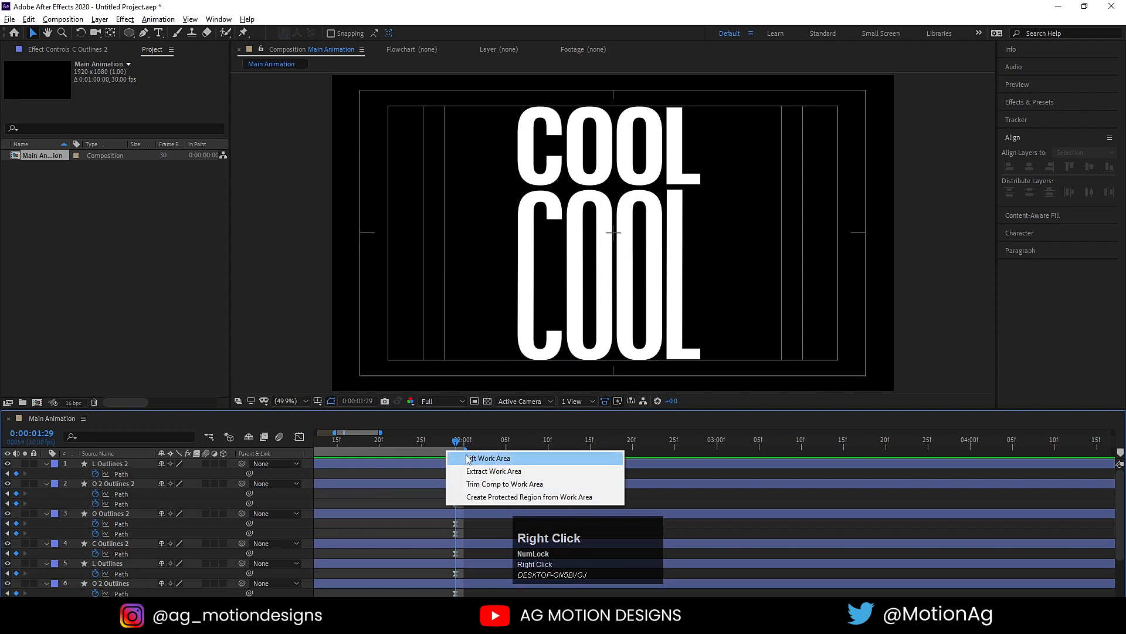
{"action": "left_click", "coordinate": [475, 483]}
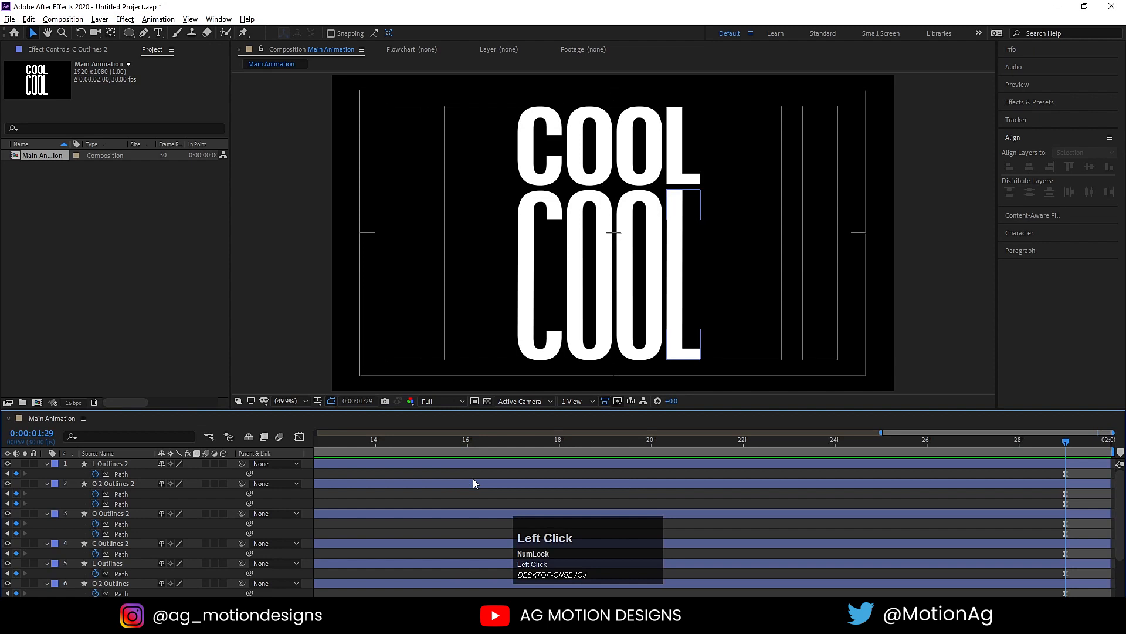
- Collapse the keyframed properties of all letter layers and select the upper word's C Outlines layer
{"action": "key", "text": "u"}
{"action": "key", "text": "minus"}
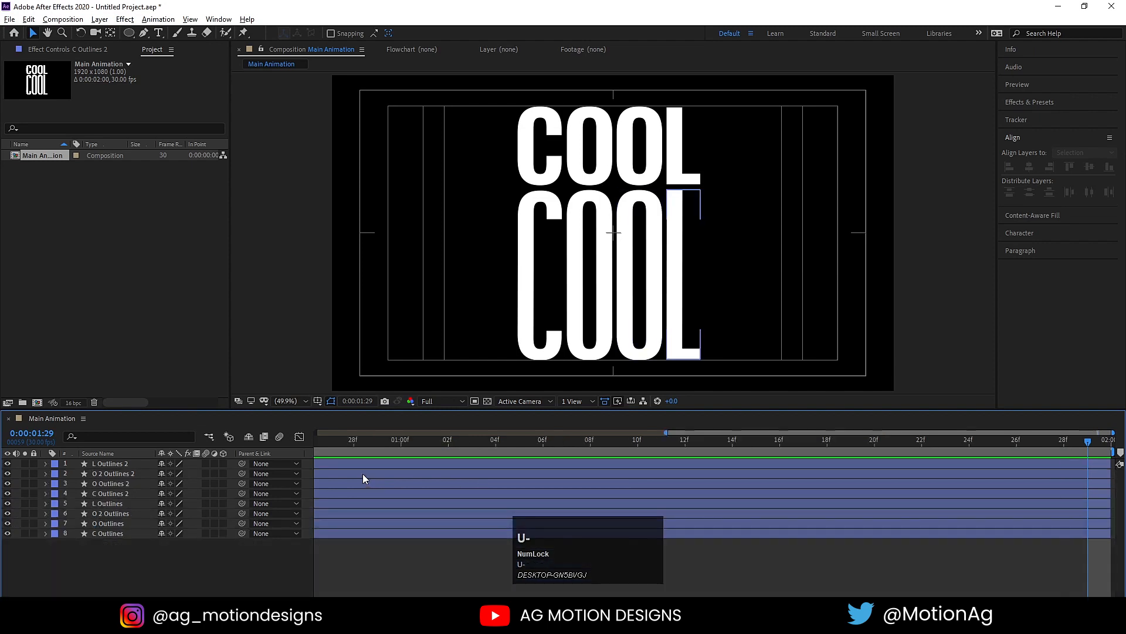
{"action": "key", "text": "minus"}
{"action": "key", "text": "minus"}
{"action": "key", "text": "minus"}
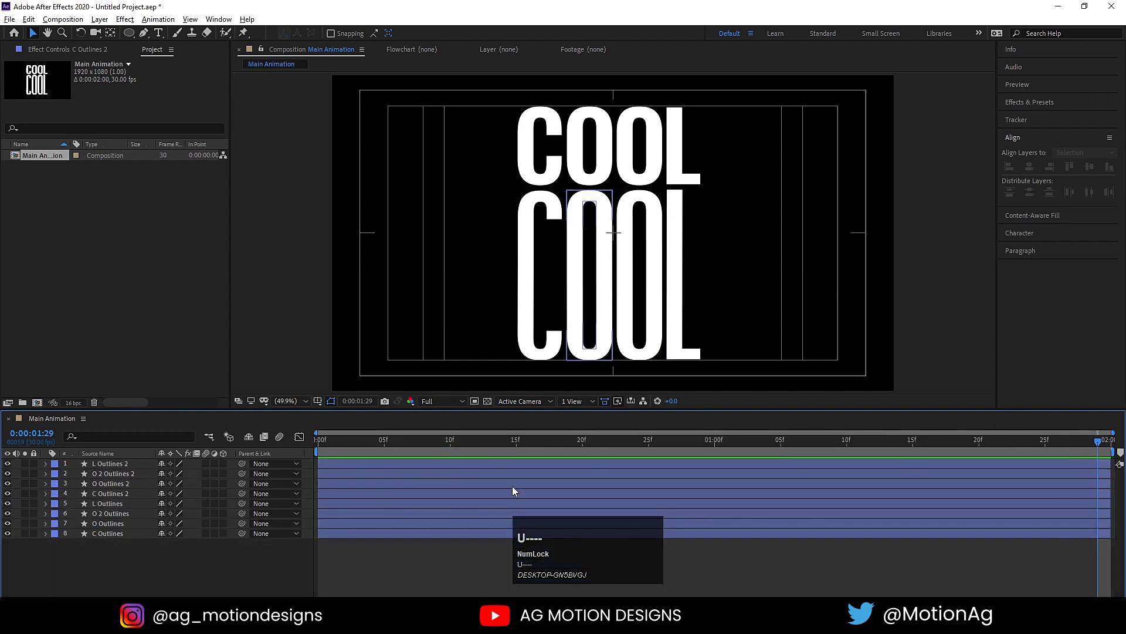
{"action": "left_click", "coordinate": [92, 534]}
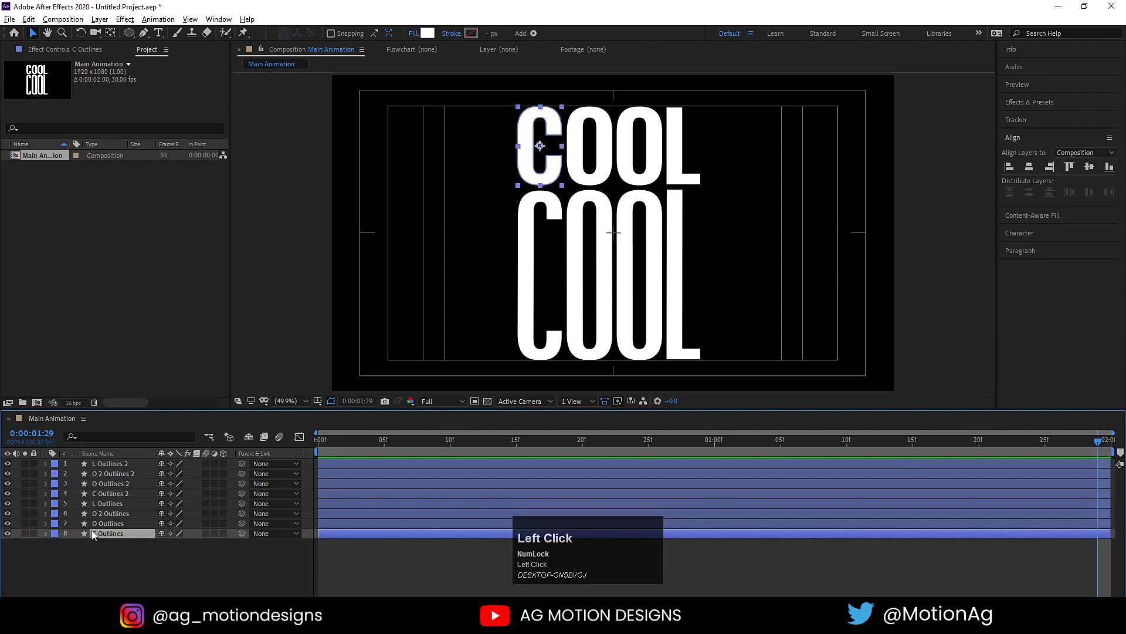
- Pre-compose the C layers of both words into a composition named C and enable Collapse Transformations on it
{"action": "left_click", "coordinate": [99, 493], "text": "ctrl"}
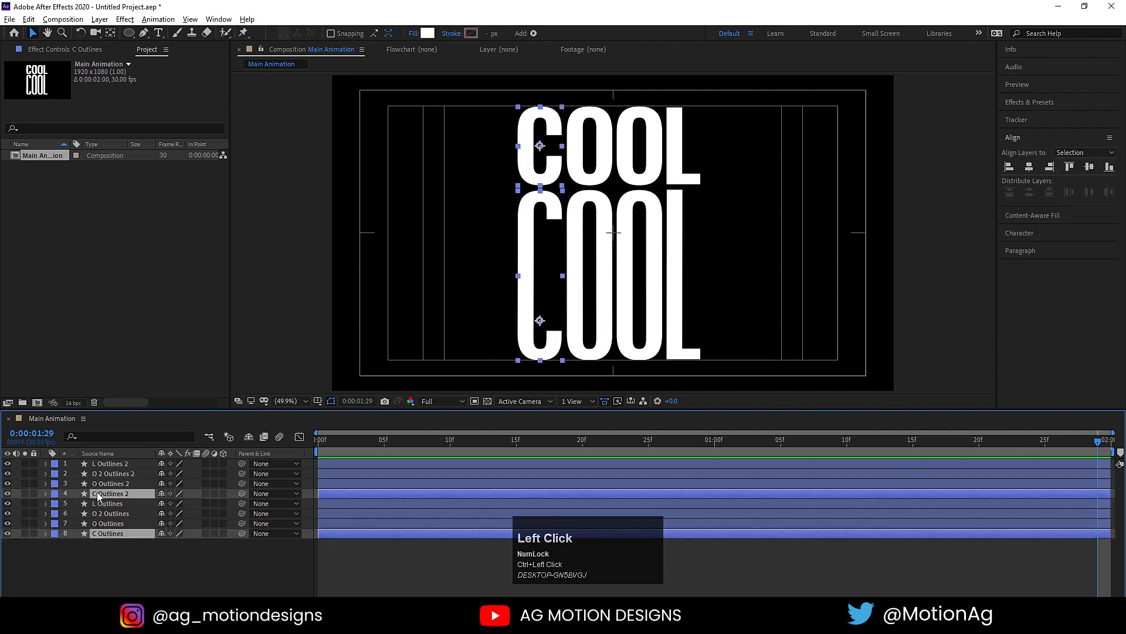
{"action": "key", "text": "ctrl+shift+c"}
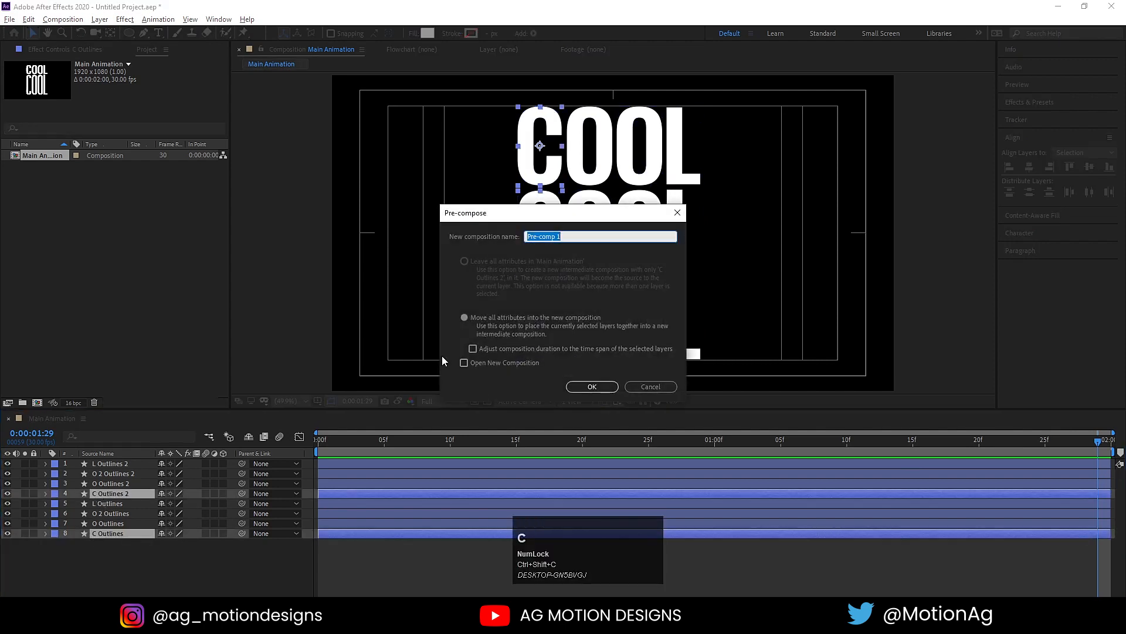
{"action": "type", "text": "C"}
{"action": "left_click", "coordinate": [581, 389]}
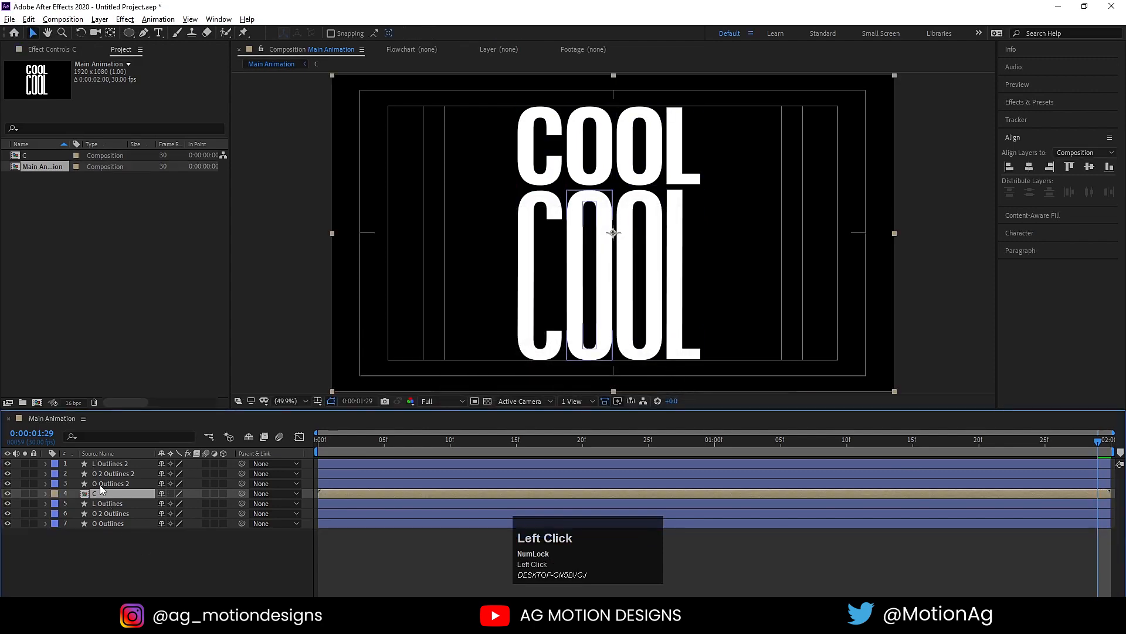
{"action": "left_click", "coordinate": [169, 493]}
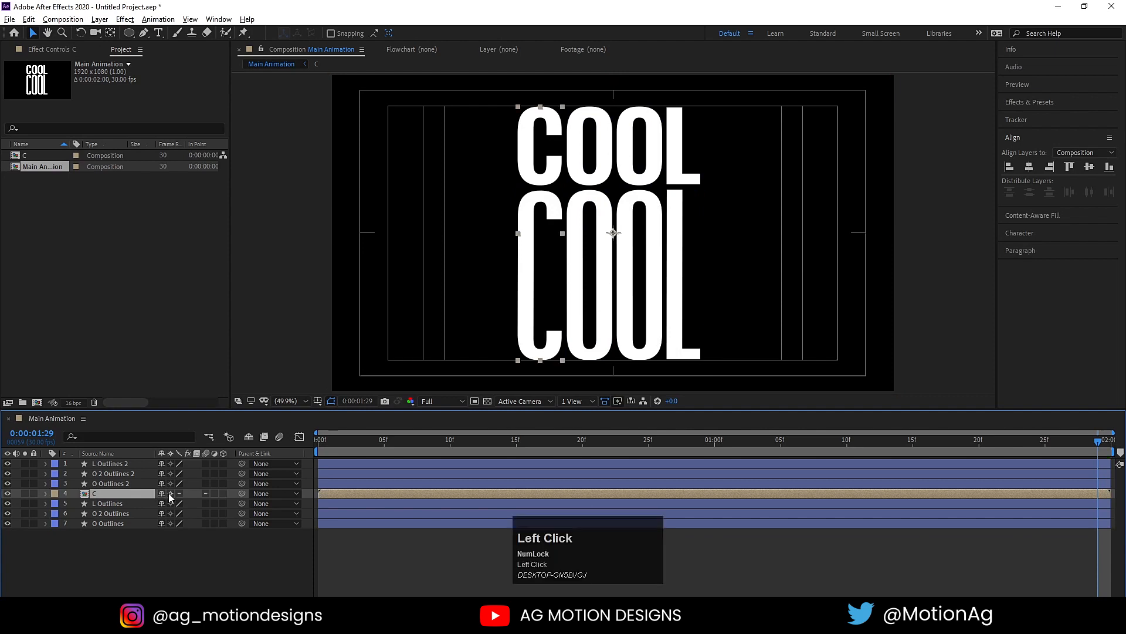
- Pre-compose the first O layers of both words as O and enable Collapse Transformations on it
{"action": "left_click", "coordinate": [100, 524]}
{"action": "left_click", "coordinate": [98, 483], "text": "ctrl"}
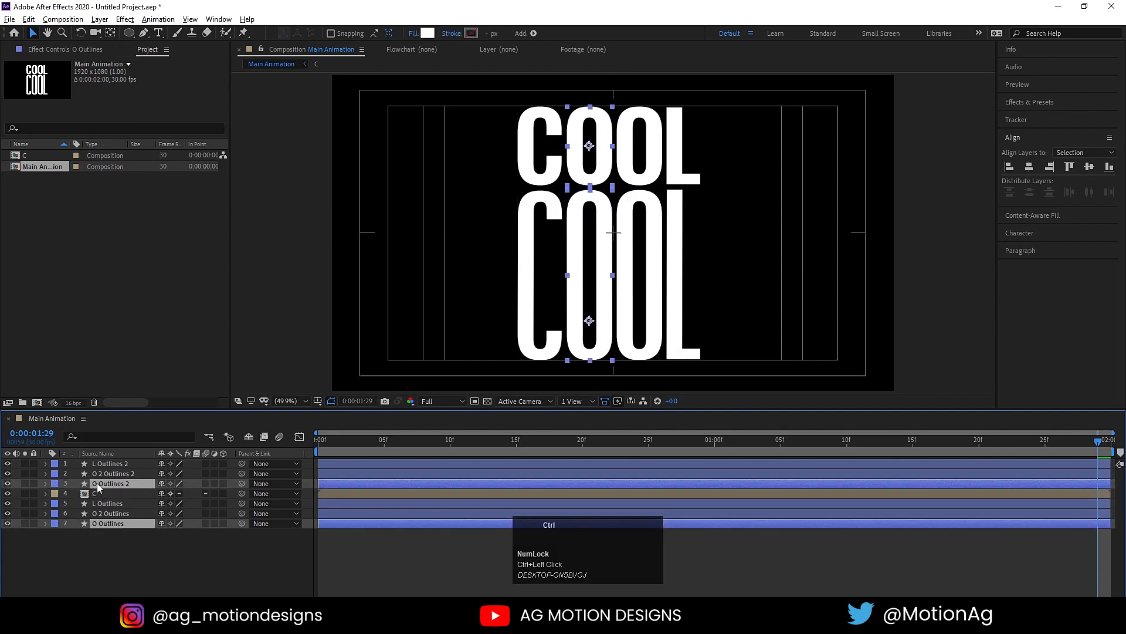
{"action": "key", "text": "ctrl+shift+c"}
{"action": "type", "text": "O"}
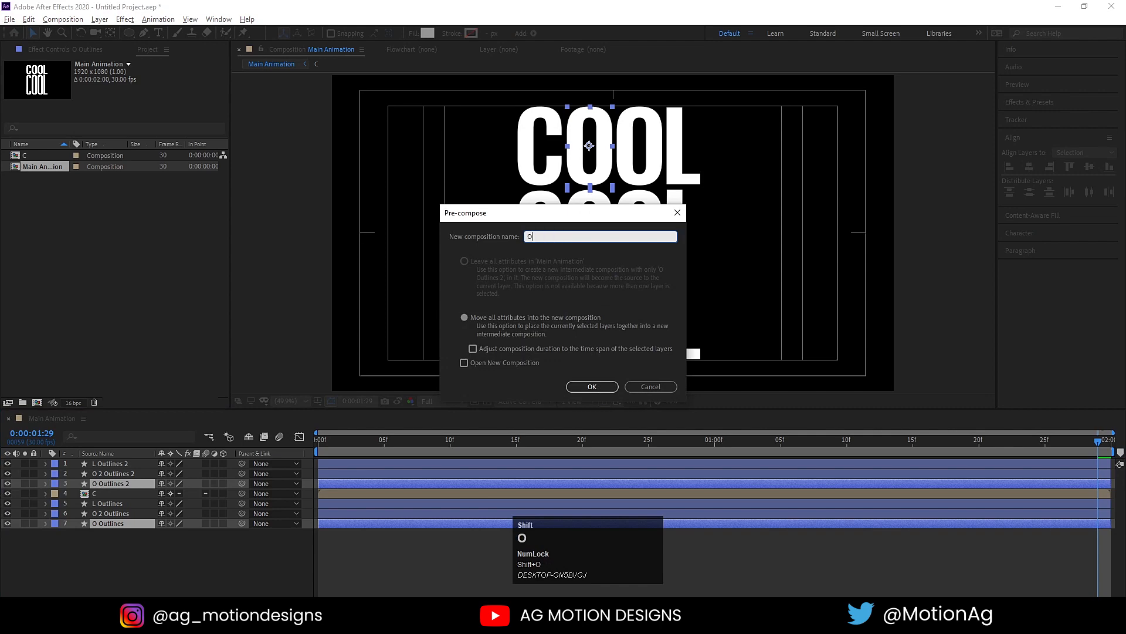
{"action": "key", "text": "Return"}
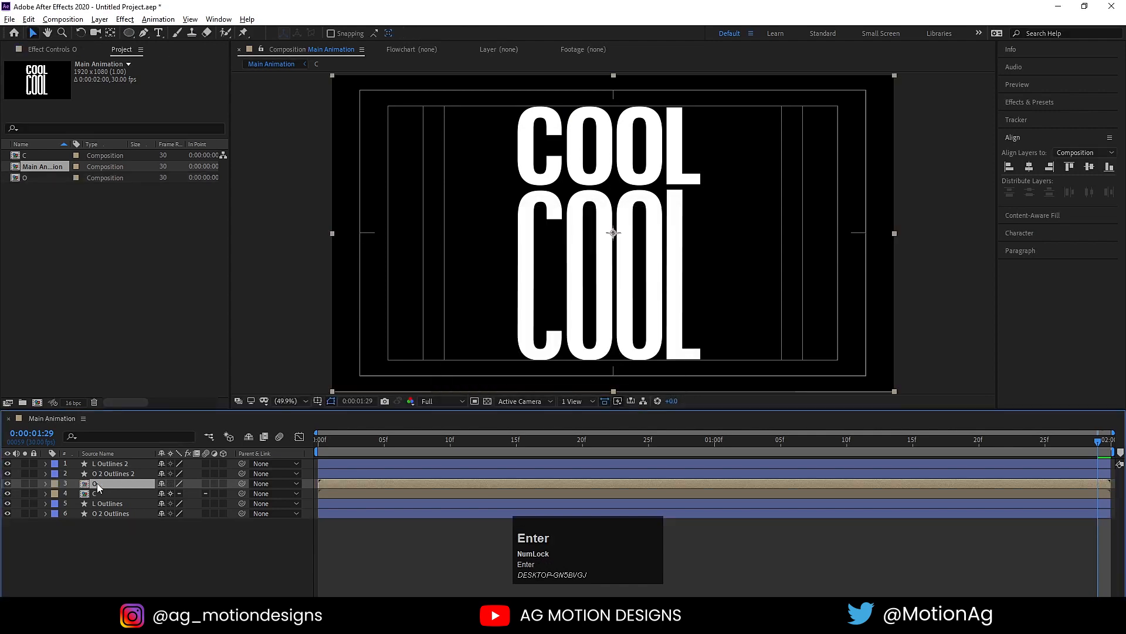
{"action": "left_click", "coordinate": [169, 483]}
- Pre-compose the second O layers, O 2 Outlines and O 2 Outlines 2, into another composition named O
{"action": "left_click", "coordinate": [107, 470]}
{"action": "left_click", "coordinate": [107, 511], "text": "ctrl"}
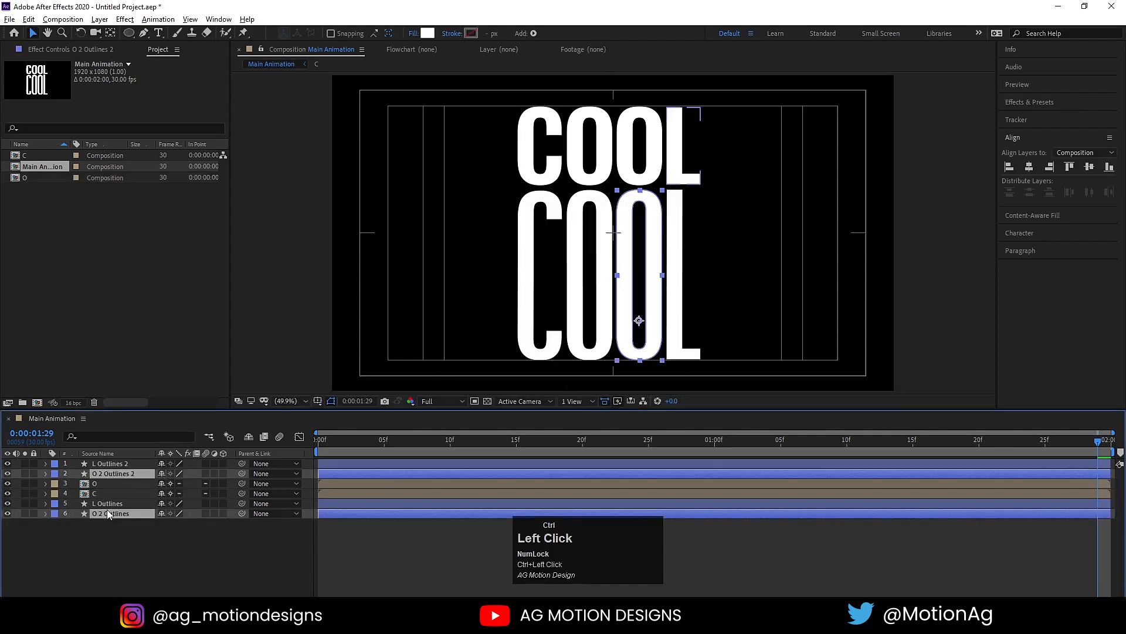
{"action": "key", "text": "ctrl+shift+c"}
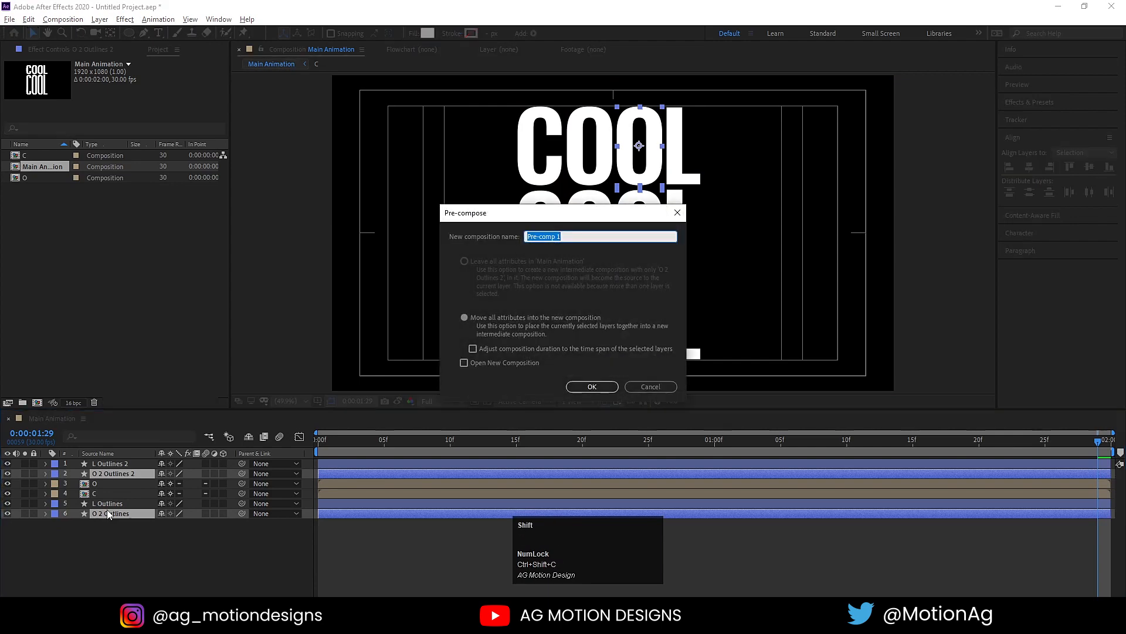
{"action": "type", "text": "O"}
{"action": "key", "text": "Return"}
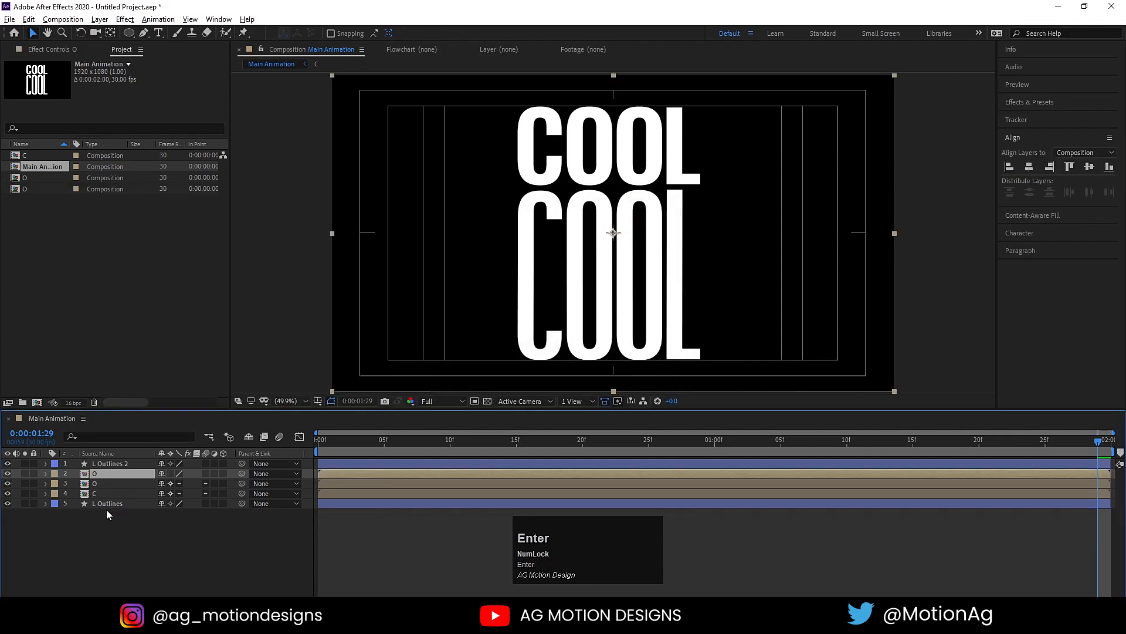
- Pre-compose both L layers as L and enable Collapse Transformations on the new layer
{"action": "left_click", "coordinate": [95, 503]}
{"action": "left_click", "coordinate": [130, 464], "text": "ctrl"}
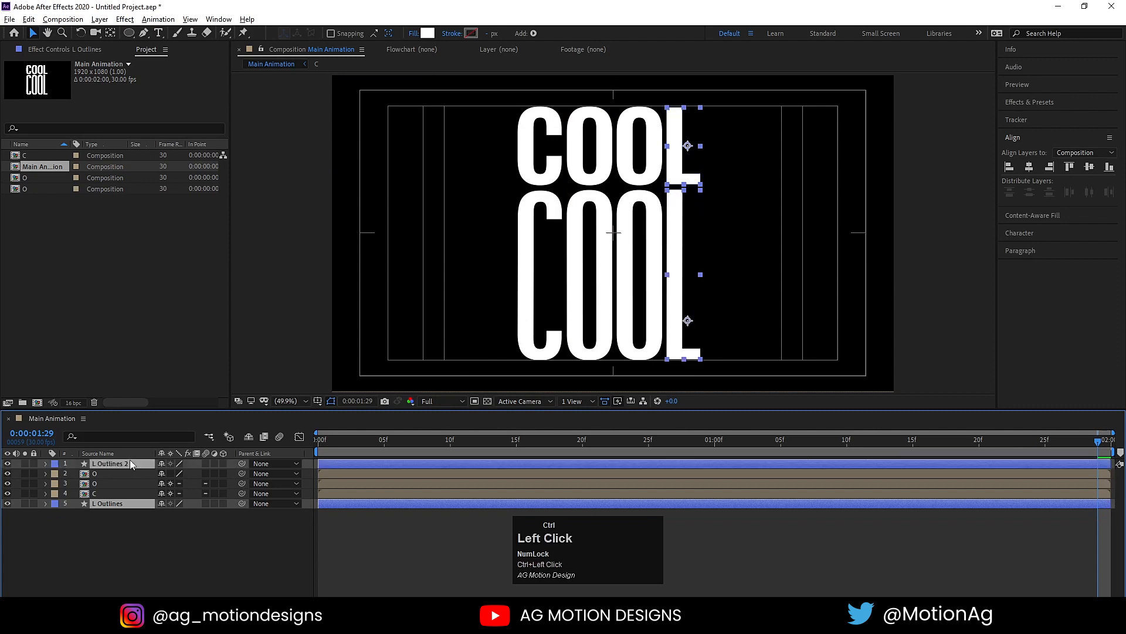
{"action": "key", "text": "ctrl+shift+c"}
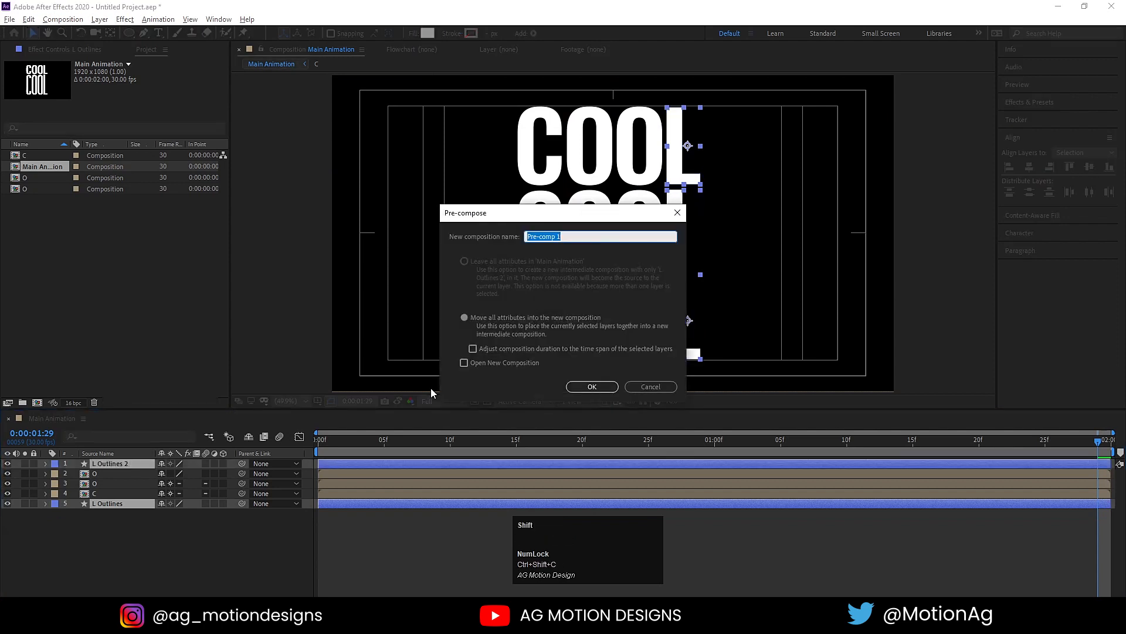
{"action": "type", "text": "L"}
{"action": "key", "text": "Return"}
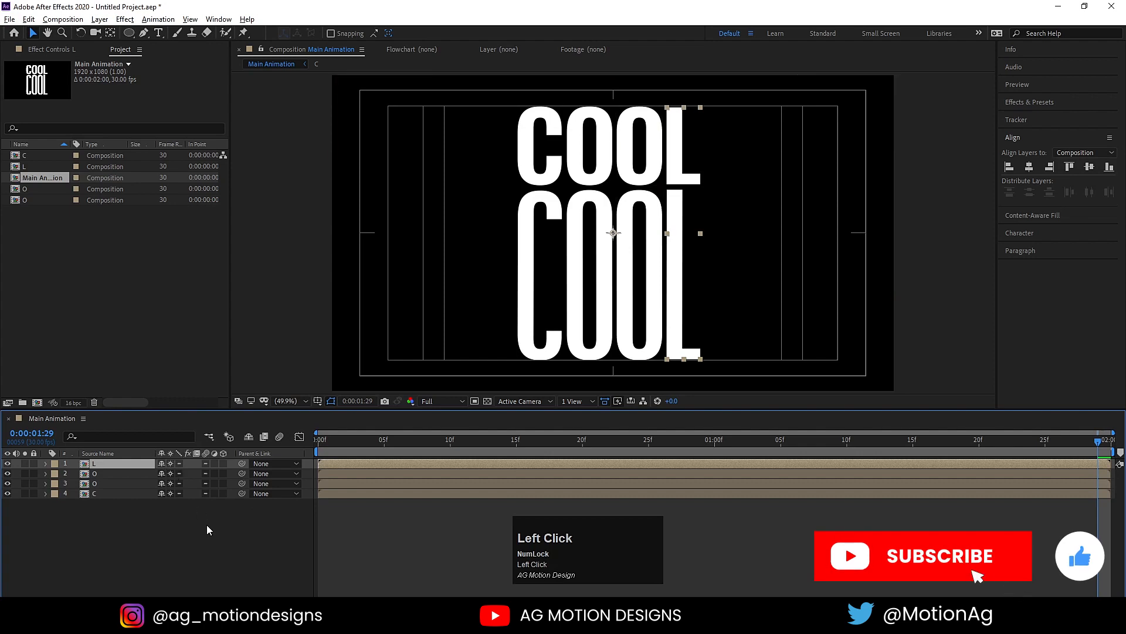
{"action": "left_click", "coordinate": [205, 540]}
- Set the Main Animation composition's duration to 0:01:02:00
{"action": "key", "text": "ctrl+k"}
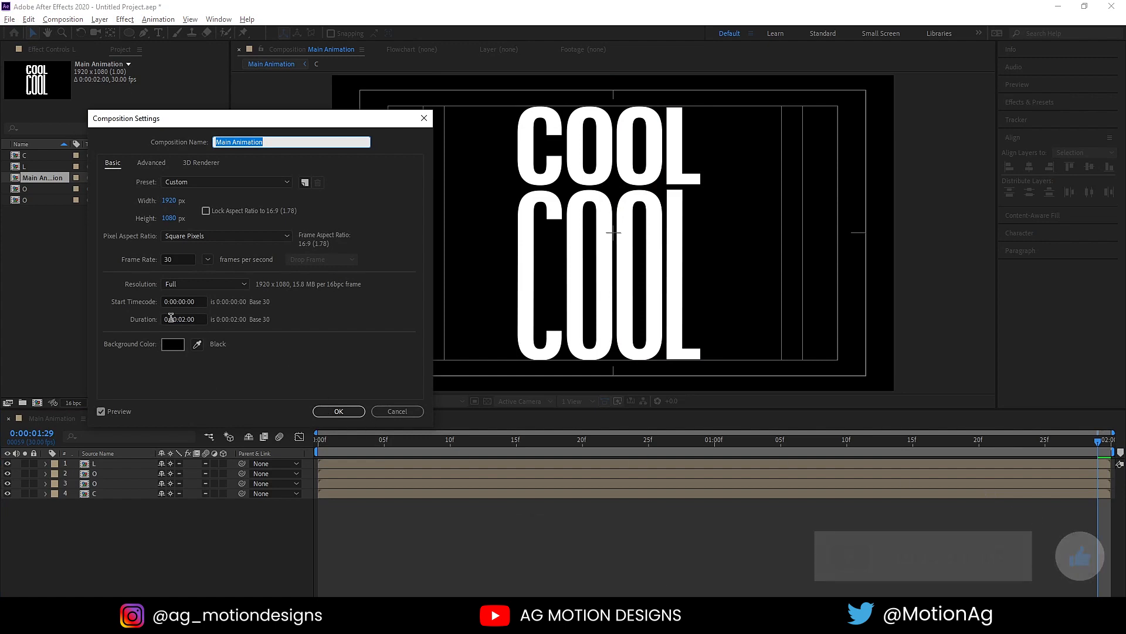
{"action": "left_click", "coordinate": [177, 319]}
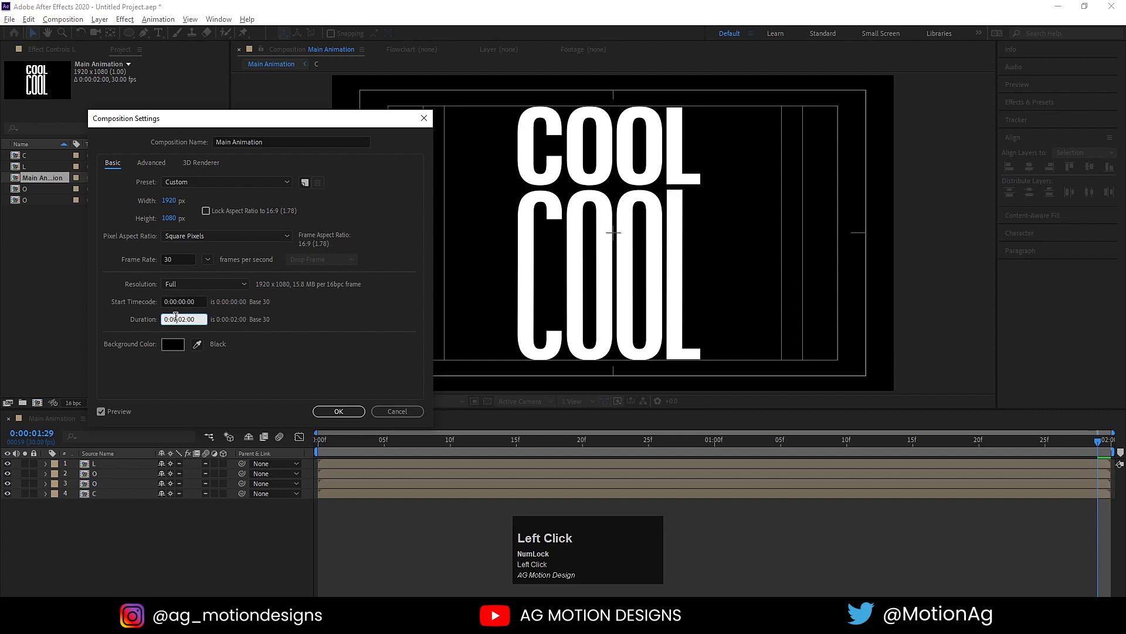
{"action": "type", "text": "1"}
{"action": "key", "text": "Return"}
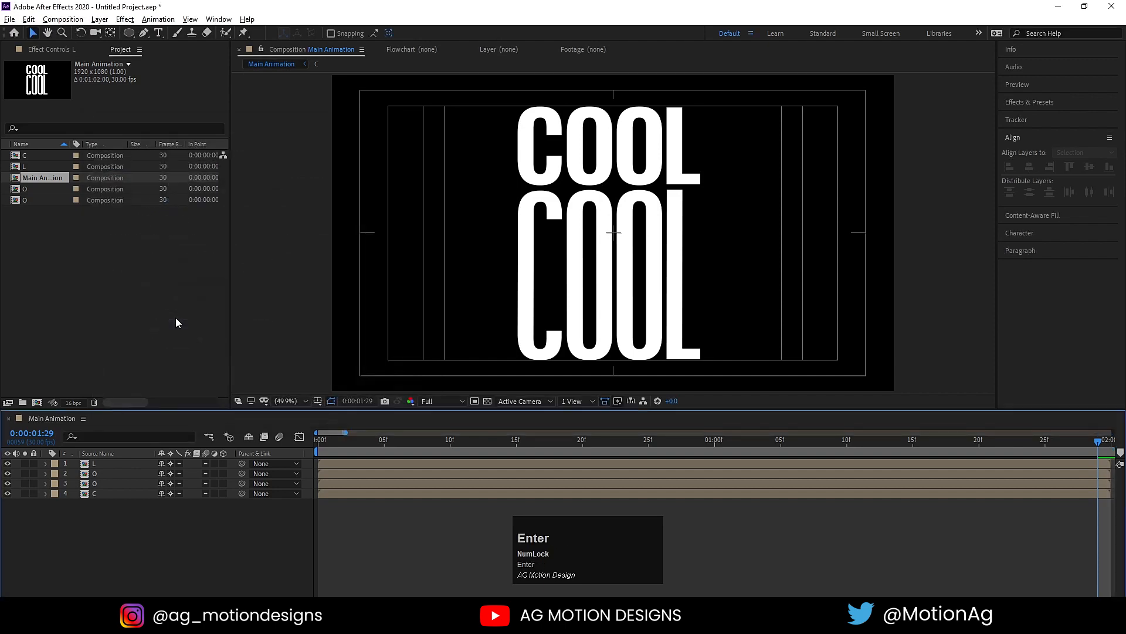
- Enable Time Remapping on the C layer
{"action": "key", "text": "minus"}
{"action": "key", "text": "minus"}
{"action": "key", "text": "minus"}
{"action": "key", "text": "minus"}
{"action": "key", "text": "minus"}
{"action": "key", "text": "minus"}
{"action": "key", "text": "minus"}
{"action": "key", "text": "minus"}
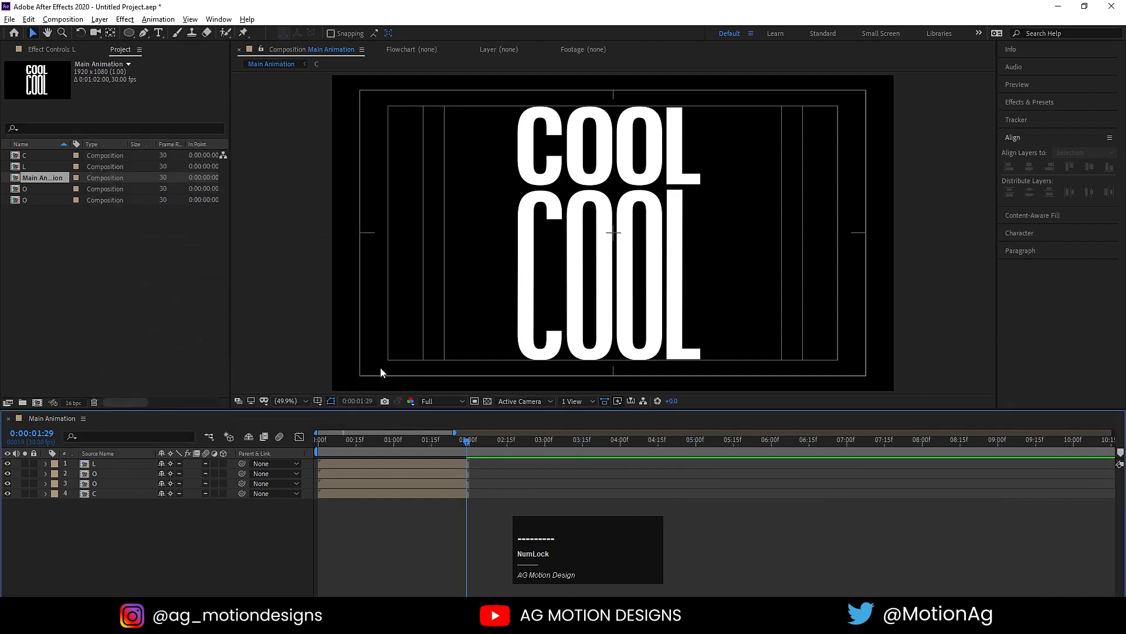
{"action": "key", "text": "equal"}
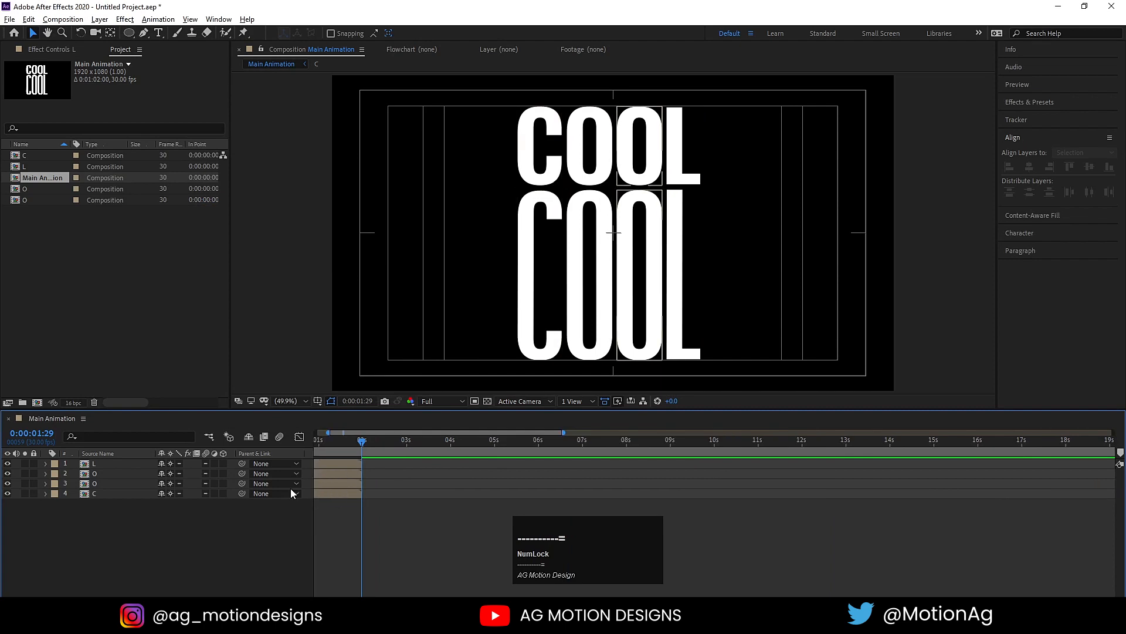
{"action": "left_click", "coordinate": [106, 493]}
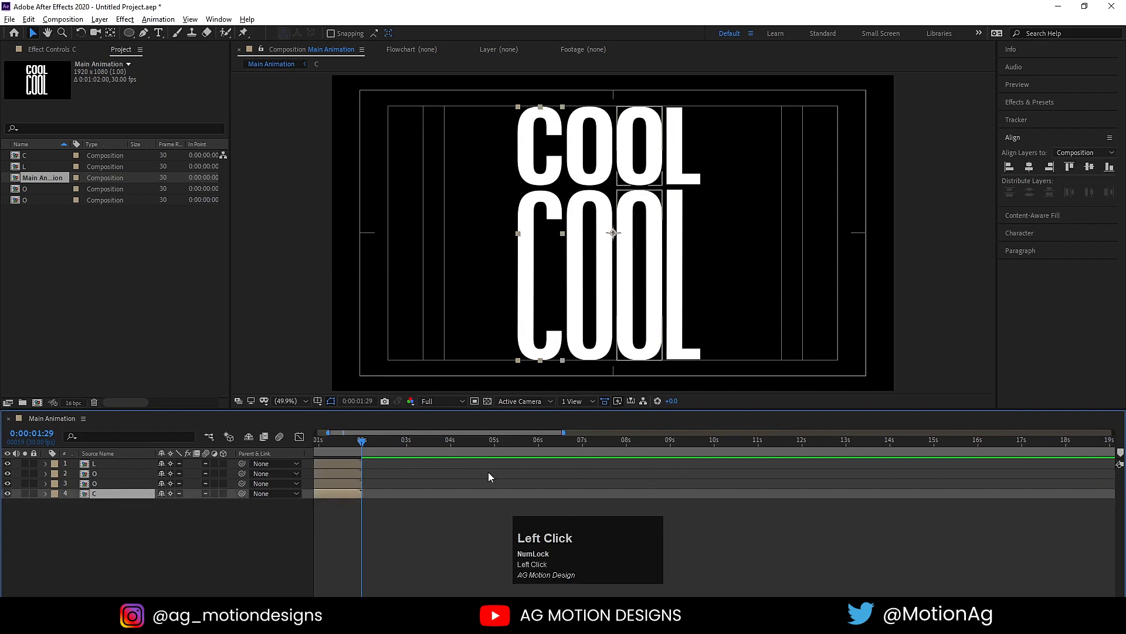
{"action": "right_click", "coordinate": [349, 493]}
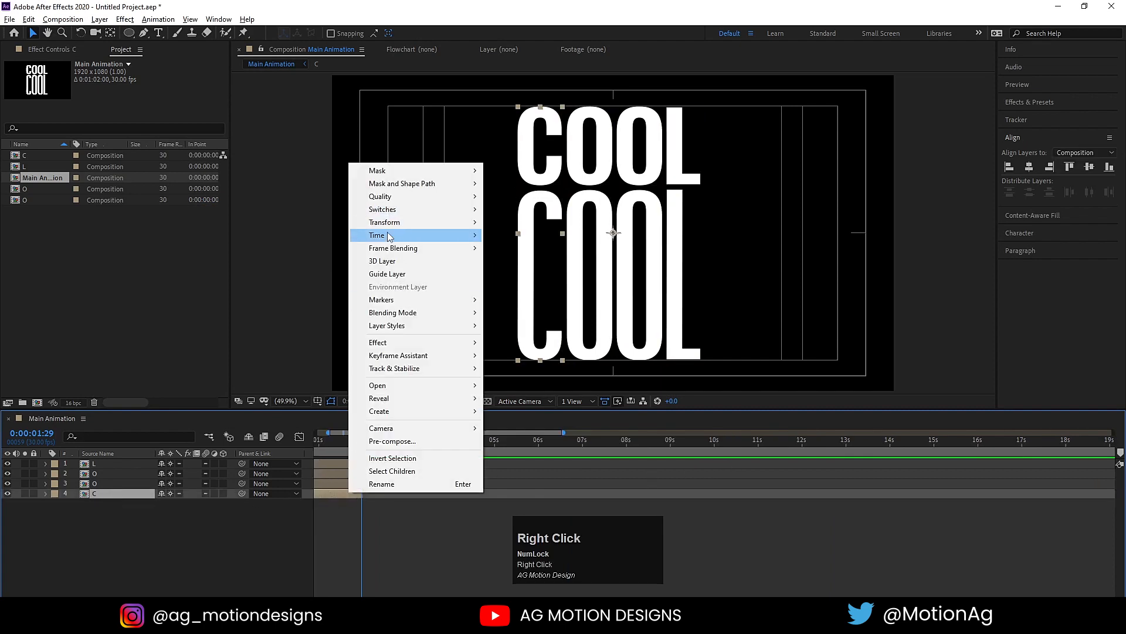
{"action": "mouse_move", "coordinate": [387, 236]}
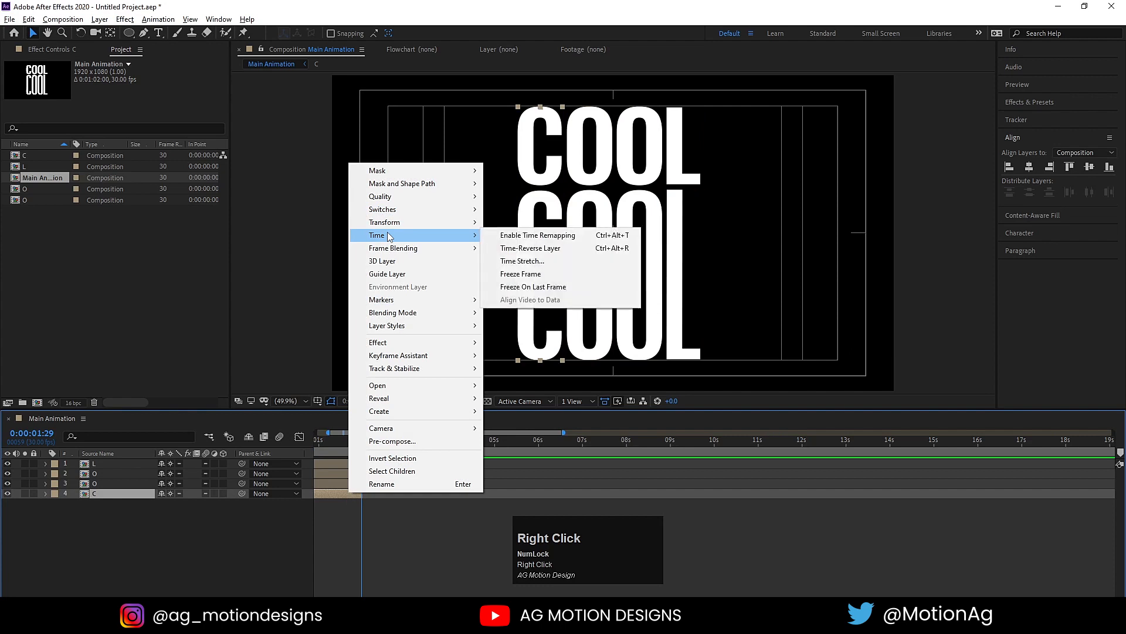
{"action": "left_click", "coordinate": [525, 235]}
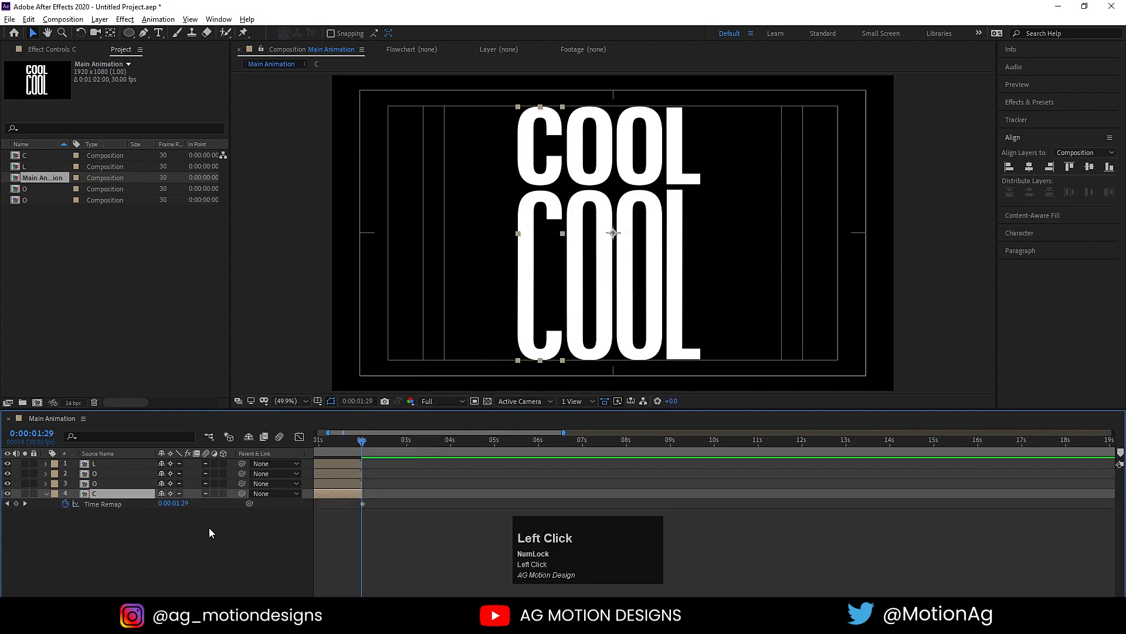
{"action": "left_click", "coordinate": [129, 559]}
- Add a loopOut() expression to the C layer's Time Remap property
{"action": "left_click", "coordinate": [65, 504], "text": "alt"}
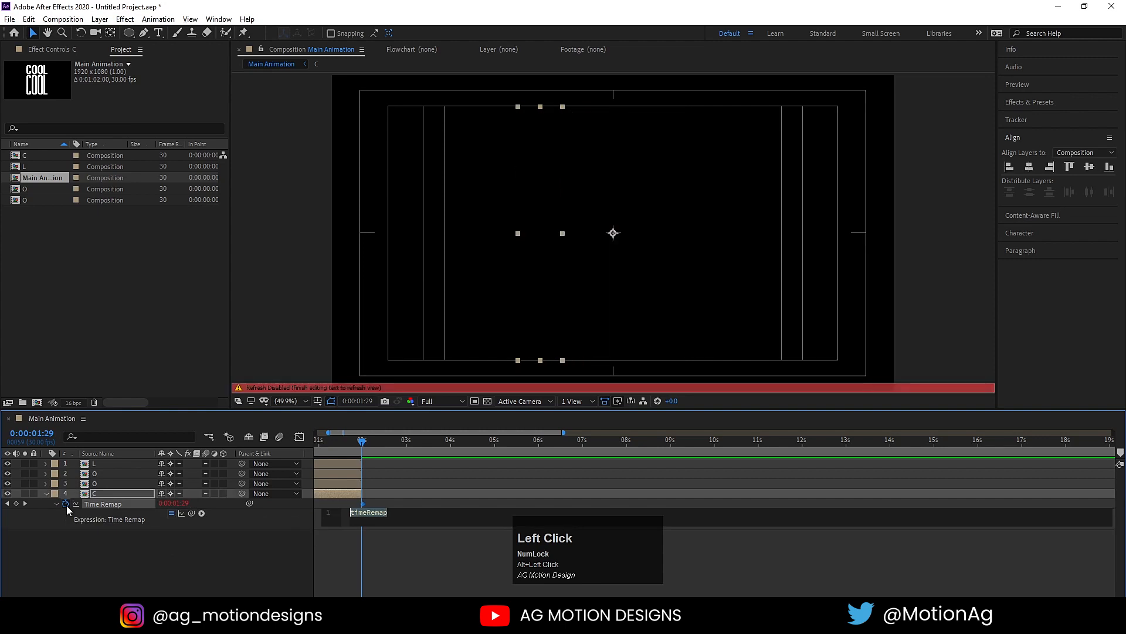
{"action": "type", "text": "loop"}
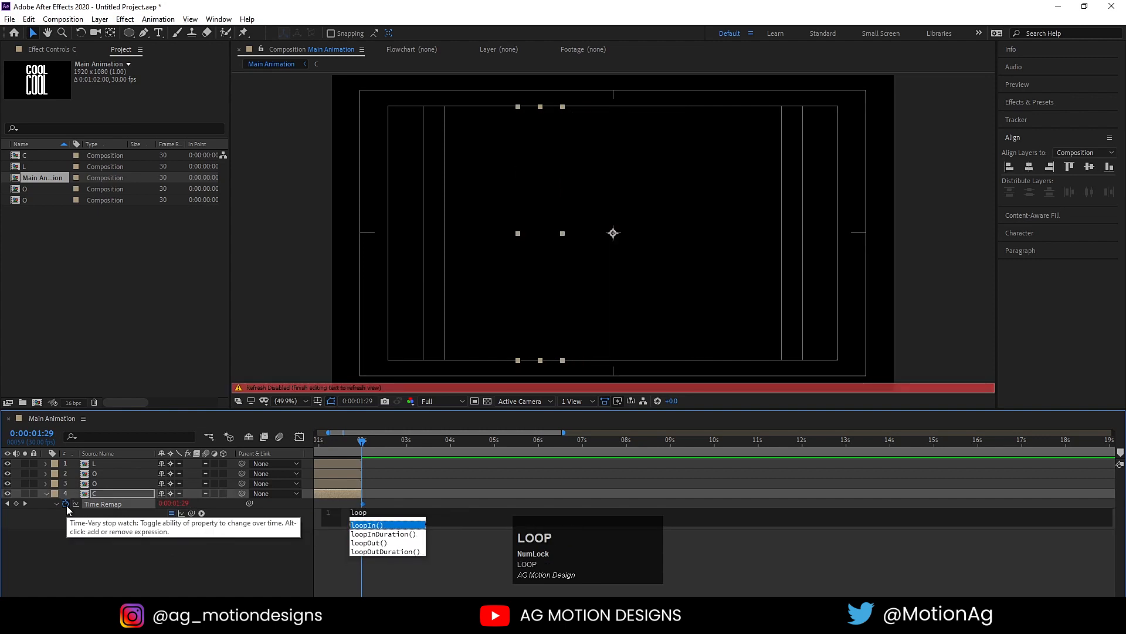
{"action": "key", "text": "Down"}
{"action": "key", "text": "Down"}
{"action": "key", "text": "Return"}
{"action": "left_click", "coordinate": [135, 558]}
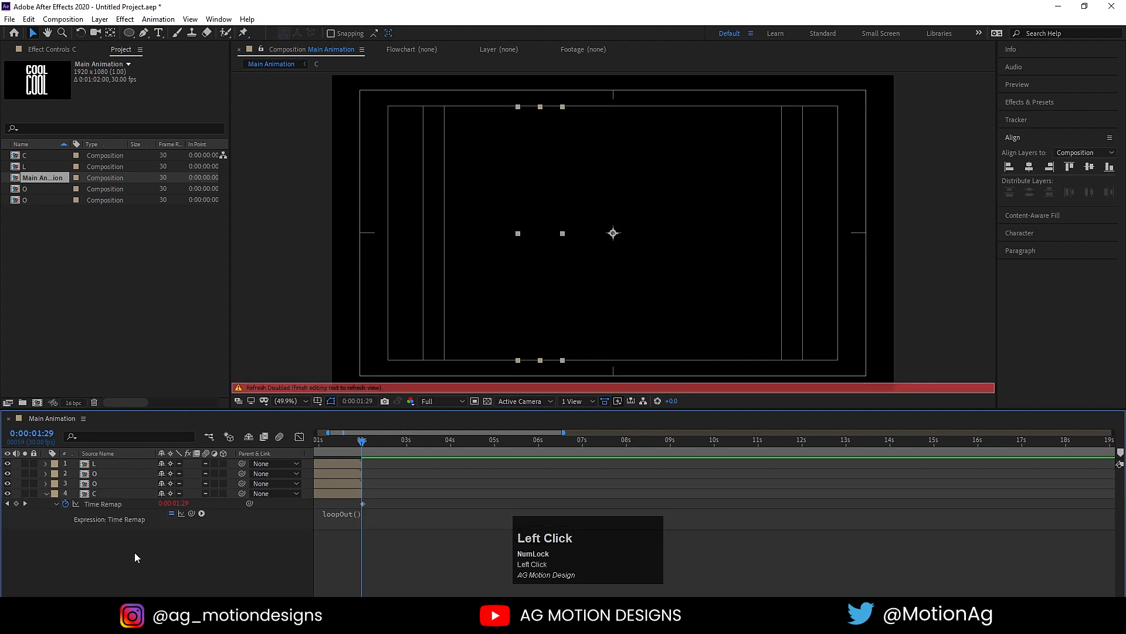
- Extend the C layer's end to about 9.5 seconds and preview the loop
{"action": "left_click_drag", "start_coordinate": [363, 495], "coordinate": [697, 464]}
{"action": "key", "text": "space"}
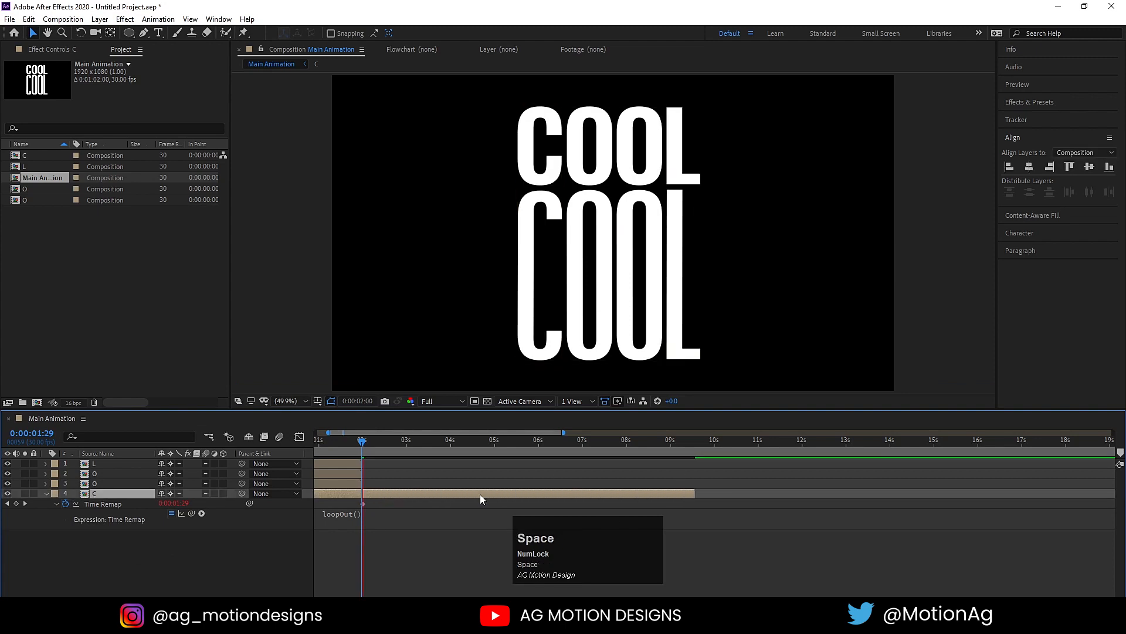
{"action": "key", "text": "space"}
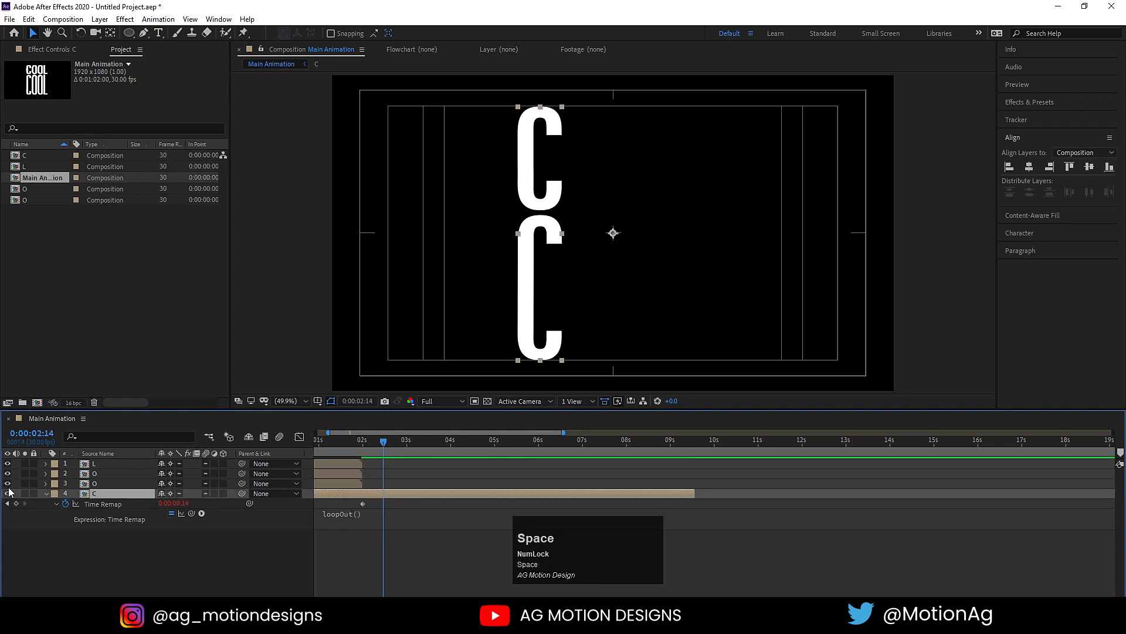
- Hide the L layer and both O layers, and preview the C layer alone from the start
{"action": "left_click_drag", "start_coordinate": [8, 484], "coordinate": [7, 463]}
{"action": "left_click_drag", "start_coordinate": [361, 439], "coordinate": [307, 441]}
{"action": "key", "text": "space"}
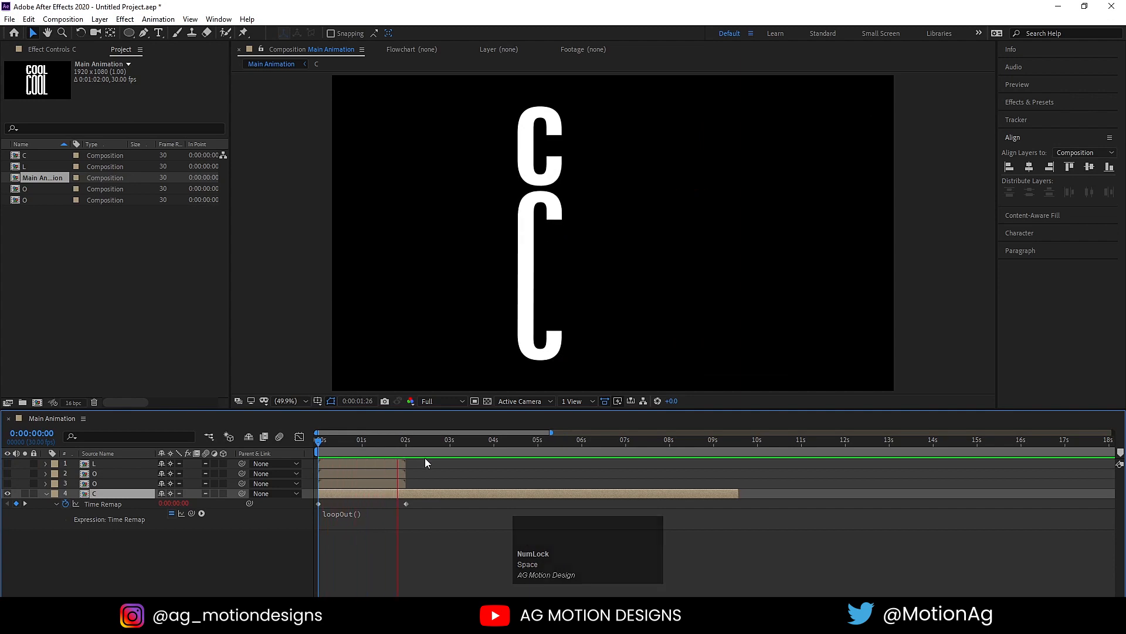
{"action": "key", "text": "space"}
- Add a Time Remap keyframe to the C layer at 0:00:01:29 and remove the one at 0:00:02:00
{"action": "left_click_drag", "start_coordinate": [410, 444], "coordinate": [405, 445]}
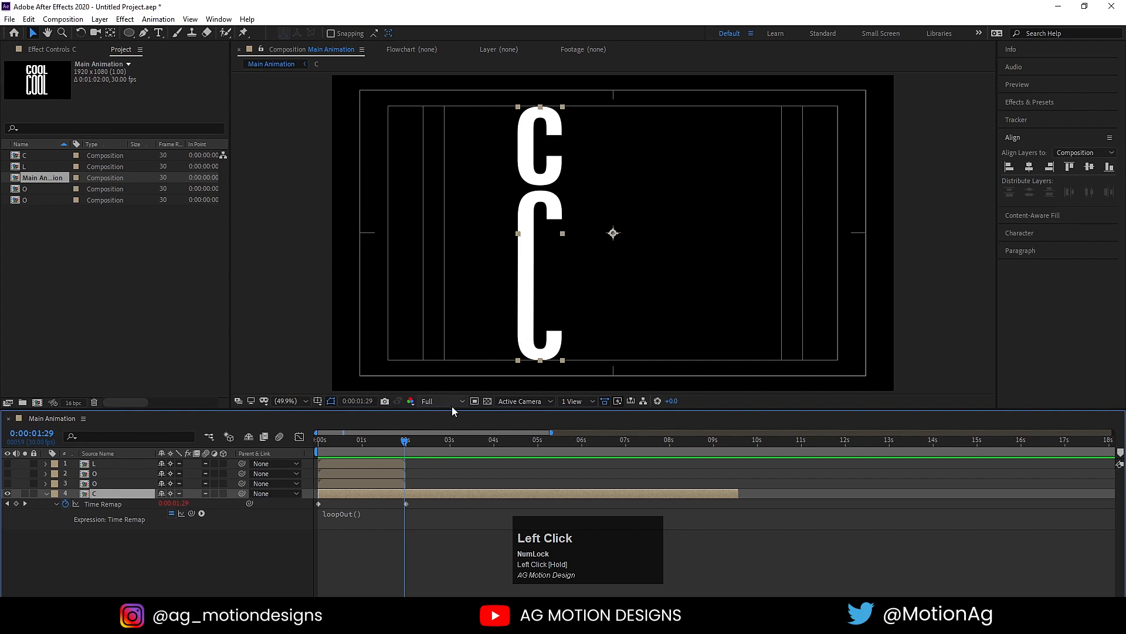
{"action": "key", "text": "equal"}
{"action": "key", "text": "equal"}
{"action": "key", "text": "equal"}
{"action": "key", "text": "equal"}
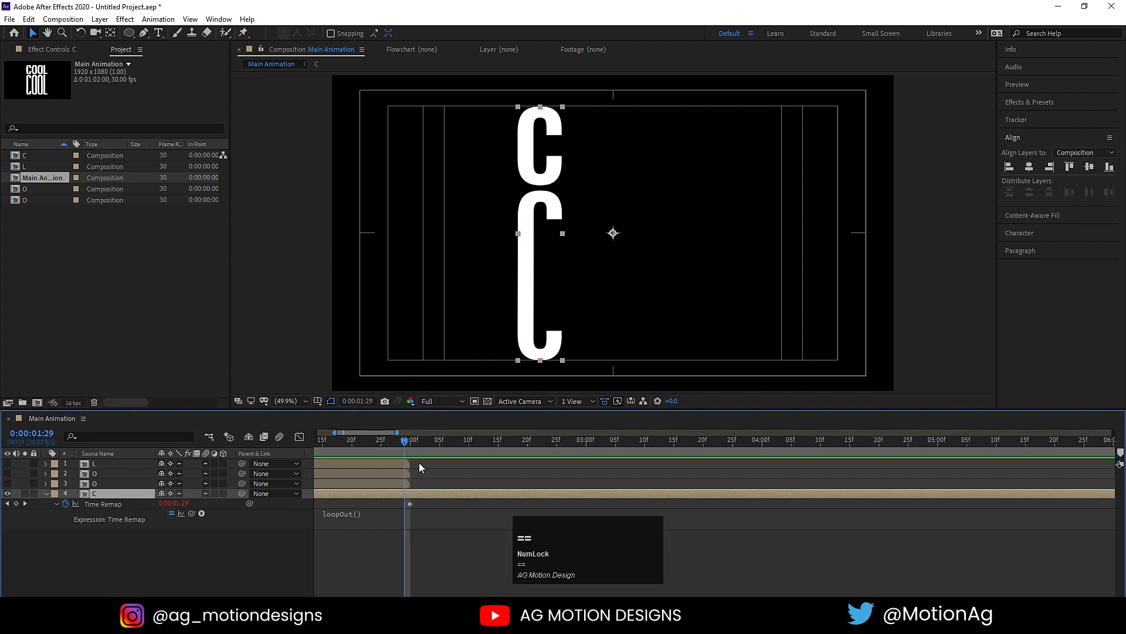
{"action": "key", "text": "equal"}
{"action": "left_click_drag", "start_coordinate": [372, 445], "coordinate": [372, 449]}
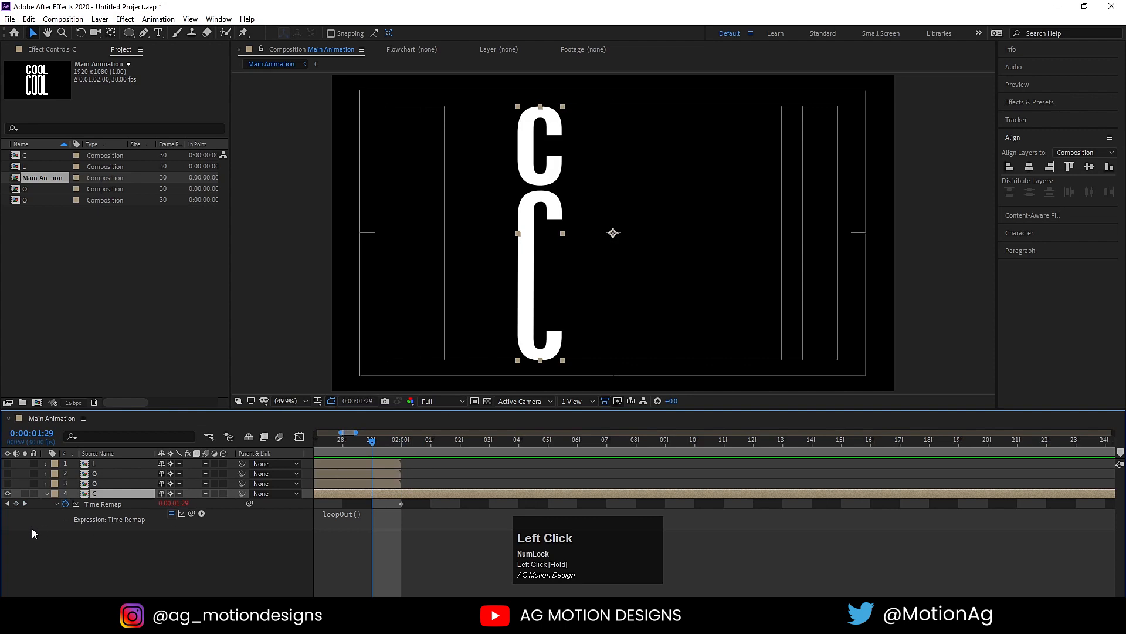
{"action": "left_click", "coordinate": [16, 503]}
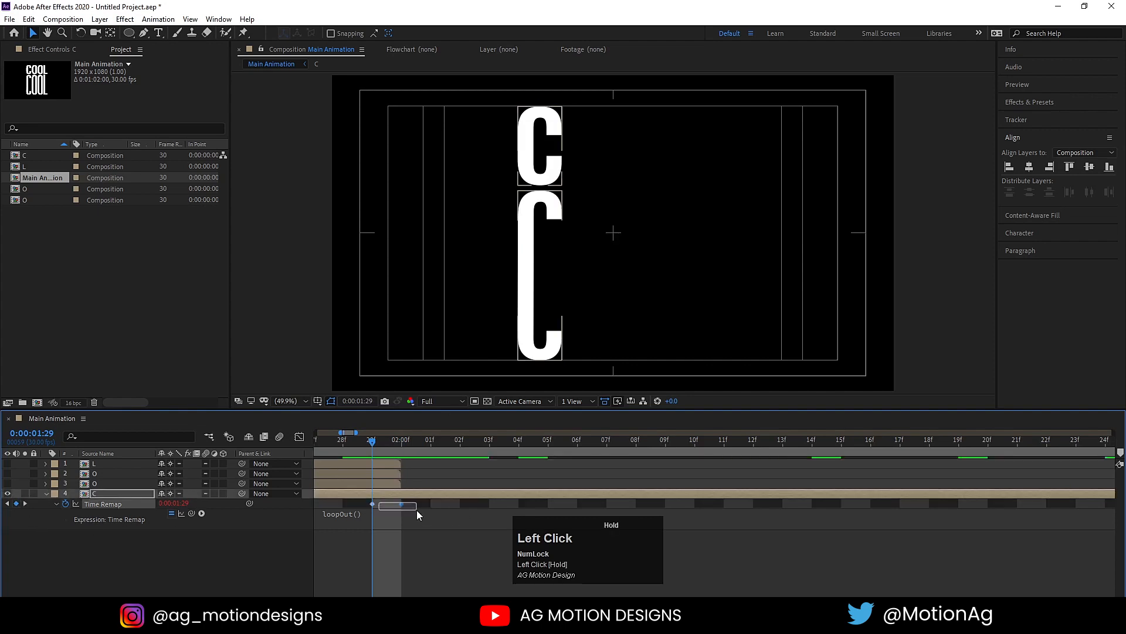
- Preview the C layer's loop beyond the two-second mark and return the current time to 0:00:00:00
{"action": "key", "text": "minus"}
{"action": "key", "text": "minus"}
{"action": "key", "text": "minus"}
{"action": "key", "text": "minus"}
{"action": "key", "text": "minus"}
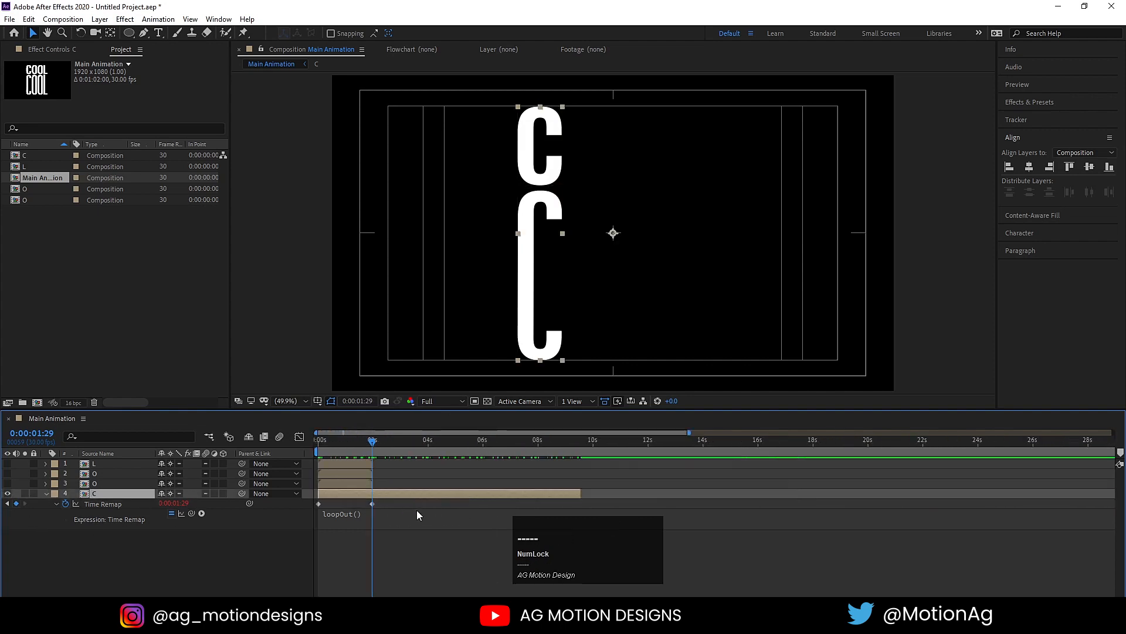
{"action": "key", "text": "space"}
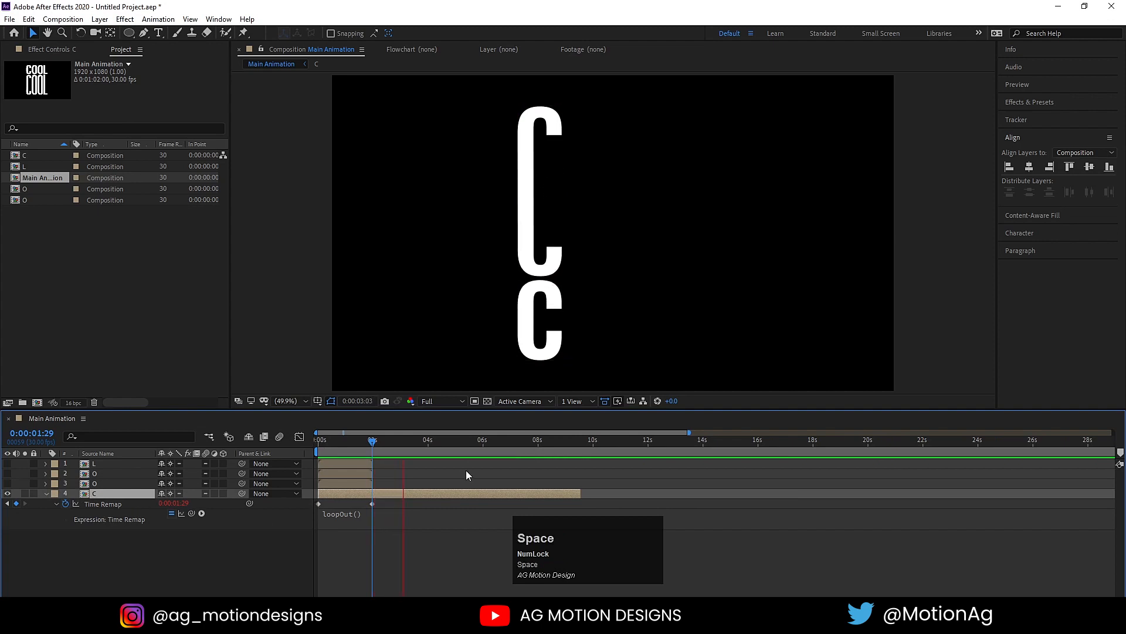
{"action": "key", "text": "space"}
{"action": "left_click_drag", "start_coordinate": [351, 449], "coordinate": [186, 454]}
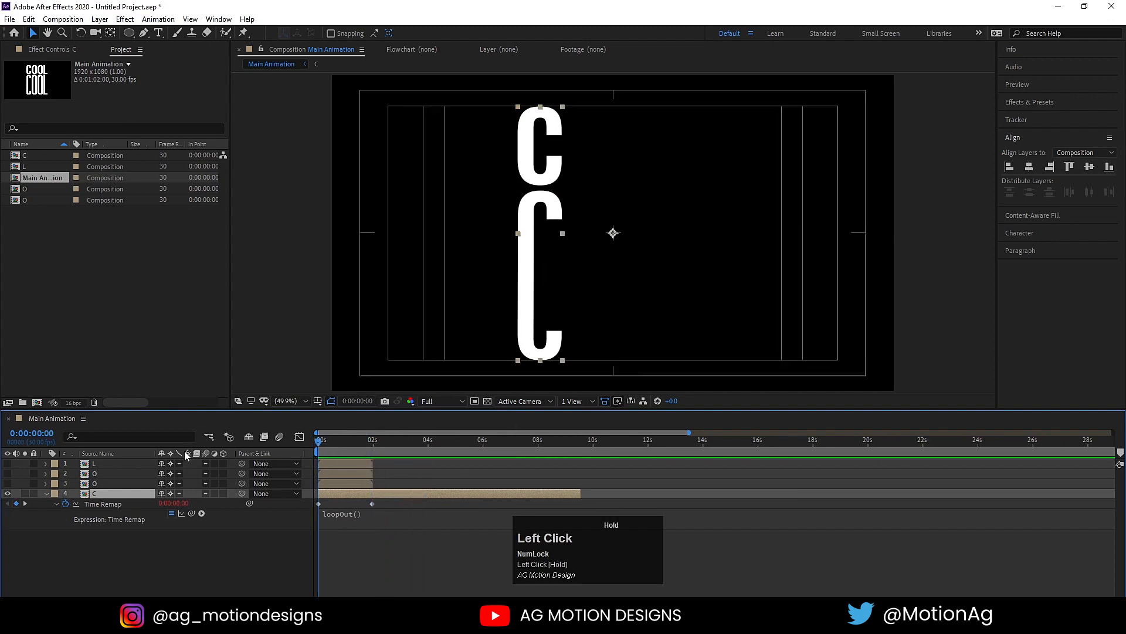
- Show the L layer and both O layers again and hide the C layer
{"action": "left_click_drag", "start_coordinate": [9, 490], "coordinate": [9, 454]}
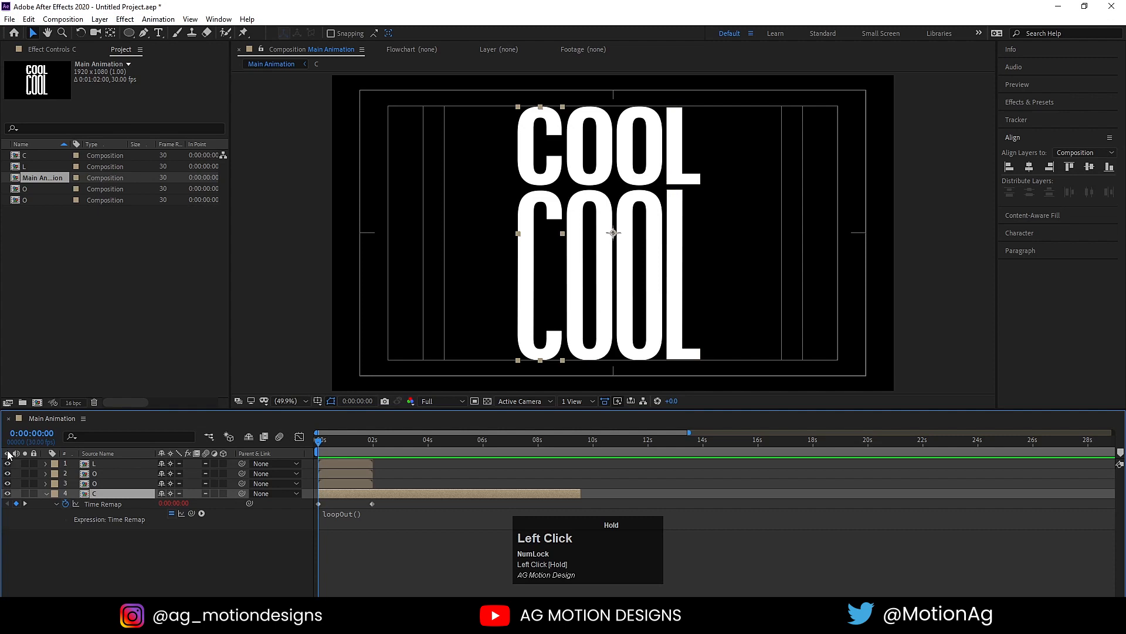
{"action": "left_click", "coordinate": [7, 492]}
{"action": "left_click", "coordinate": [98, 484]}
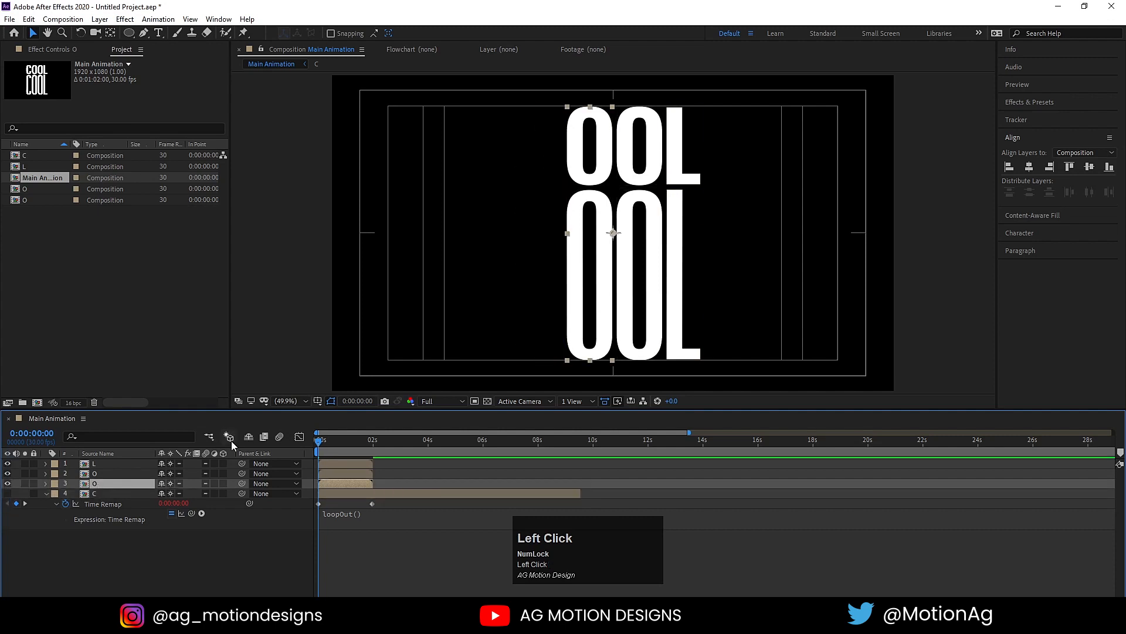
- Move to 0:00:01:29 and enable time remapping on both O layers and the L layer
{"action": "key", "text": "k"}
{"action": "right_click", "coordinate": [364, 481]}
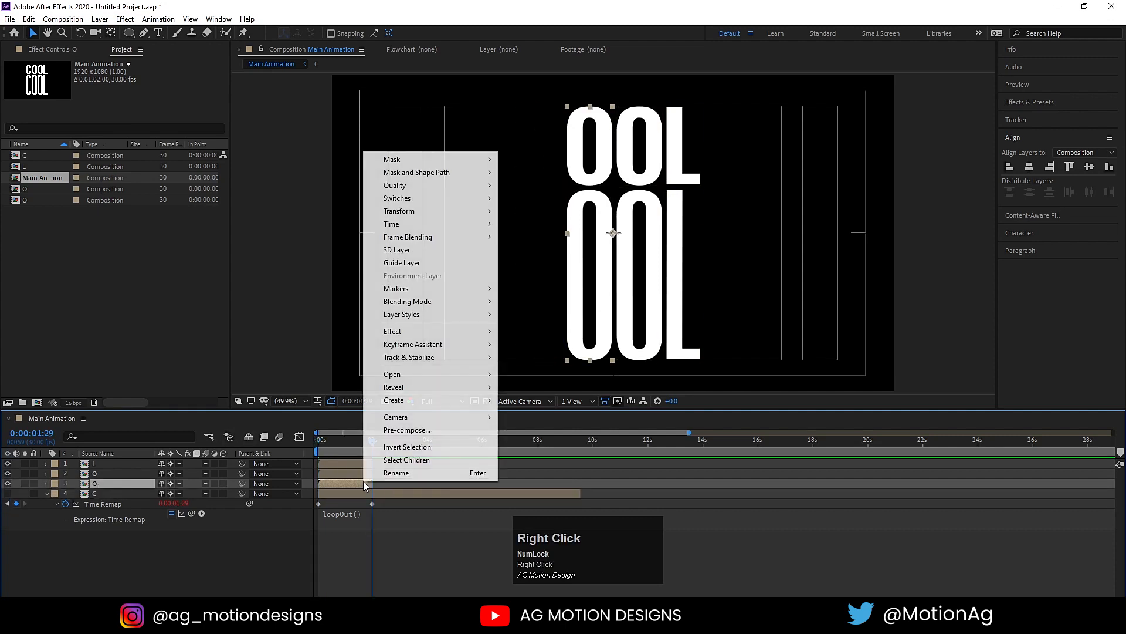
{"action": "mouse_move", "coordinate": [399, 223]}
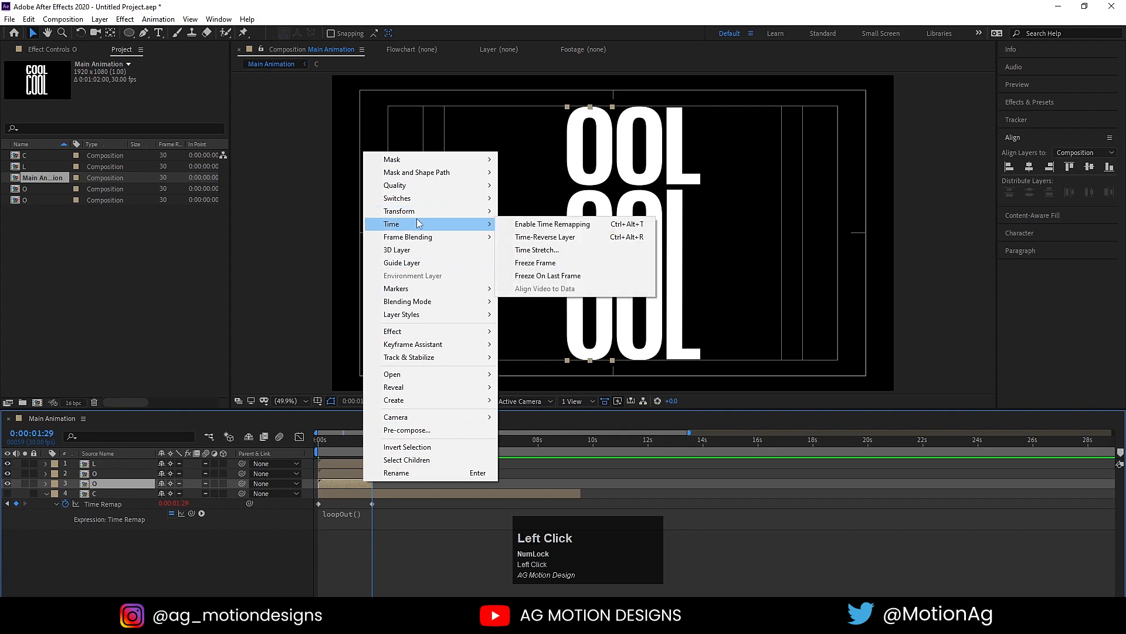
{"action": "left_click", "coordinate": [561, 224]}
{"action": "left_click", "coordinate": [329, 474]}
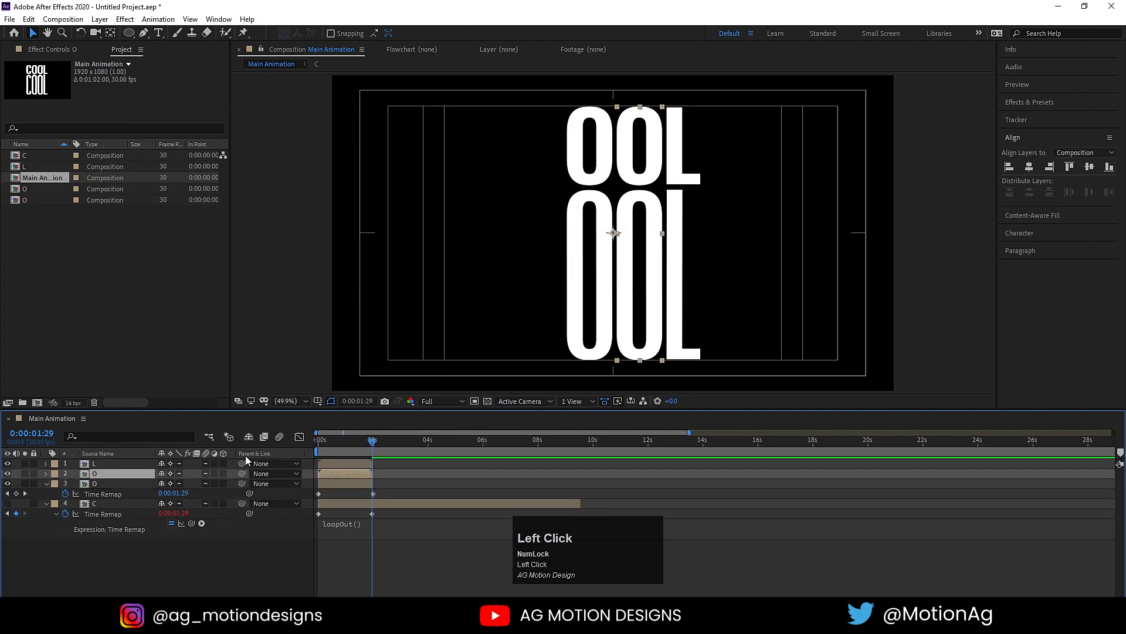
{"action": "right_click", "coordinate": [331, 474]}
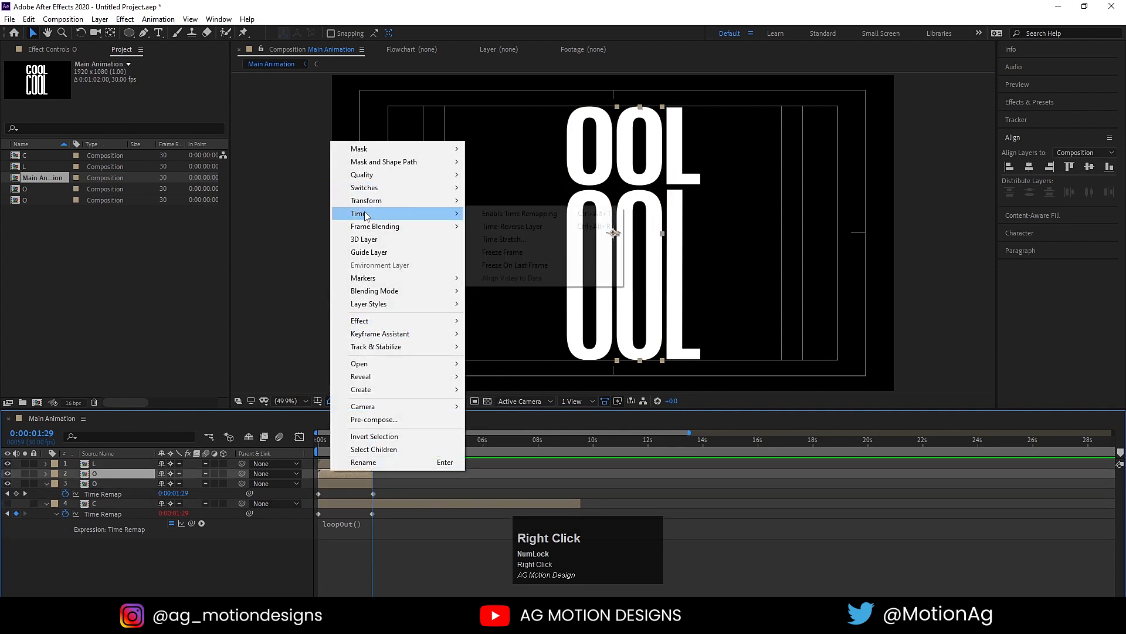
{"action": "left_click", "coordinate": [528, 213]}
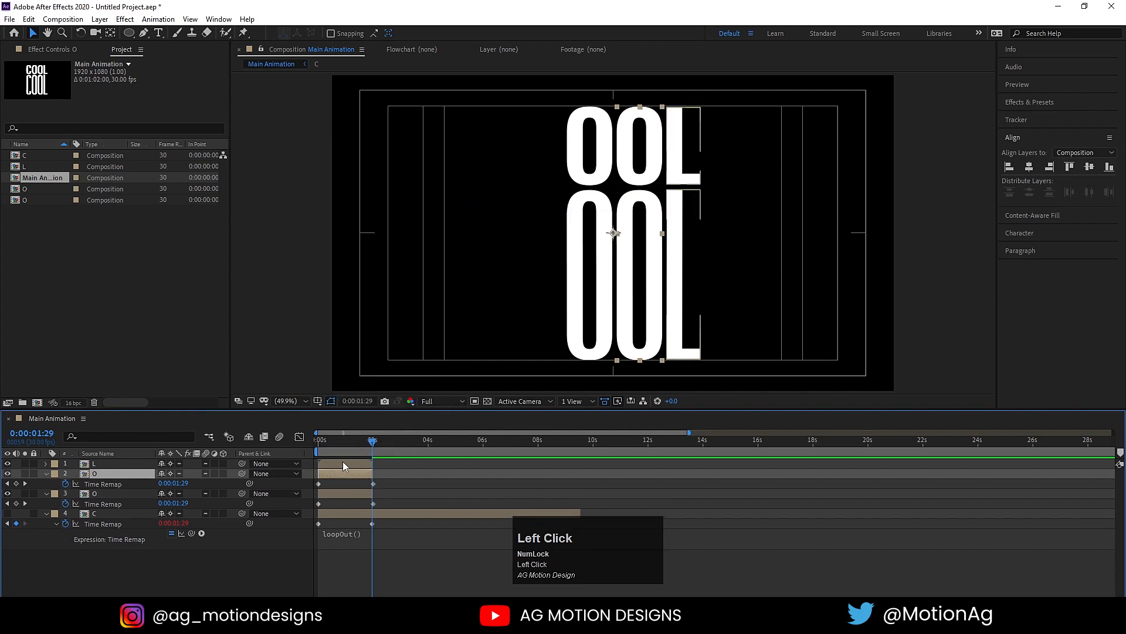
{"action": "left_click", "coordinate": [342, 463]}
{"action": "right_click", "coordinate": [343, 464]}
{"action": "mouse_move", "coordinate": [376, 204]}
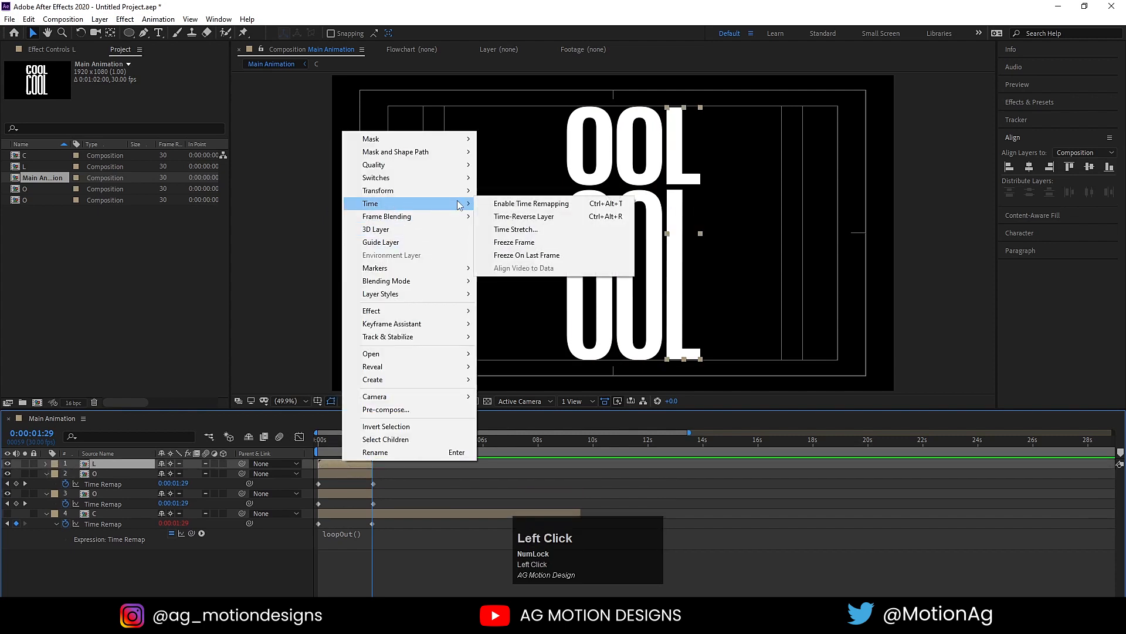
{"action": "left_click", "coordinate": [581, 204]}
- Add Time Remap keyframes at 0:00:01:29 to the L and both O layers and delete their keyframes at 0:00:02:00
{"action": "key", "text": "equal"}
{"action": "key", "text": "equal"}
{"action": "key", "text": "equal"}
{"action": "key", "text": "equal"}
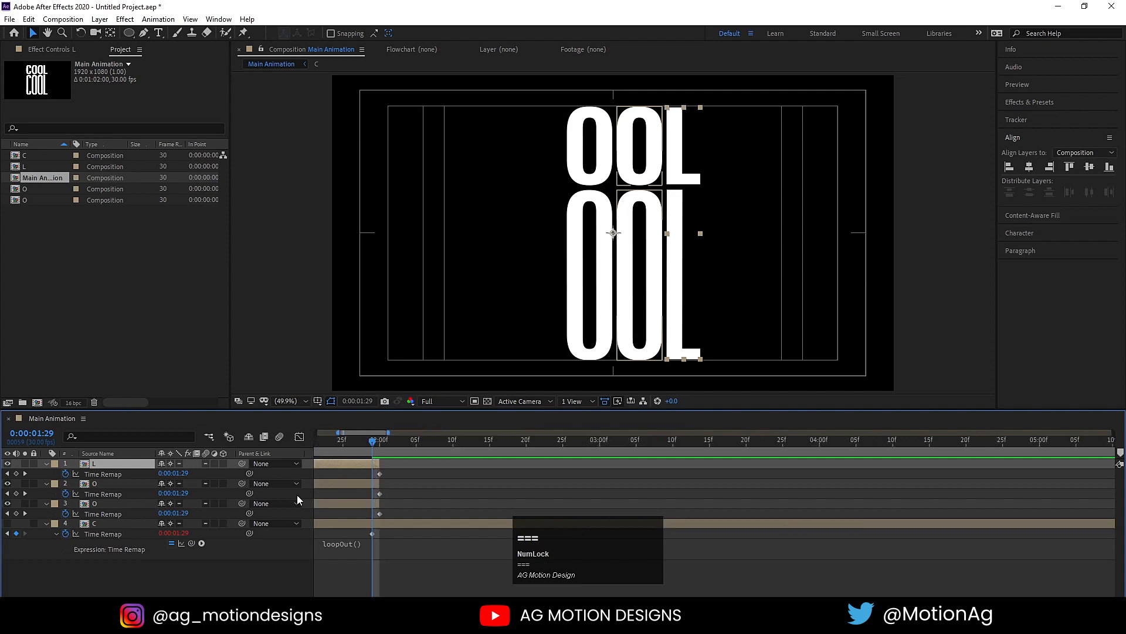
{"action": "left_click_drag", "start_coordinate": [17, 474], "coordinate": [16, 517]}
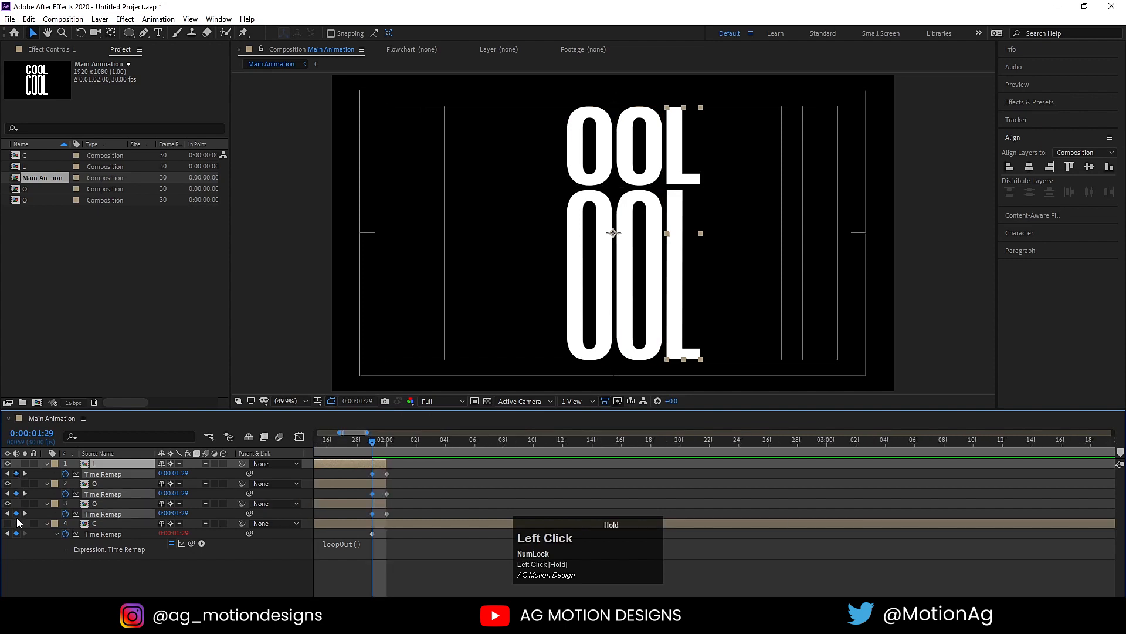
{"action": "left_click_drag", "start_coordinate": [380, 476], "coordinate": [401, 524]}
{"action": "key", "text": "Delete"}
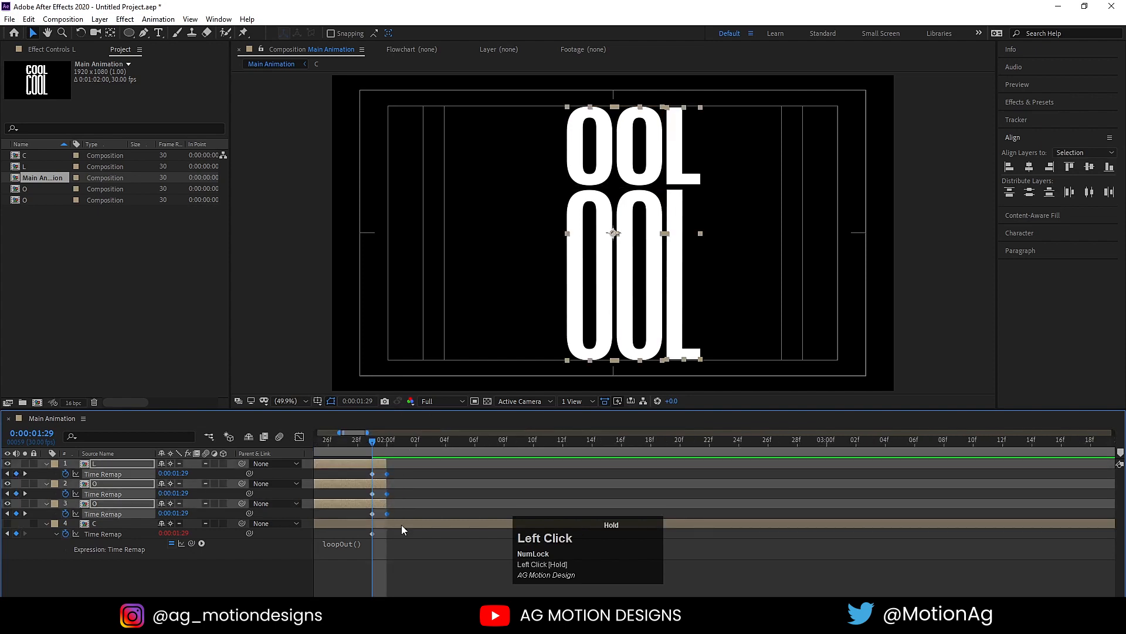
- Extend the ends of the L and both O layers to about 9.6 seconds
{"action": "key", "text": "minus"}
{"action": "key", "text": "minus"}
{"action": "key", "text": "minus"}
{"action": "key", "text": "minus"}
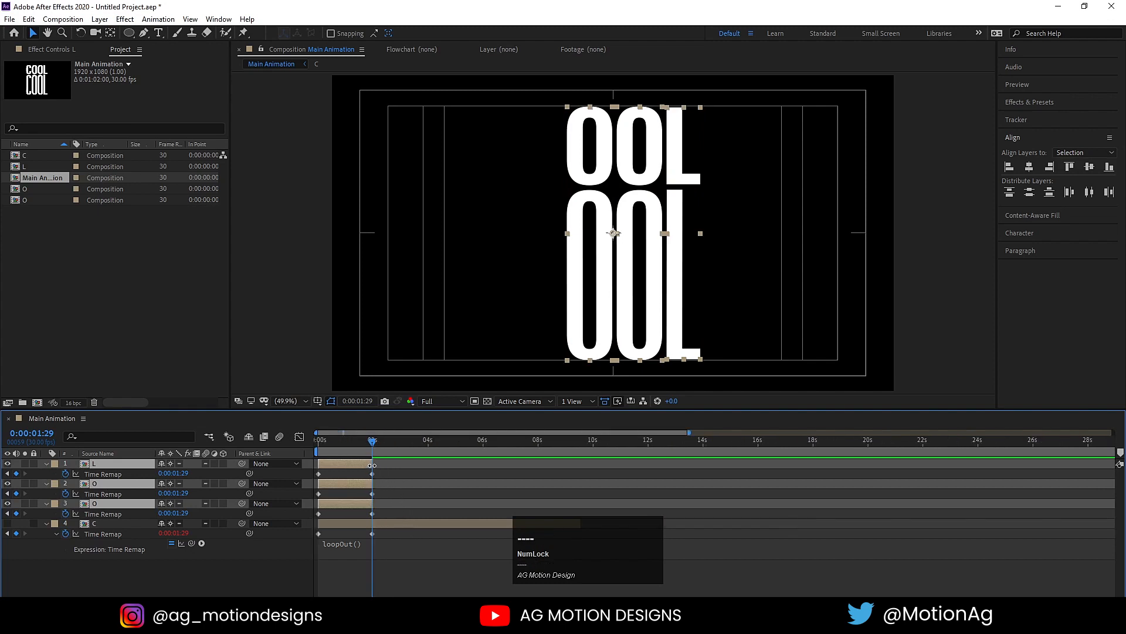
{"action": "left_click_drag", "start_coordinate": [373, 464], "coordinate": [582, 455]}
- Copy the C layer's loopOut() expression to the Time Remap property of both O layers and the L layer
{"action": "left_click", "coordinate": [356, 544]}
{"action": "key", "text": "ctrl+c"}
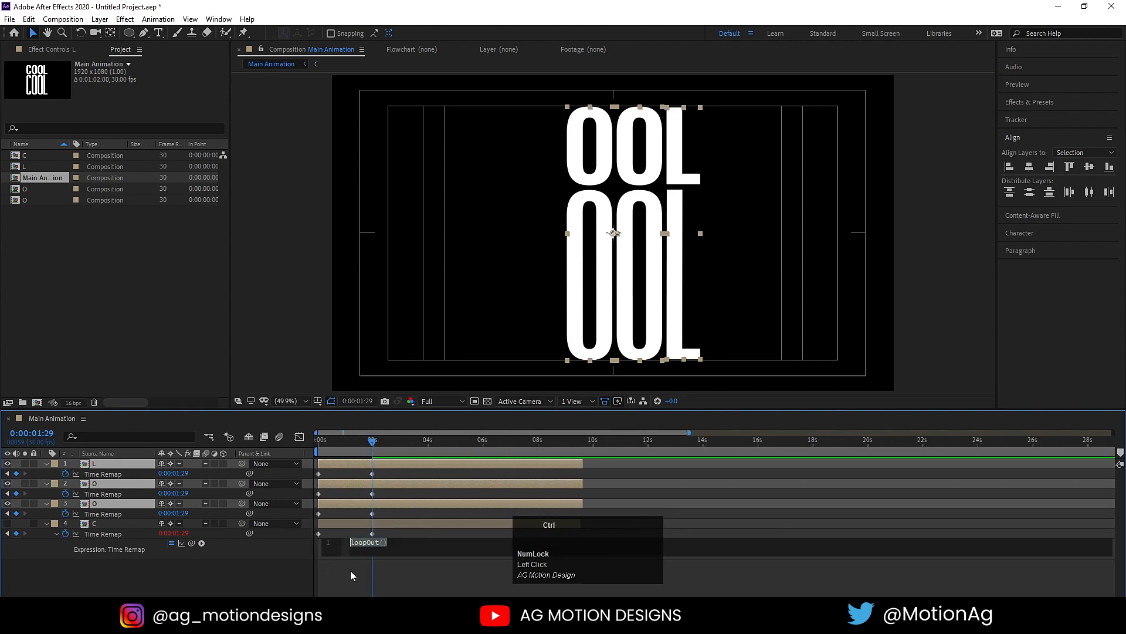
{"action": "left_click", "coordinate": [234, 583]}
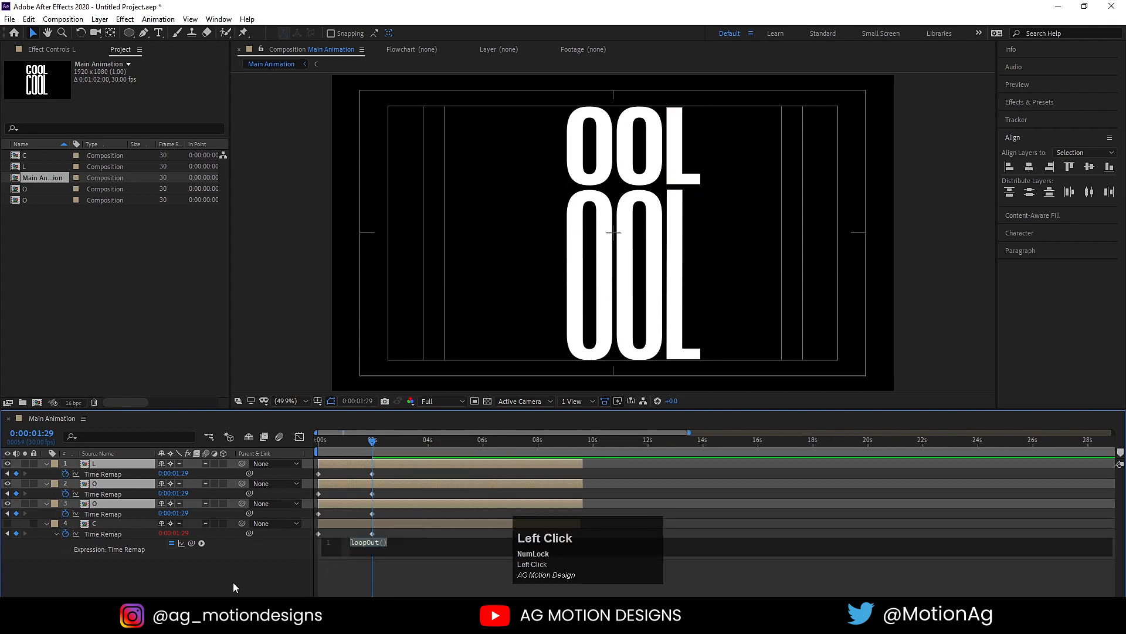
{"action": "left_click", "coordinate": [106, 502]}
{"action": "left_click", "coordinate": [65, 513], "text": "alt"}
{"action": "key", "text": "ctrl+v"}
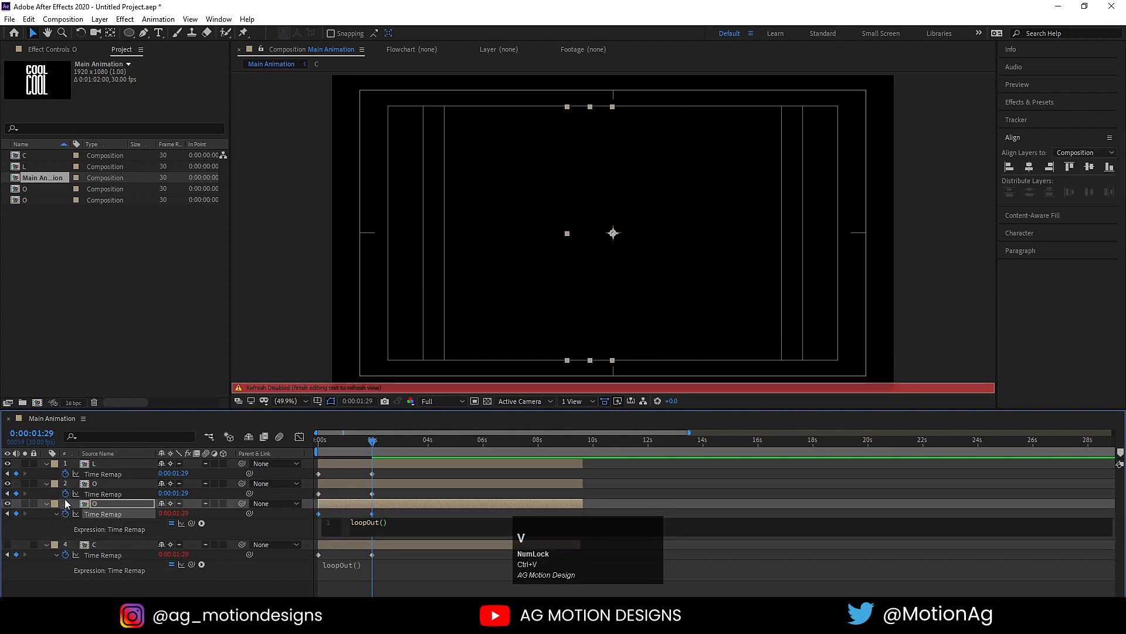
{"action": "left_click", "coordinate": [65, 494], "text": "alt"}
{"action": "key", "text": "ctrl+v"}
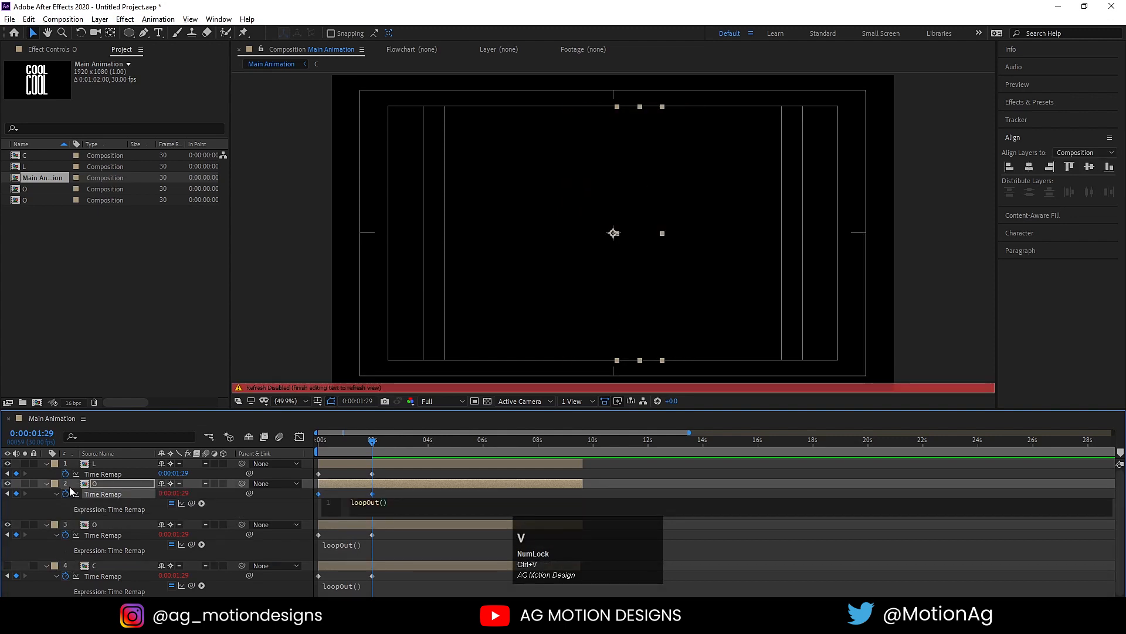
{"action": "left_click", "coordinate": [65, 473], "text": "alt"}
{"action": "key", "text": "ctrl+v"}
{"action": "left_click", "coordinate": [338, 469]}
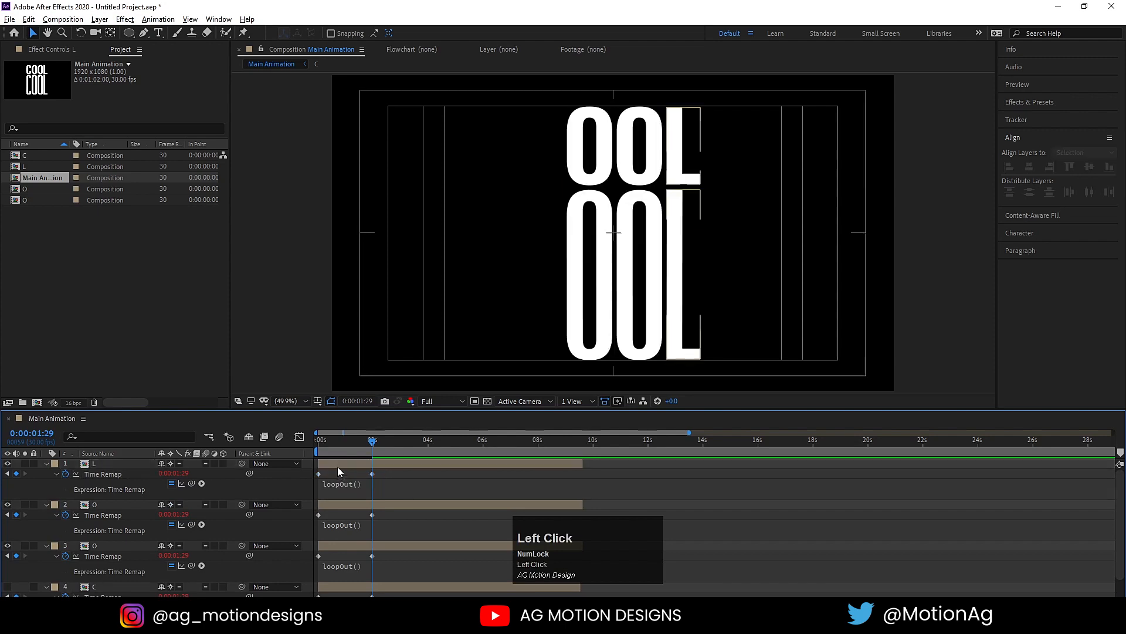
- Make the C layer visible again and preview the loop of all four letters
{"action": "key", "text": "space"}
{"action": "scroll", "coordinate": [45, 555], "scroll_direction": "down", "scroll_amount": 1}
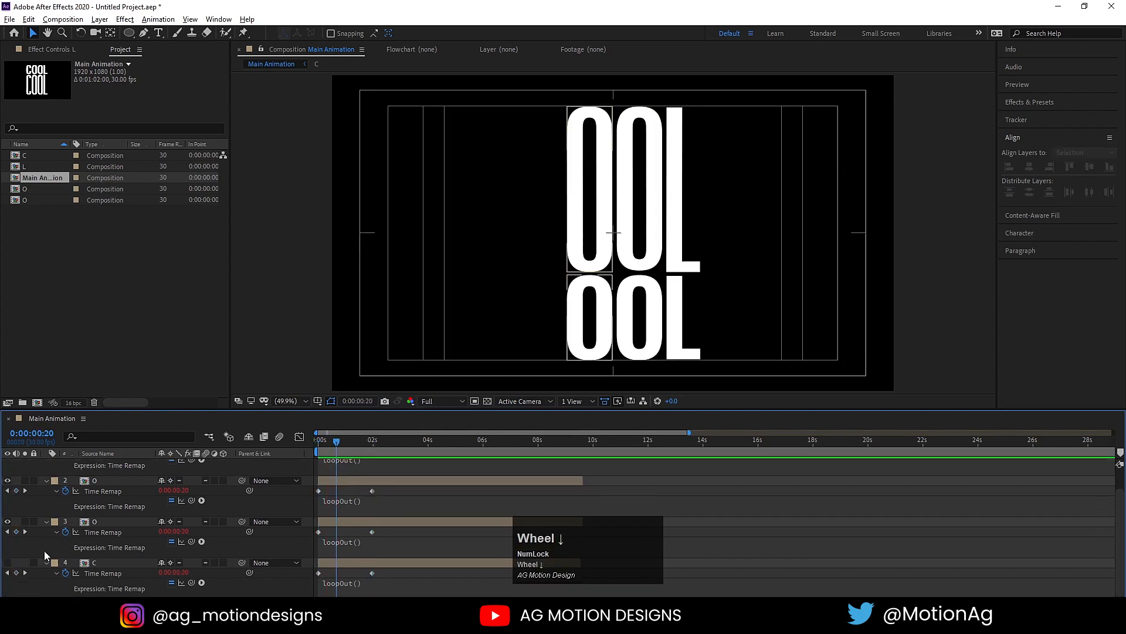
{"action": "key", "text": "space"}
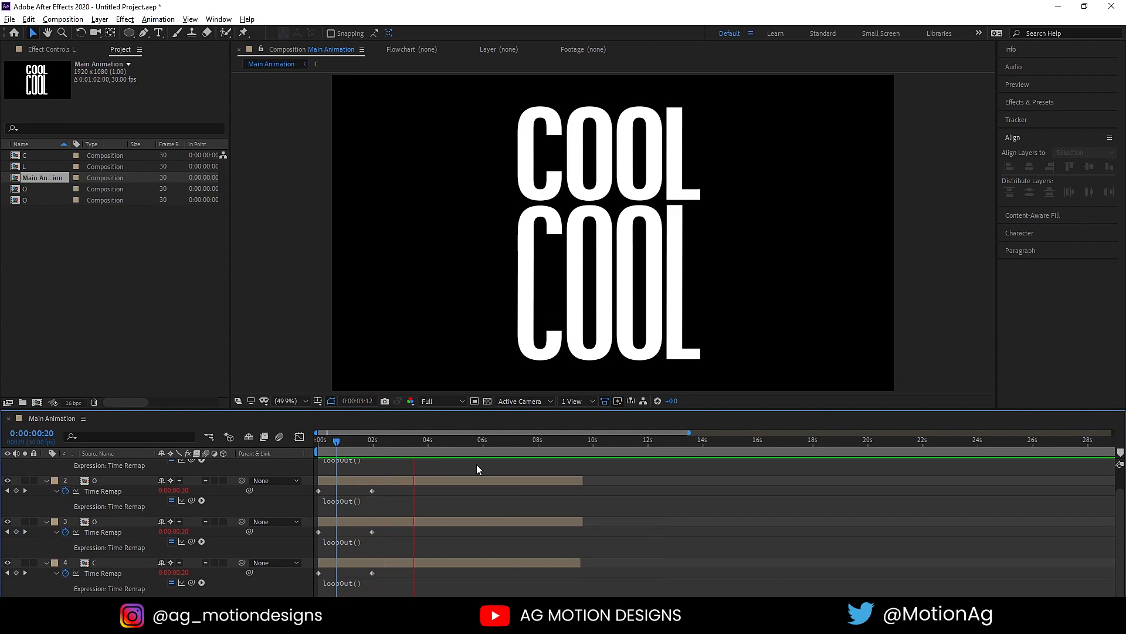
{"action": "key", "text": "space"}
- Extend all four letter layers to the end of the composition, collapse their properties and return to 0:00:00:00
{"action": "key", "text": "ctrl+a"}
{"action": "left_click_drag", "start_coordinate": [583, 481], "coordinate": [931, 460]}
{"action": "scroll", "coordinate": [390, 462], "scroll_direction": "up", "scroll_amount": 1}
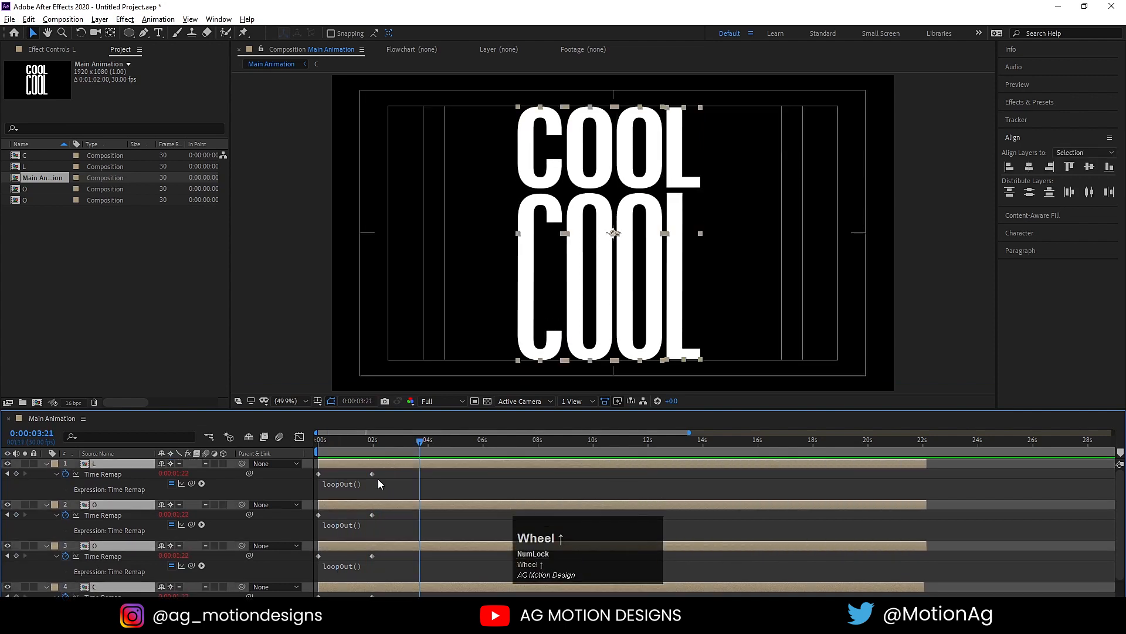
{"action": "left_click", "coordinate": [379, 475]}
{"action": "key", "text": "u"}
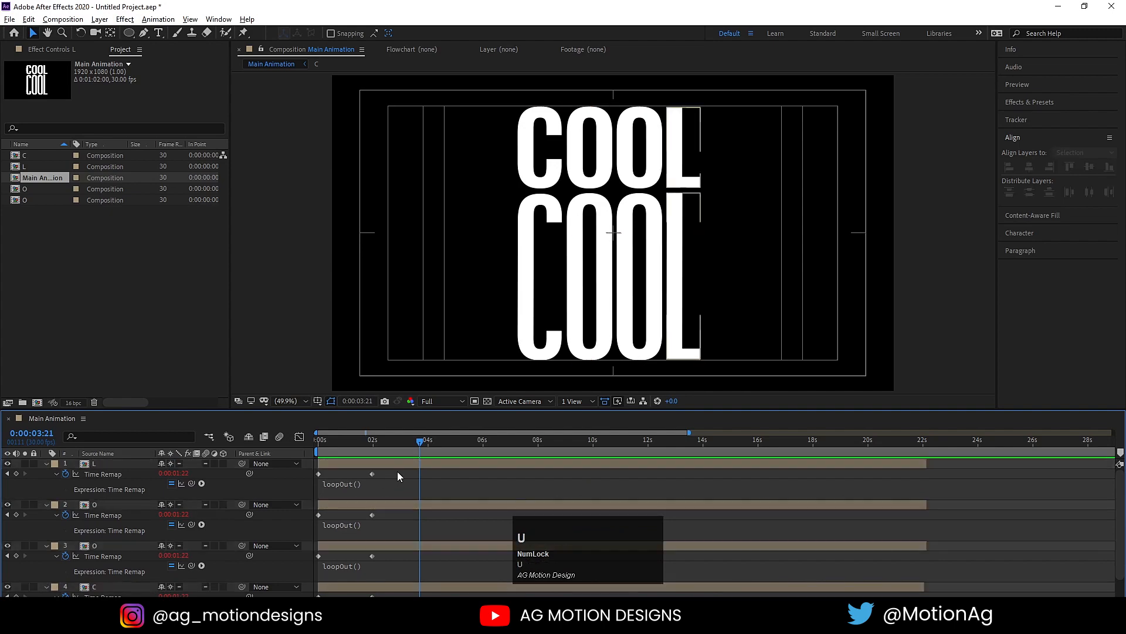
{"action": "key", "text": "minus"}
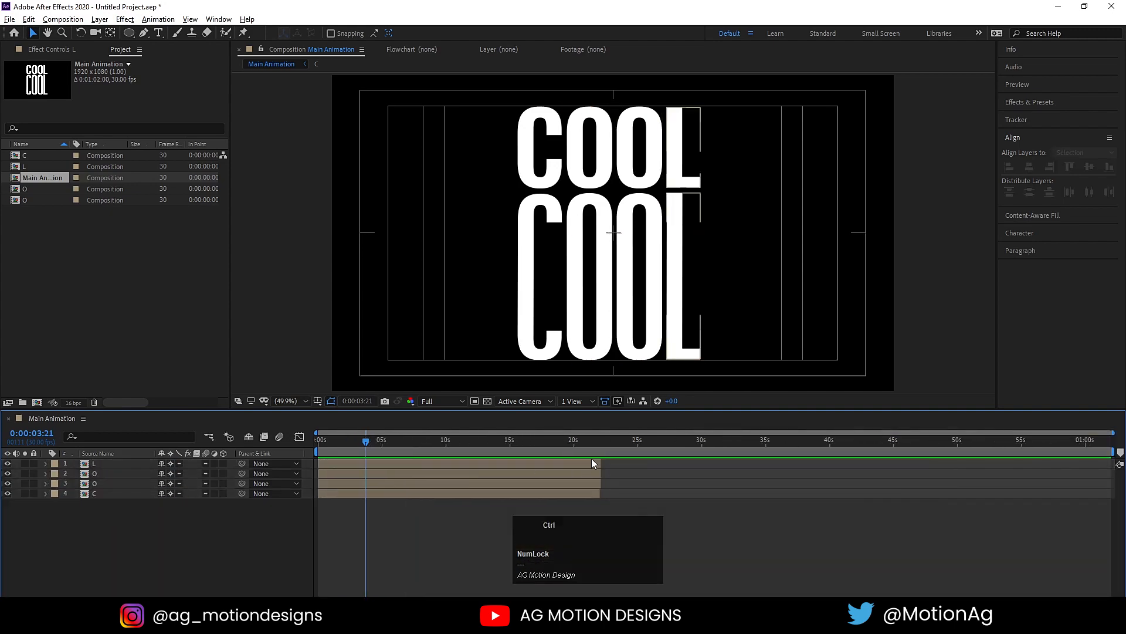
{"action": "key", "text": "ctrl+a"}
{"action": "left_click_drag", "start_coordinate": [604, 461], "coordinate": [1114, 469]}
{"action": "left_click", "coordinate": [209, 559]}
{"action": "left_click_drag", "start_coordinate": [360, 446], "coordinate": [286, 444]}
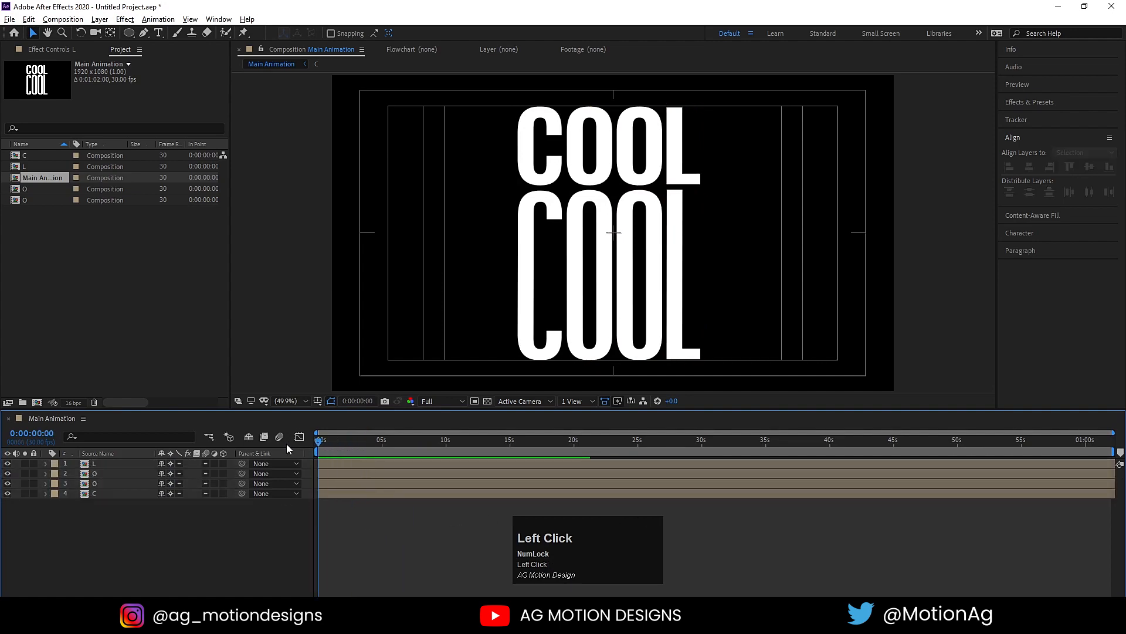
- Stagger the two O layers and the L layer so each starts about 7 frames after the preceding letter
{"action": "key", "text": "equal"}
{"action": "key", "text": "equal"}
{"action": "left_click", "coordinate": [333, 487]}
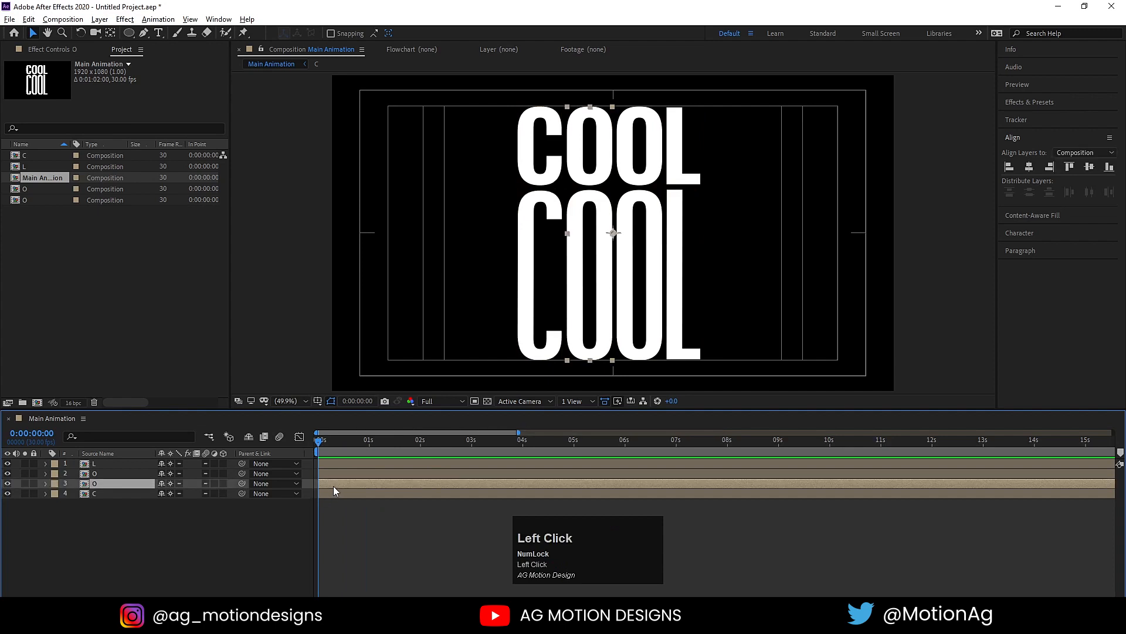
{"action": "left_click_drag", "start_coordinate": [333, 486], "coordinate": [345, 464]}
- Shift all four staggered layers earlier together so that the L layer starts at 0:00:00:00
{"action": "key", "text": "ctrl+a"}
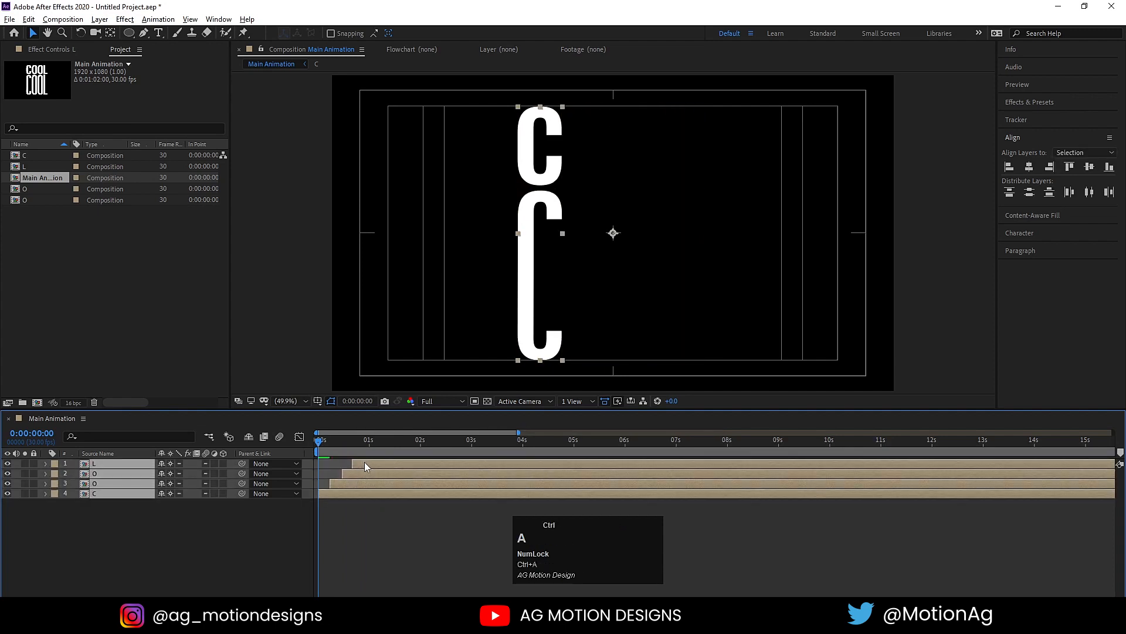
{"action": "left_click", "coordinate": [361, 516]}
{"action": "key", "text": "equal"}
{"action": "left_click_drag", "start_coordinate": [403, 465], "coordinate": [339, 463]}
{"action": "key", "text": "ctrl+a"}
- Preview the staggered letter loop and return the current time to 0:00:00:00
{"action": "key", "text": "space"}
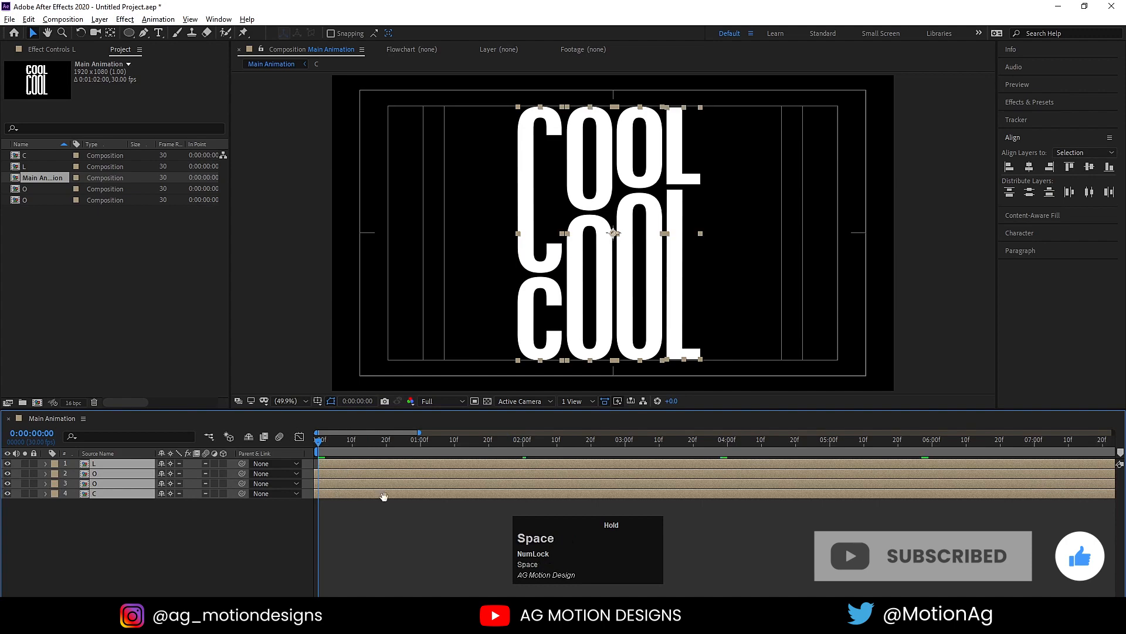
{"action": "key", "text": "minus"}
{"action": "key", "text": "minus"}
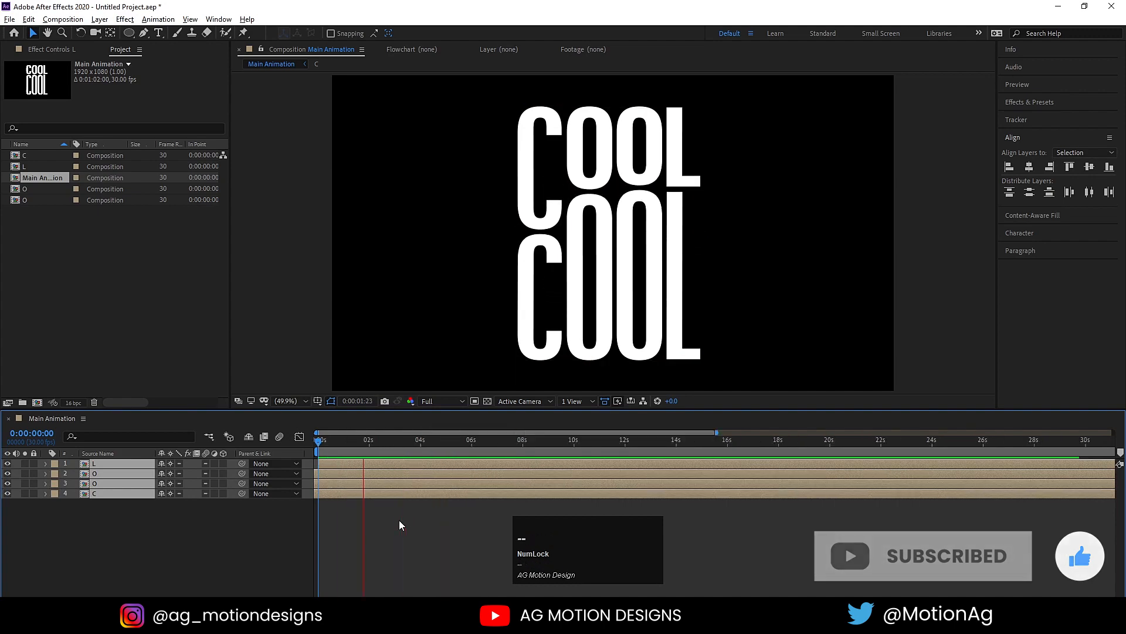
{"action": "key", "text": "space"}
{"action": "left_click", "coordinate": [234, 558]}
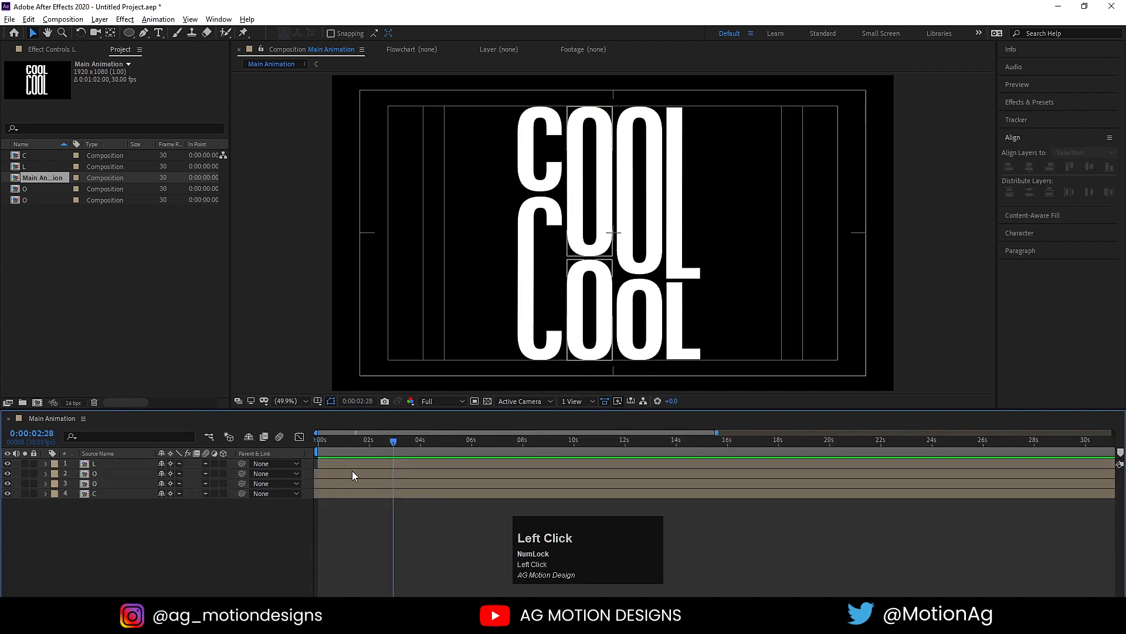
{"action": "left_click_drag", "start_coordinate": [341, 442], "coordinate": [262, 445]}
- Pre-compose all four letter layers as "Cool text" and enable Collapse Transformations on the new layer
{"action": "key", "text": "ctrl+a"}
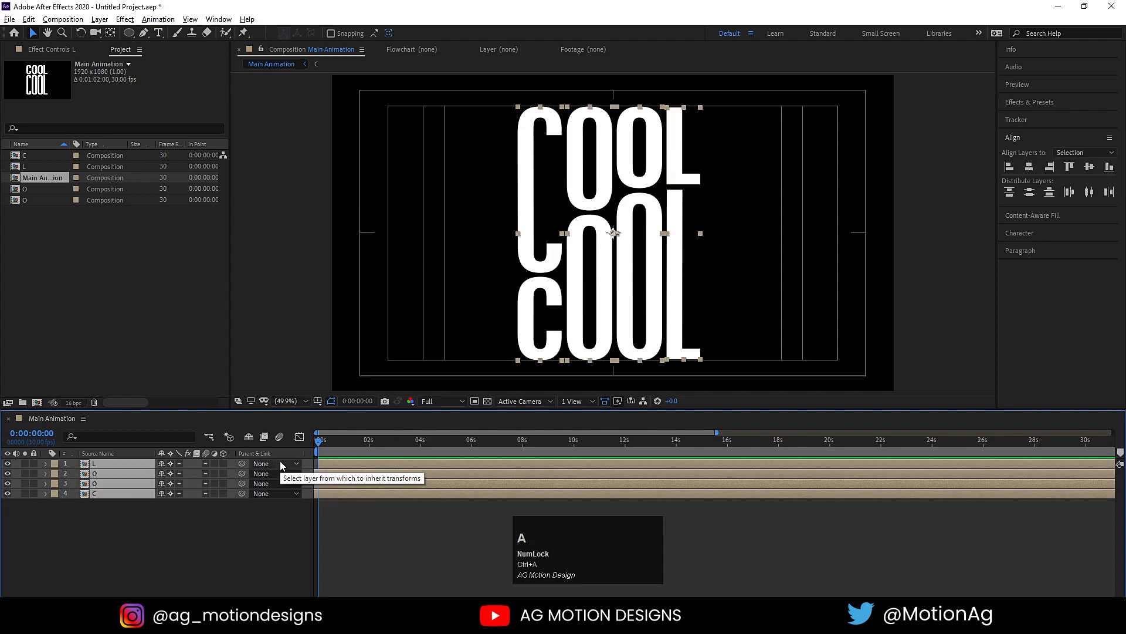
{"action": "key", "text": "ctrl+shift+c"}
{"action": "type", "text": "Cool text"}
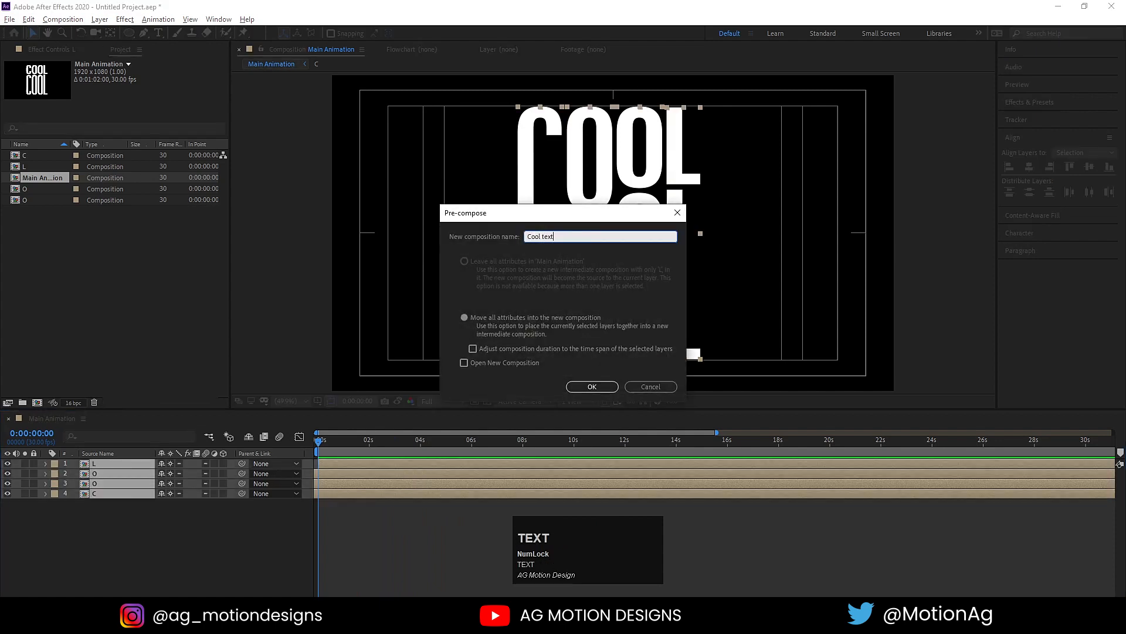
{"action": "key", "text": "Return"}
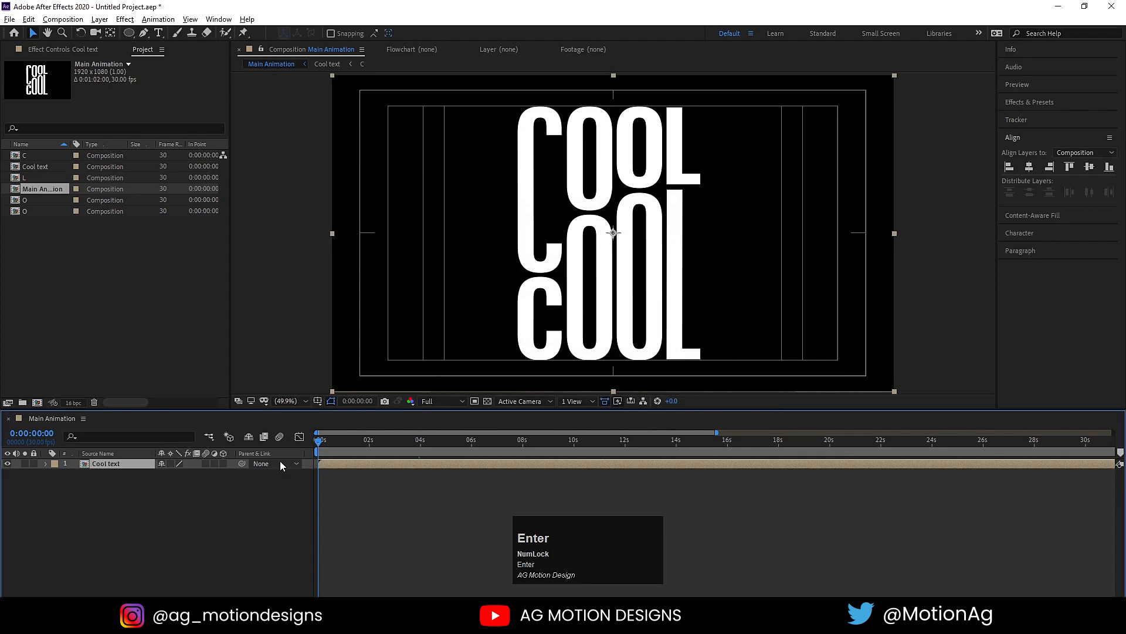
{"action": "left_click", "coordinate": [169, 464]}
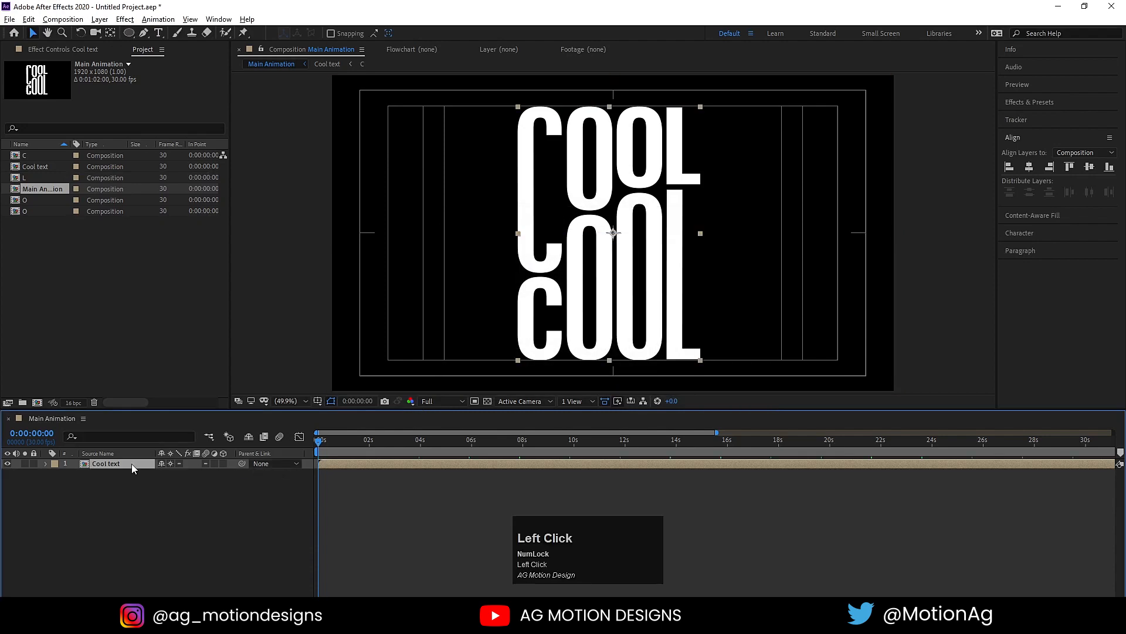
- Open the Cool text composition and reduce its width to 705 px in the composition settings
{"action": "double_click", "coordinate": [116, 464]}
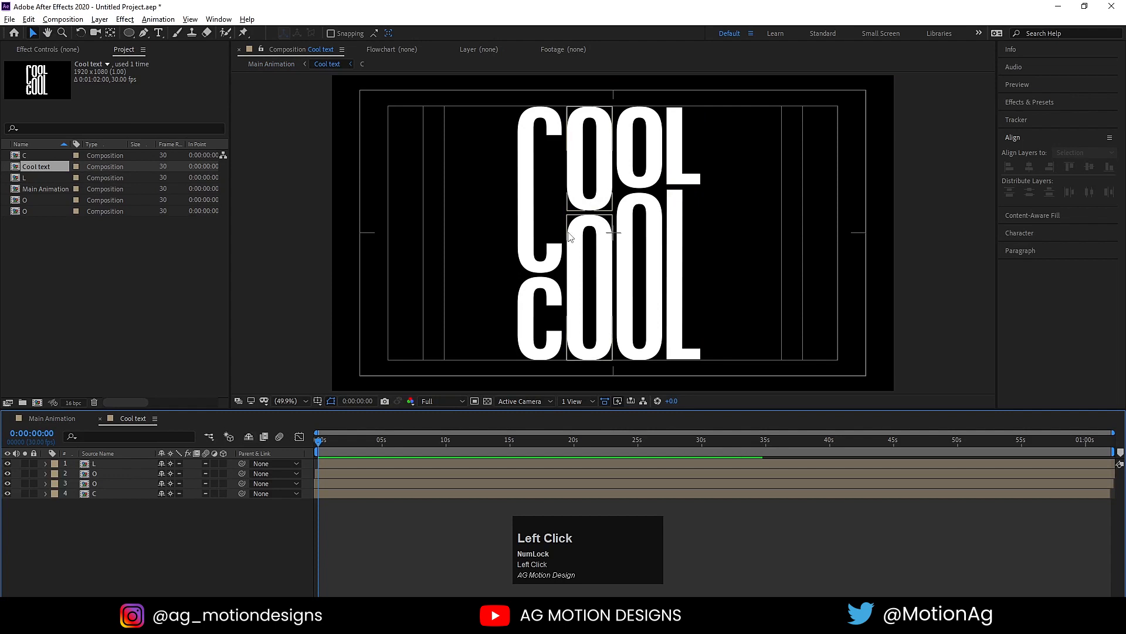
{"action": "key", "text": "ctrl+k"}
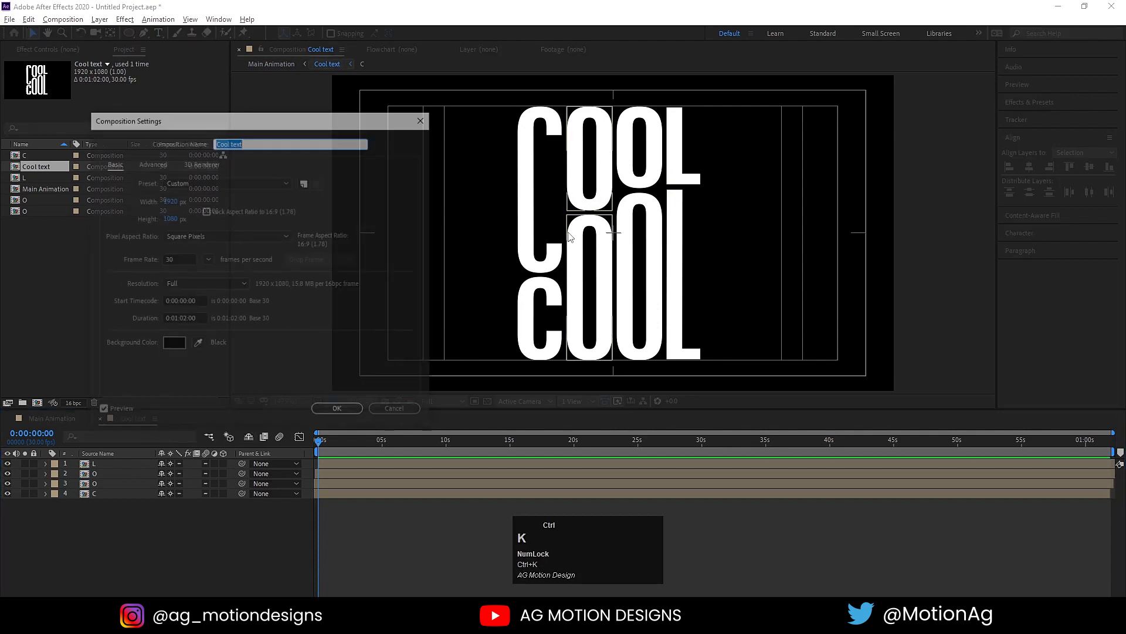
{"action": "left_click_drag", "start_coordinate": [304, 121], "coordinate": [839, 284]}
{"action": "left_click_drag", "start_coordinate": [849, 363], "coordinate": [731, 379]}
{"action": "left_click_drag", "start_coordinate": [851, 363], "coordinate": [642, 214]}
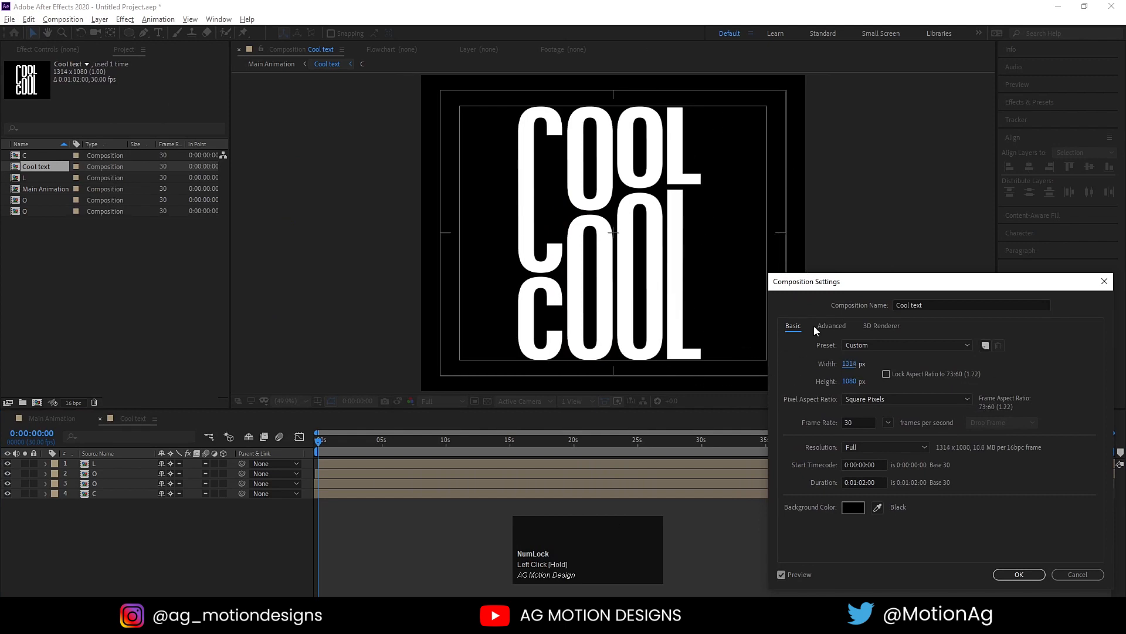
{"action": "left_click_drag", "start_coordinate": [849, 364], "coordinate": [722, 370]}
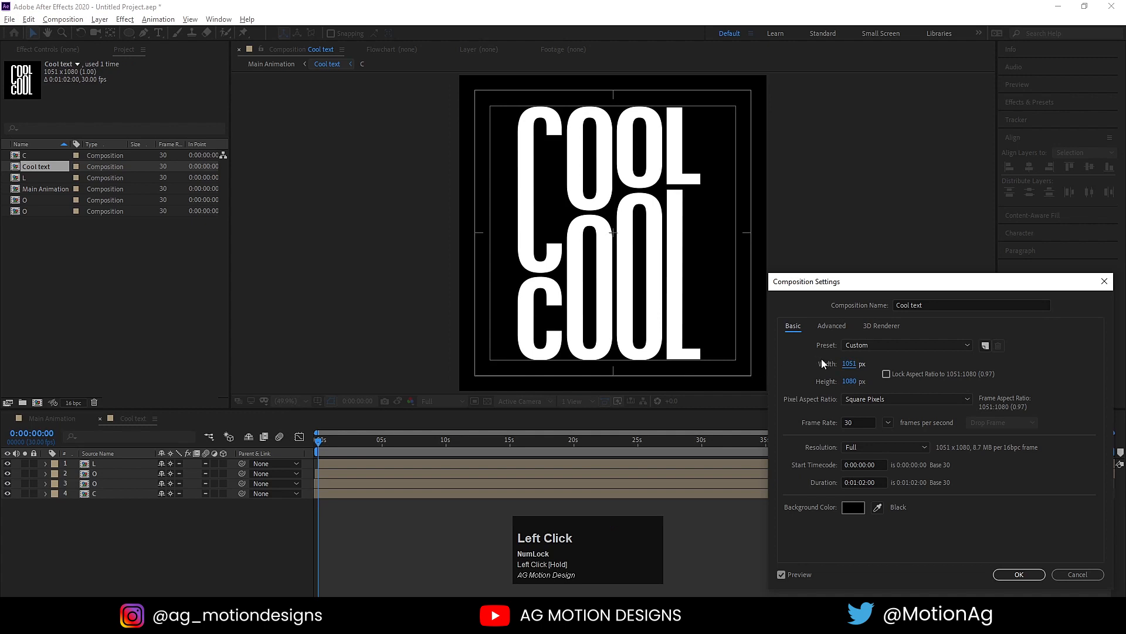
{"action": "left_click_drag", "start_coordinate": [852, 365], "coordinate": [812, 367]}
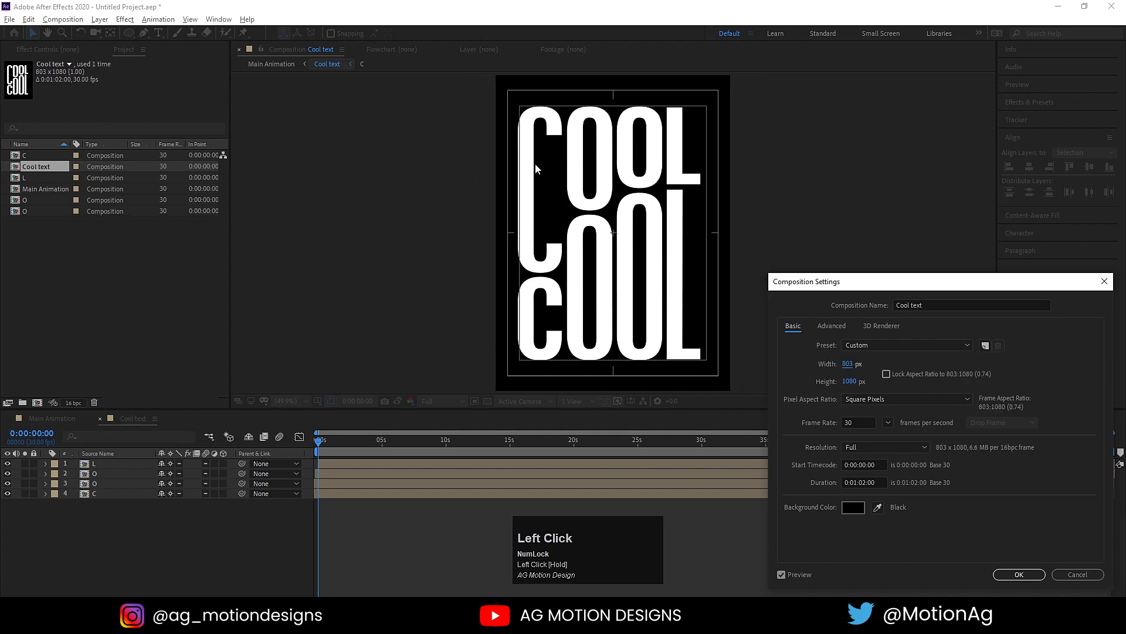
{"action": "left_click_drag", "start_coordinate": [844, 366], "coordinate": [820, 367]}
{"action": "left_click_drag", "start_coordinate": [845, 368], "coordinate": [757, 364]}
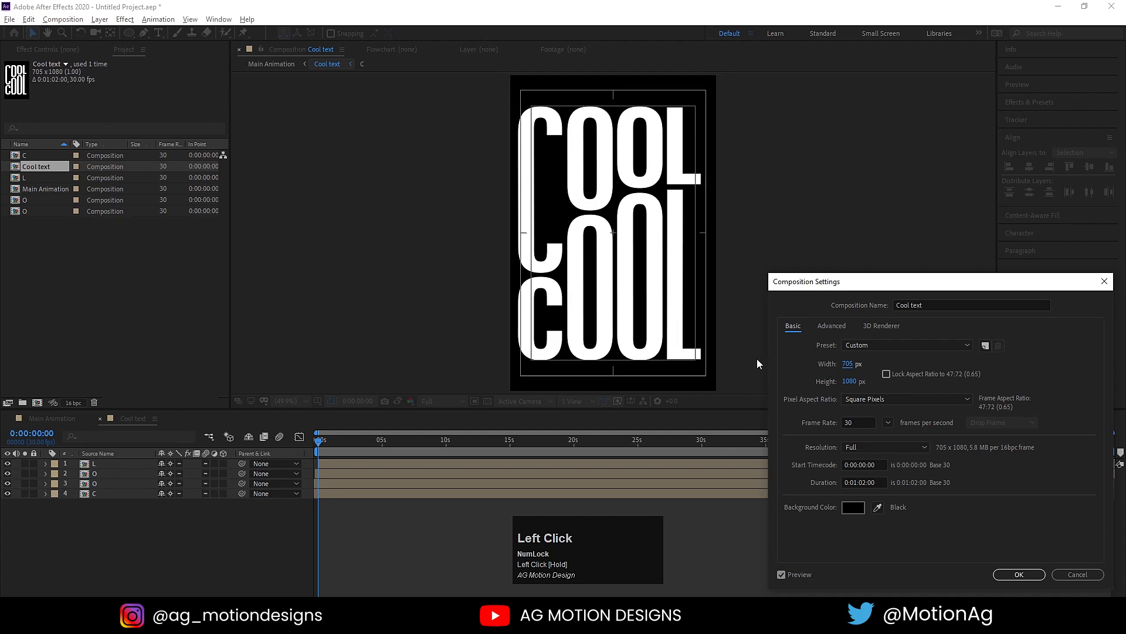
{"action": "left_click", "coordinate": [128, 488]}
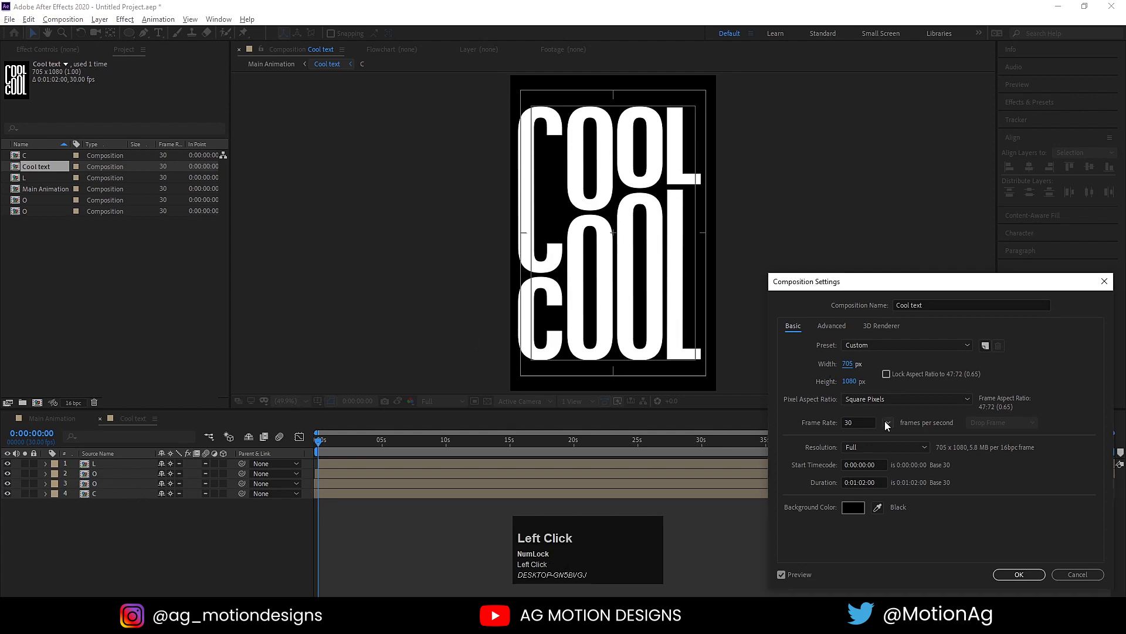
{"action": "left_click", "coordinate": [1019, 574]}
- Nudge all four letter layers together slightly to the right until the text is centred horizontally in the Cool text composition
{"action": "key", "text": "ctrl+a"}
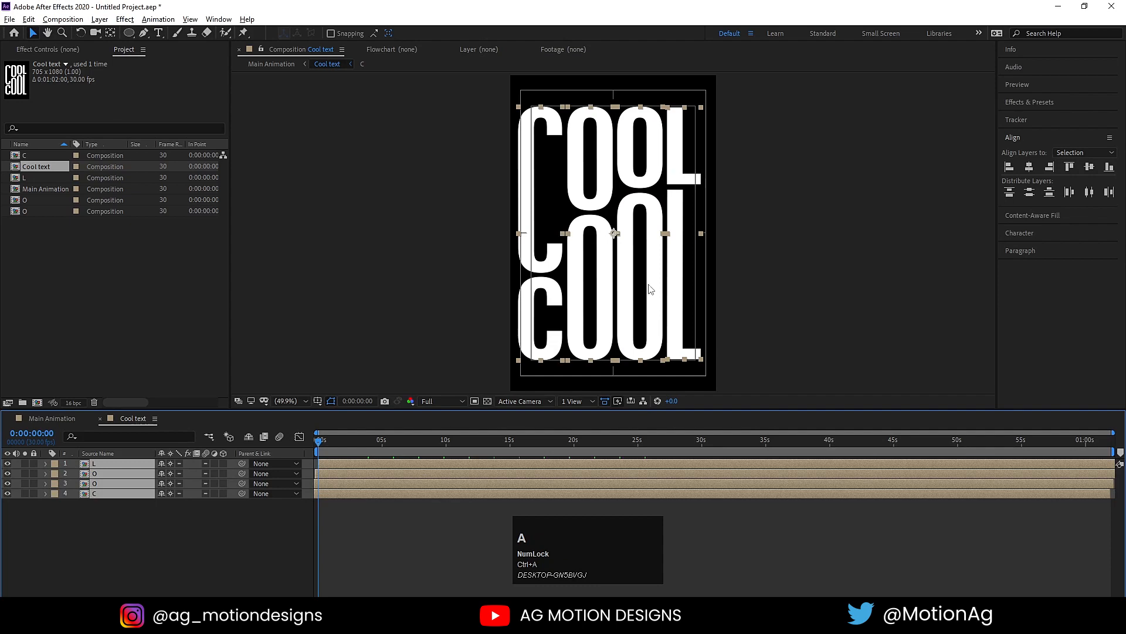
{"action": "key", "text": "Right"}
{"action": "key", "text": "Right"}
{"action": "key", "text": "Right"}
{"action": "key", "text": "Right"}
{"action": "key", "text": "Right"}
{"action": "key", "text": "Right"}
{"action": "key", "text": "Right"}
{"action": "key", "text": "Right"}
{"action": "key", "text": "Right"}
{"action": "key", "text": "Right"}
{"action": "key", "text": "Right"}
{"action": "key", "text": "Right"}
{"action": "key", "text": "Right"}
{"action": "key", "text": "Right"}
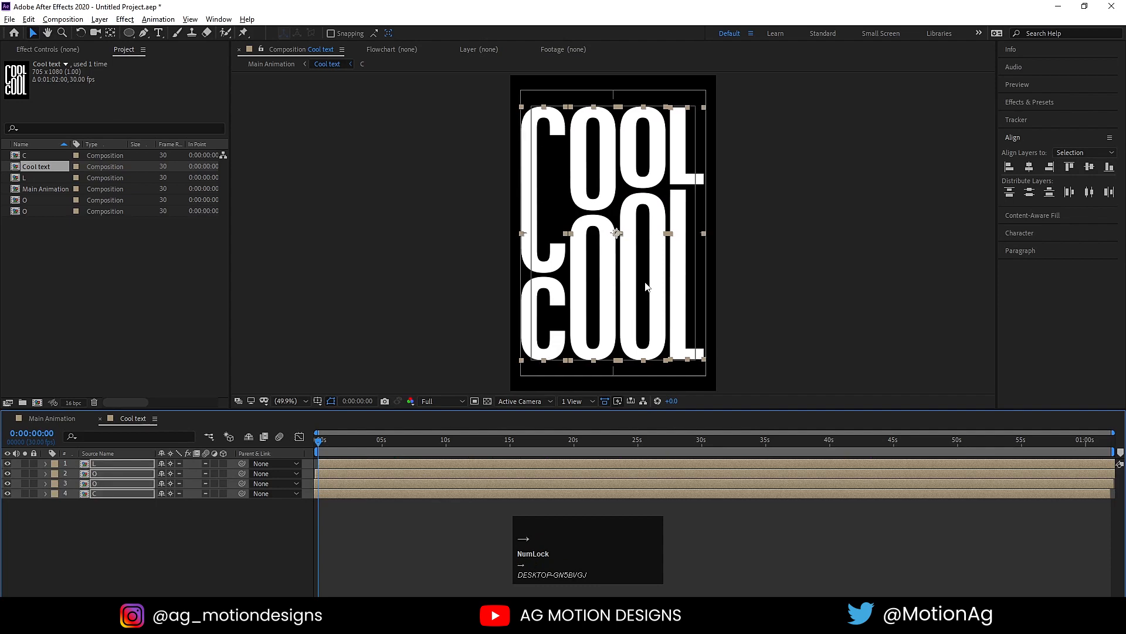
{"action": "key", "text": "Right"}
{"action": "key", "text": "Right"}
{"action": "key", "text": "Right"}
{"action": "key", "text": "Right"}
{"action": "key", "text": "Right"}
{"action": "key", "text": "Right"}
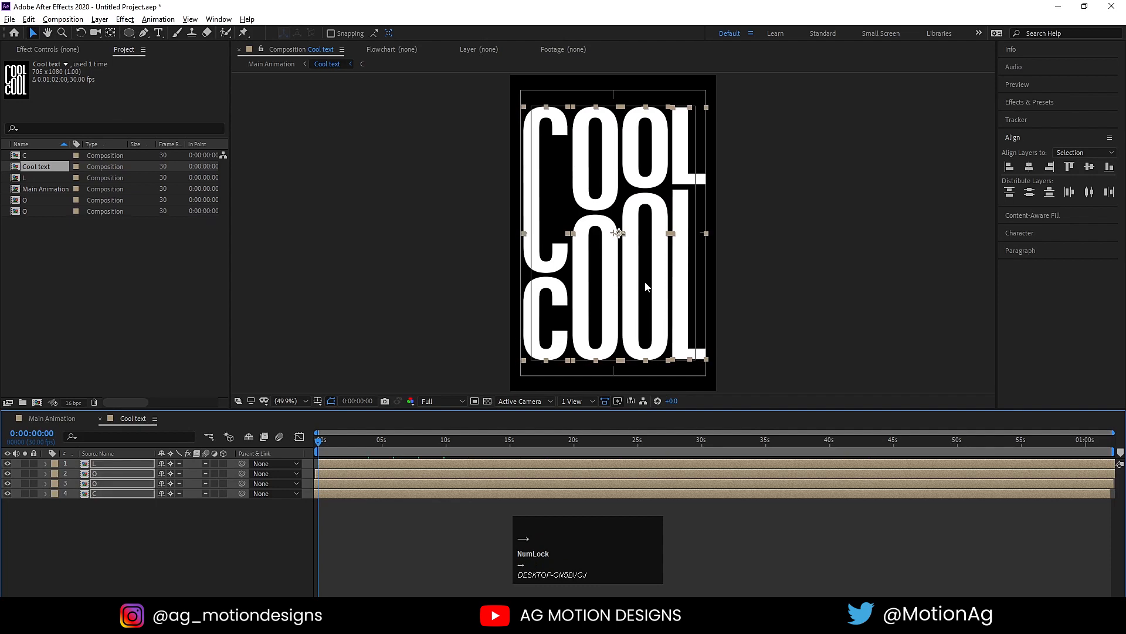
{"action": "key", "text": "Left"}
{"action": "key", "text": "Left"}
{"action": "key", "text": "Left"}
{"action": "key", "text": "Left"}
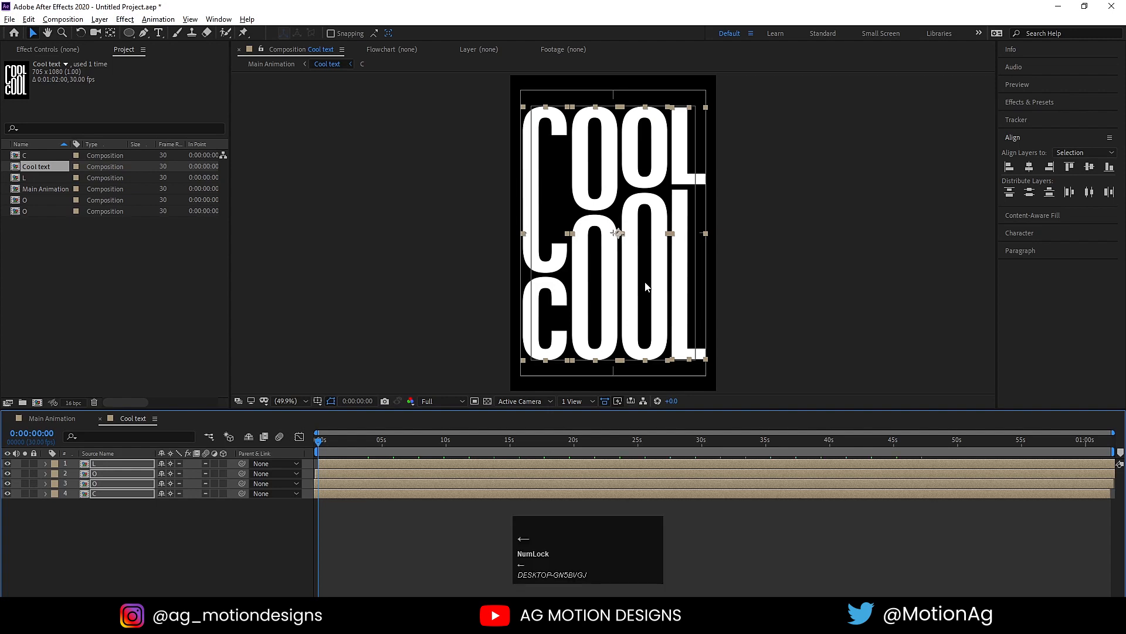
{"action": "left_click", "coordinate": [283, 551]}
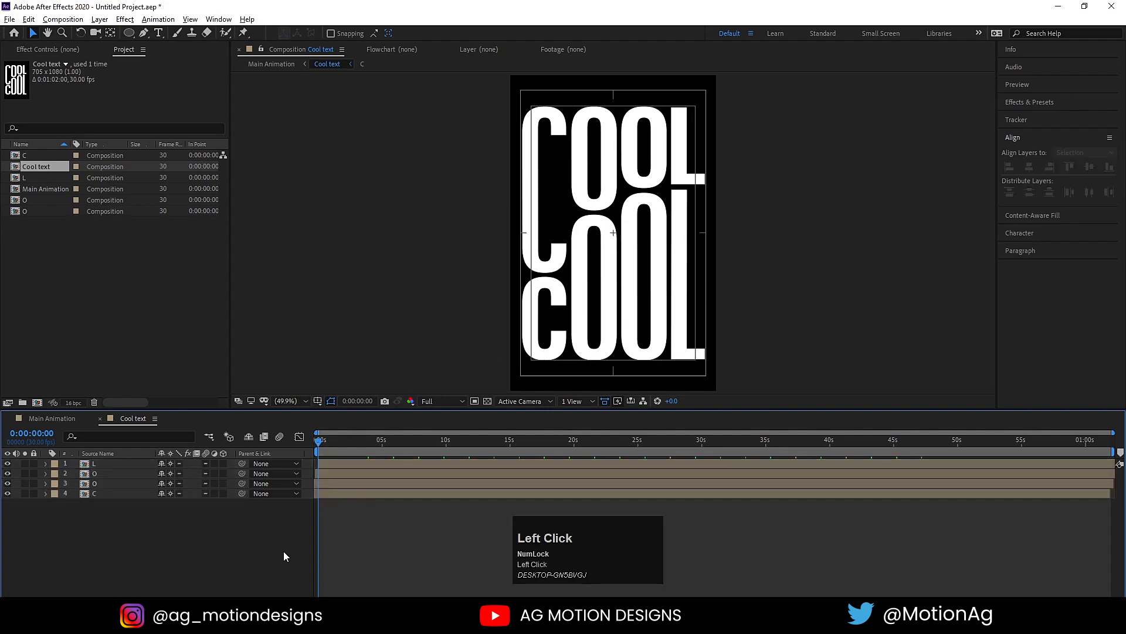
- Set the Cool text composition's height to 931 px and preview the letter animation
{"action": "key", "text": "ctrl+k"}
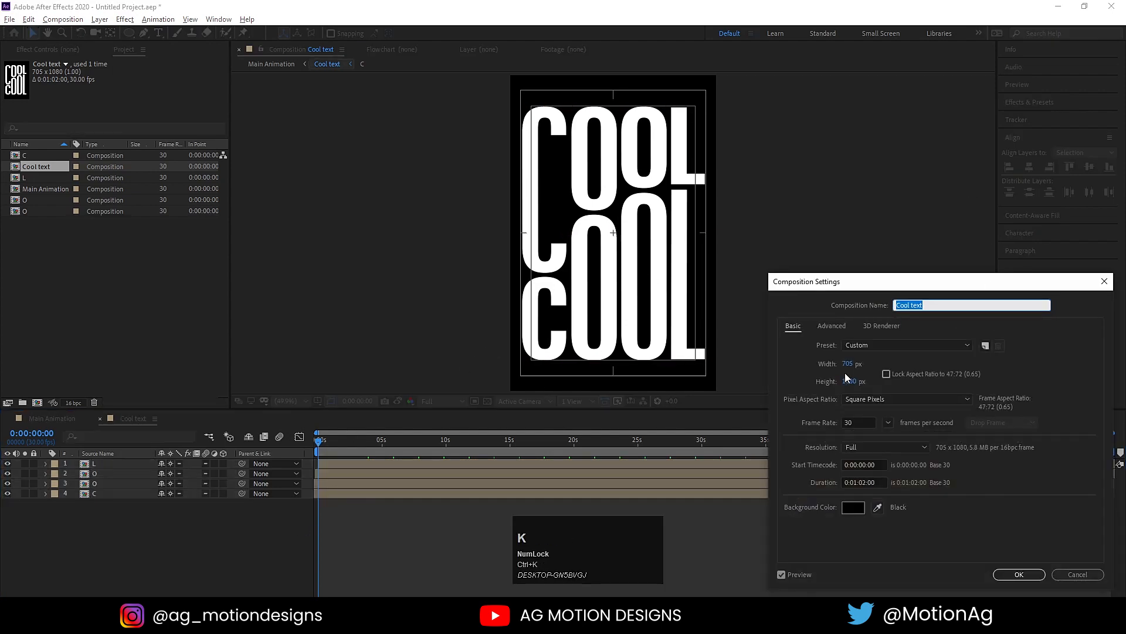
{"action": "left_click_drag", "start_coordinate": [847, 381], "coordinate": [798, 383]}
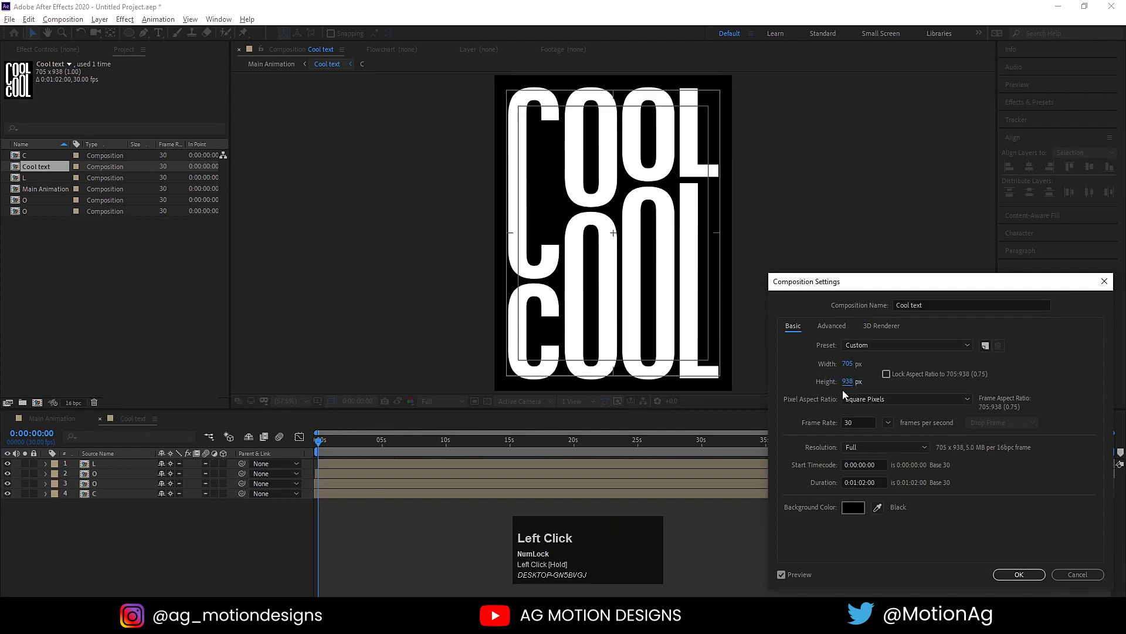
{"action": "left_click_drag", "start_coordinate": [848, 381], "coordinate": [845, 382]}
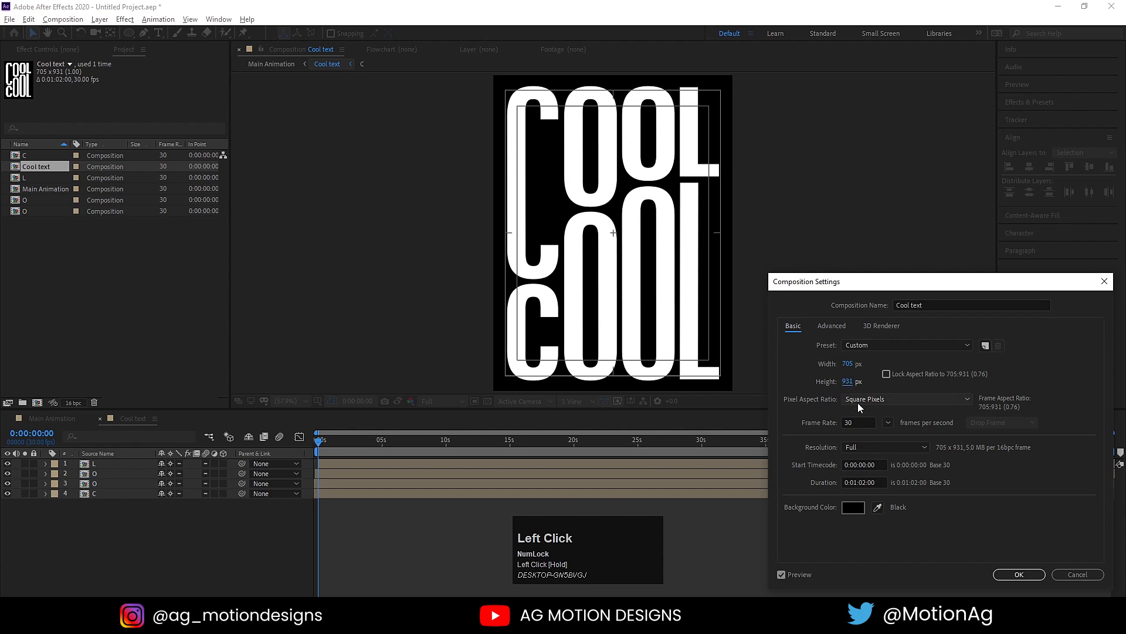
{"action": "left_click", "coordinate": [1019, 575]}
{"action": "key", "text": "space"}
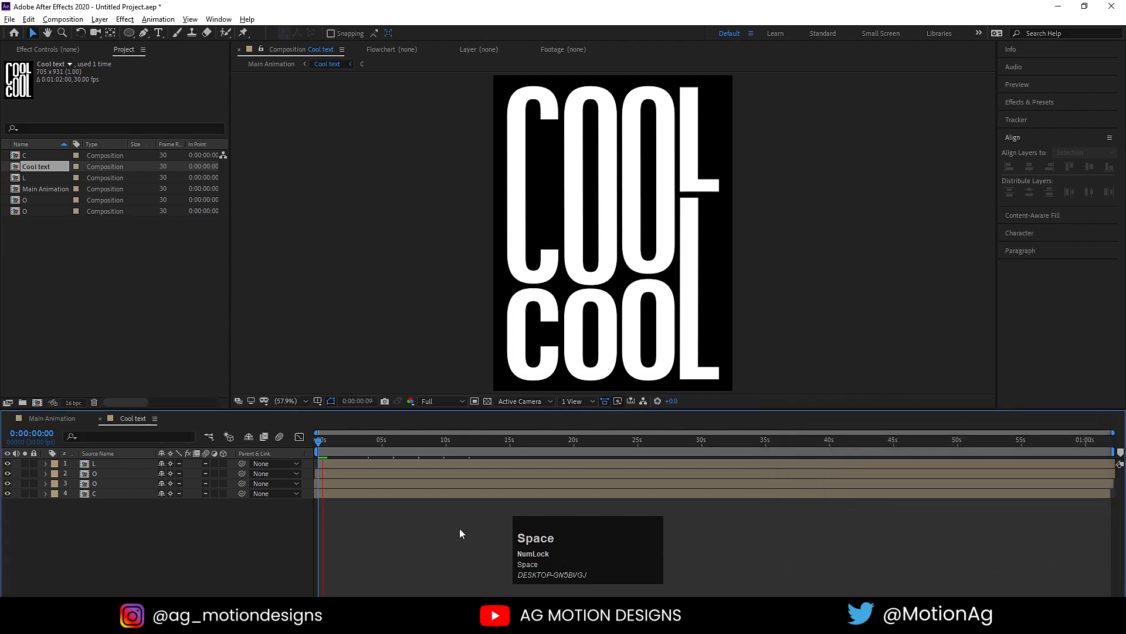
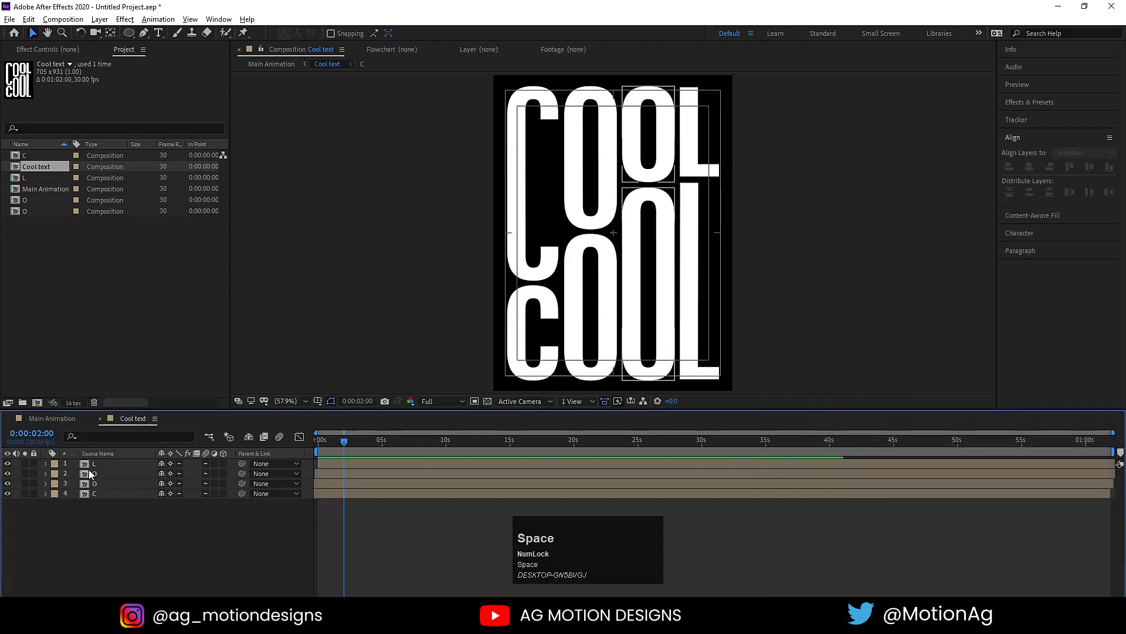
- Scale the Cool text layer in the Main Animation composition to 50% and preview it
{"action": "left_click", "coordinate": [62, 417]}
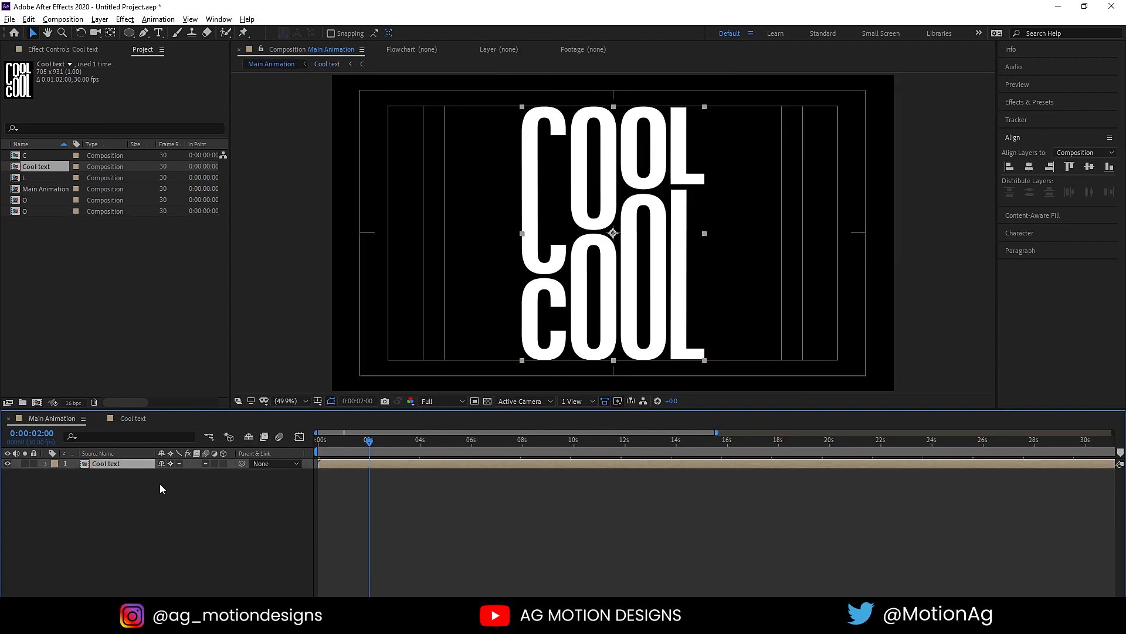
{"action": "key", "text": "s"}
{"action": "left_click", "coordinate": [177, 473]}
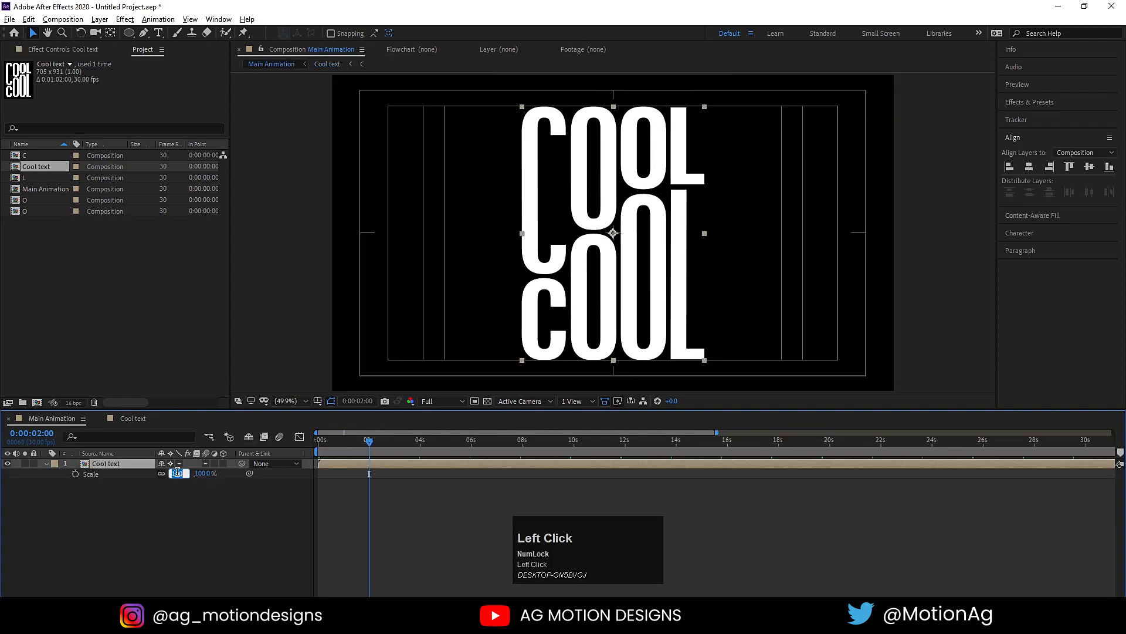
{"action": "type", "text": "50"}
{"action": "key", "text": "Return"}
{"action": "key", "text": "space"}
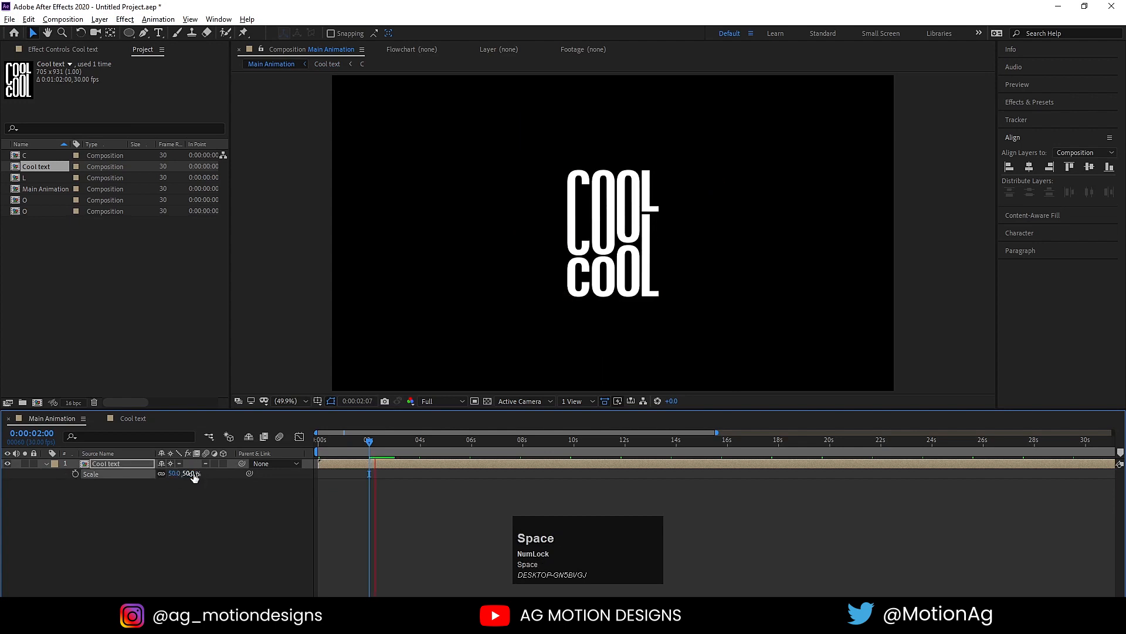
{"action": "key", "text": "space"}
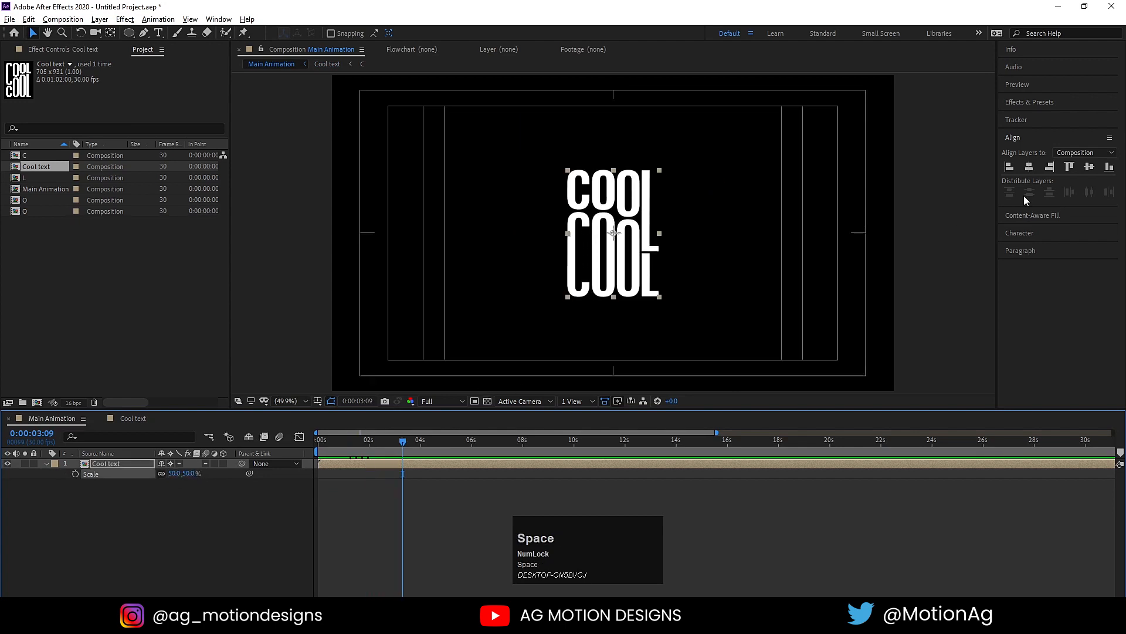
- Find the CC RepeTile effect and apply it to the Cool text layer
{"action": "left_click", "coordinate": [1024, 102]}
{"action": "left_click", "coordinate": [1039, 117]}
{"action": "type", "text": "cc"}
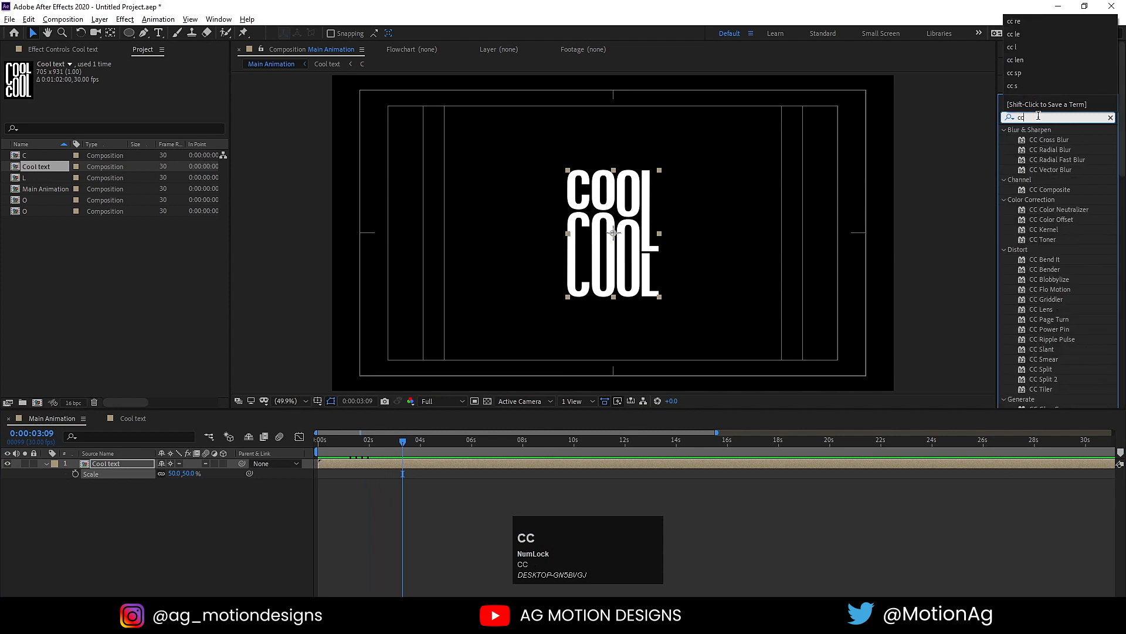
{"action": "type", "text": " re"}
{"action": "double_click", "coordinate": [1047, 140]}
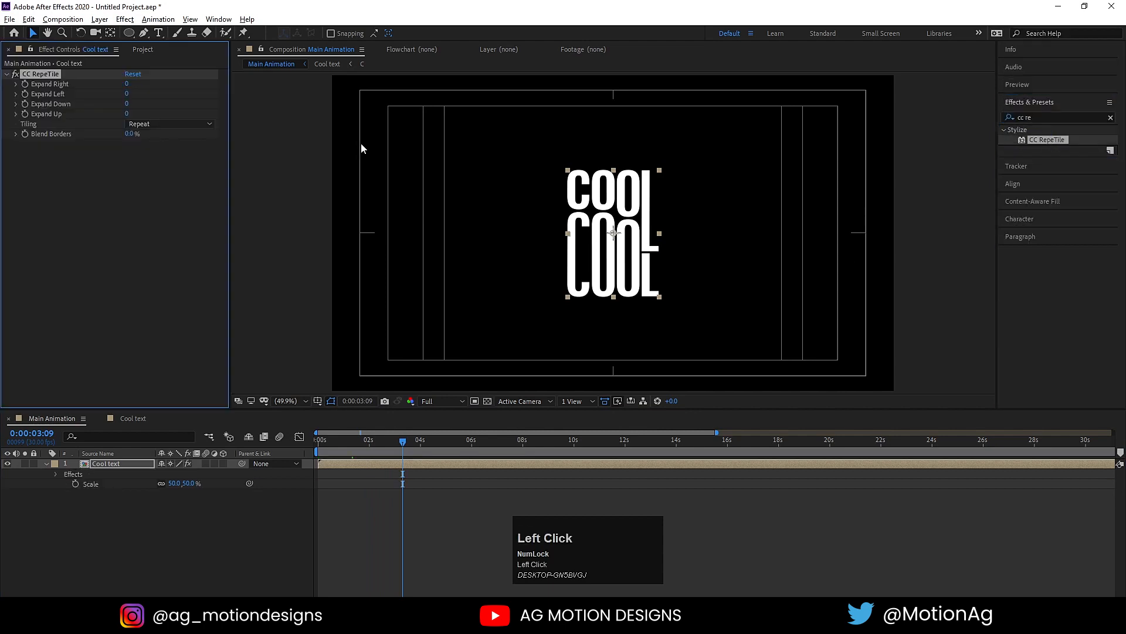
- Set CC RepeTile's Expand Right, Expand Left, Expand Down and Expand Up to 2000 each
{"action": "left_click", "coordinate": [129, 84]}
{"action": "key", "text": "Return"}
{"action": "left_click", "coordinate": [129, 93]}
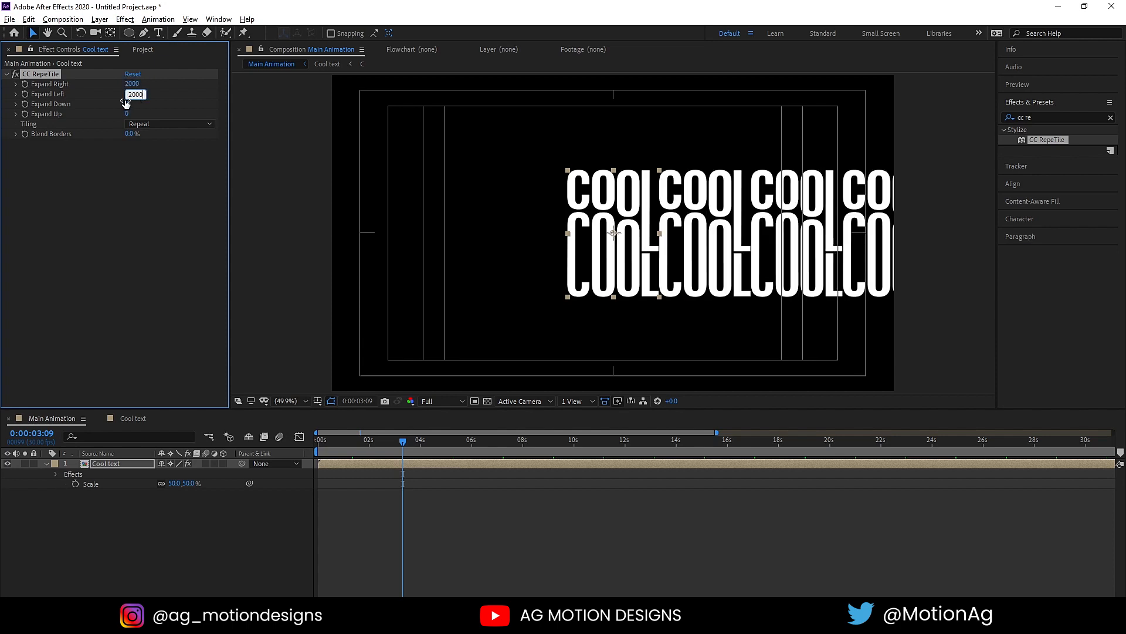
{"action": "left_click", "coordinate": [127, 104]}
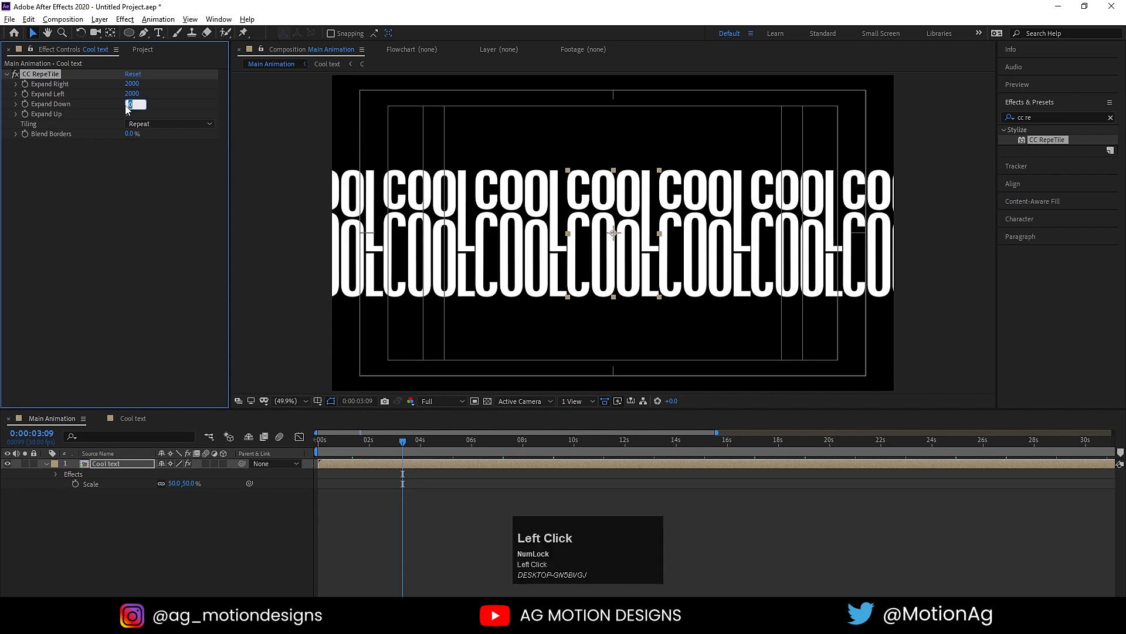
{"action": "type", "text": "2000"}
{"action": "key", "text": "ctrl+a"}
{"action": "key", "text": "Return"}
{"action": "scroll", "coordinate": [128, 118], "scroll_direction": "up", "scroll_amount": 1}
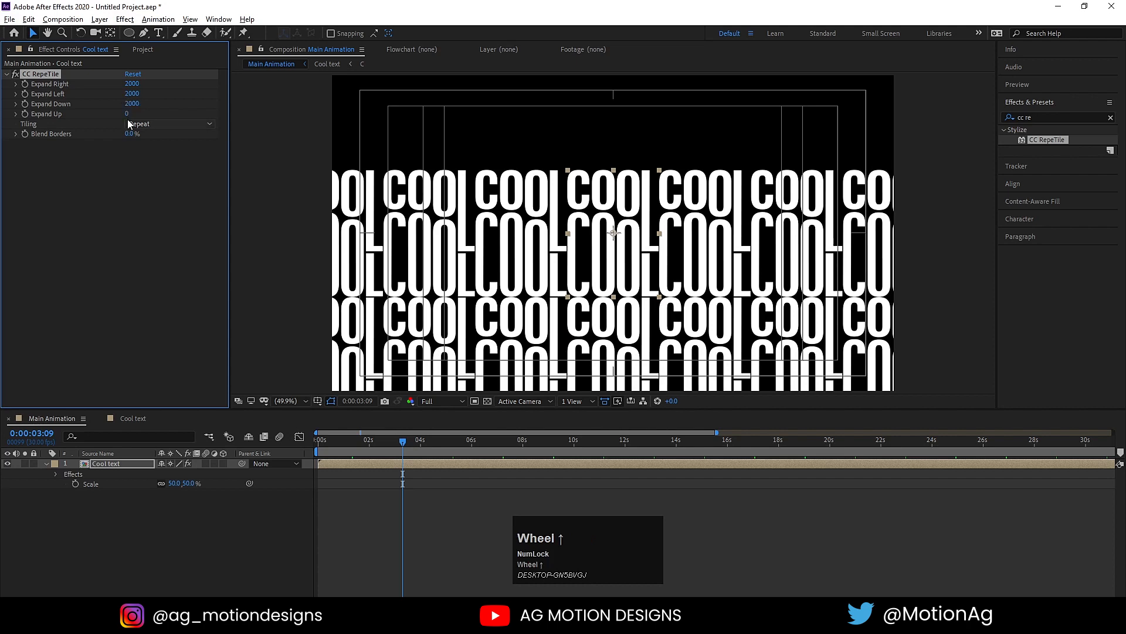
{"action": "left_click", "coordinate": [127, 114]}
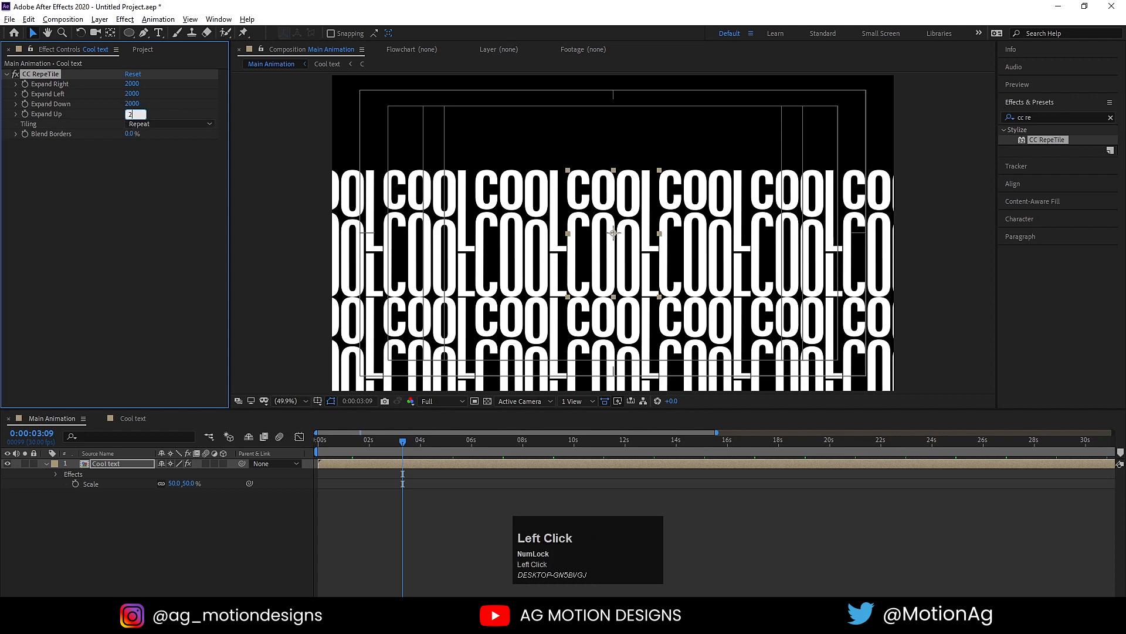
{"action": "key", "text": "Return"}
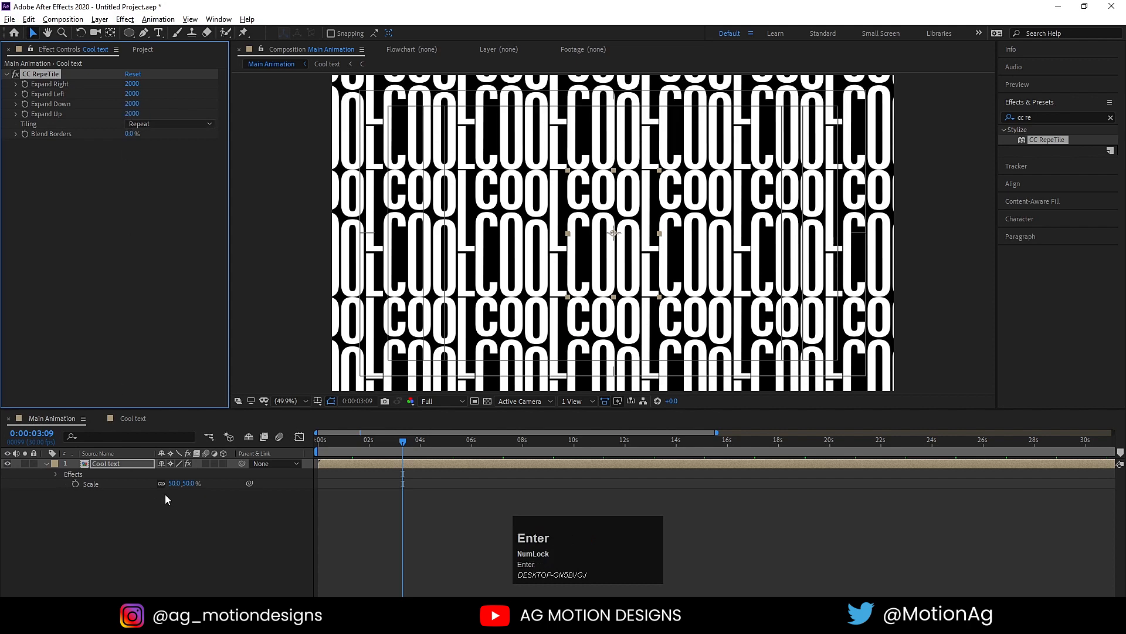
- Try rotating the tiled Cool text layer to -39° and undo the rotation
{"action": "key", "text": "r"}
{"action": "left_click_drag", "start_coordinate": [173, 473], "coordinate": [145, 472]}
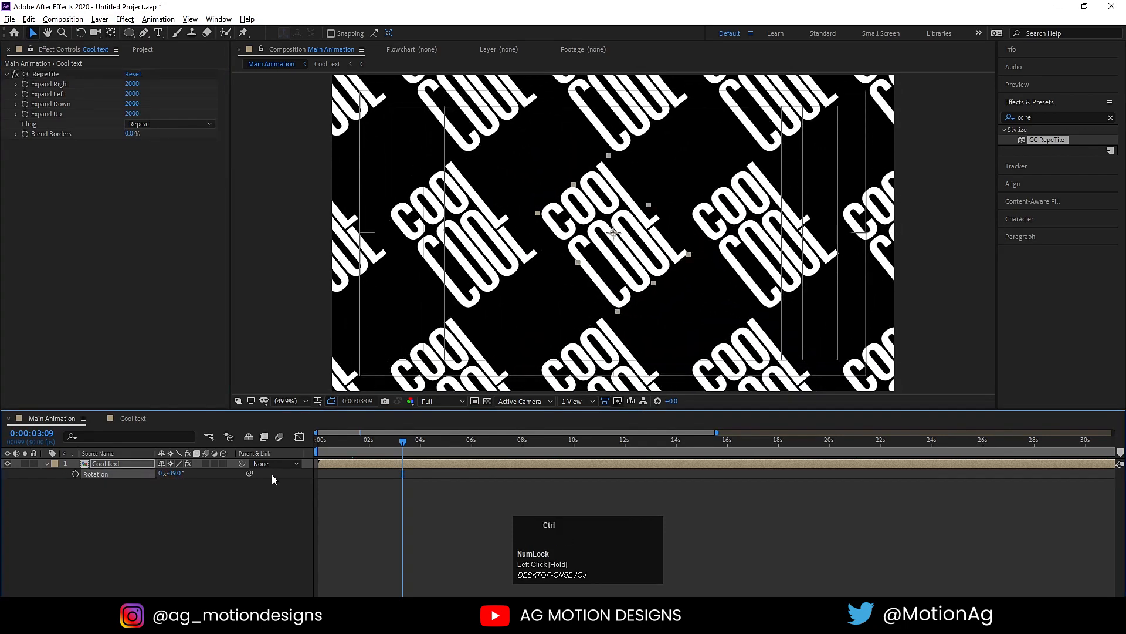
{"action": "key", "text": "ctrl+z"}
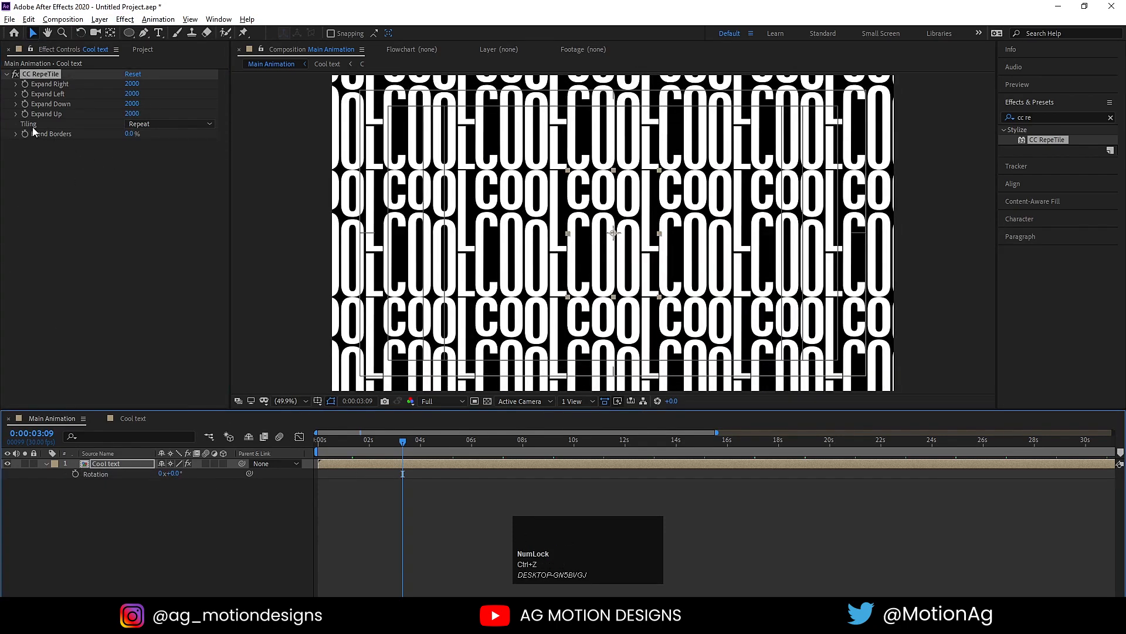
- Set CC RepeTile's tiling to Brick, then try a layer rotation and undo it
{"action": "left_click", "coordinate": [172, 125]}
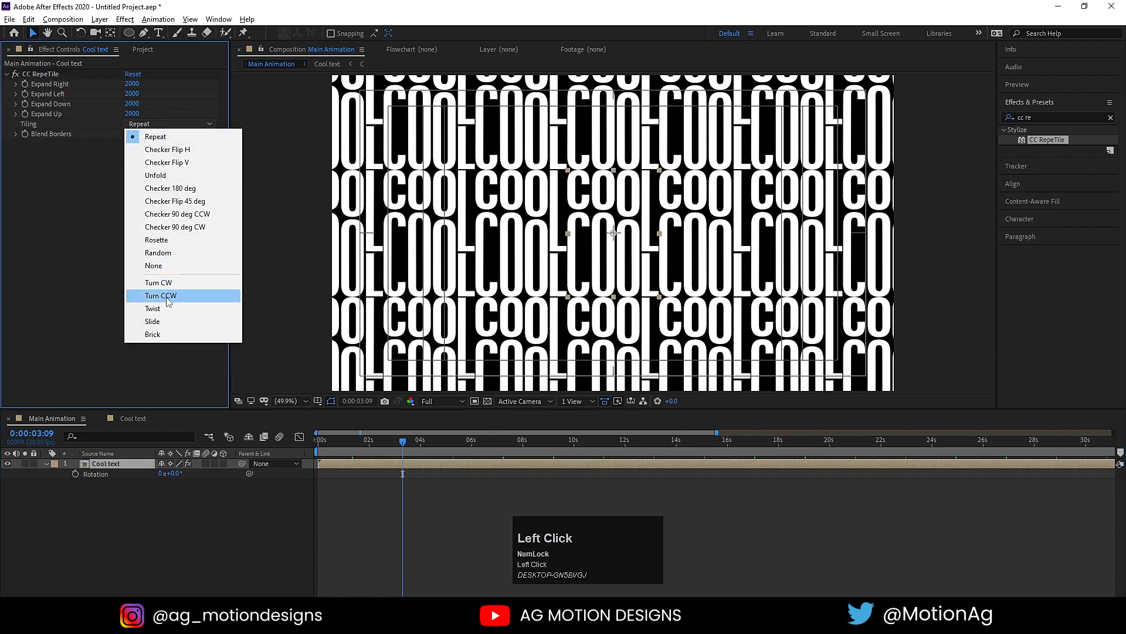
{"action": "left_click", "coordinate": [161, 333]}
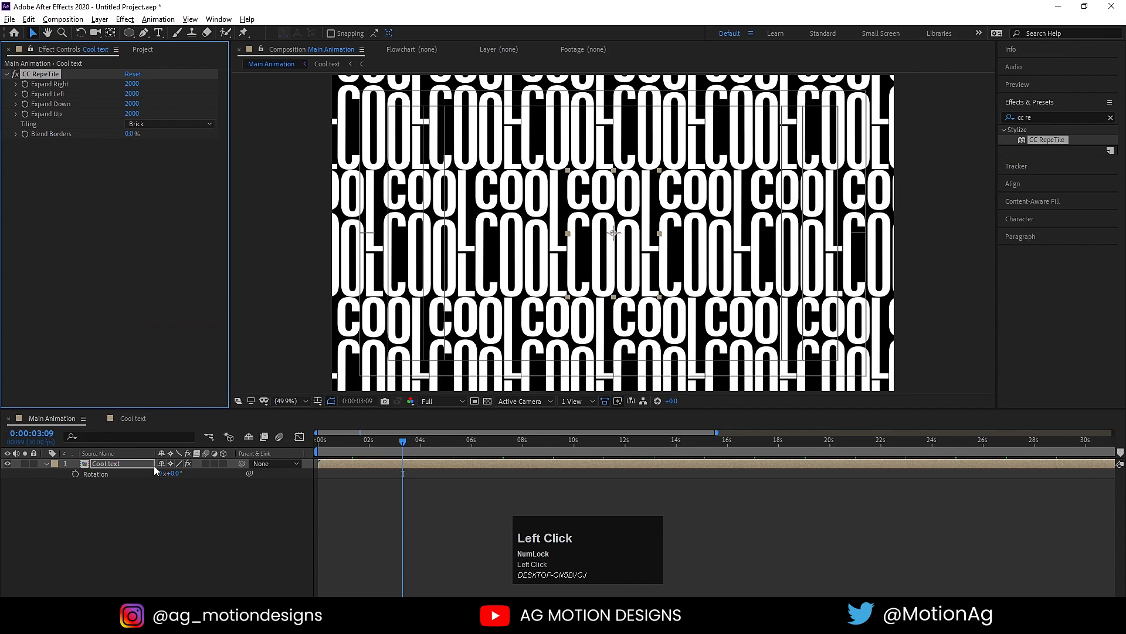
{"action": "mouse_move", "coordinate": [170, 472]}
{"action": "left_mouse_down"}
{"action": "mouse_move", "coordinate": [128, 475]}
{"action": "mouse_move", "coordinate": [164, 474]}
{"action": "mouse_move", "coordinate": [149, 474]}
{"action": "left_mouse_up"}
{"action": "key", "text": "ctrl+z"}
- Preview the brick-tiled animation from 0:00:00:00 and return the current time to the start
{"action": "left_click_drag", "start_coordinate": [350, 441], "coordinate": [250, 441]}
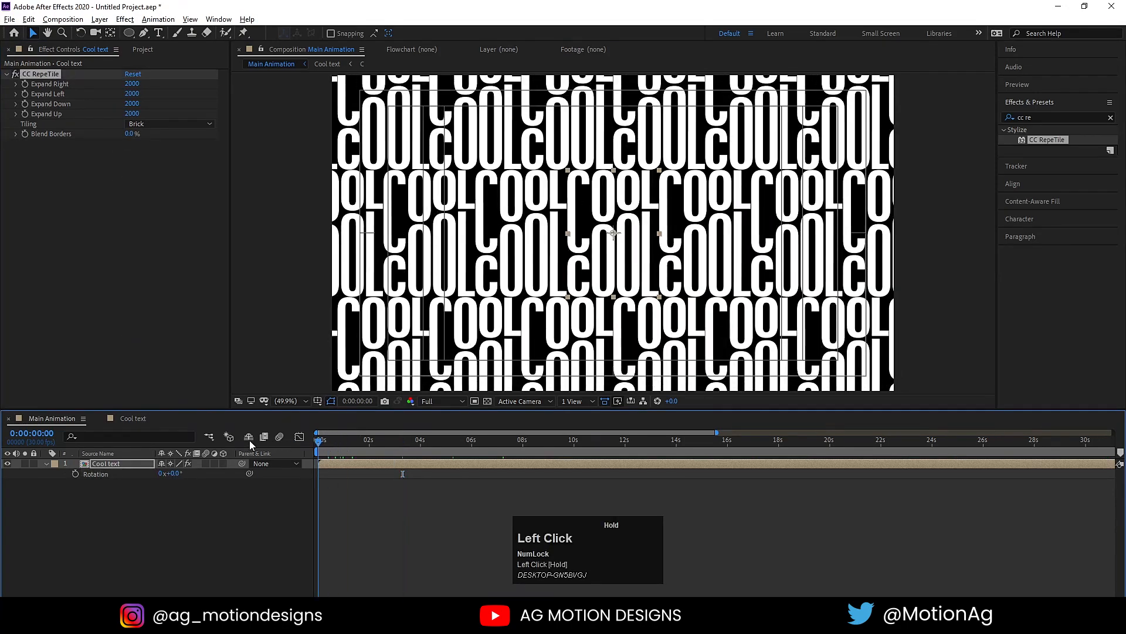
{"action": "key", "text": "space"}
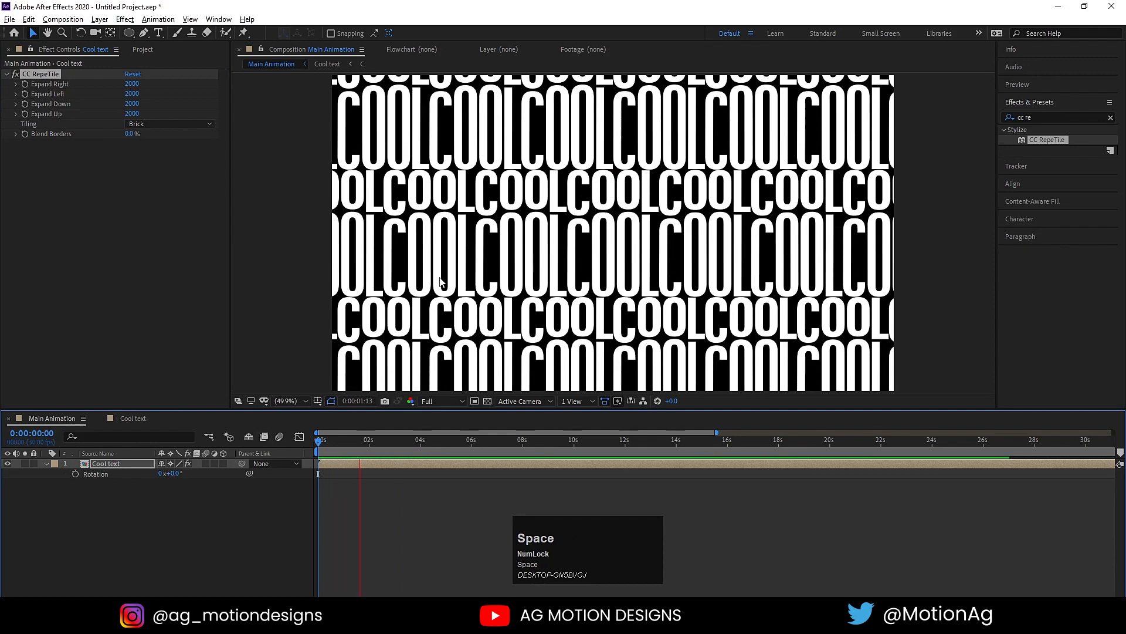
{"action": "key", "text": "space"}
{"action": "left_click_drag", "start_coordinate": [338, 444], "coordinate": [226, 456]}
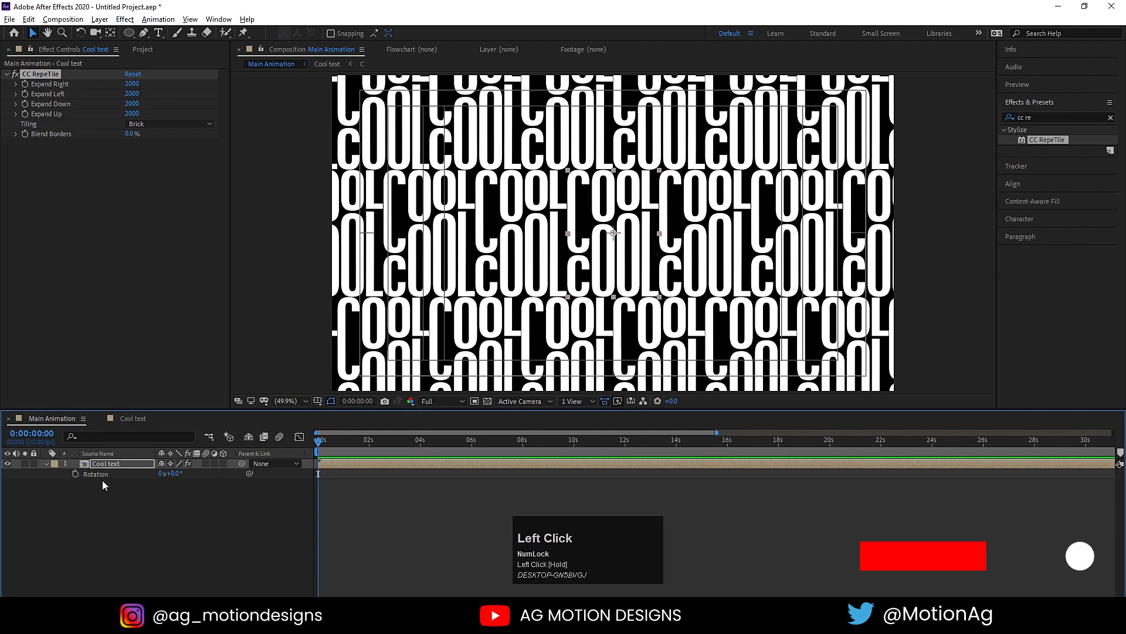
- Keyframe the Cool text layer's rotation from 0° at 0:00:00:00 to one full revolution at 0:00:08:01 and end the work area there
{"action": "left_click", "coordinate": [75, 473]}
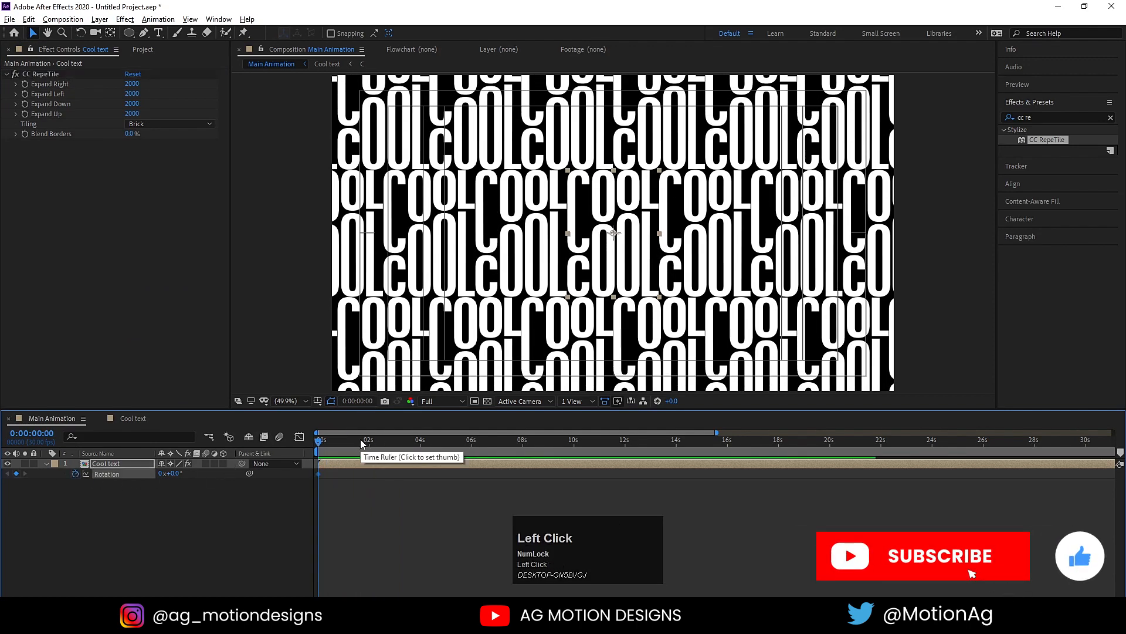
{"action": "left_click_drag", "start_coordinate": [332, 441], "coordinate": [524, 451]}
{"action": "left_click", "coordinate": [163, 473]}
{"action": "key", "text": "Return"}
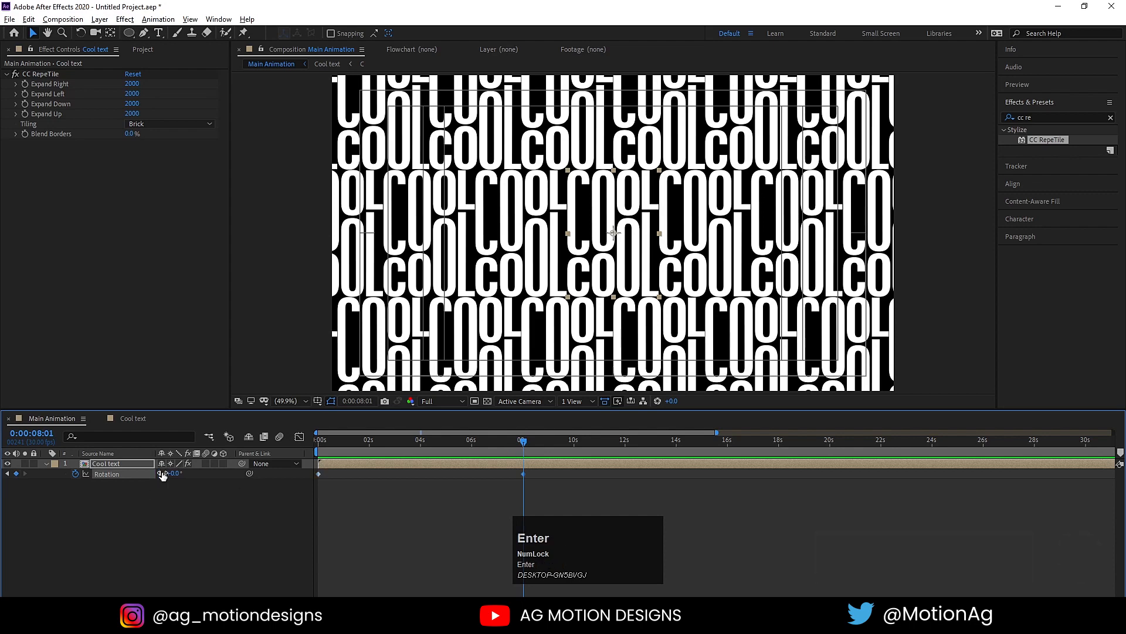
{"action": "key", "text": "n"}
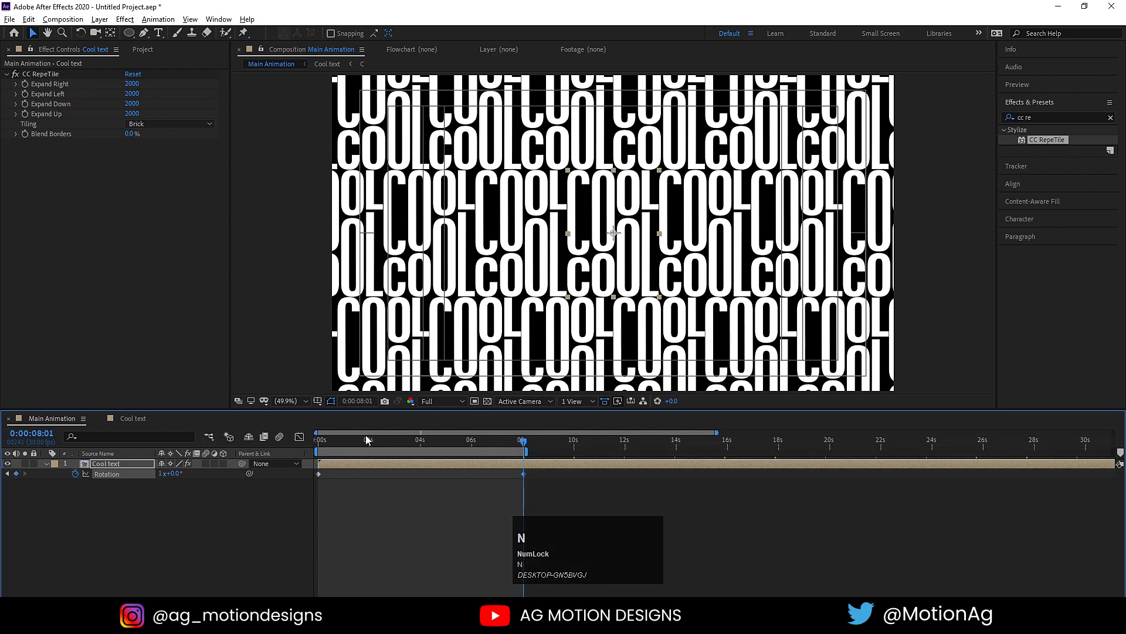
- Preview the rotating pattern from 0:00:00:00 and go to the rotation keyframe at 0:00:08:01
{"action": "left_click", "coordinate": [321, 439]}
{"action": "key", "text": "space"}
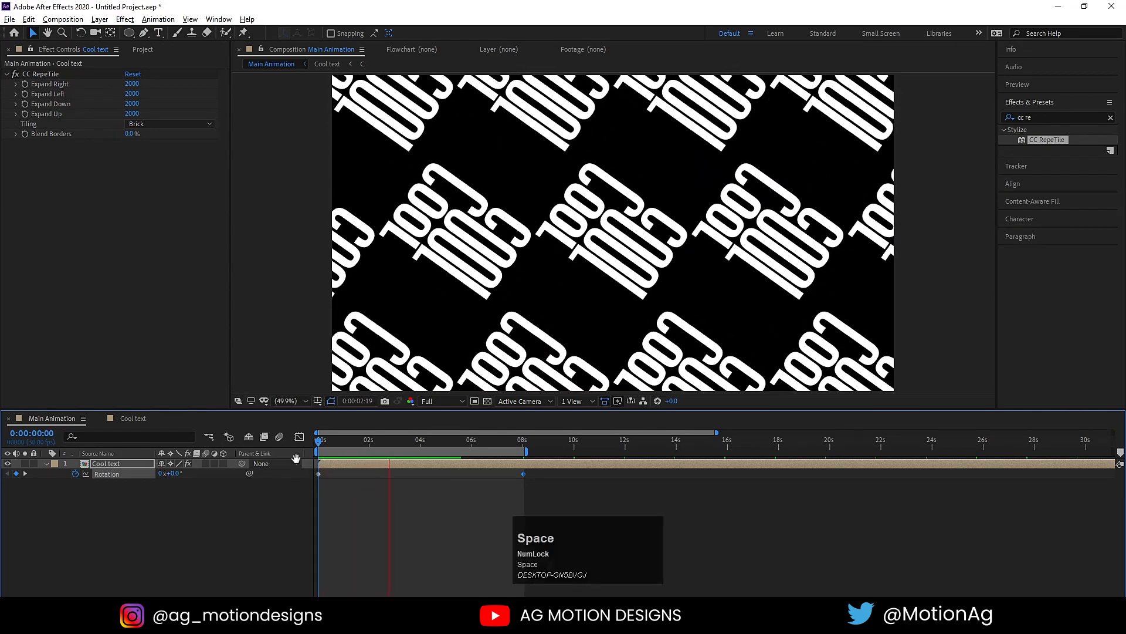
{"action": "key", "text": "k"}
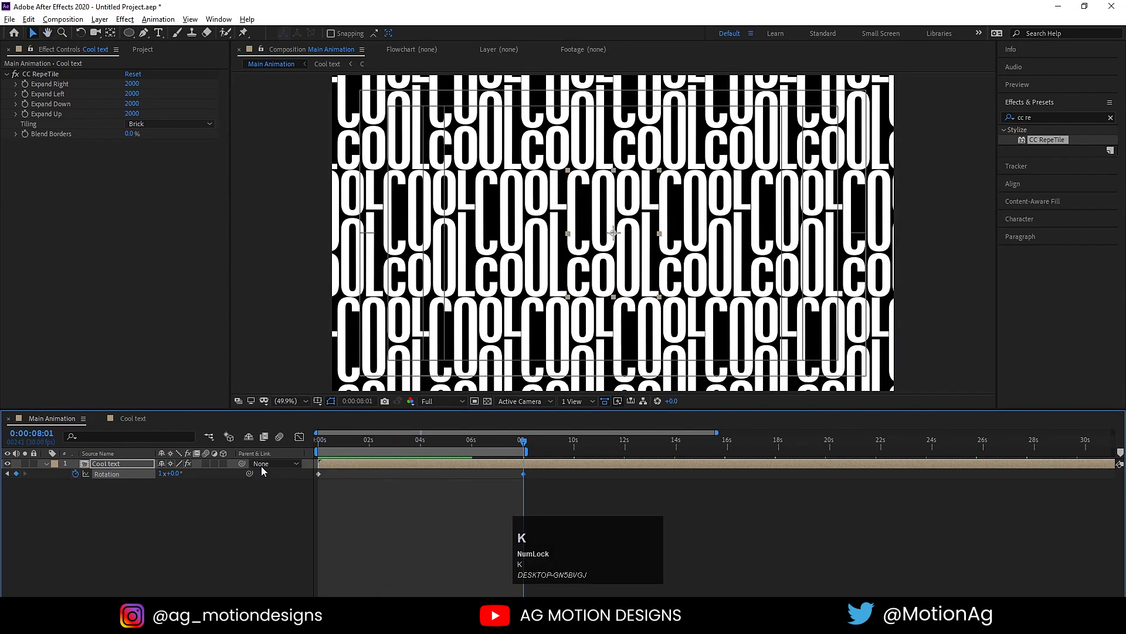
- Set the rotation keyframe at 0:00:08:01 to 2 revolutions and preview the animation from the start
{"action": "left_click", "coordinate": [162, 473]}
{"action": "type", "text": "2"}
{"action": "key", "text": "Return"}
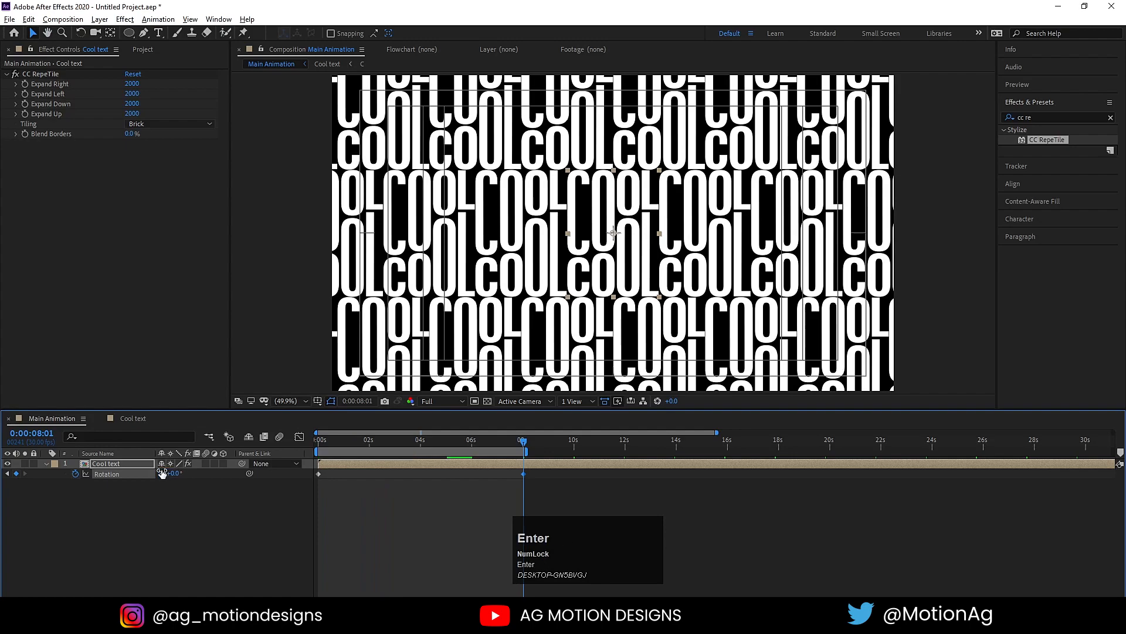
{"action": "left_click", "coordinate": [317, 441]}
{"action": "left_click", "coordinate": [319, 441]}
{"action": "key", "text": "space"}
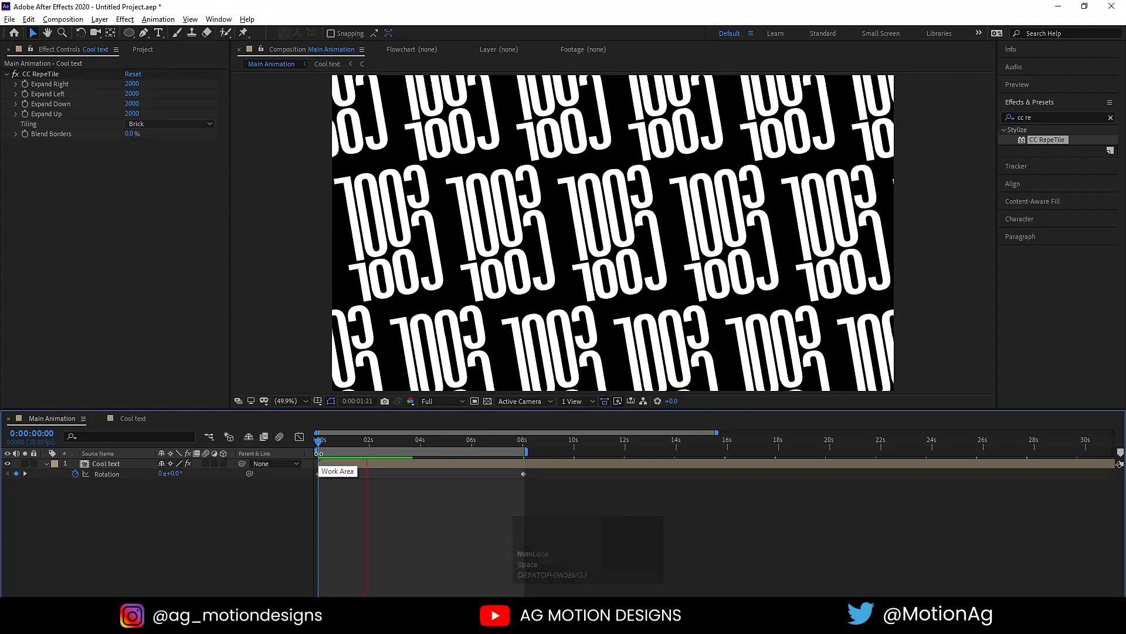
{"action": "key", "text": "space"}
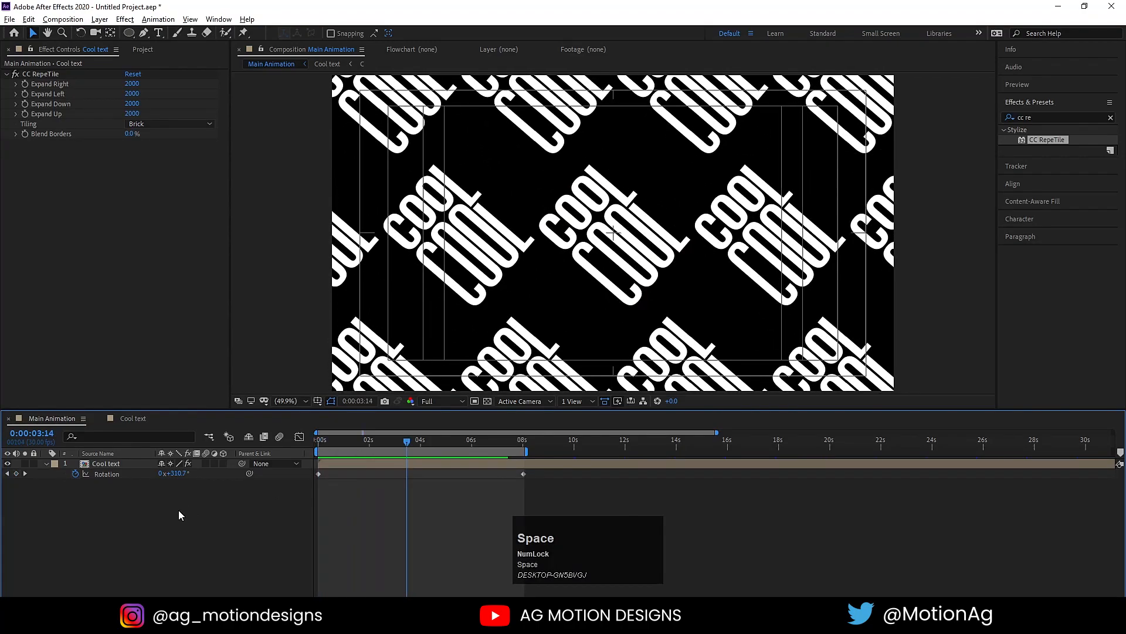
- Add a black (000000) full-frame solid beneath the Cool text layer and collapse the layer's properties
{"action": "key", "text": "ctrl+y"}
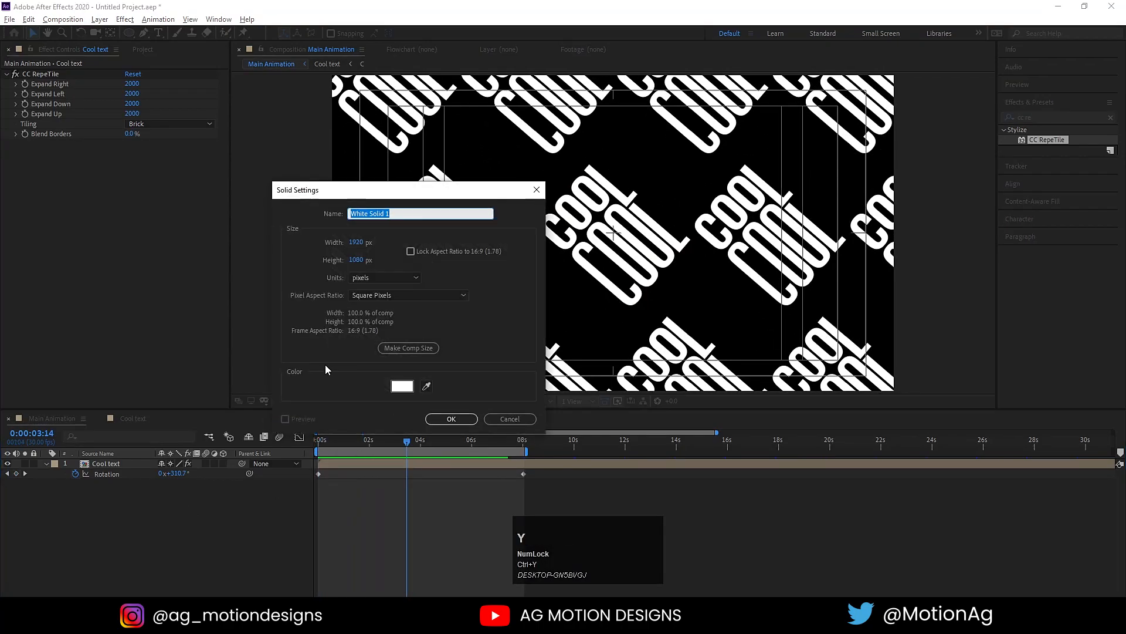
{"action": "left_click", "coordinate": [402, 386]}
{"action": "left_click_drag", "start_coordinate": [167, 272], "coordinate": [244, 339]}
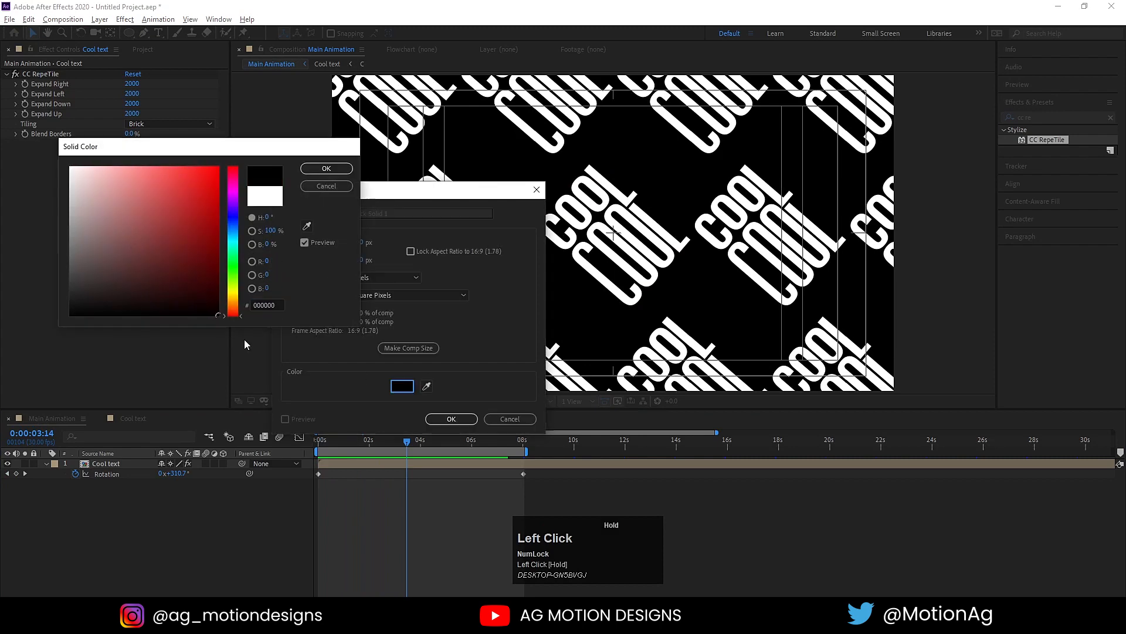
{"action": "key", "text": "Return"}
{"action": "key", "text": "Return"}
{"action": "left_click_drag", "start_coordinate": [107, 464], "coordinate": [101, 501]}
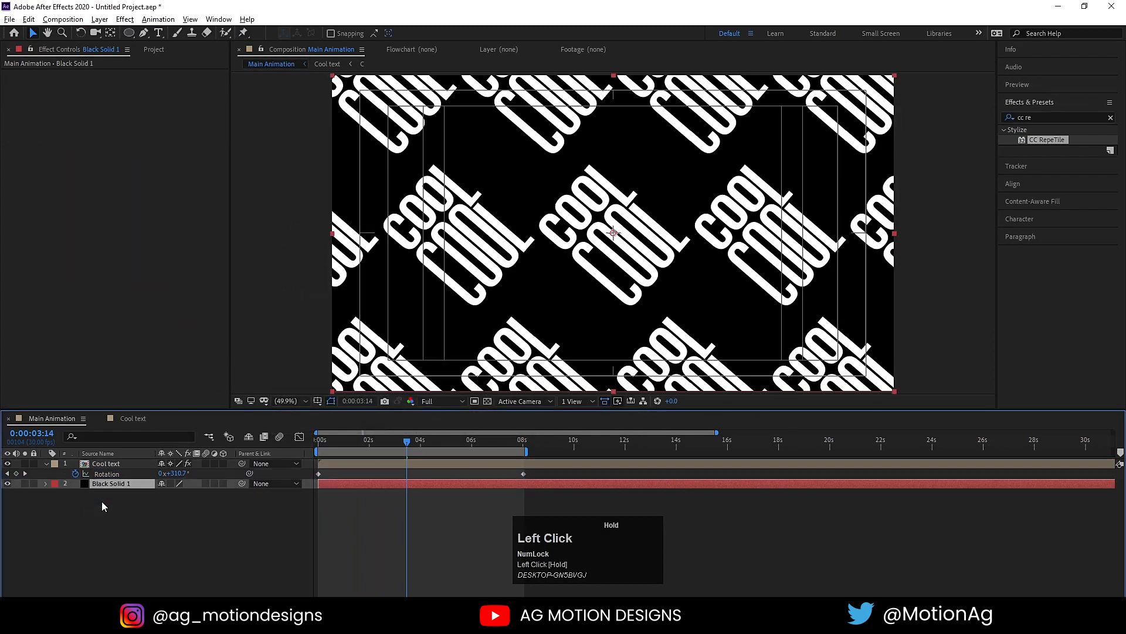
{"action": "key", "text": "u"}
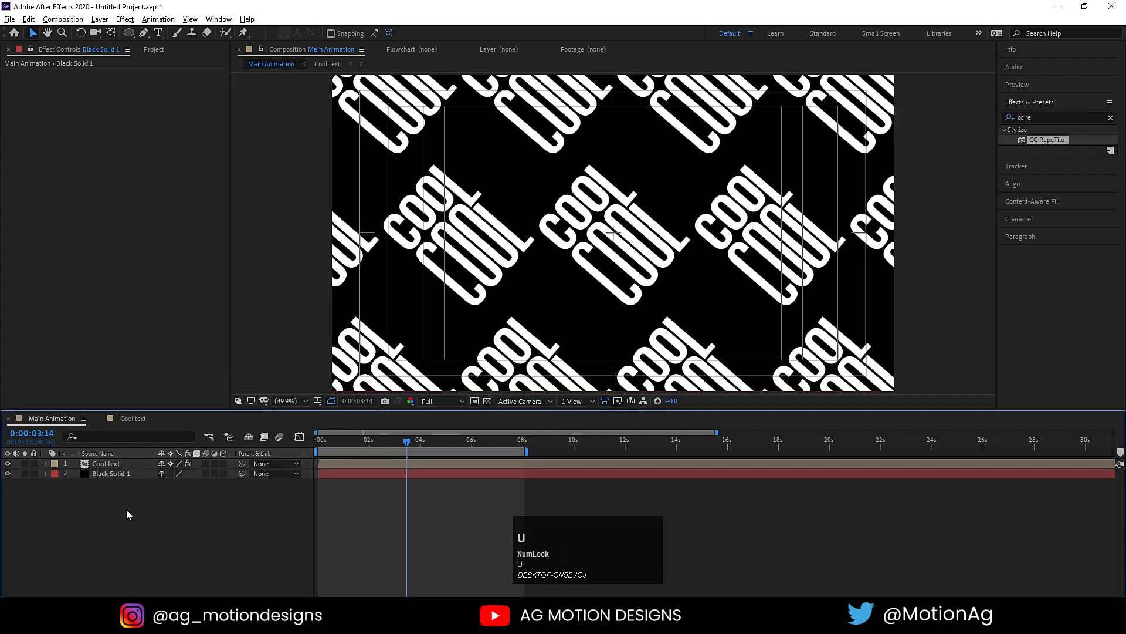
- Add an adjustment layer above the Cool text layer and apply the Tint effect to it
{"action": "right_click", "coordinate": [127, 509]}
{"action": "left_click", "coordinate": [151, 382]}
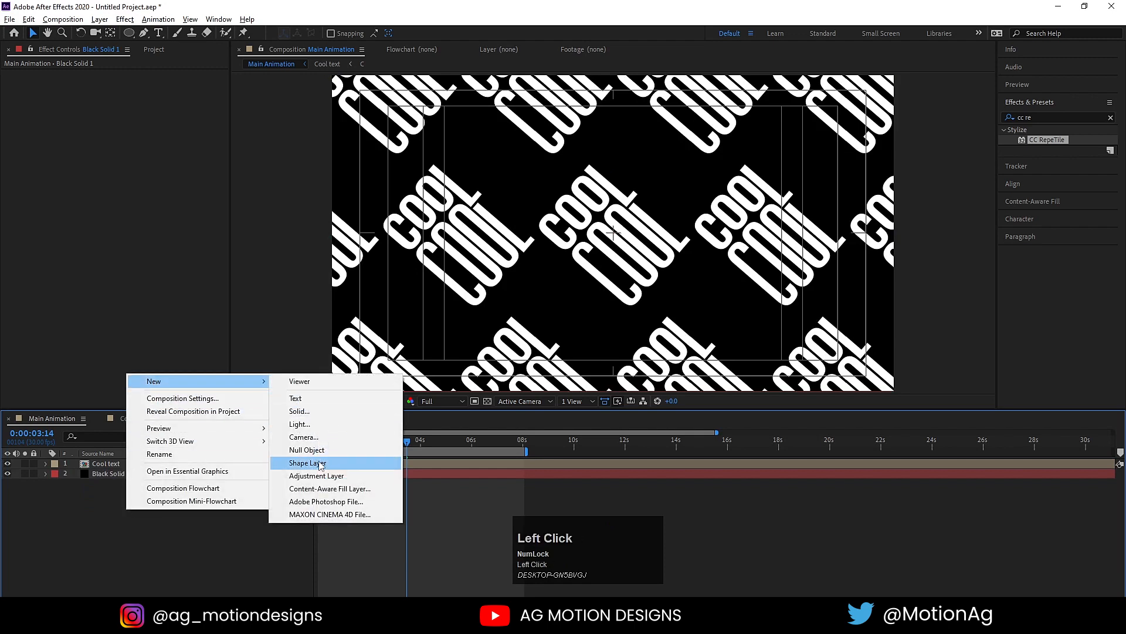
{"action": "left_click", "coordinate": [319, 475]}
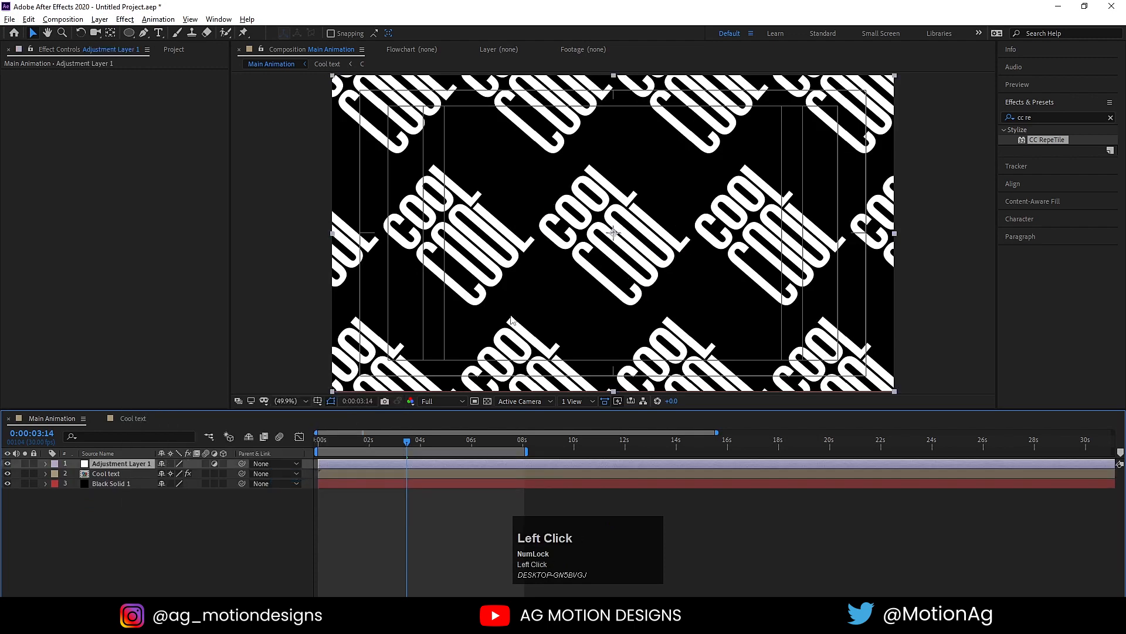
{"action": "left_click", "coordinate": [1034, 116]}
{"action": "key", "text": "ctrl+a"}
{"action": "type", "text": "tint"}
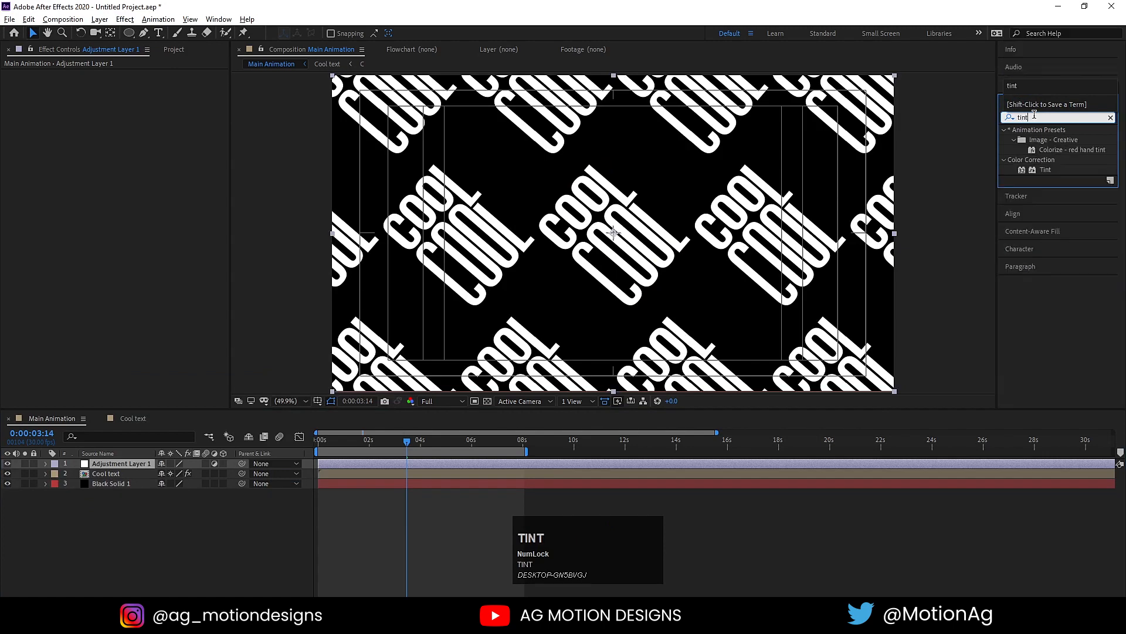
{"action": "double_click", "coordinate": [1044, 169]}
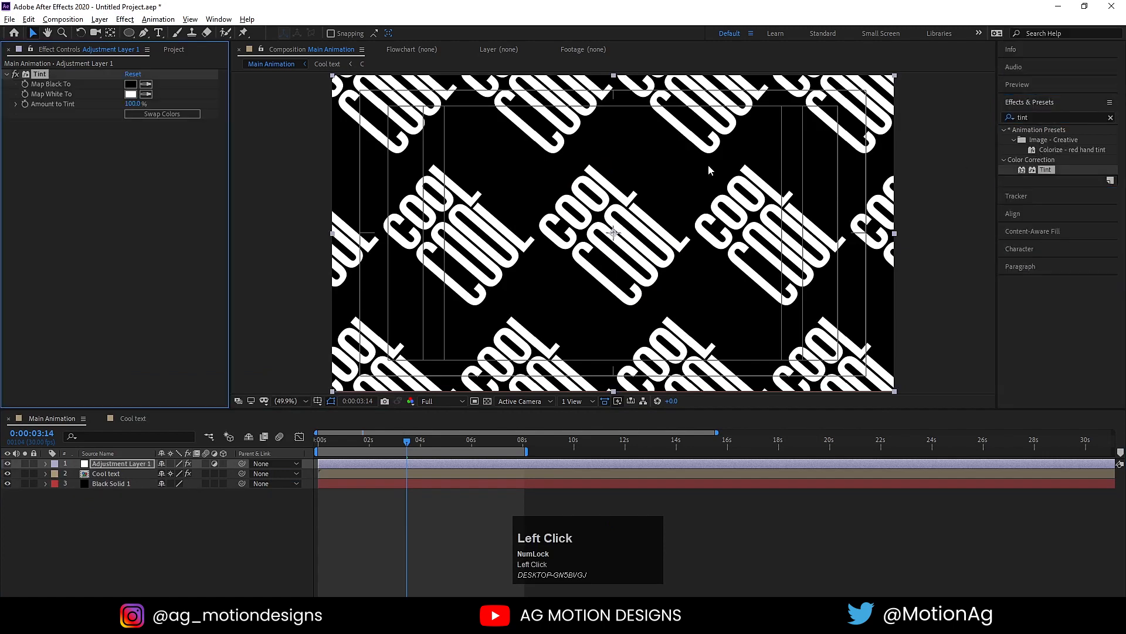
{"action": "left_click", "coordinate": [155, 115]}
- Move the adjustment layer in time so that it starts at 0:00:01:00
{"action": "left_click", "coordinate": [322, 442]}
{"action": "key", "text": "equal"}
{"action": "key", "text": "equal"}
{"action": "key", "text": "equal"}
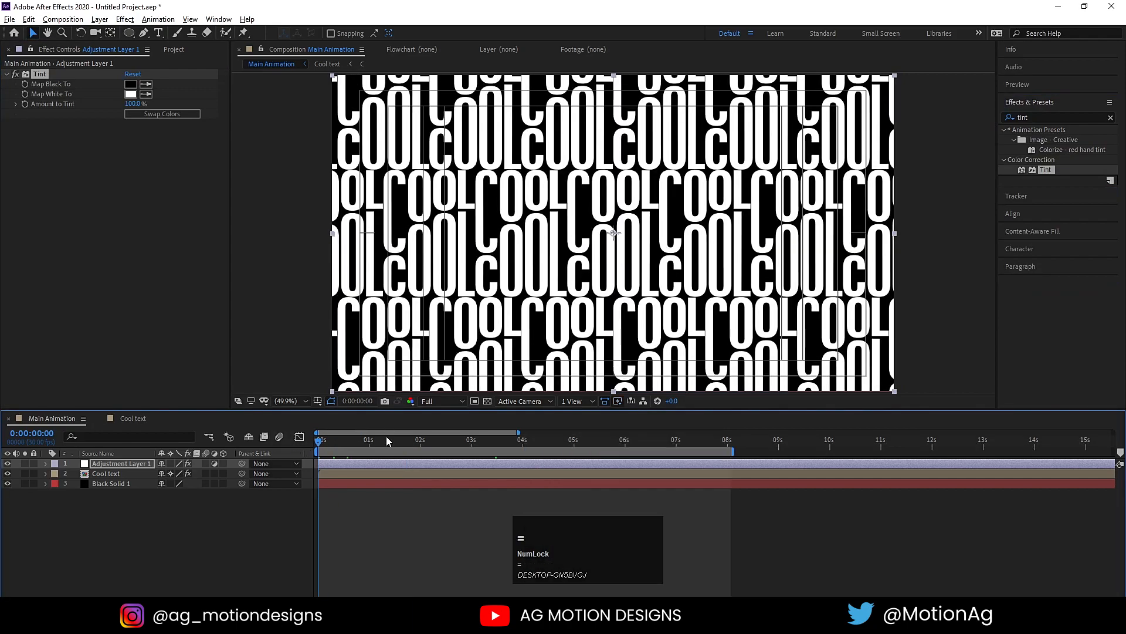
{"action": "left_click_drag", "start_coordinate": [320, 440], "coordinate": [423, 447]}
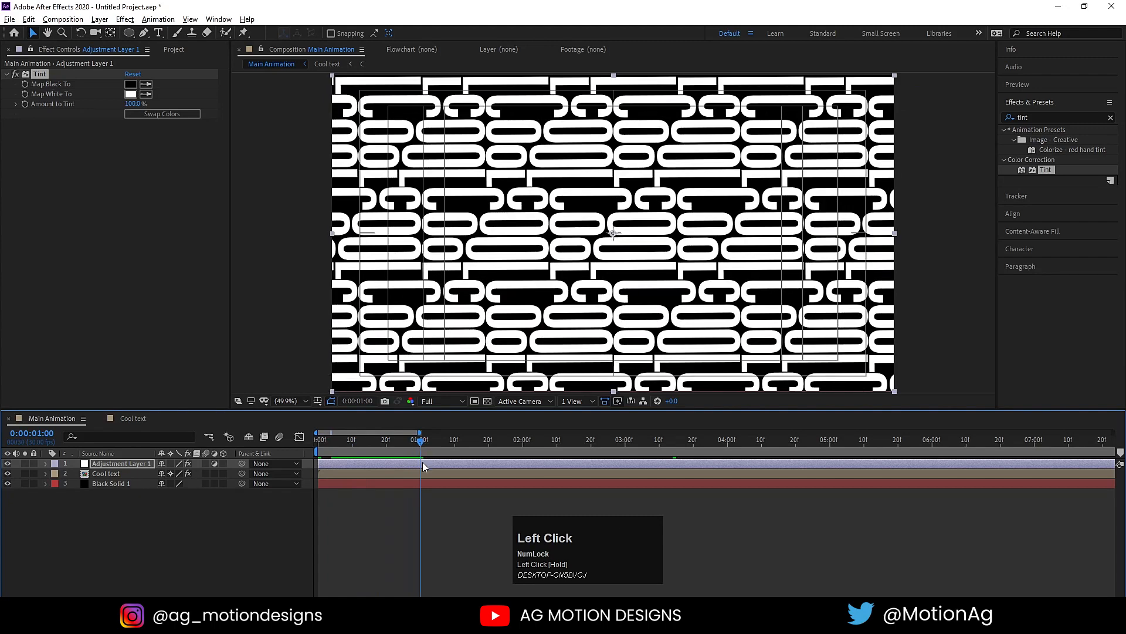
{"action": "left_click_drag", "start_coordinate": [357, 462], "coordinate": [442, 467]}
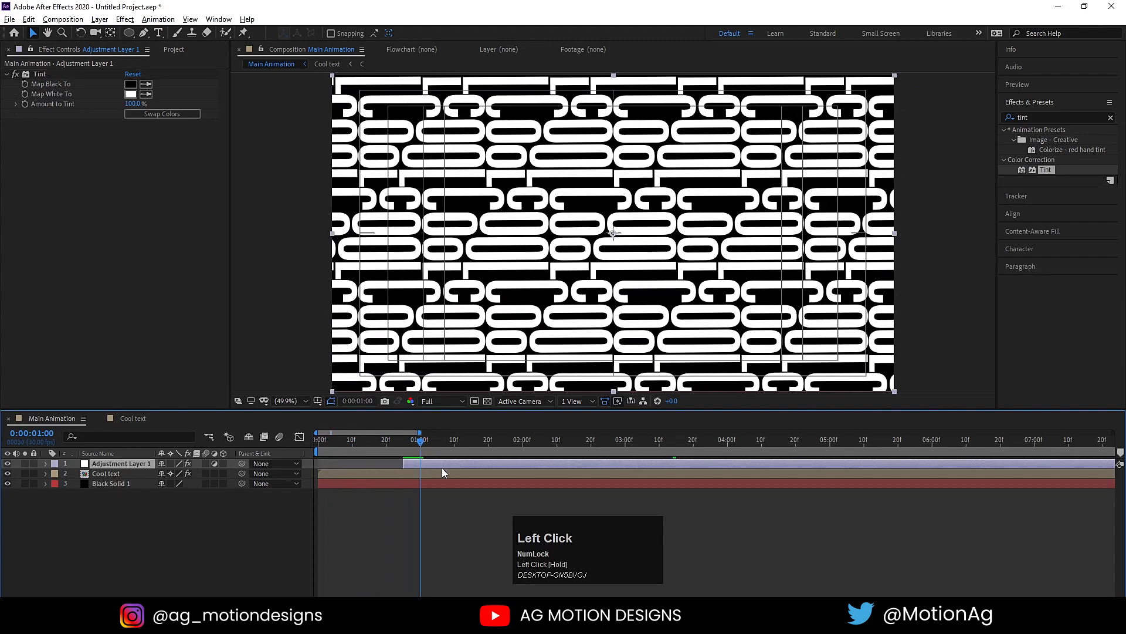
{"action": "key", "text": "bracketleft"}
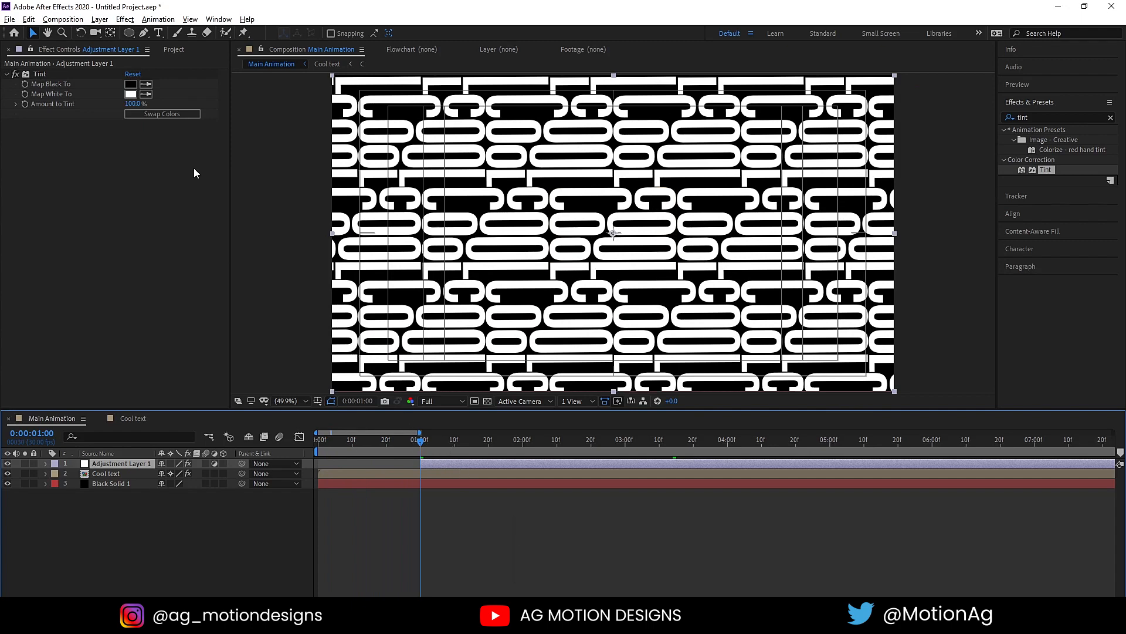
- Swap the adjustment layer's Tint colors and preview the animation from 0:00:00:00
{"action": "key", "text": "space"}
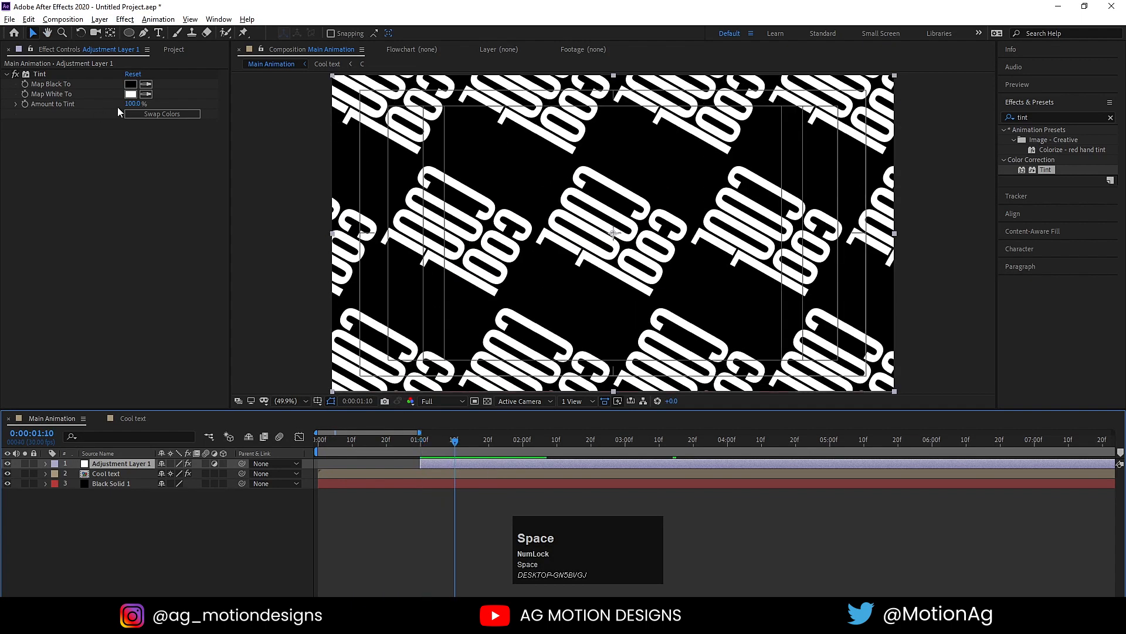
{"action": "left_click", "coordinate": [143, 114]}
{"action": "left_click_drag", "start_coordinate": [383, 441], "coordinate": [305, 451]}
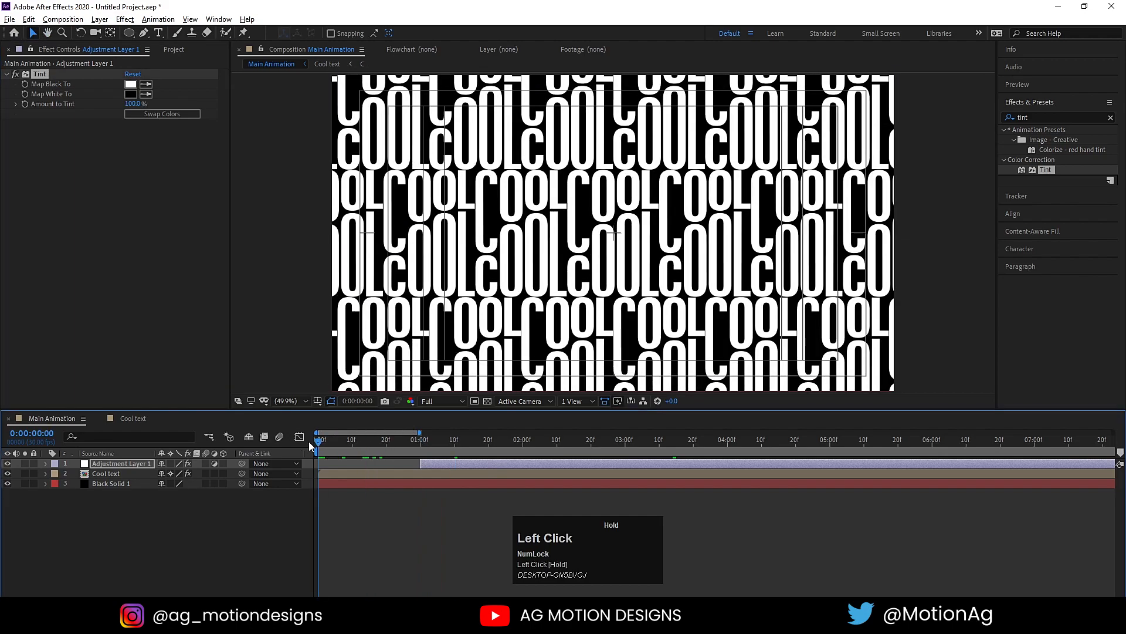
{"action": "key", "text": "space"}
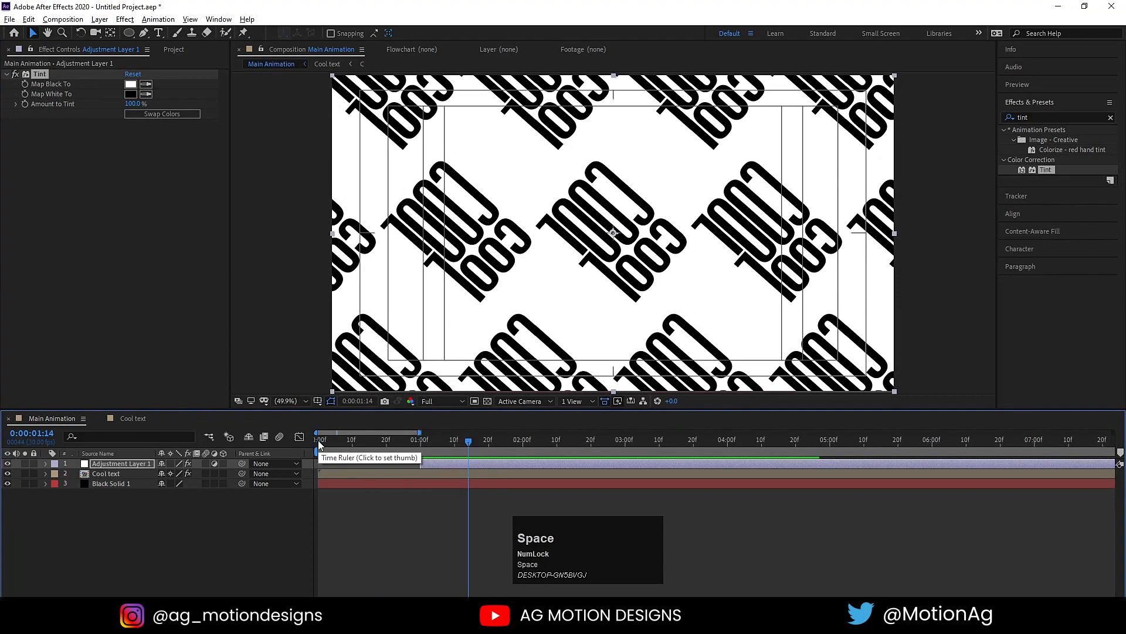
- Split the adjustment layer at 0:00:02:00
{"action": "left_click", "coordinate": [522, 441]}
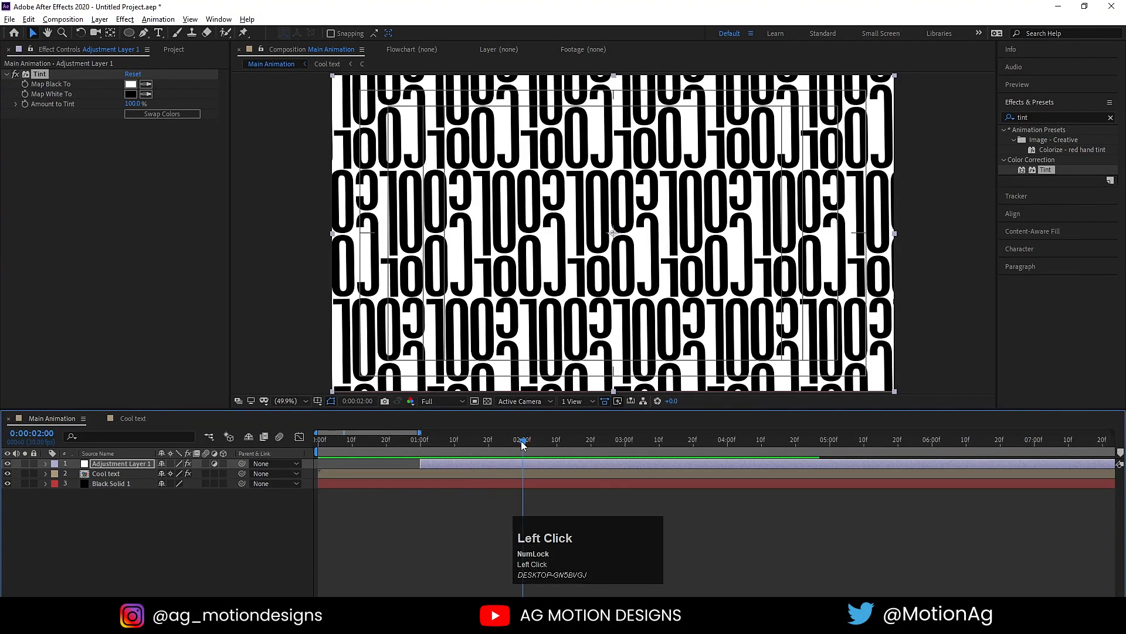
{"action": "mouse_move", "coordinate": [522, 445]}
{"action": "left_mouse_down"}
{"action": "mouse_move", "coordinate": [427, 439]}
{"action": "mouse_move", "coordinate": [522, 450]}
{"action": "left_mouse_up"}
{"action": "key", "text": "ctrl+shift+d"}
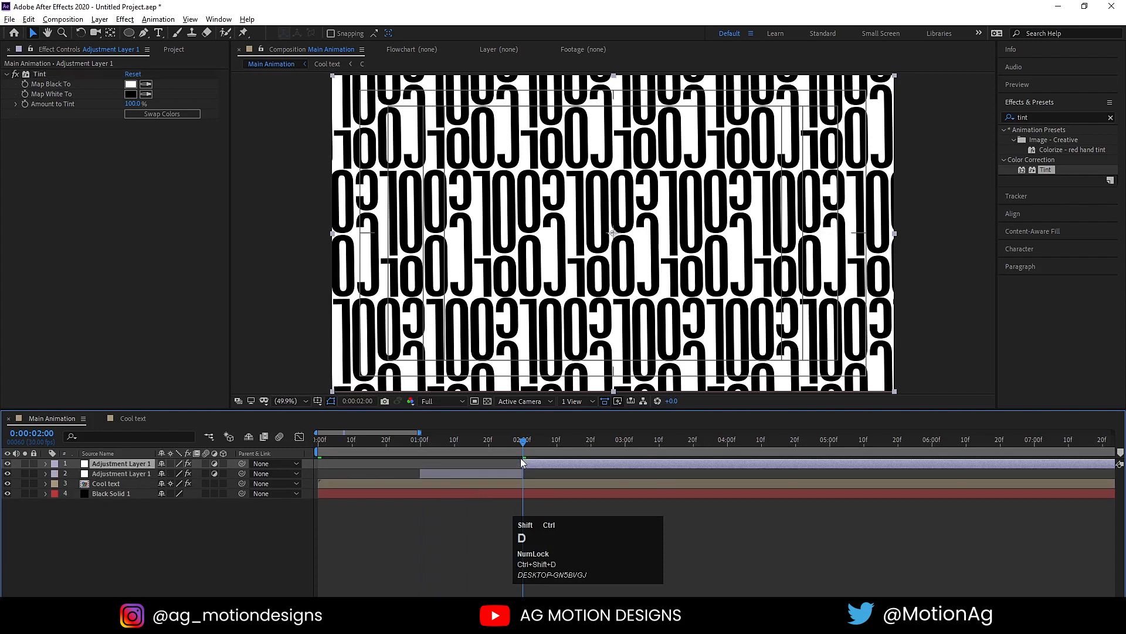
- Map black to red (FF0000) and white to white (FFFFFF) in the second adjustment segment's Tint, and preview it
{"action": "left_click", "coordinate": [128, 85]}
{"action": "left_click", "coordinate": [218, 167]}
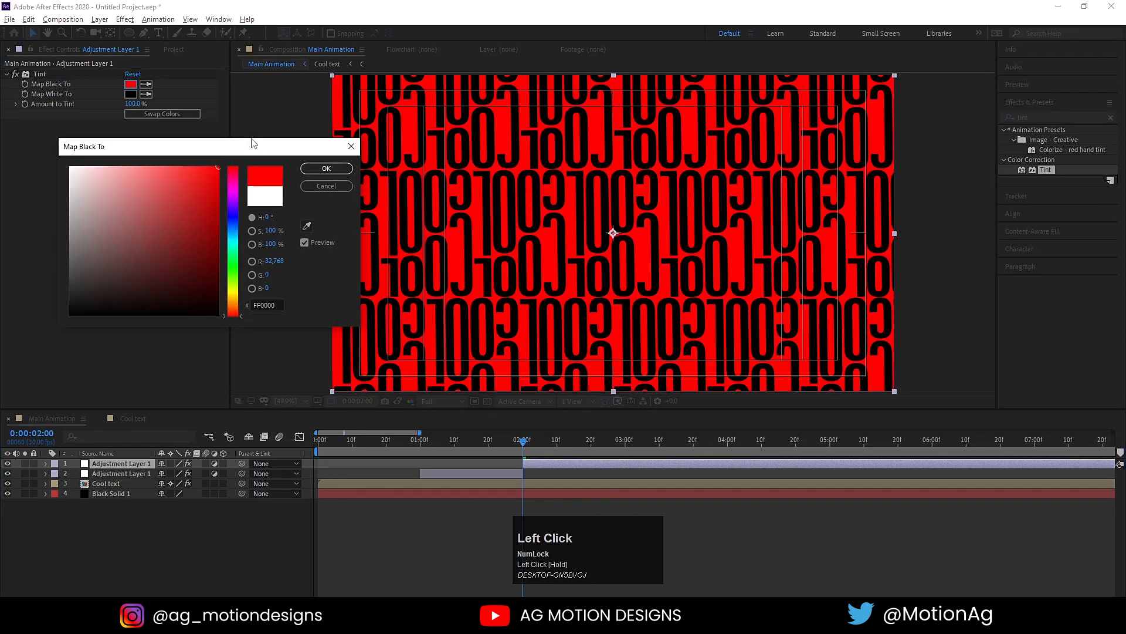
{"action": "key", "text": "Return"}
{"action": "left_click", "coordinate": [130, 95]}
{"action": "left_click", "coordinate": [71, 168]}
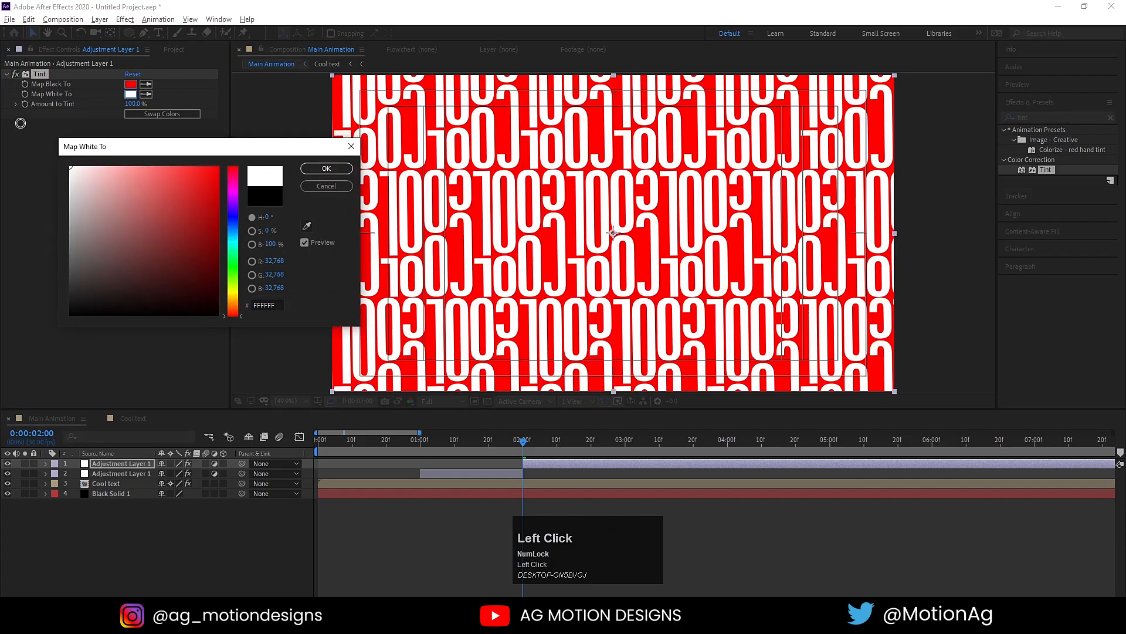
{"action": "left_click", "coordinate": [314, 170]}
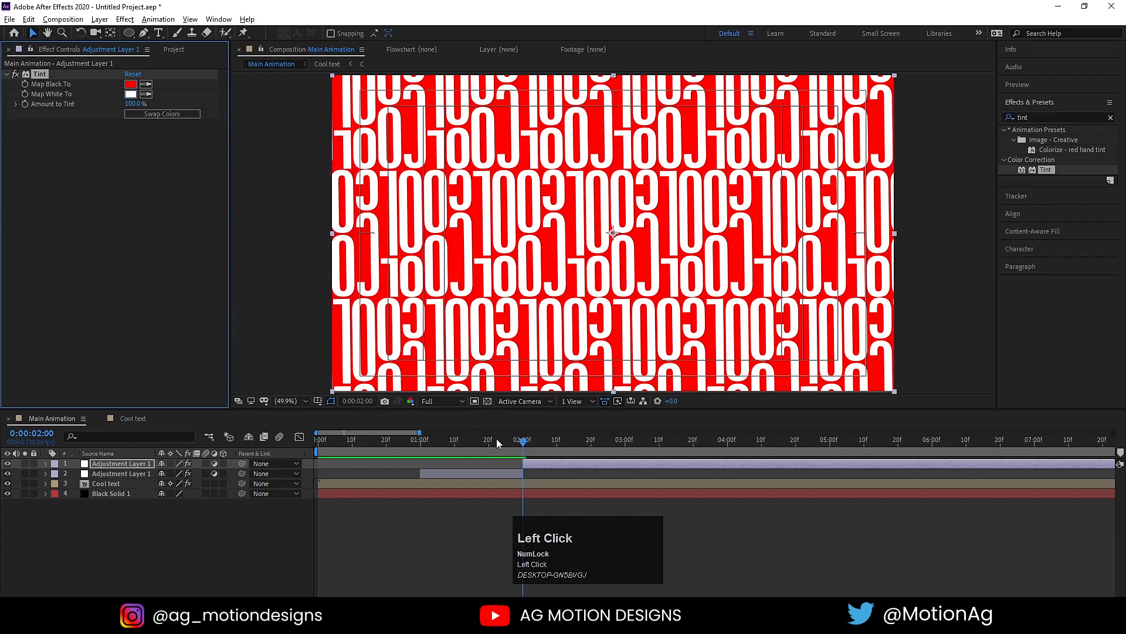
{"action": "key", "text": "space"}
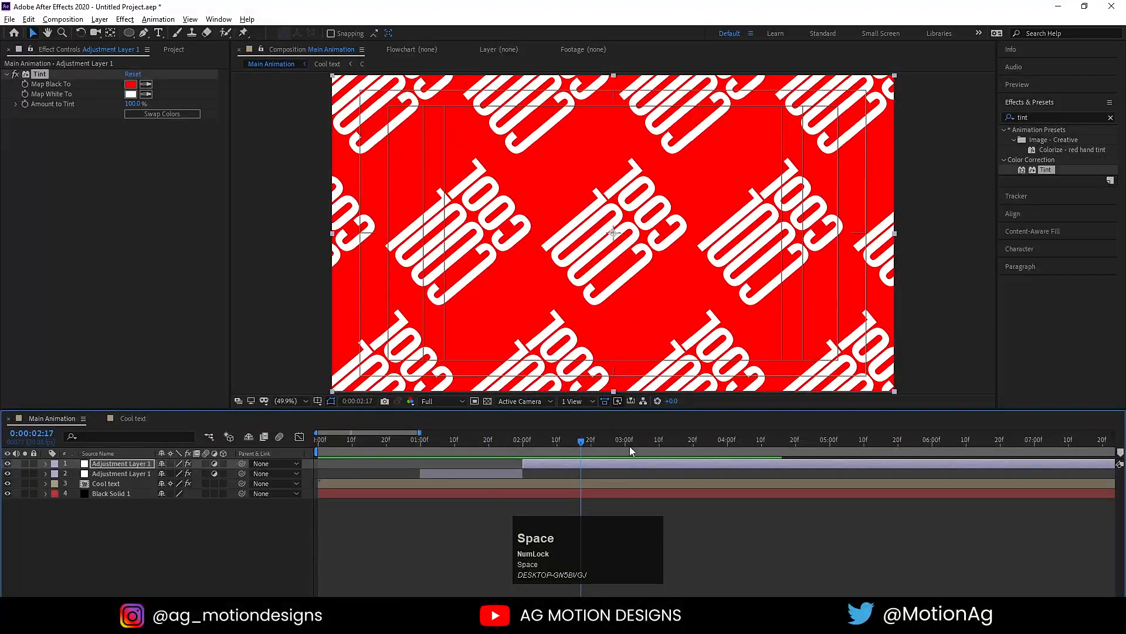
- Split the red adjustment layer at 0:00:03:00, then try swapping the new segment's Tint colors and swap them back
{"action": "left_click", "coordinate": [625, 440]}
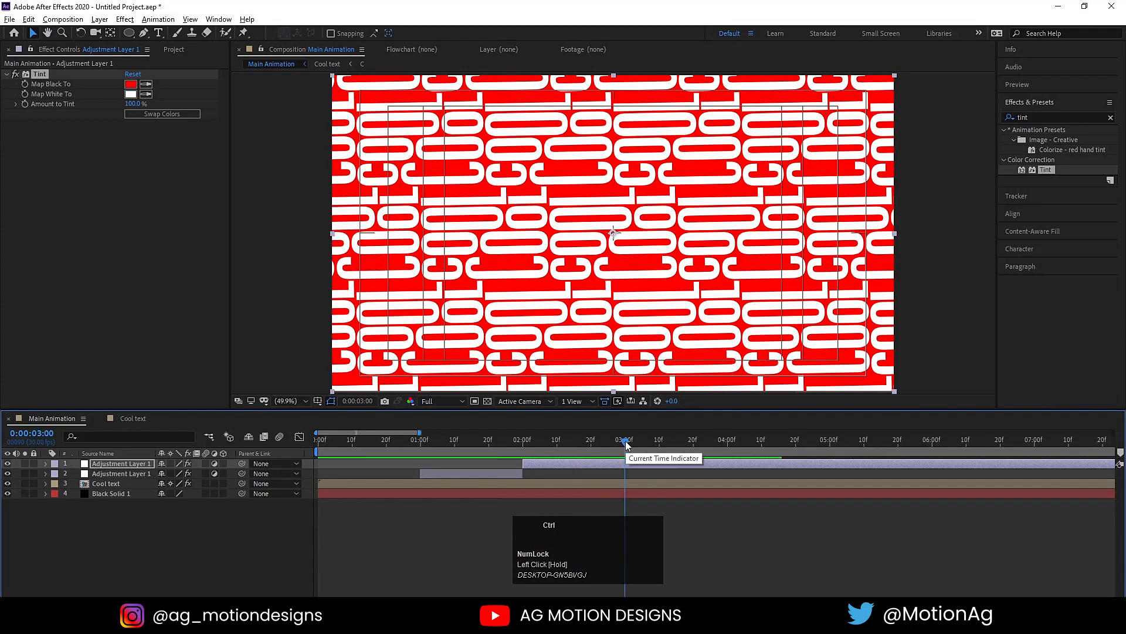
{"action": "key", "text": "ctrl+shift+d"}
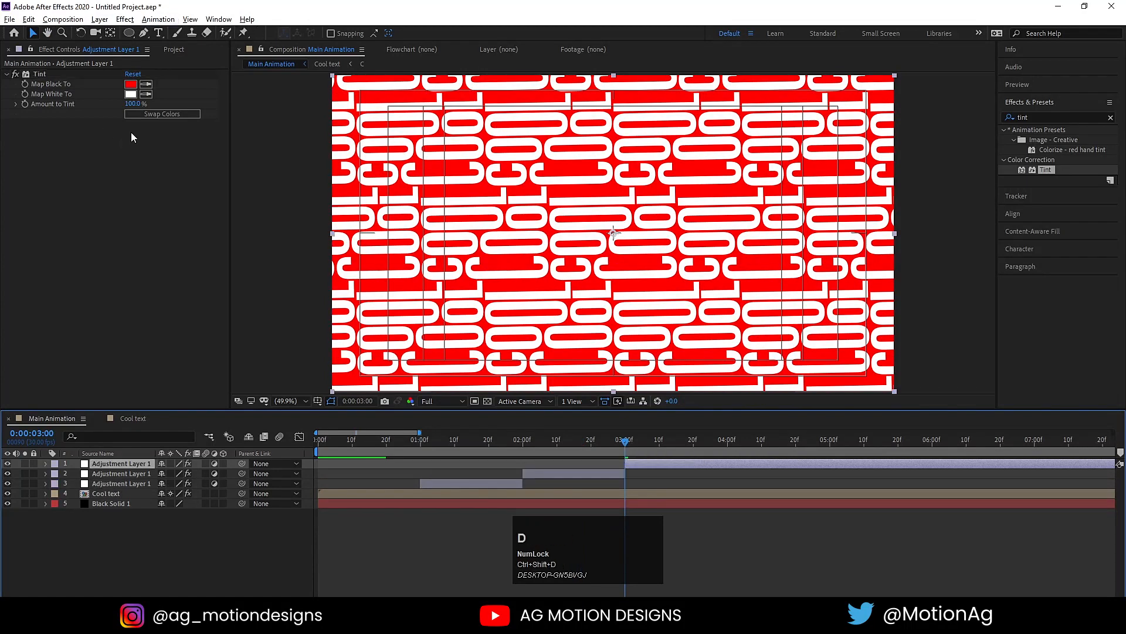
{"action": "left_click", "coordinate": [140, 114]}
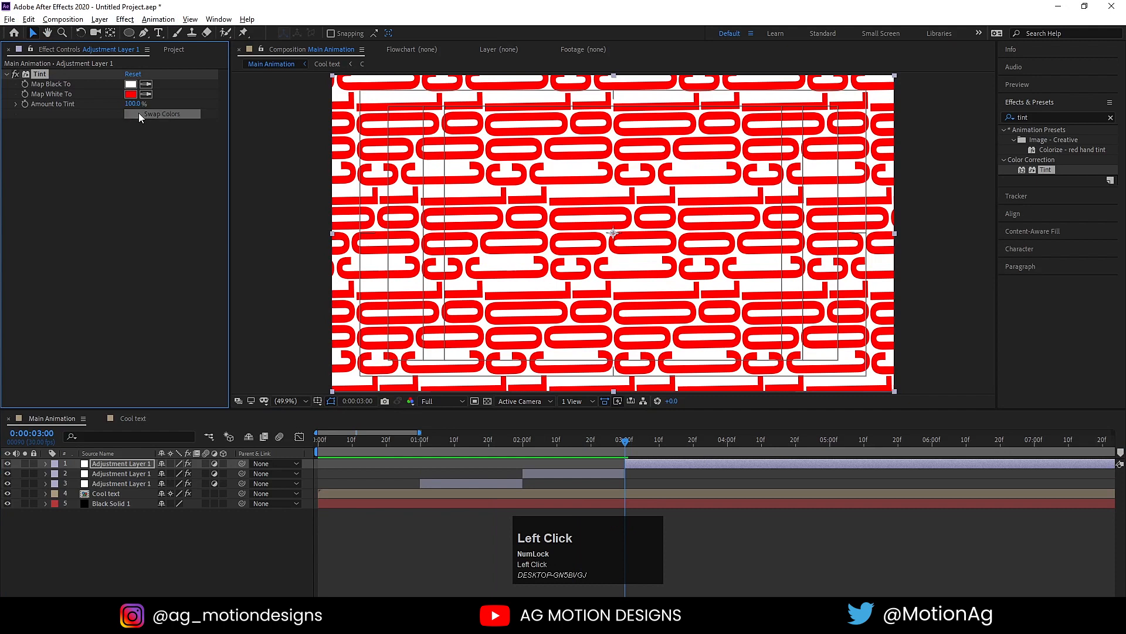
{"action": "left_click", "coordinate": [139, 113]}
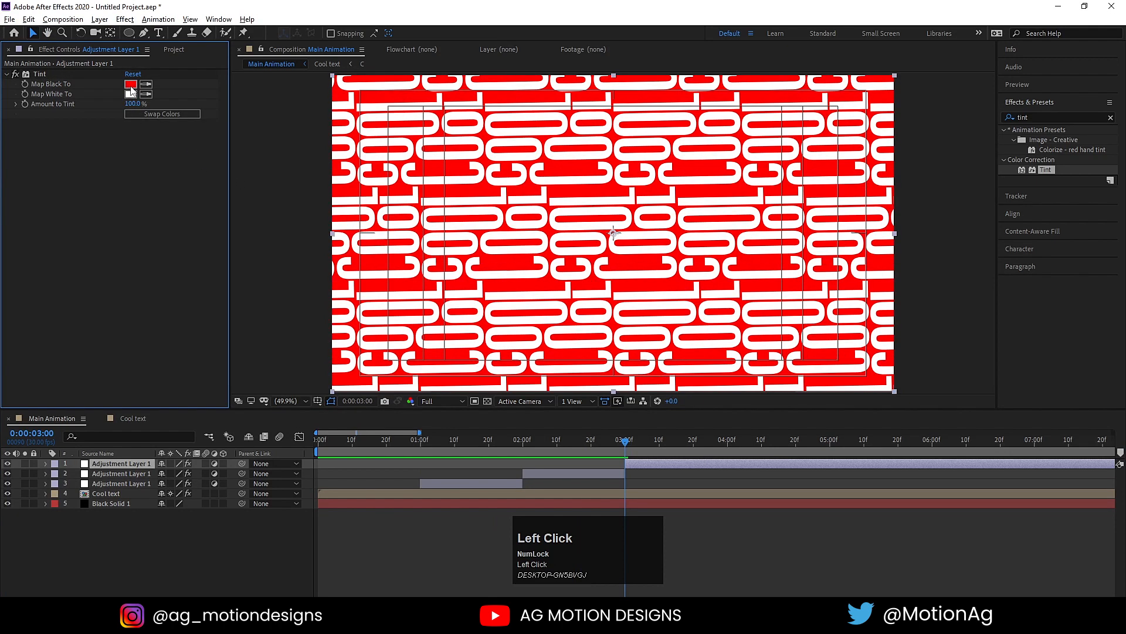
- Change the Tint's Map Black To color to bright blue on the adjustment segment starting at 0:00:03:00
{"action": "left_click", "coordinate": [130, 84]}
{"action": "left_click", "coordinate": [234, 220]}
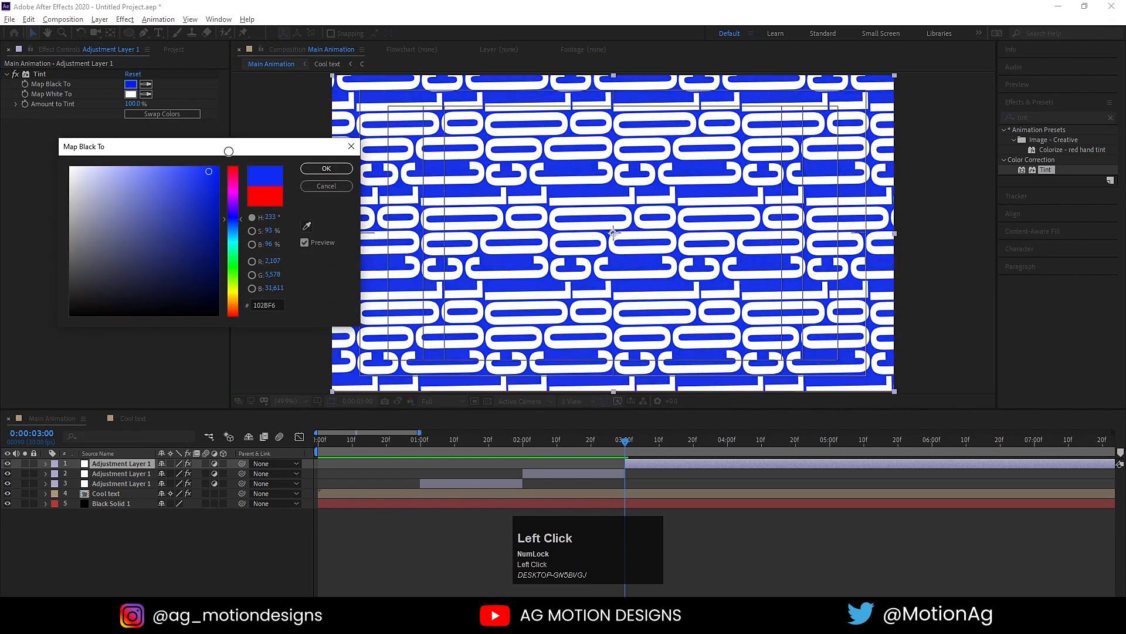
{"action": "key", "text": "Return"}
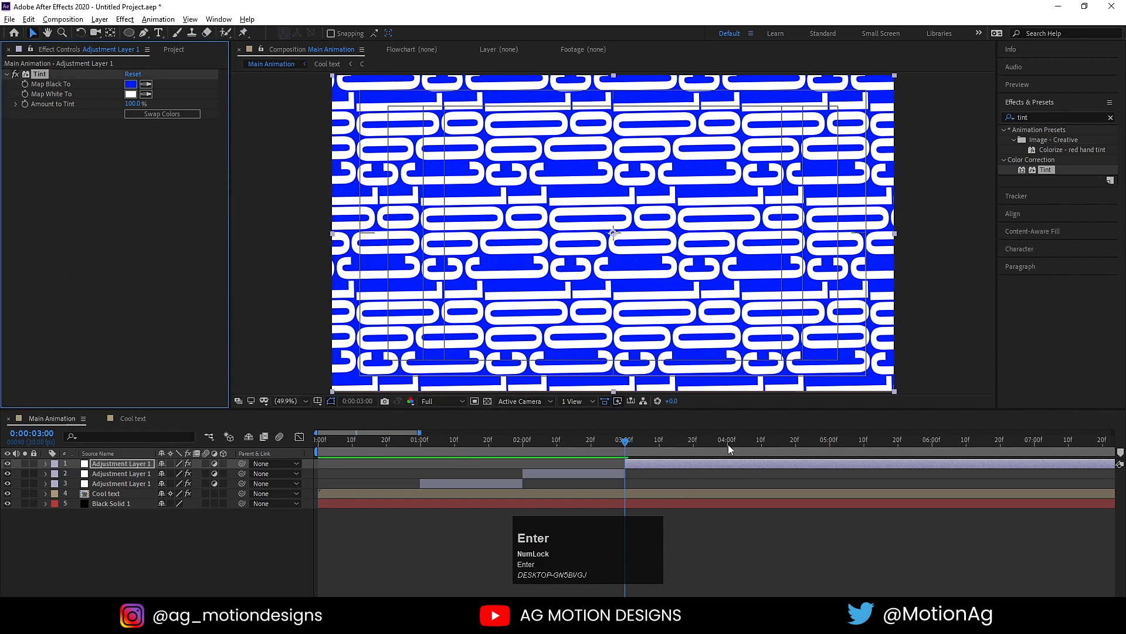
- Split the blue adjustment layer at 0:00:04:00 and set the new segment's Tint Map Black To color to green (12BD00)
{"action": "left_click", "coordinate": [728, 445]}
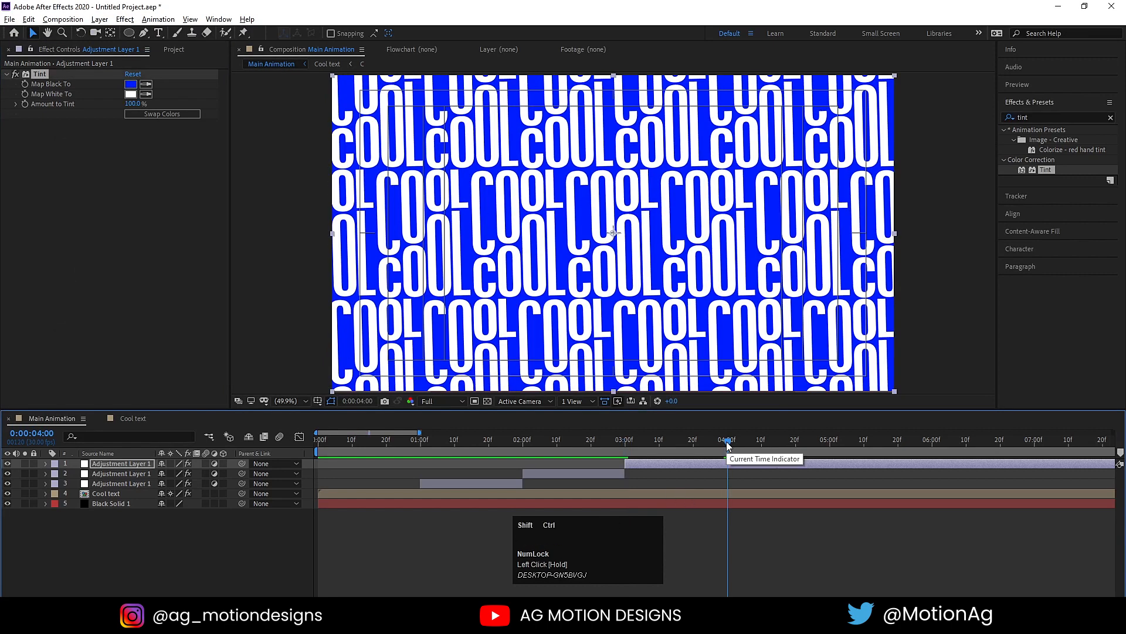
{"action": "key", "text": "ctrl+shift+d"}
{"action": "left_click", "coordinate": [131, 84]}
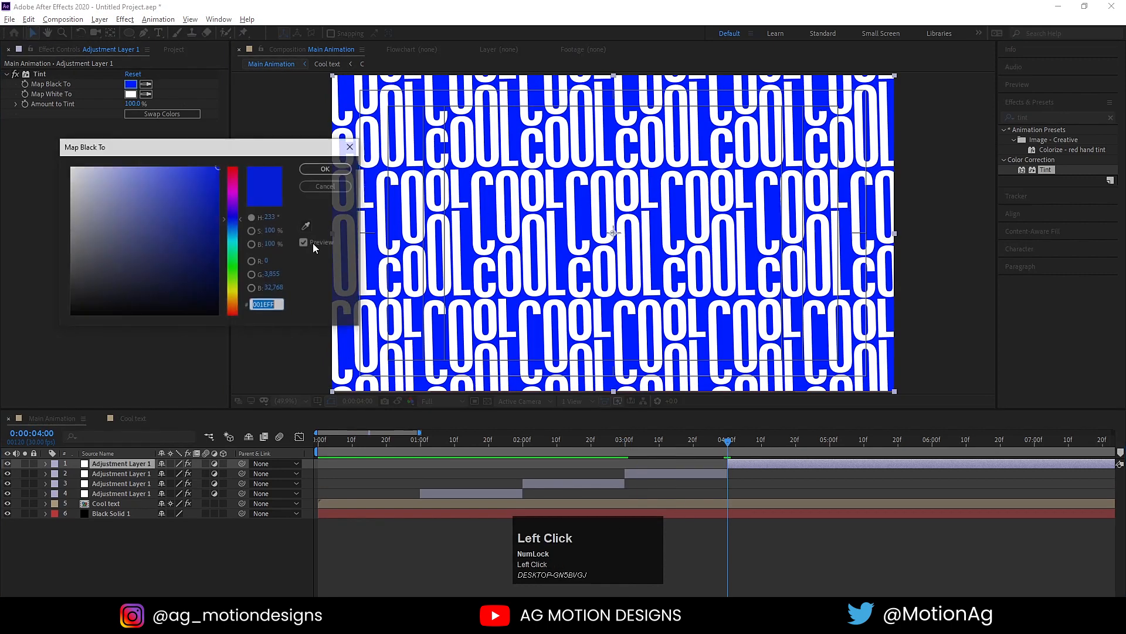
{"action": "left_click", "coordinate": [231, 253]}
{"action": "left_click_drag", "start_coordinate": [232, 253], "coordinate": [231, 264]}
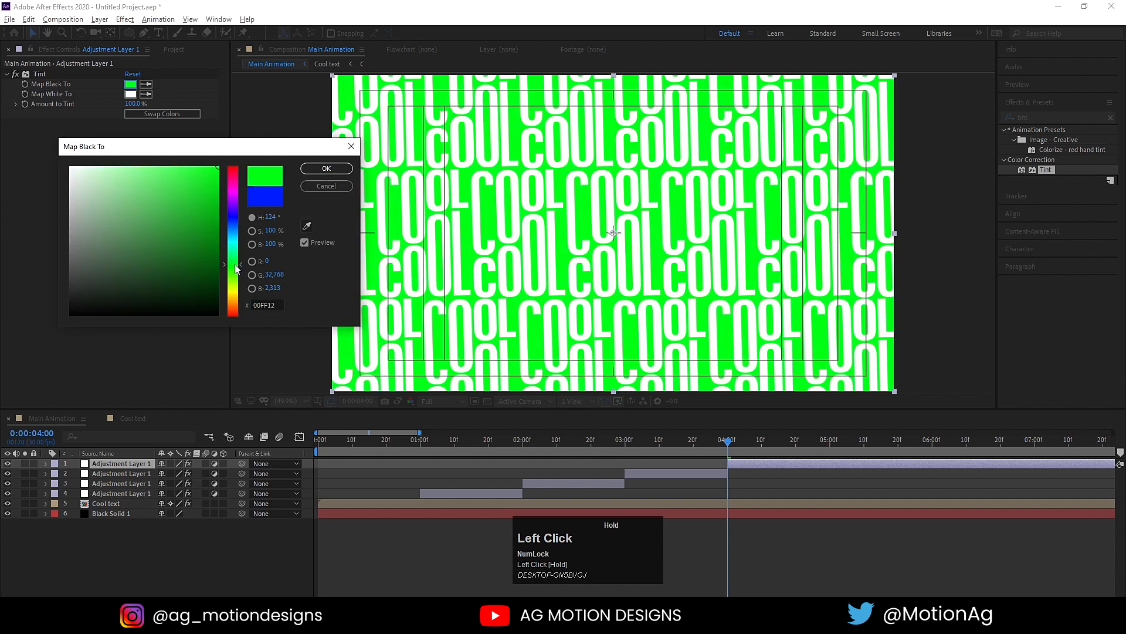
{"action": "mouse_move", "coordinate": [200, 228]}
{"action": "left_mouse_down"}
{"action": "mouse_move", "coordinate": [223, 248]}
{"action": "mouse_move", "coordinate": [227, 205]}
{"action": "left_mouse_up"}
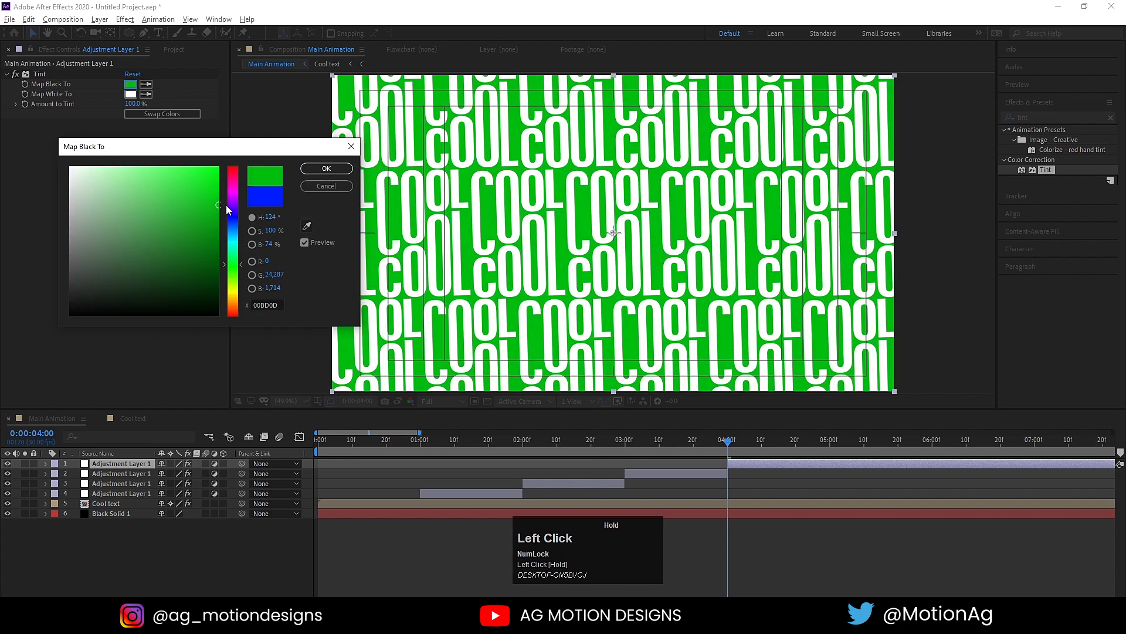
{"action": "key", "text": "Return"}
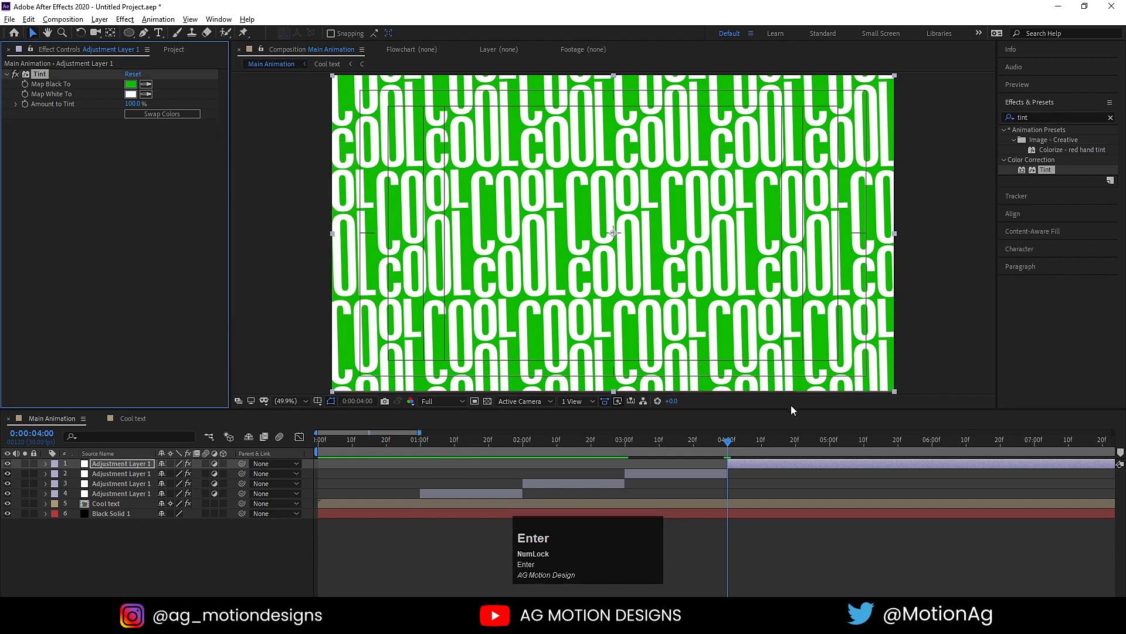
- Split the green adjustment layer at 0:00:05:01 and set the new segment's Tint Map Black To color to orange (FF6C00)
{"action": "left_click", "coordinate": [829, 441]}
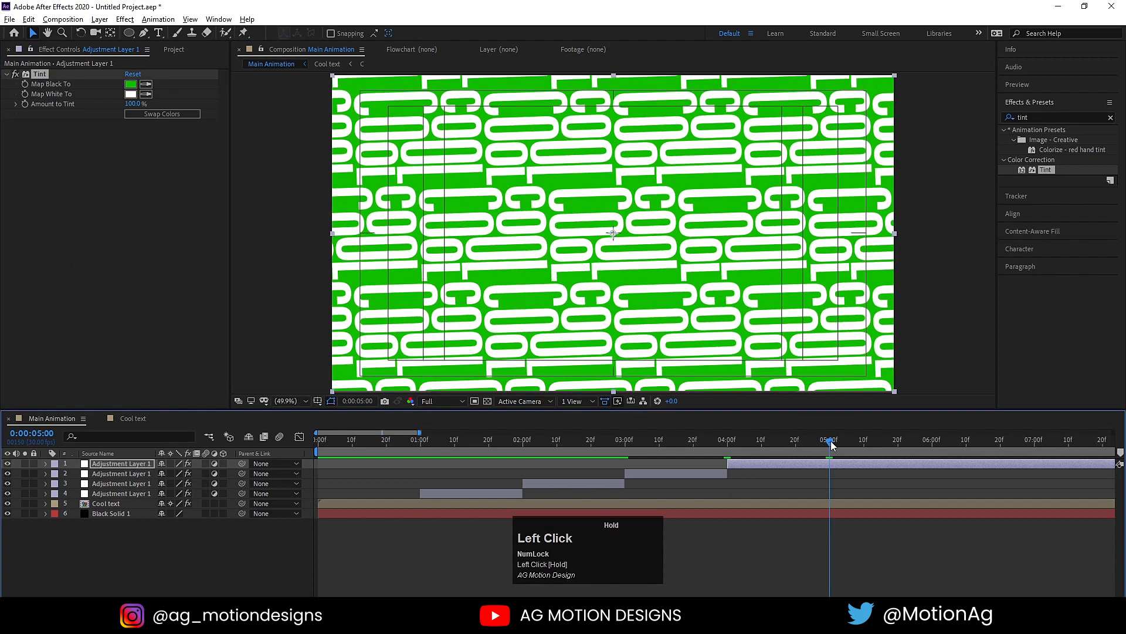
{"action": "key", "text": "Page_Down"}
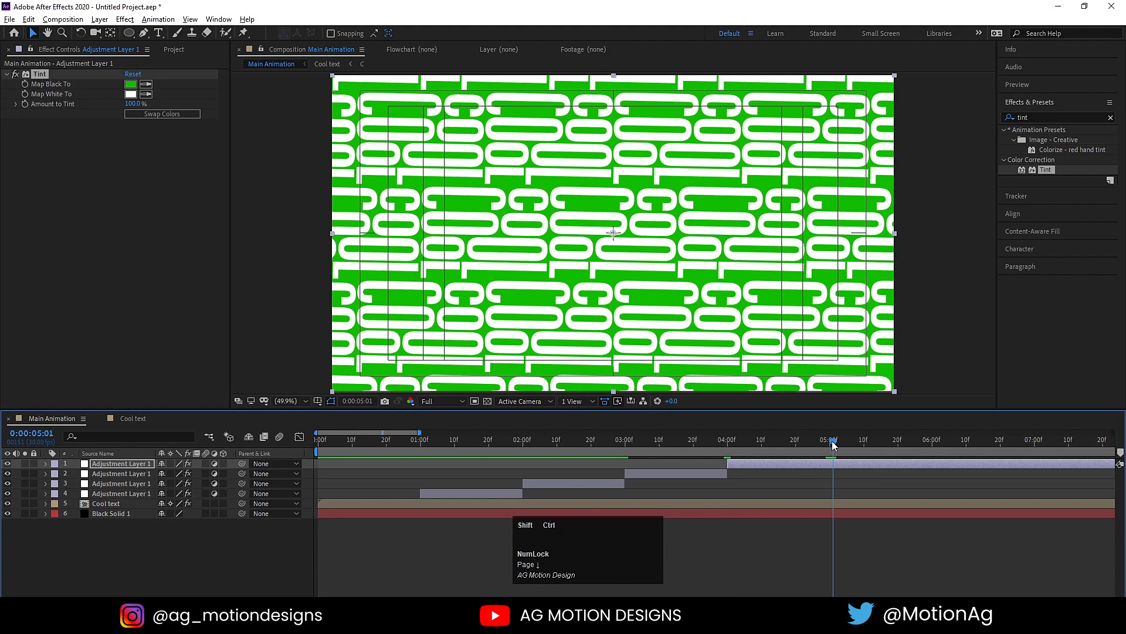
{"action": "key", "text": "ctrl+shift+d"}
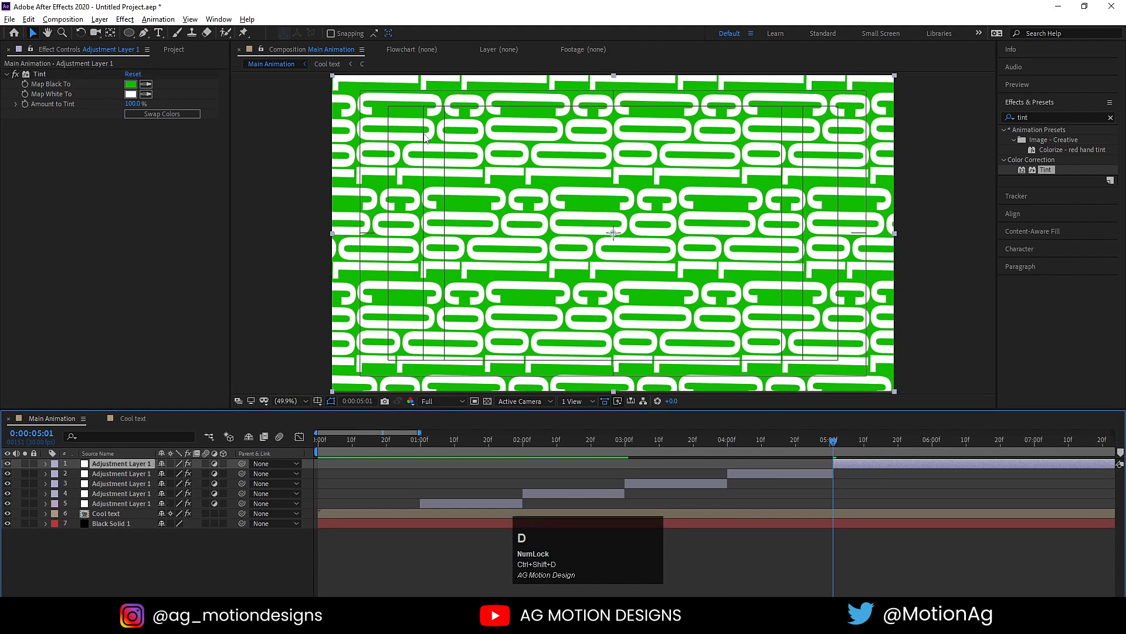
{"action": "left_click", "coordinate": [130, 84]}
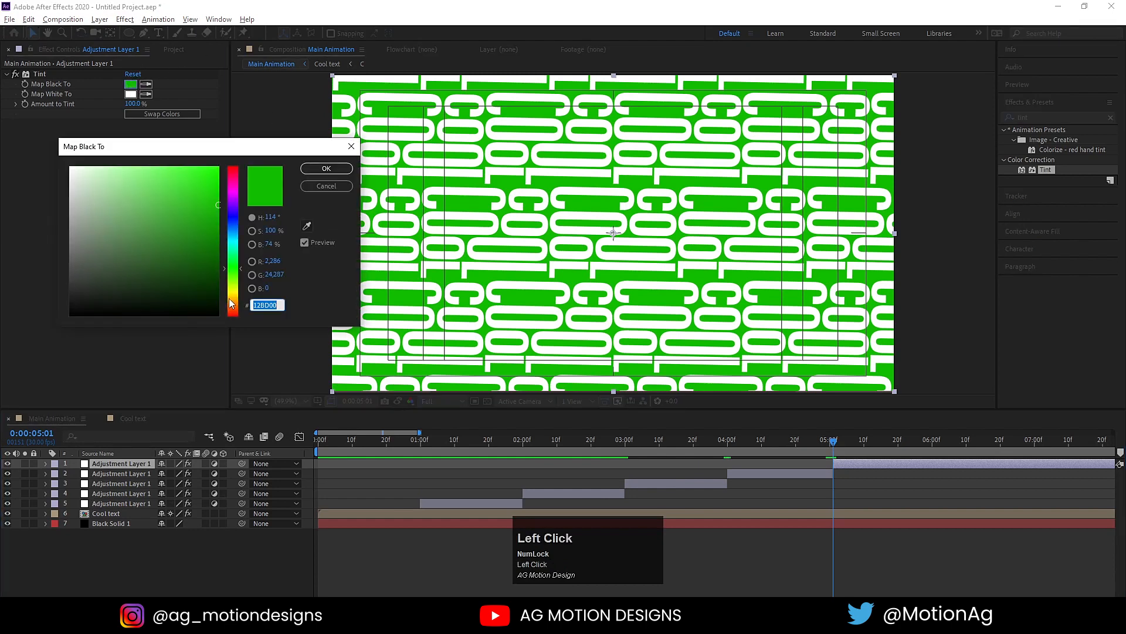
{"action": "left_click", "coordinate": [229, 298]}
{"action": "left_click_drag", "start_coordinate": [199, 251], "coordinate": [270, 110]}
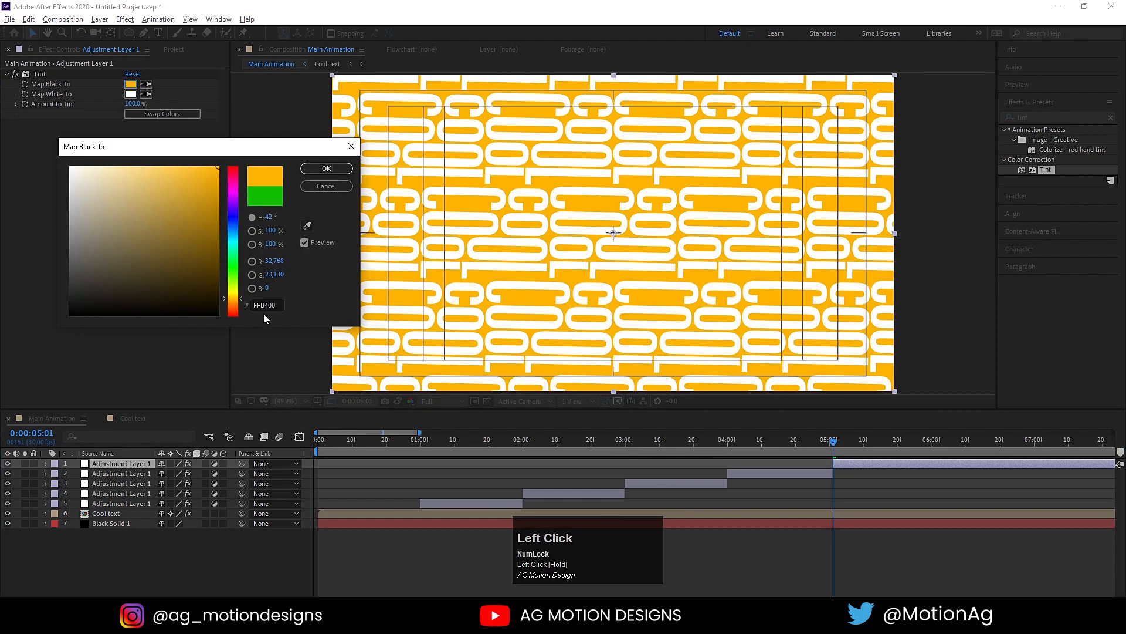
{"action": "left_click_drag", "start_coordinate": [232, 301], "coordinate": [232, 306]}
{"action": "left_click", "coordinate": [326, 168]}
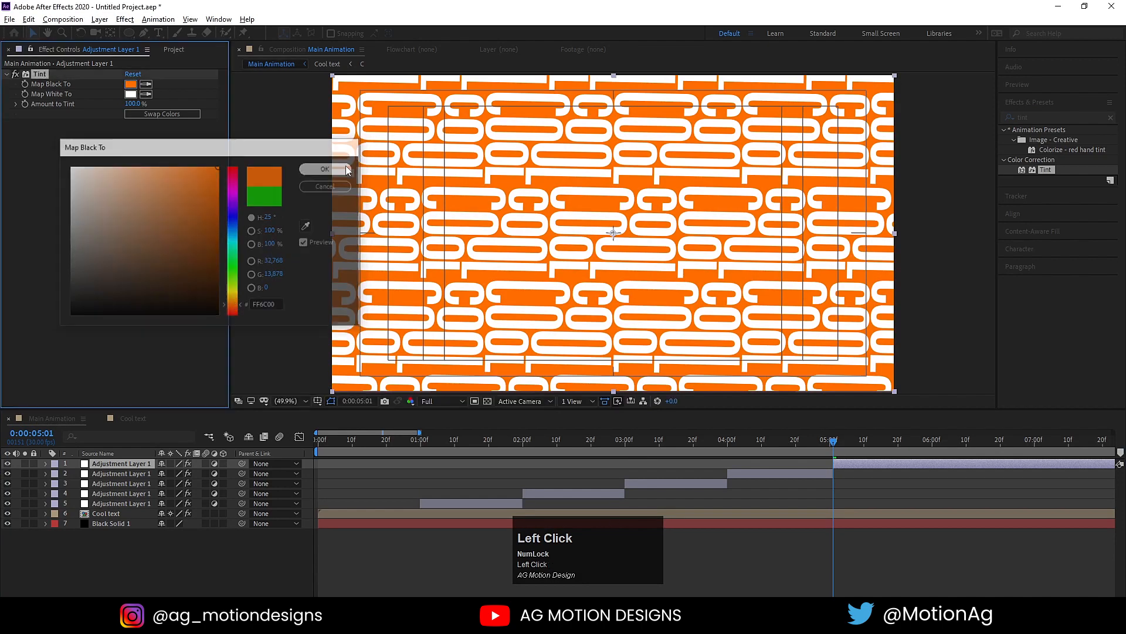
- Split the orange adjustment layer at 0:00:06:01 and set the new segment's Tint Map Black To color to purple (9000FF)
{"action": "left_click", "coordinate": [932, 441]}
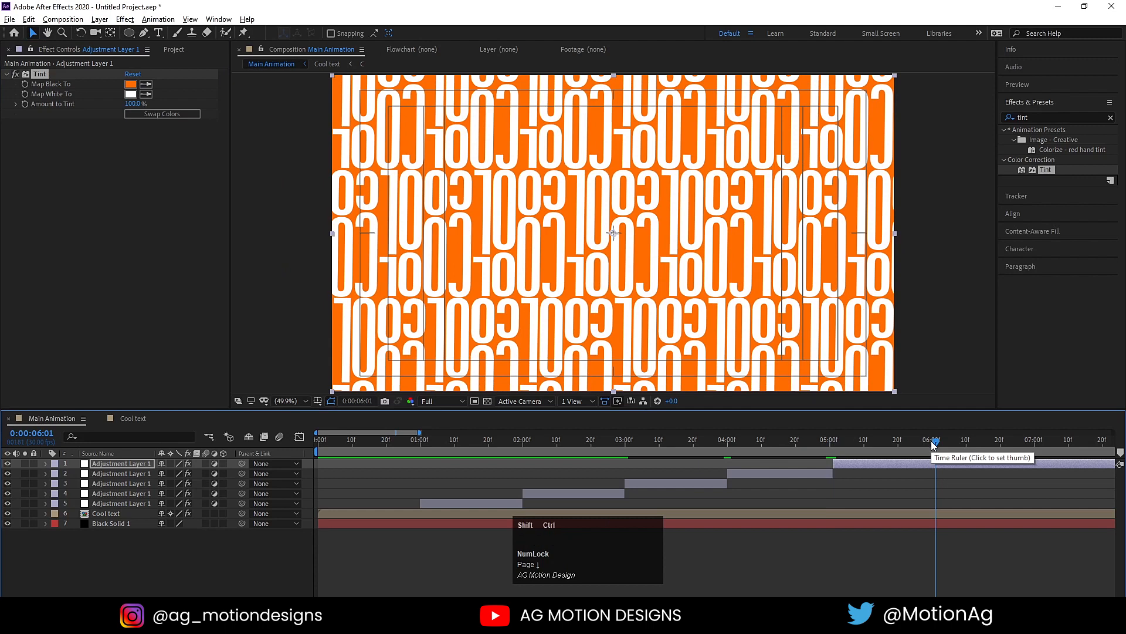
{"action": "key", "text": "ctrl+shift+d"}
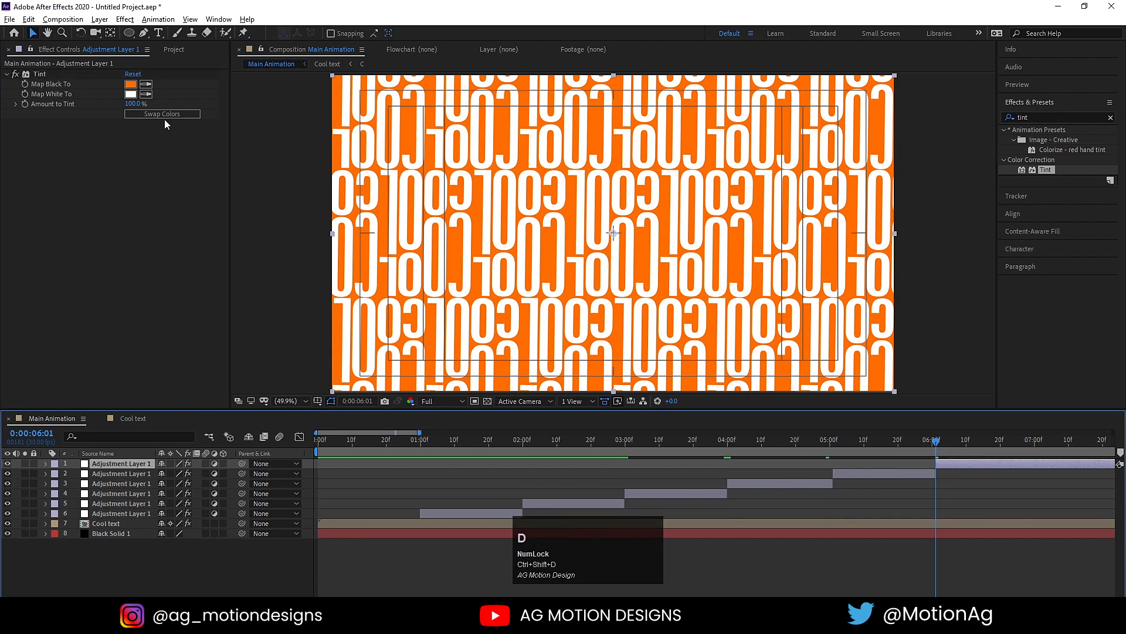
{"action": "left_click", "coordinate": [131, 84]}
{"action": "left_click_drag", "start_coordinate": [232, 222], "coordinate": [229, 197]}
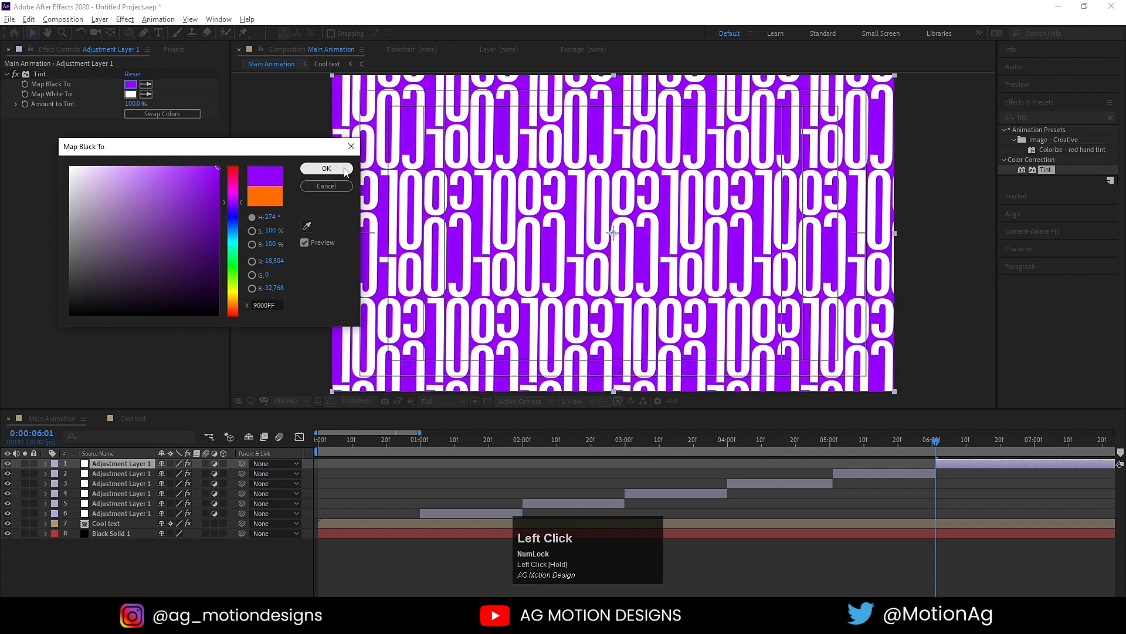
{"action": "left_click", "coordinate": [326, 168]}
- Split the purple adjustment layer at 0:00:07:00 and swap the Tint colors on the new segment
{"action": "left_click", "coordinate": [1035, 440]}
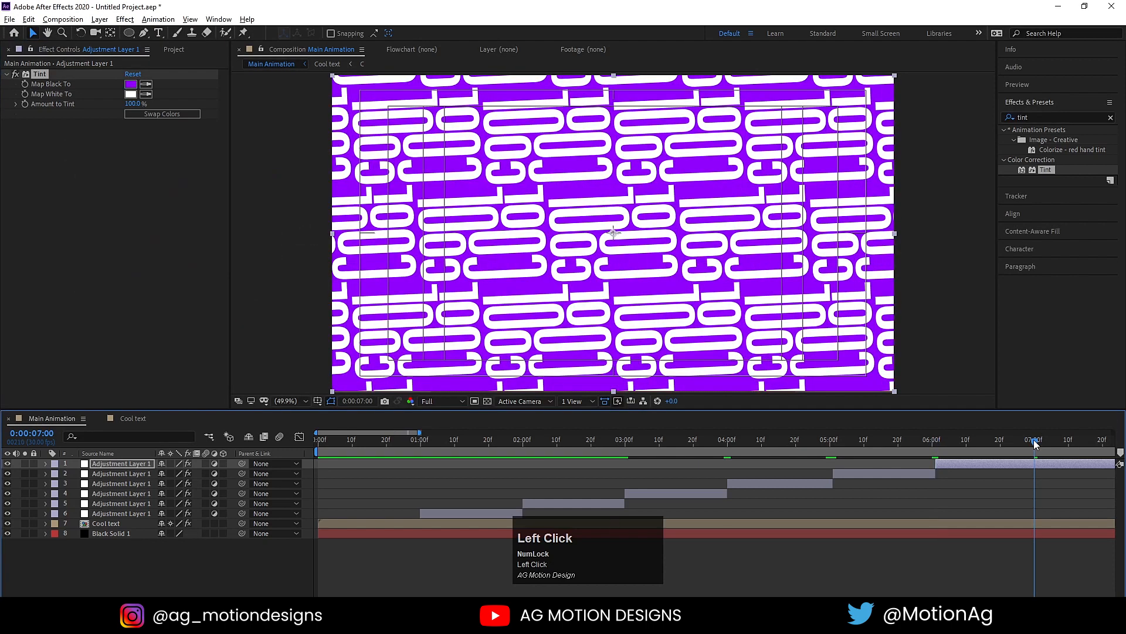
{"action": "key", "text": "ctrl+shift+d"}
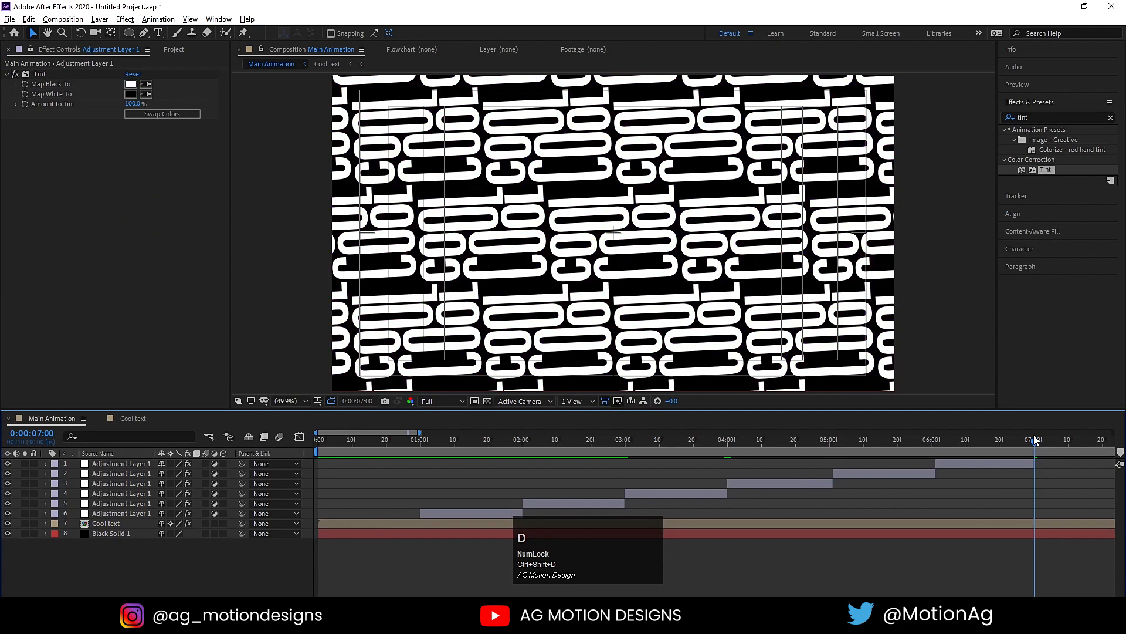
{"action": "key", "text": "ctrl+z"}
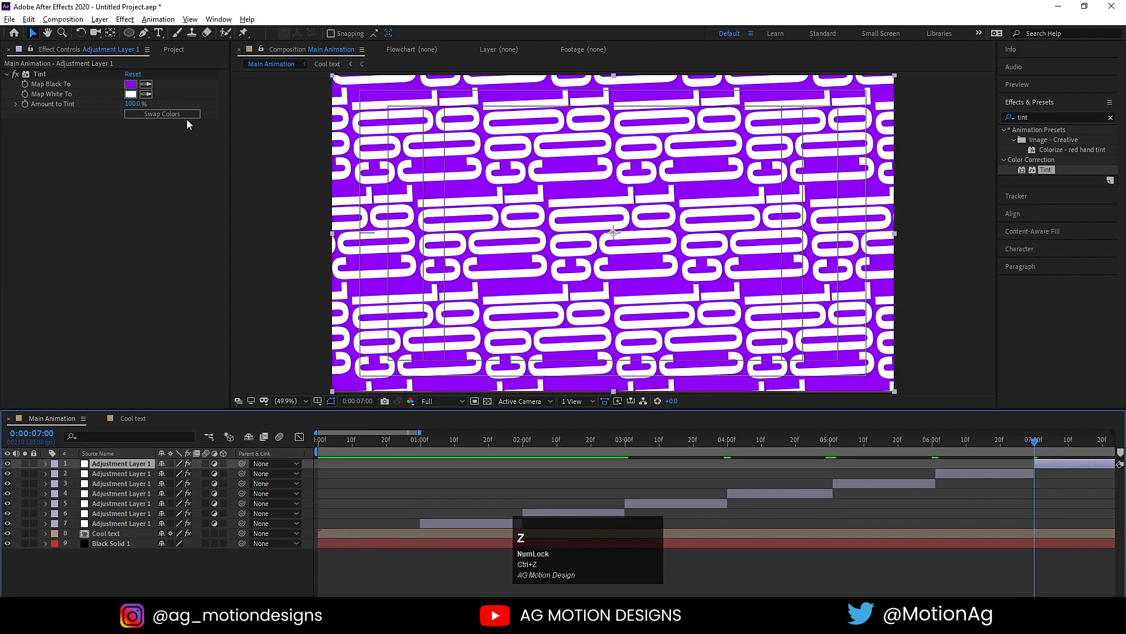
{"action": "left_click", "coordinate": [171, 113]}
- Preview the COOL text animation through its color changes, then stop playback
{"action": "key", "text": "space"}
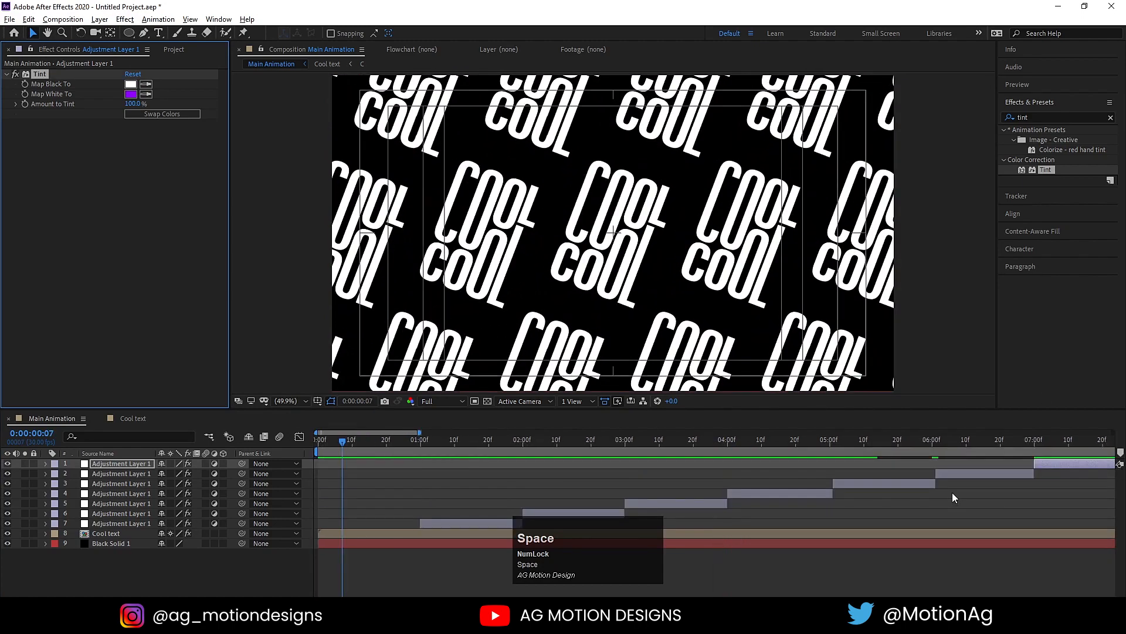
{"action": "key", "text": "semicolon"}
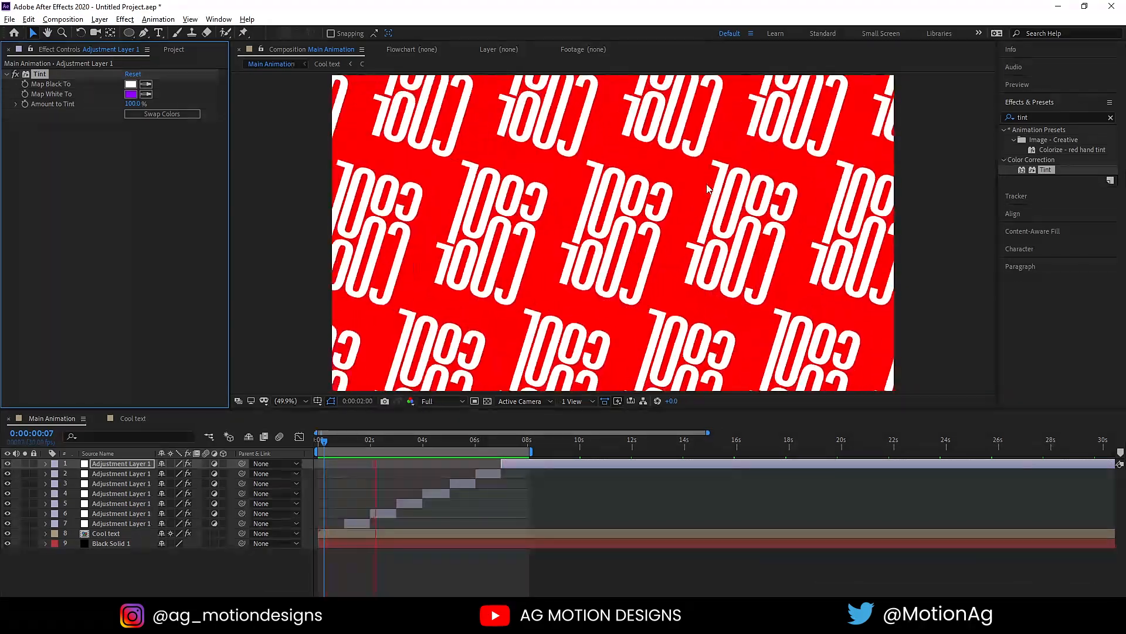
{"action": "key", "text": "space"}
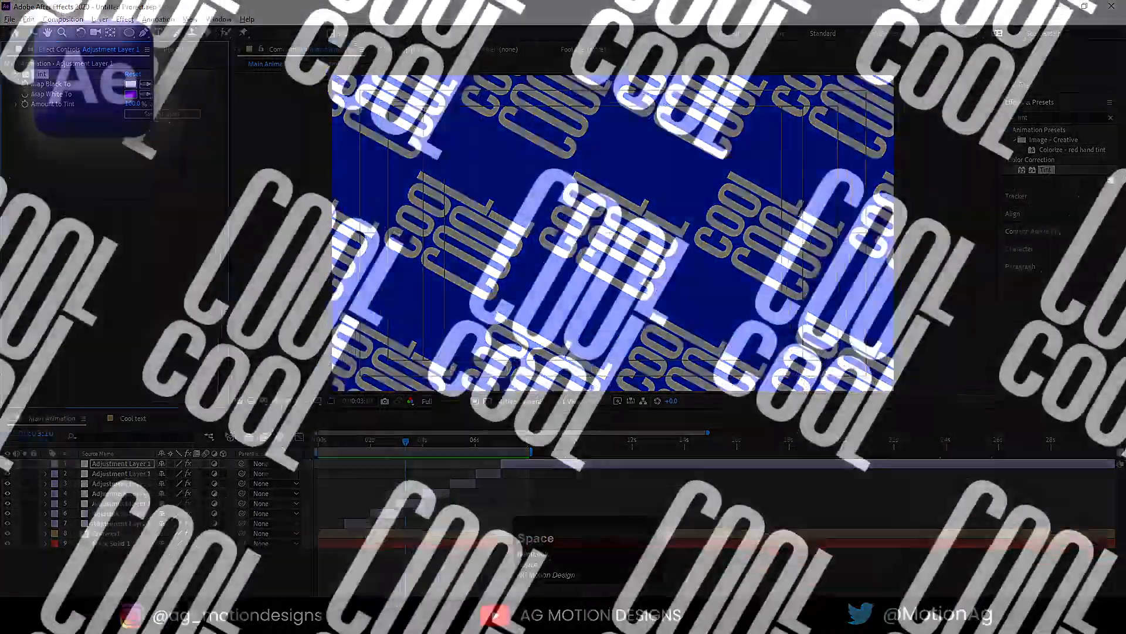